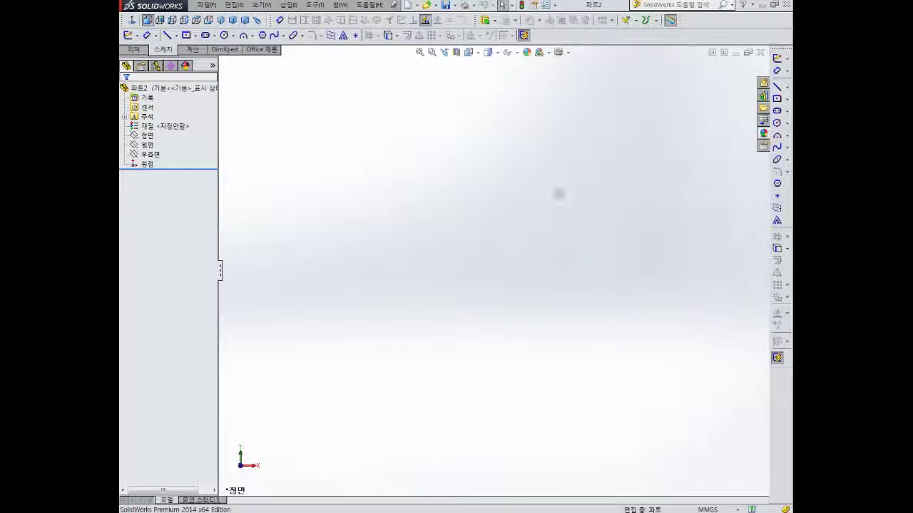
- Start a sketch on the front plane and draw a vertical line about 40 mm long right of the origin
{"action": "left_click", "coordinate": [146, 134]}
{"action": "left_click", "coordinate": [154, 121]}
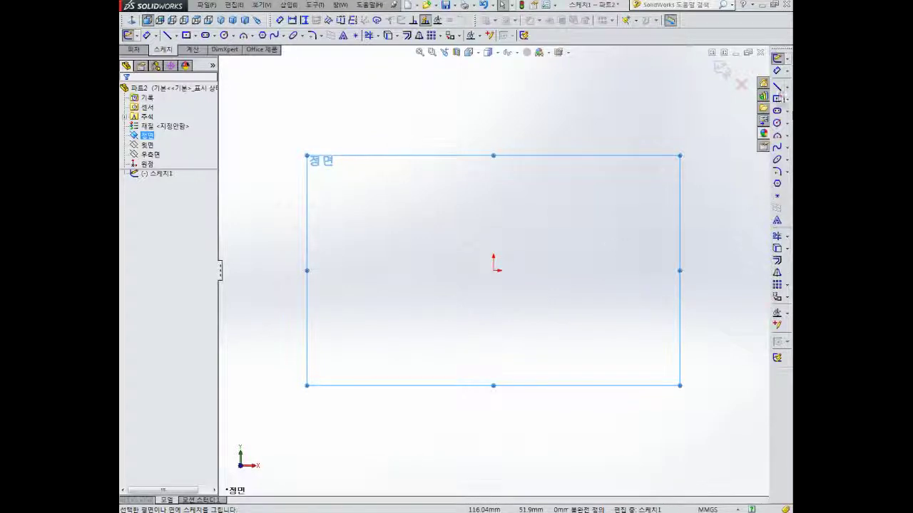
{"action": "left_click", "coordinate": [777, 86]}
{"action": "left_click", "coordinate": [603, 207]}
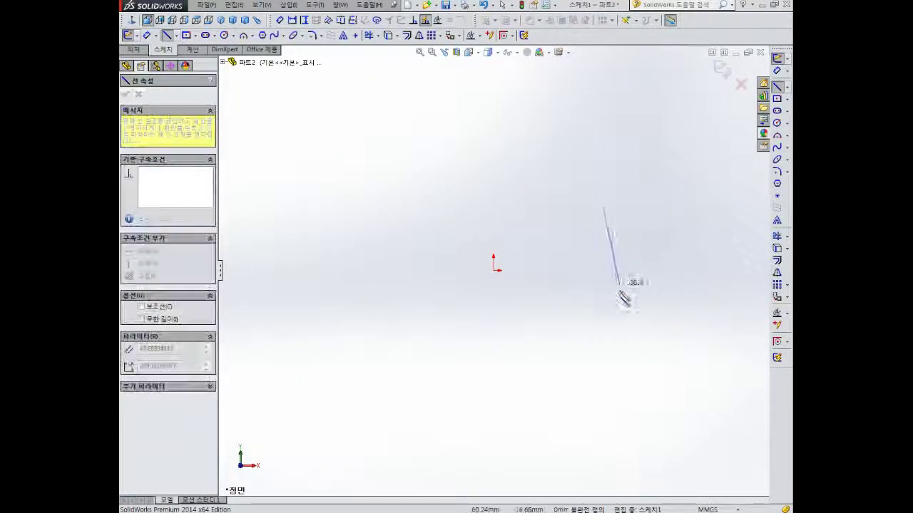
{"action": "left_click", "coordinate": [603, 321]}
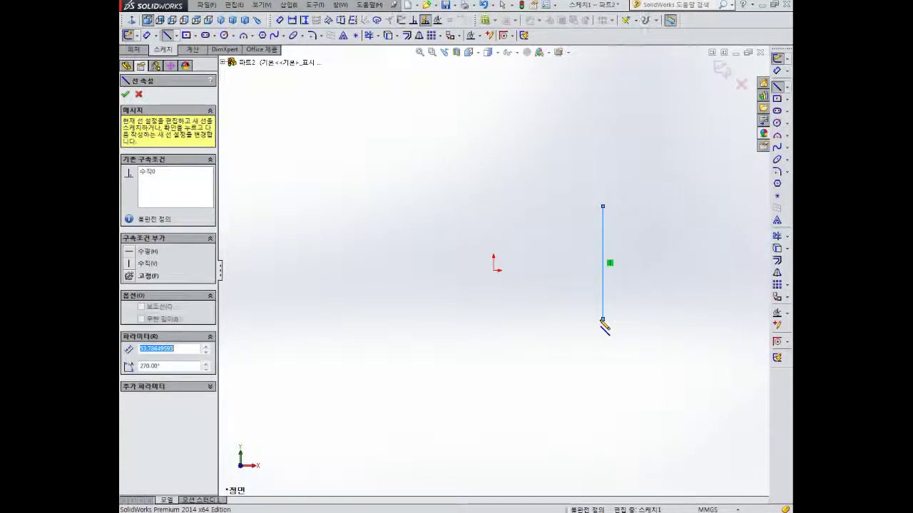
{"action": "key", "text": "Escape"}
- Draw a second, longer vertical line left of the origin
{"action": "left_click", "coordinate": [777, 86]}
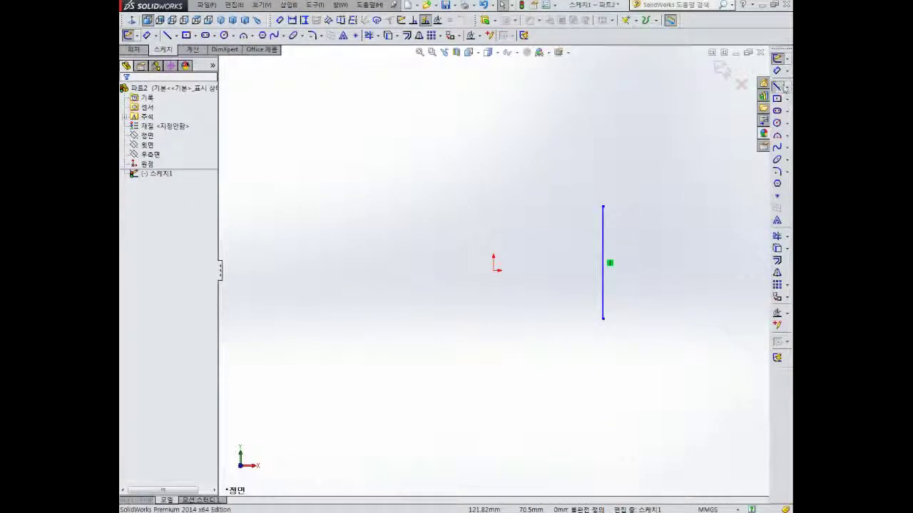
{"action": "left_click", "coordinate": [387, 201]}
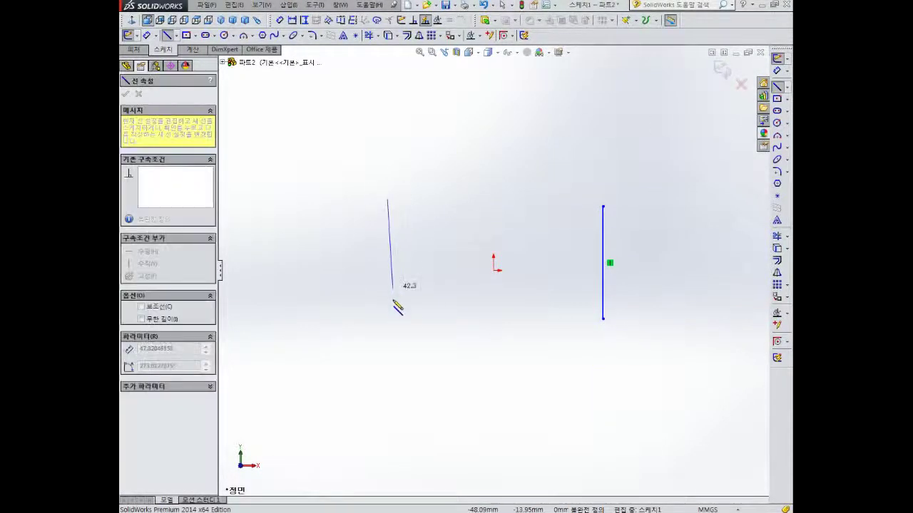
{"action": "left_click", "coordinate": [387, 352]}
{"action": "key", "text": "Escape"}
- Dimension the horizontal distance from the origin to the right vertical line as 39 mm
{"action": "right_click_drag", "start_coordinate": [476, 315], "coordinate": [492, 270]}
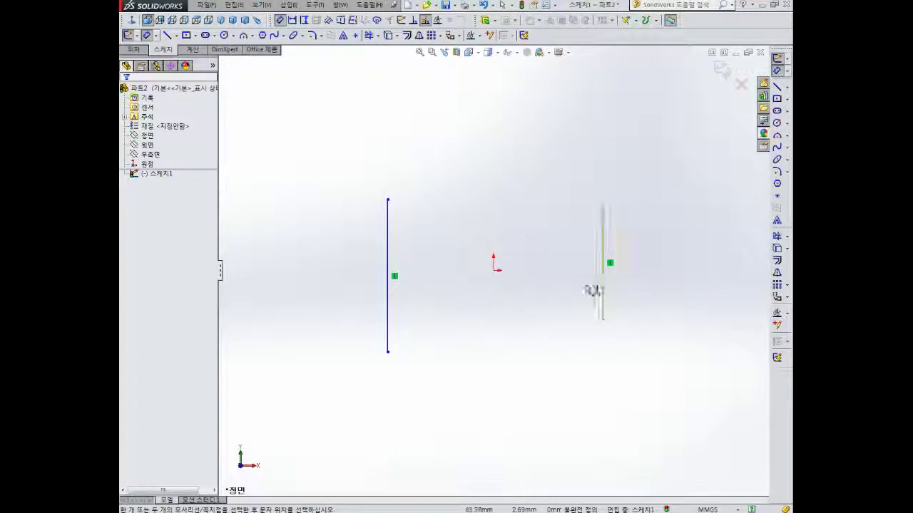
{"action": "left_click", "coordinate": [494, 271]}
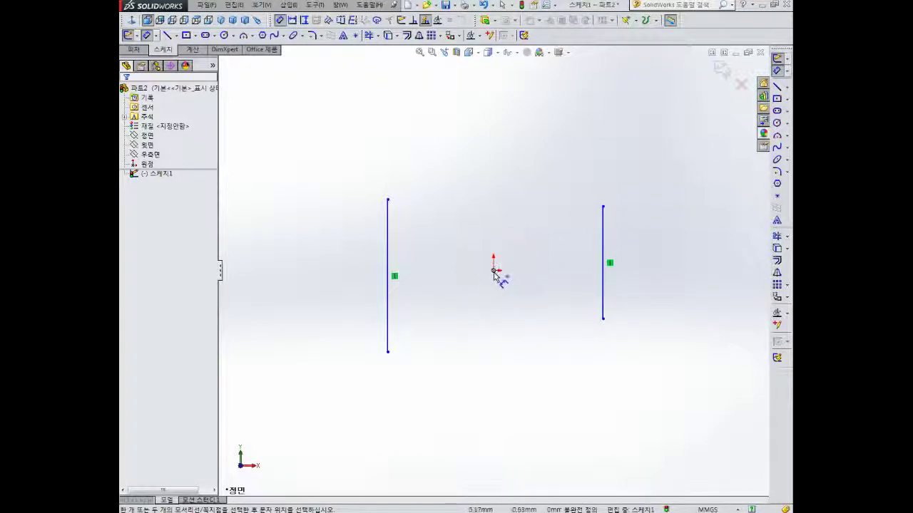
{"action": "left_click", "coordinate": [603, 245]}
{"action": "left_click", "coordinate": [575, 168]}
{"action": "type", "text": "35"}
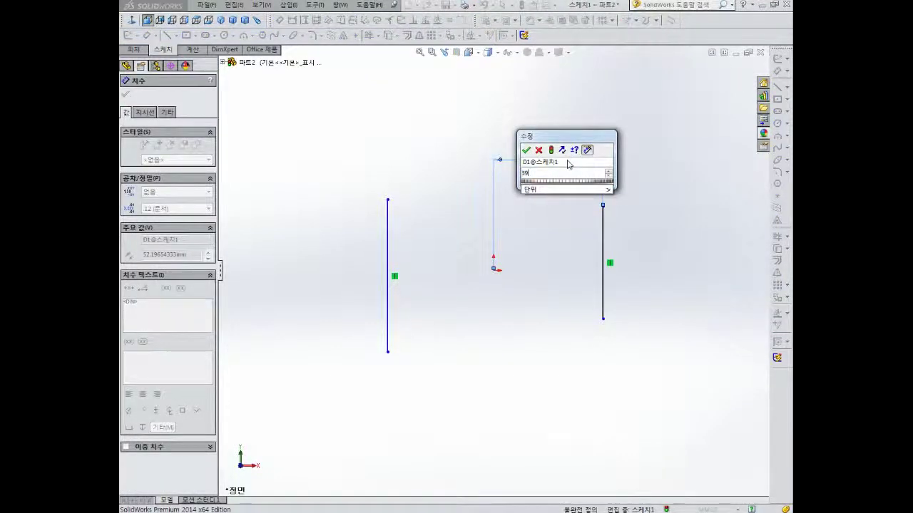
{"action": "key", "text": "Return"}
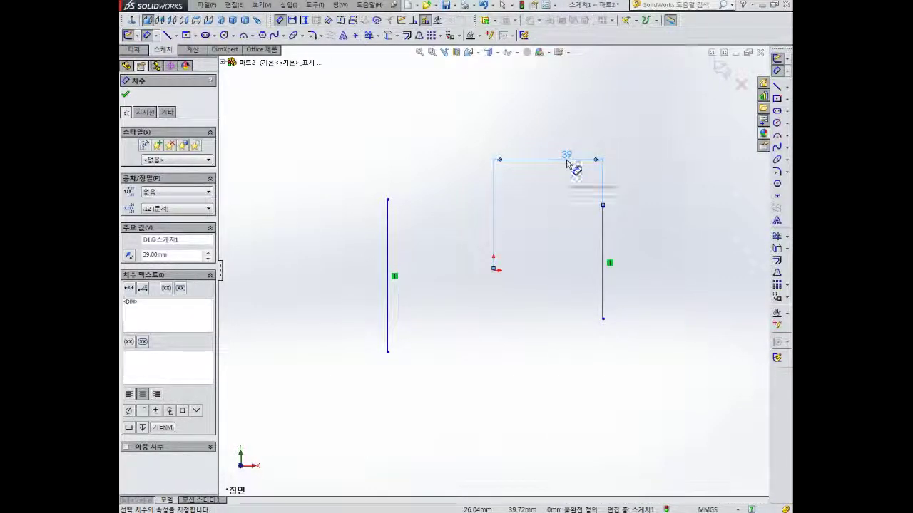
- Dimension the distance between the two vertical lines as 78 mm
{"action": "left_click", "coordinate": [603, 235]}
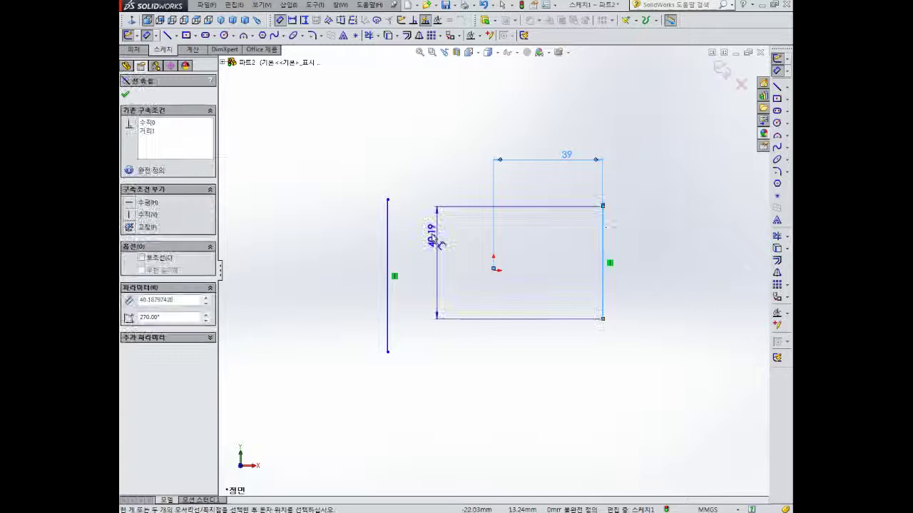
{"action": "left_click", "coordinate": [388, 238]}
{"action": "left_click", "coordinate": [446, 125]}
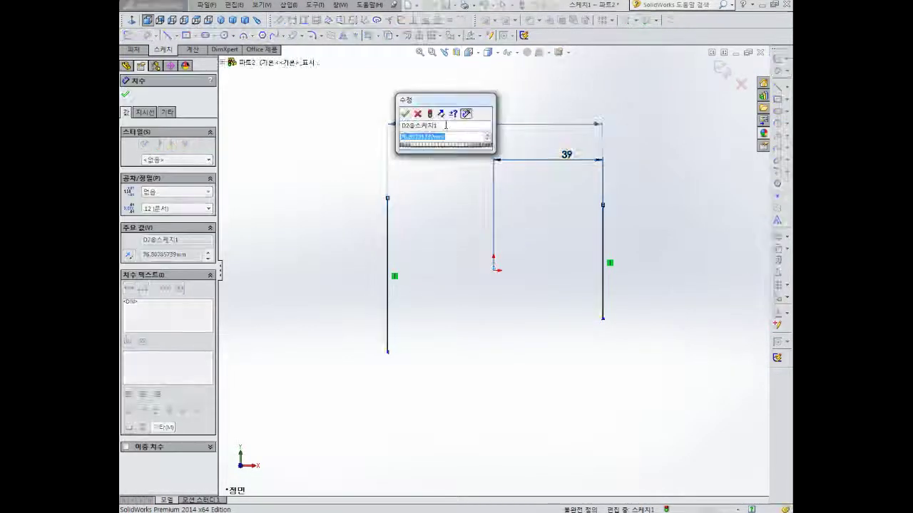
{"action": "type", "text": "78"}
{"action": "key", "text": "Return"}
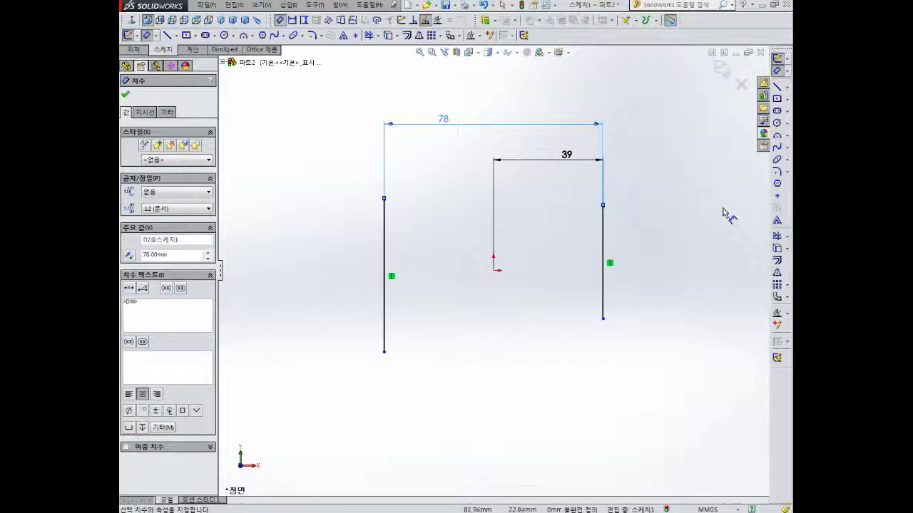
- Draw a horizontal line about 50 mm long leftward from the upper end of the right vertical line
{"action": "left_click", "coordinate": [776, 87]}
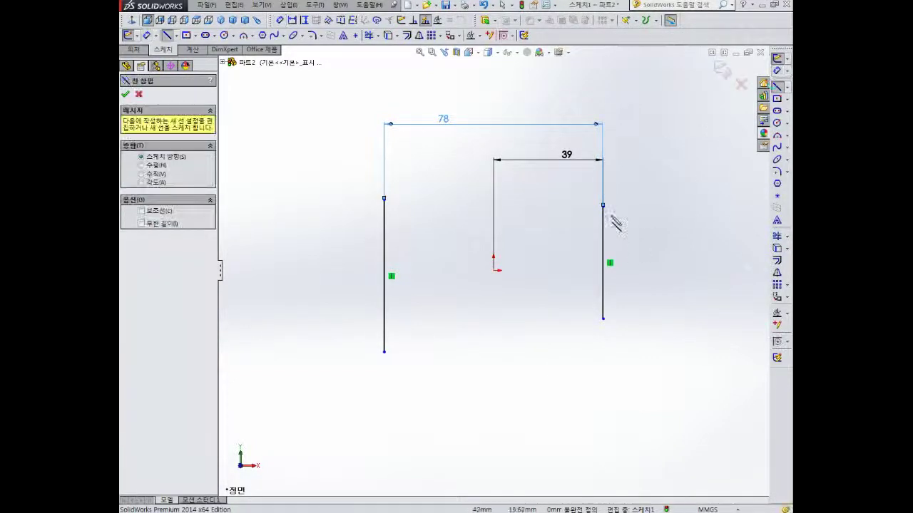
{"action": "left_click", "coordinate": [603, 207]}
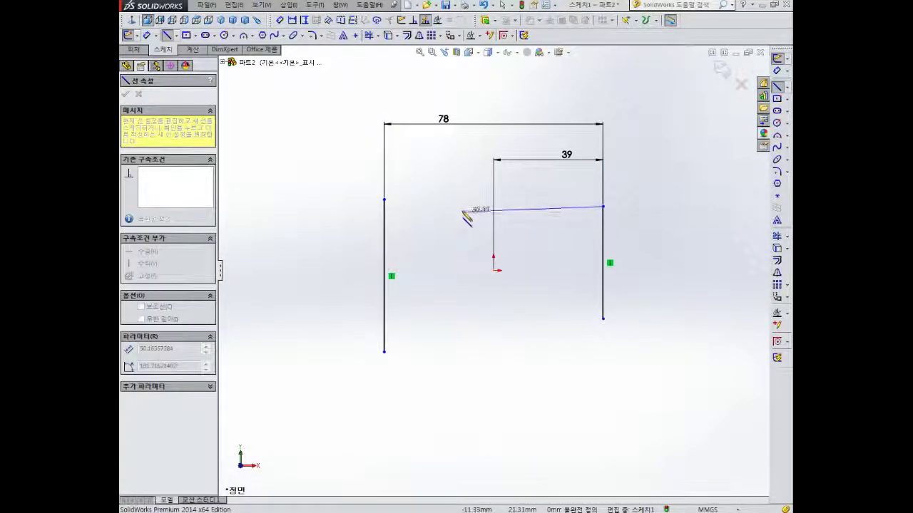
{"action": "left_click", "coordinate": [462, 207]}
{"action": "key", "text": "Escape"}
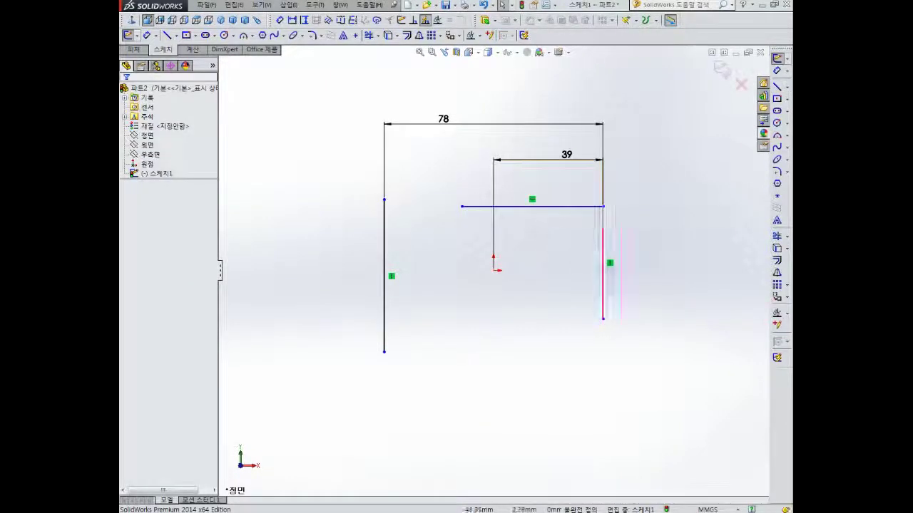
- Dimension the horizontal line's height above the origin as 26 mm
{"action": "right_click_drag", "start_coordinate": [651, 263], "coordinate": [650, 208]}
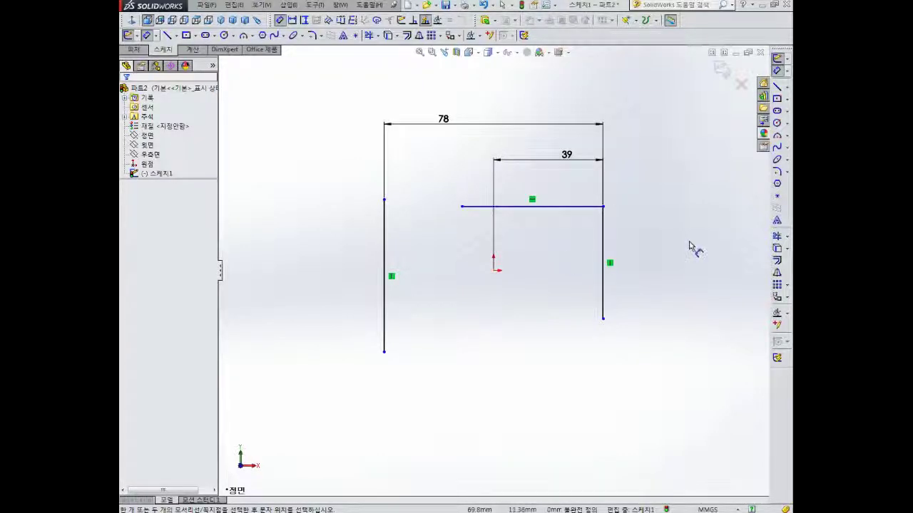
{"action": "left_click_drag", "start_coordinate": [569, 207], "coordinate": [496, 274]}
{"action": "left_click", "coordinate": [495, 271]}
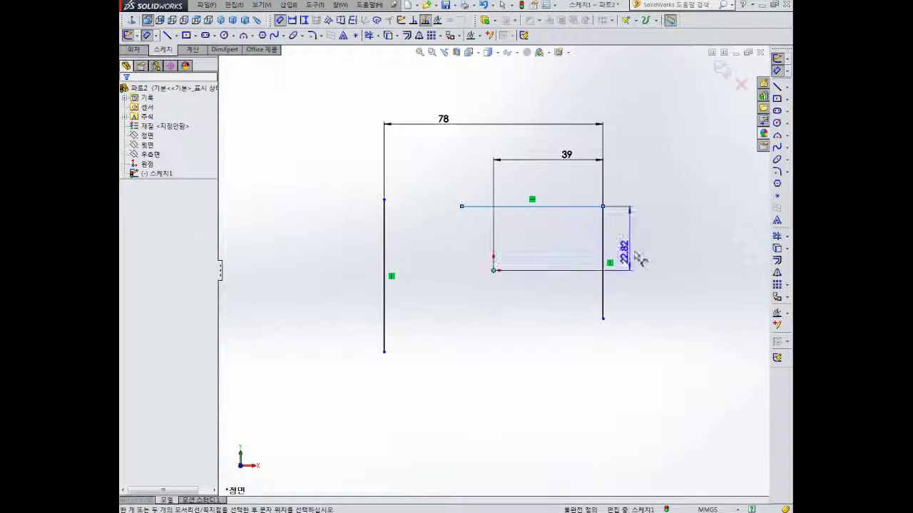
{"action": "left_click", "coordinate": [645, 254]}
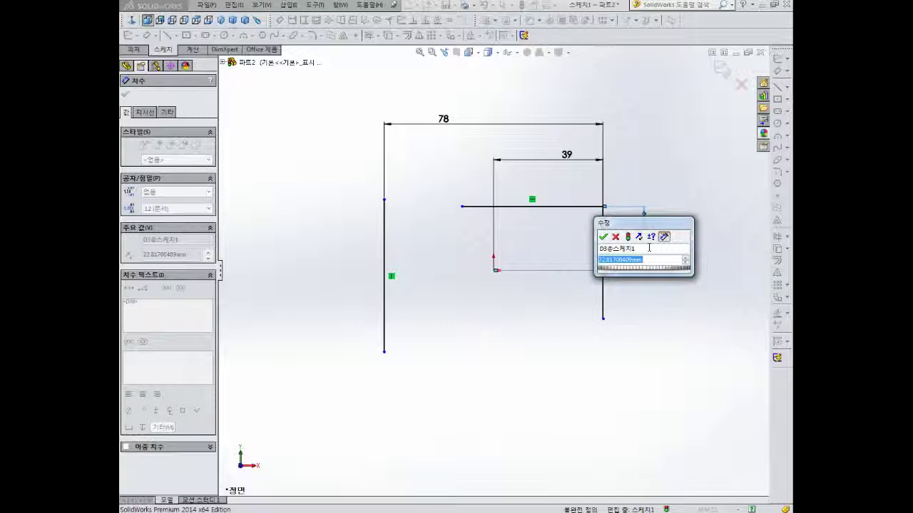
{"action": "type", "text": "26"}
{"action": "key", "text": "Return"}
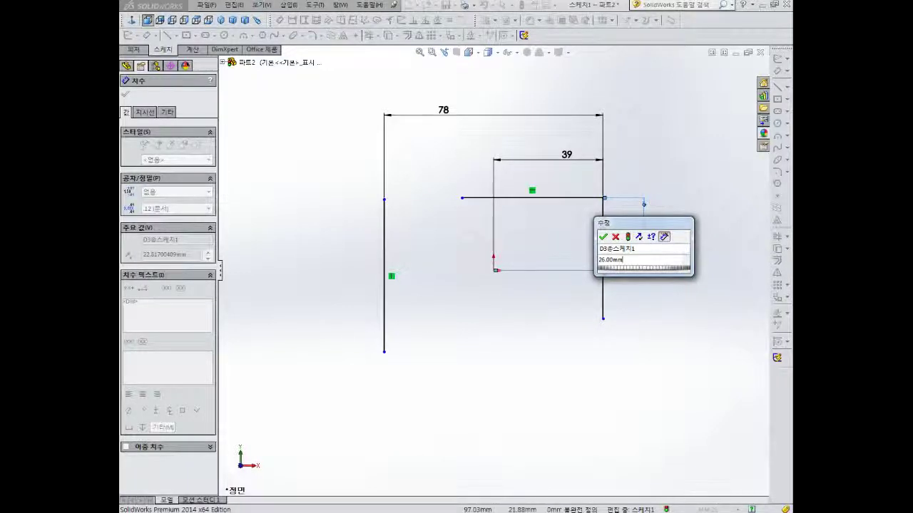
{"action": "key", "text": "Escape"}
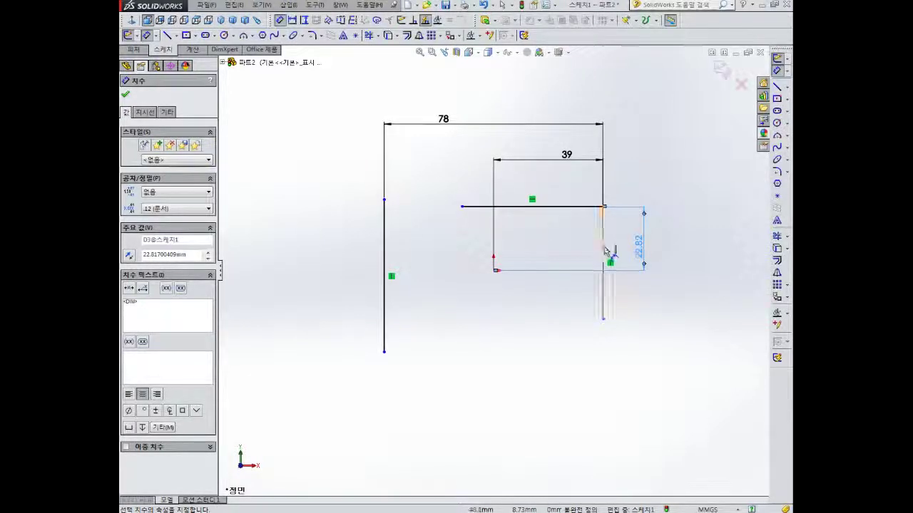
{"action": "double_click", "coordinate": [638, 246]}
{"action": "type", "text": "26"}
{"action": "key", "text": "Return"}
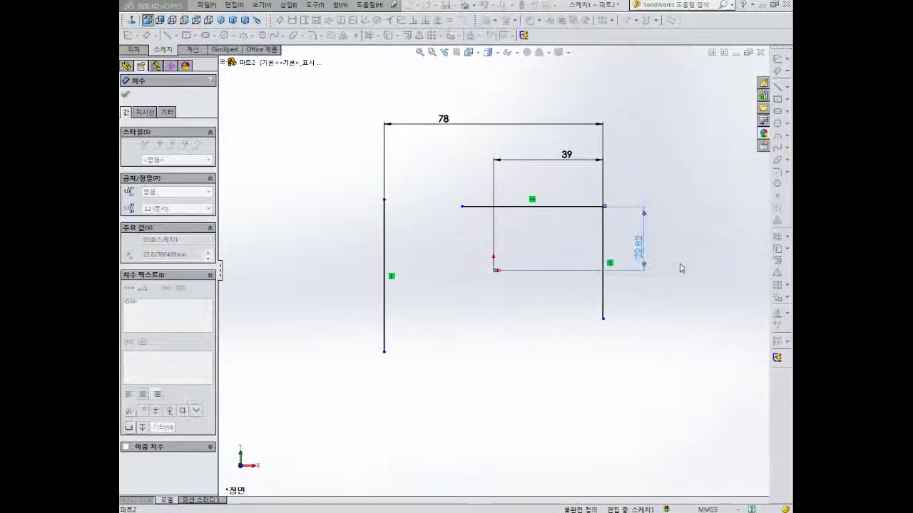
{"action": "key", "text": "Escape"}
- Stretch the horizontal line's free end farther left, to about 21.5 mm left of the origin
{"action": "mouse_move", "coordinate": [462, 200]}
{"action": "left_mouse_down"}
{"action": "mouse_move", "coordinate": [330, 201]}
{"action": "mouse_move", "coordinate": [457, 206]}
{"action": "left_mouse_up"}
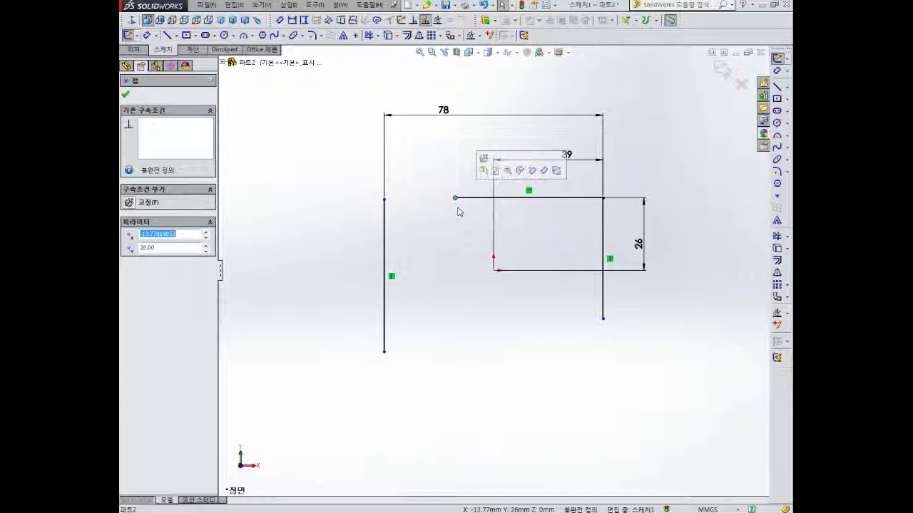
{"action": "left_click_drag", "start_coordinate": [459, 206], "coordinate": [437, 206]}
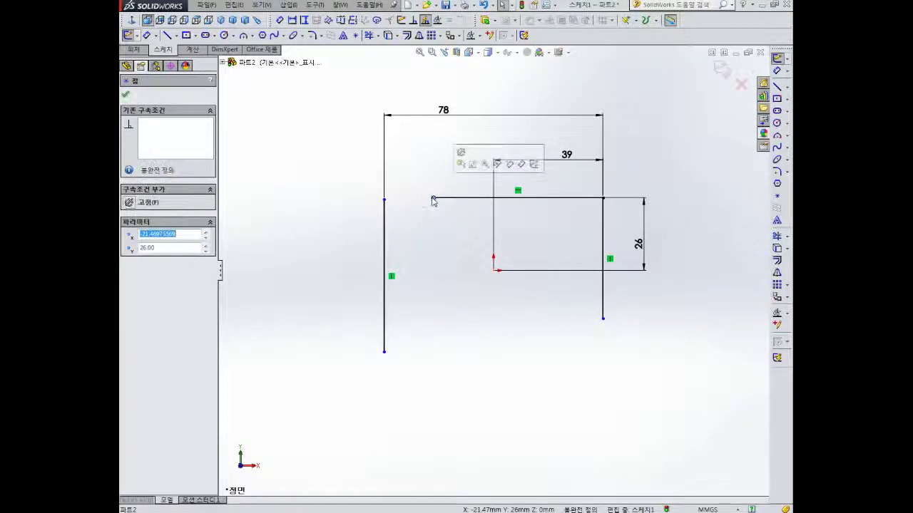
{"action": "left_click", "coordinate": [541, 242]}
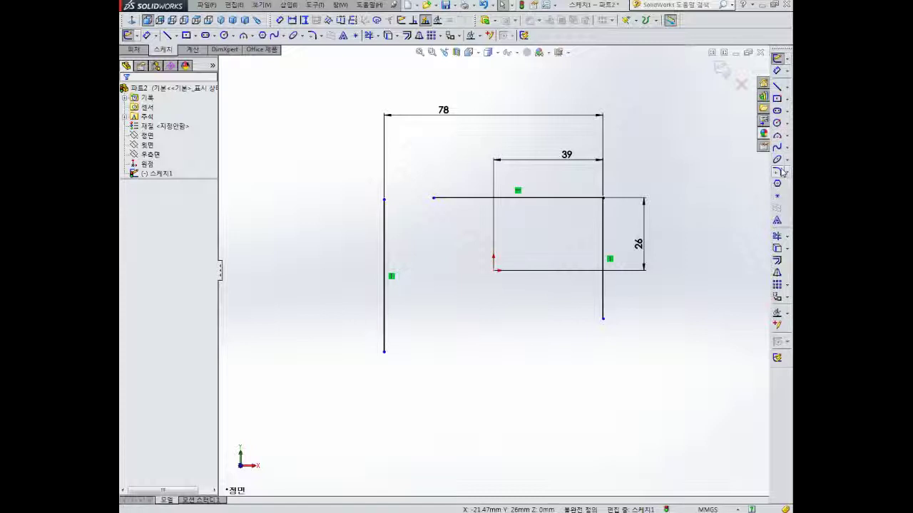
- Draw a three-point arc with a radius of about 27 mm between the left vertical line and the horizontal line
{"action": "left_click", "coordinate": [777, 134]}
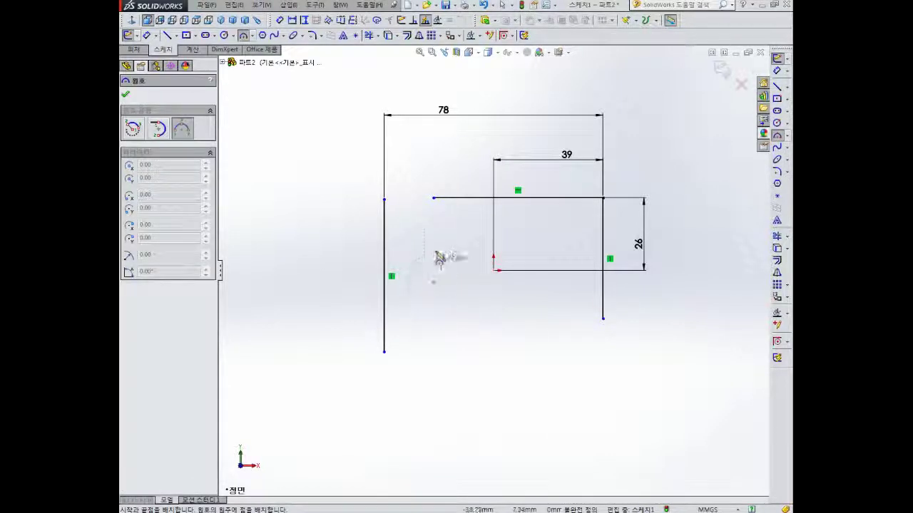
{"action": "left_click", "coordinate": [409, 290]}
{"action": "left_click", "coordinate": [524, 228]}
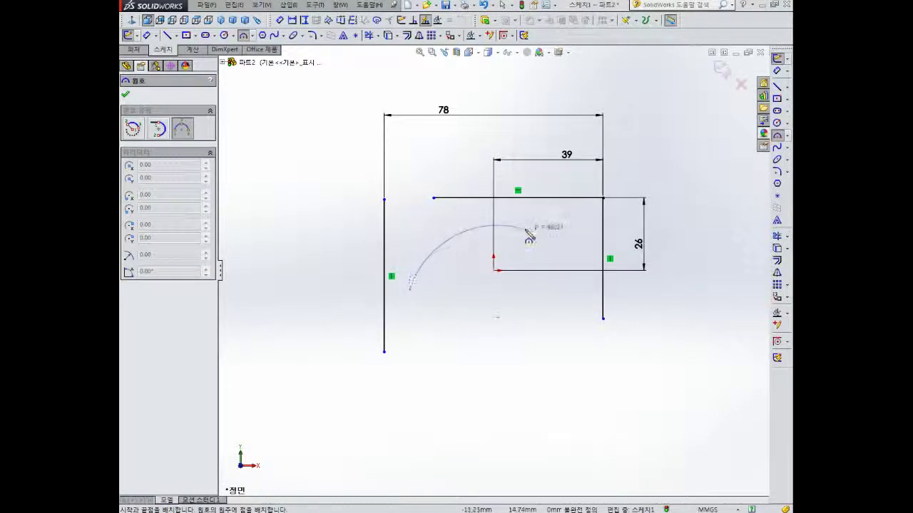
{"action": "left_click", "coordinate": [449, 238]}
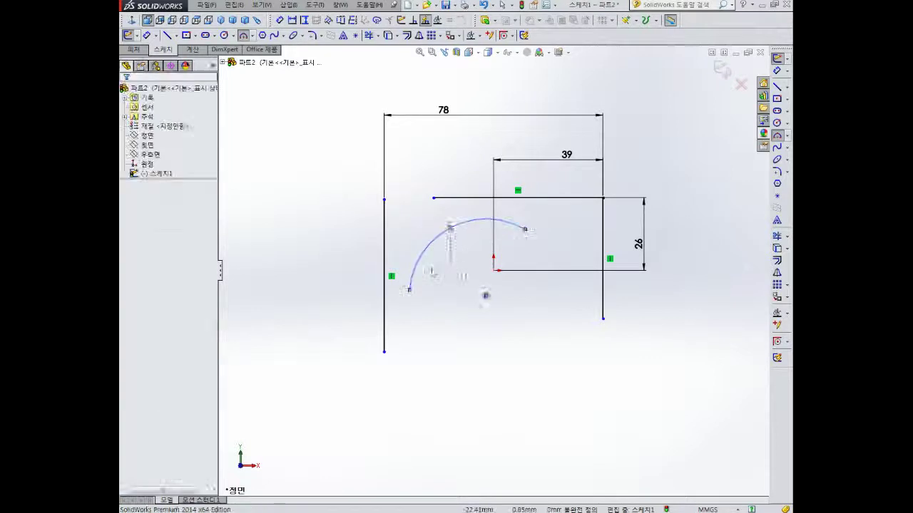
- Make the arc tangent to both the left vertical line and the horizontal line
{"action": "left_click", "coordinate": [383, 252], "text": "ctrl"}
{"action": "left_click", "coordinate": [132, 263]}
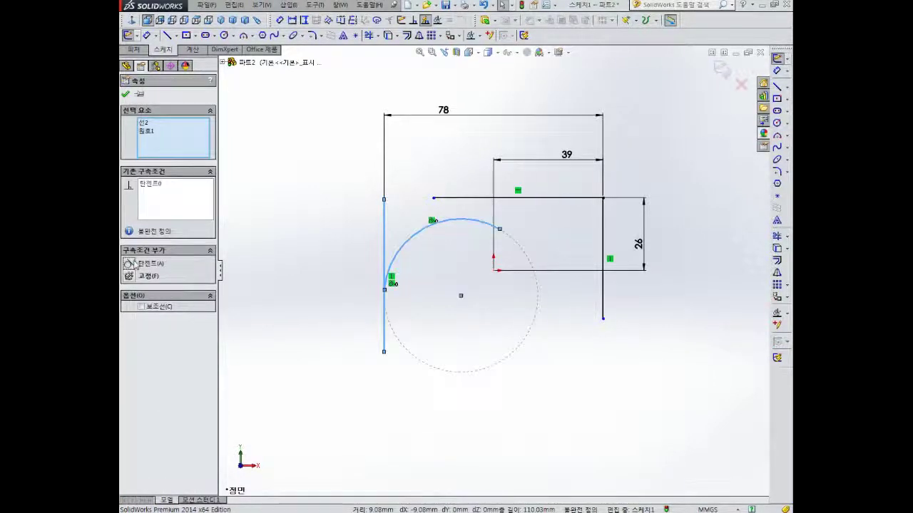
{"action": "left_click", "coordinate": [483, 233]}
{"action": "left_click", "coordinate": [474, 227]}
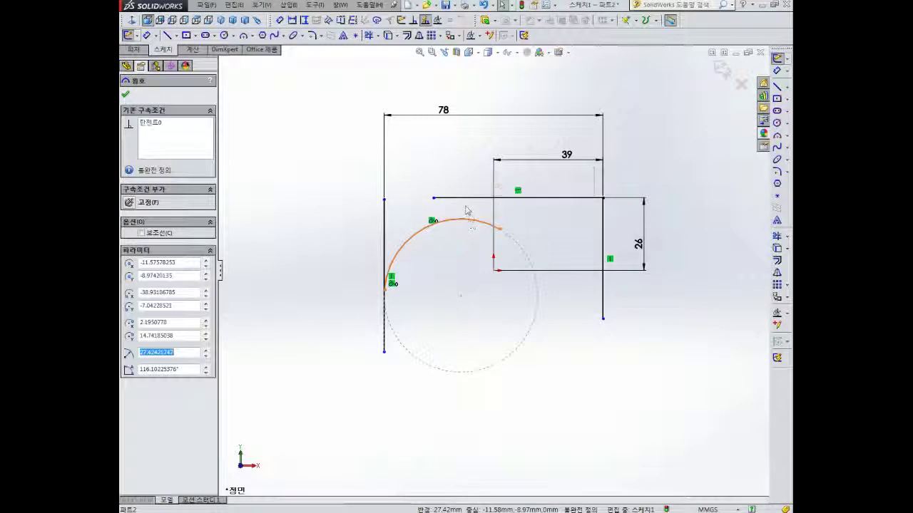
{"action": "left_click", "coordinate": [464, 199], "text": "ctrl"}
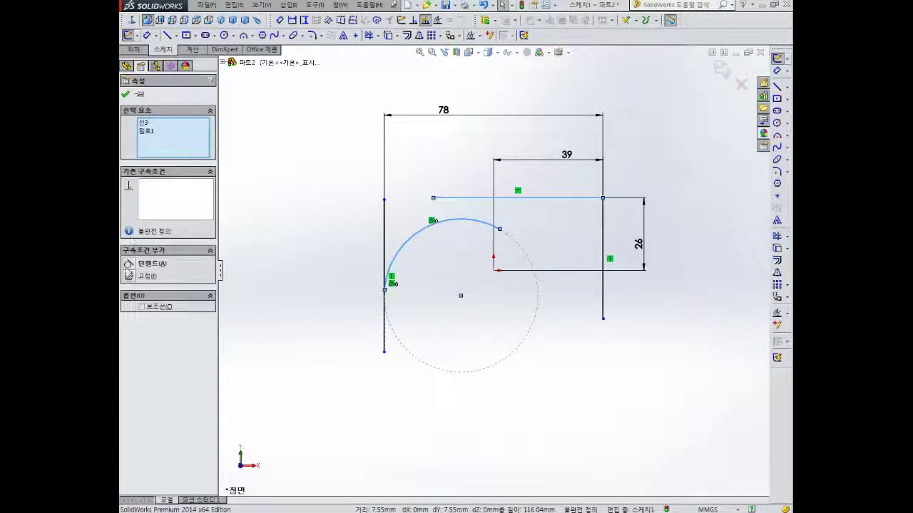
{"action": "left_click", "coordinate": [147, 263]}
{"action": "left_click", "coordinate": [439, 244]}
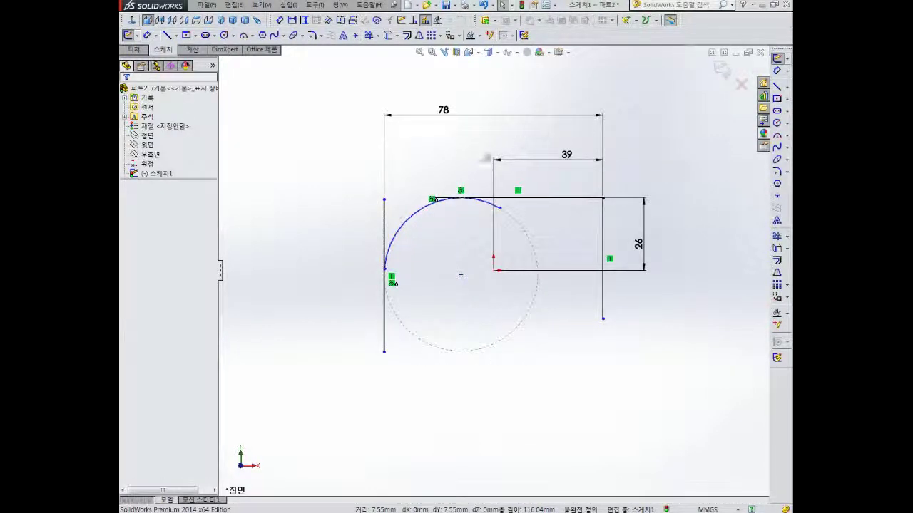
- Dimension the arc's radius as 28.02 mm
{"action": "left_click", "coordinate": [415, 209]}
{"action": "left_click", "coordinate": [404, 179]}
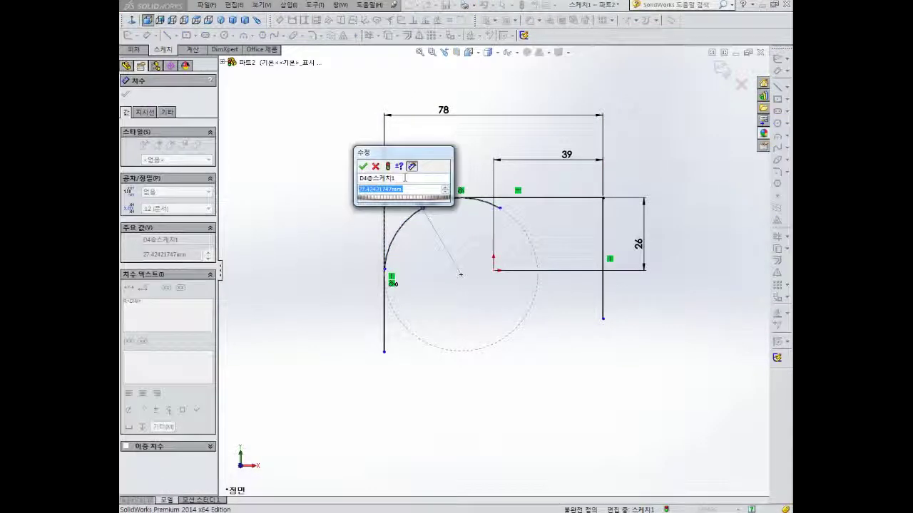
{"action": "type", "text": "28.02"}
{"action": "key", "text": "Return"}
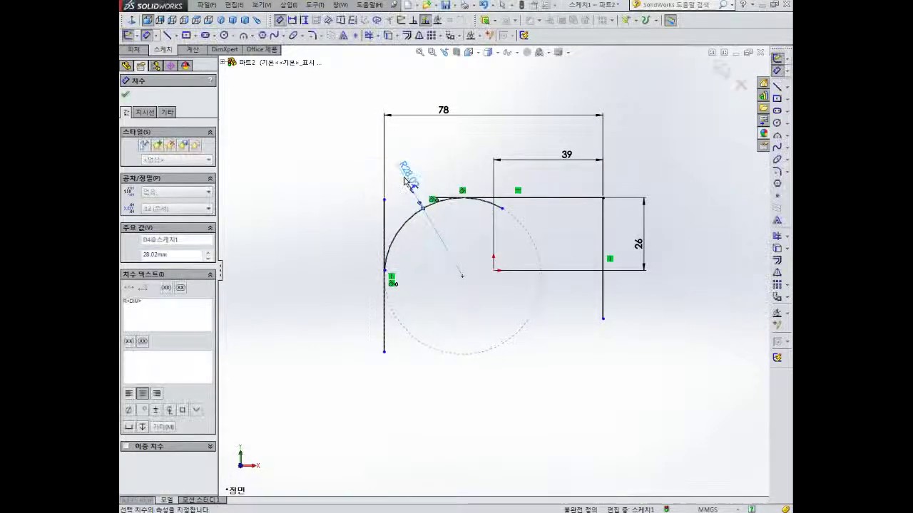
- Extend the arc's lower end downward past its tangent point with the left vertical line
{"action": "scroll", "coordinate": [404, 264], "scroll_direction": "up", "scroll_amount": 1}
{"action": "scroll", "coordinate": [442, 286], "scroll_direction": "down", "scroll_amount": 6}
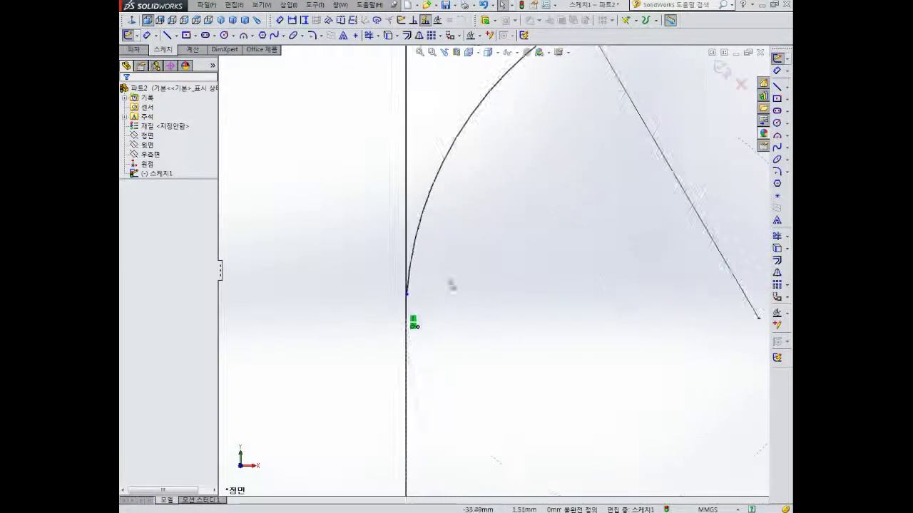
{"action": "left_click", "coordinate": [407, 295]}
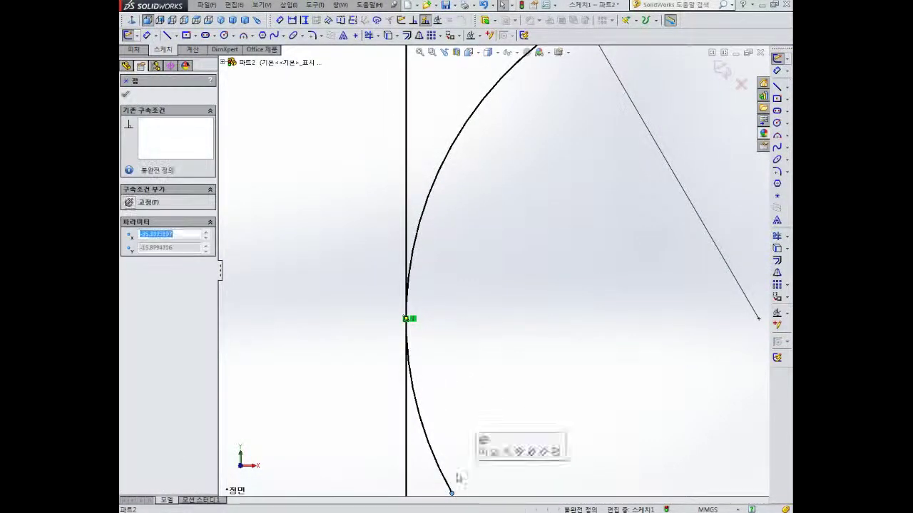
- Extend the arc's upper end past its tangent point with the horizontal line and its lower end further from the left vertical line
{"action": "scroll", "coordinate": [450, 303], "scroll_direction": "up", "scroll_amount": 2}
{"action": "scroll", "coordinate": [499, 271], "scroll_direction": "up", "scroll_amount": 4}
{"action": "left_click_drag", "start_coordinate": [621, 204], "coordinate": [649, 231]}
{"action": "left_click_drag", "start_coordinate": [482, 331], "coordinate": [517, 369]}
{"action": "left_click", "coordinate": [540, 356]}
{"action": "scroll", "coordinate": [554, 306], "scroll_direction": "up", "scroll_amount": 4}
{"action": "scroll", "coordinate": [561, 306], "scroll_direction": "down", "scroll_amount": 4}
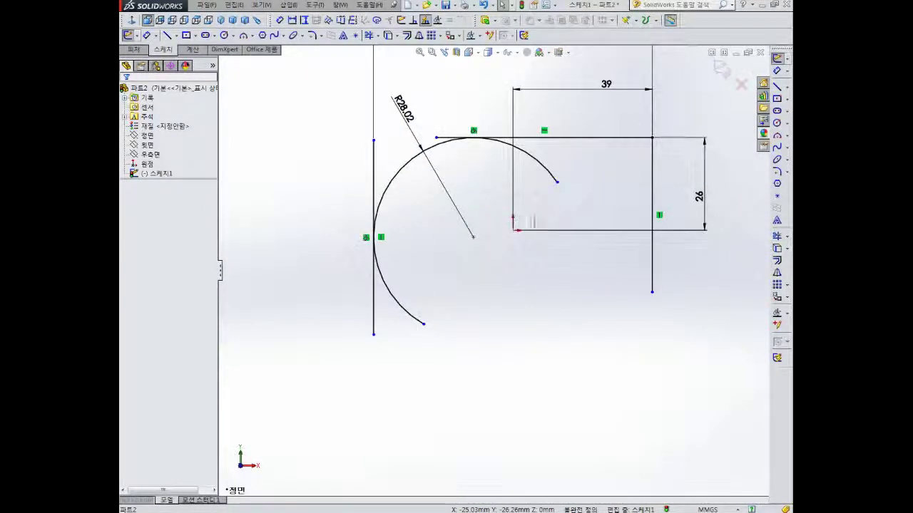
- Trim both arc overhangs and the line stubs beyond the tangent points on the left vertical line and the horizontal line
{"action": "left_click", "coordinate": [777, 235]}
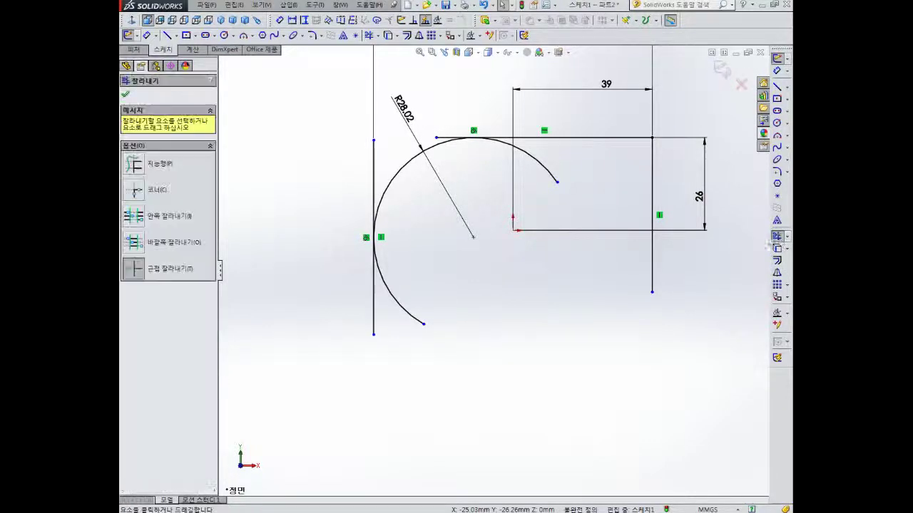
{"action": "mouse_move", "coordinate": [370, 172]}
{"action": "left_mouse_down"}
{"action": "mouse_move", "coordinate": [381, 178]}
{"action": "mouse_move", "coordinate": [418, 315]}
{"action": "mouse_move", "coordinate": [534, 179]}
{"action": "mouse_move", "coordinate": [456, 143]}
{"action": "mouse_move", "coordinate": [449, 179]}
{"action": "left_mouse_up"}
{"action": "scroll", "coordinate": [449, 181], "scroll_direction": "up", "scroll_amount": 4}
{"action": "scroll", "coordinate": [463, 246], "scroll_direction": "down", "scroll_amount": 3}
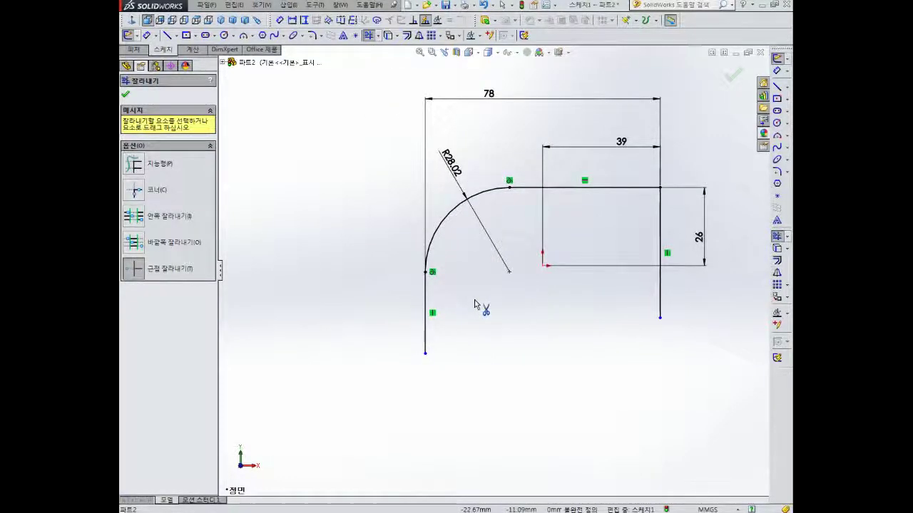
{"action": "key", "text": "Escape"}
- Convert the remaining left vertical line below the arc into construction geometry
{"action": "left_click", "coordinate": [427, 308]}
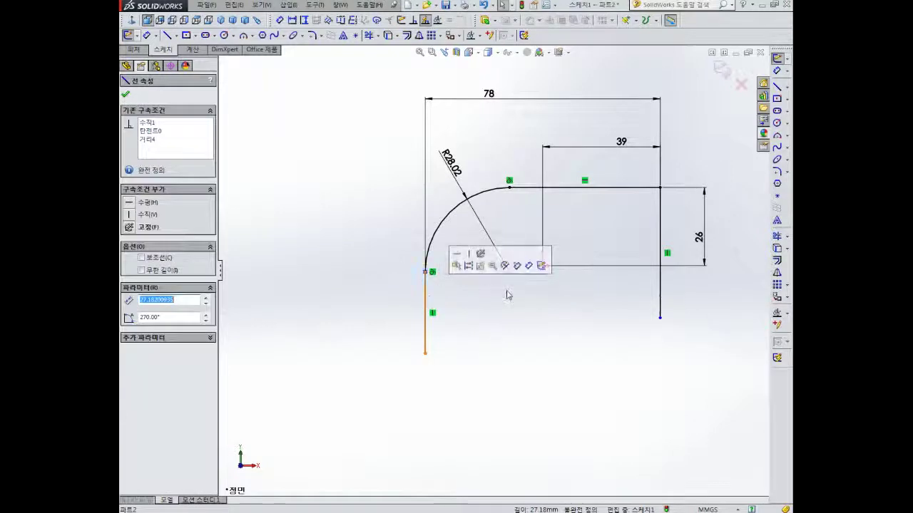
{"action": "left_click", "coordinate": [469, 267]}
{"action": "left_click", "coordinate": [428, 296]}
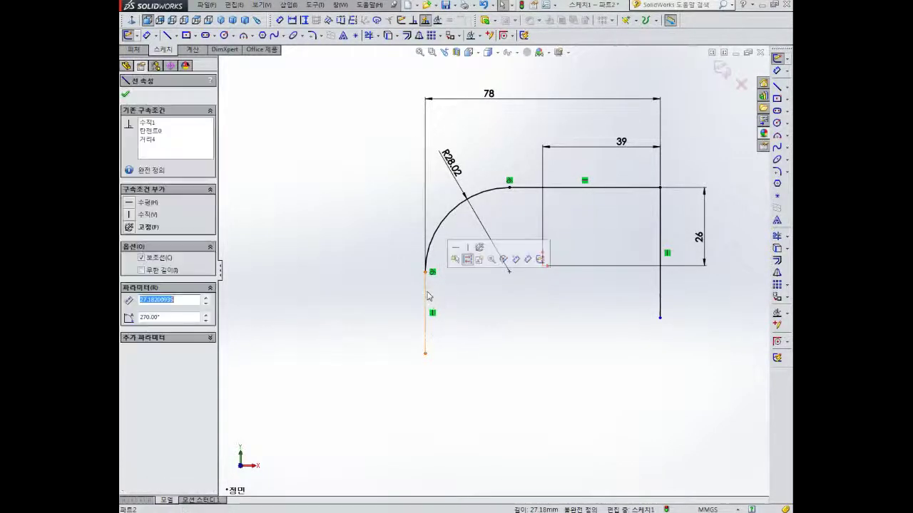
{"action": "key", "text": "Escape"}
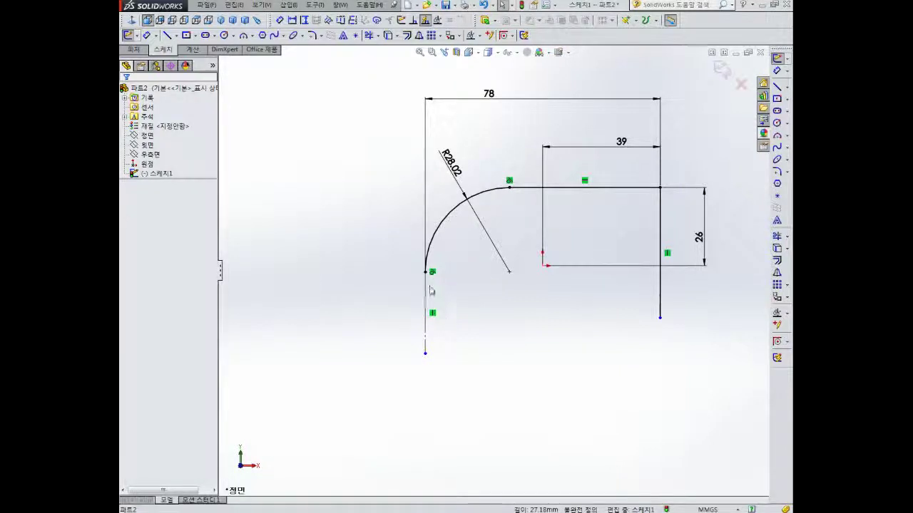
{"action": "scroll", "coordinate": [485, 287], "scroll_direction": "up", "scroll_amount": 2}
{"action": "scroll", "coordinate": [484, 287], "scroll_direction": "down", "scroll_amount": 2}
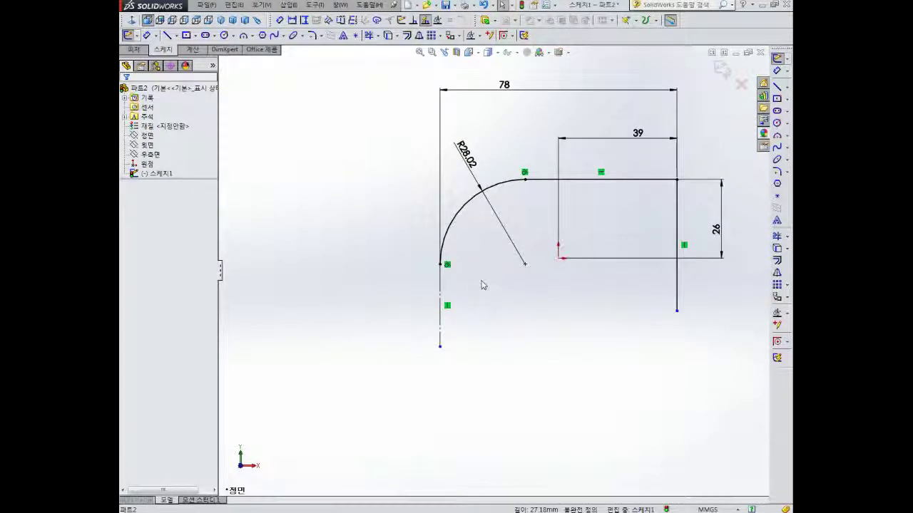
- Undo the construction-line conversion and the recent trims, back to the arc with both ends overhanging
{"action": "key", "text": "ctrl+z"}
{"action": "key", "text": "ctrl+z"}
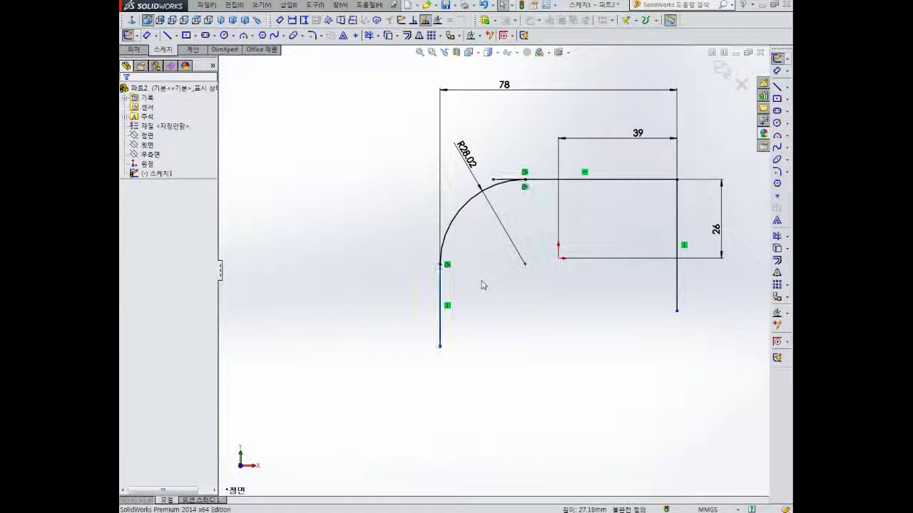
{"action": "key", "text": "ctrl+z"}
{"action": "key", "text": "ctrl+z"}
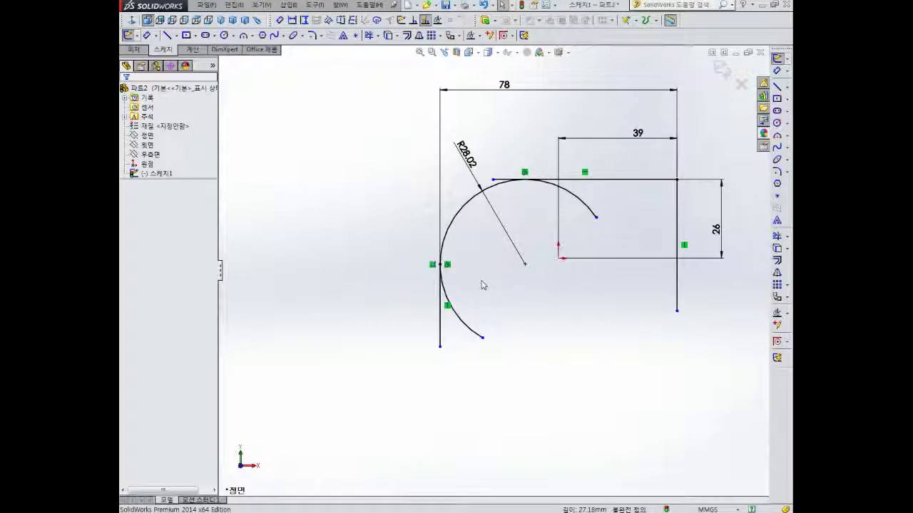
- Extend the arc's lower end just past its lowest point, and trim the arc's upper overhang and the horizontal line's left stub
{"action": "left_click_drag", "start_coordinate": [485, 337], "coordinate": [539, 375]}
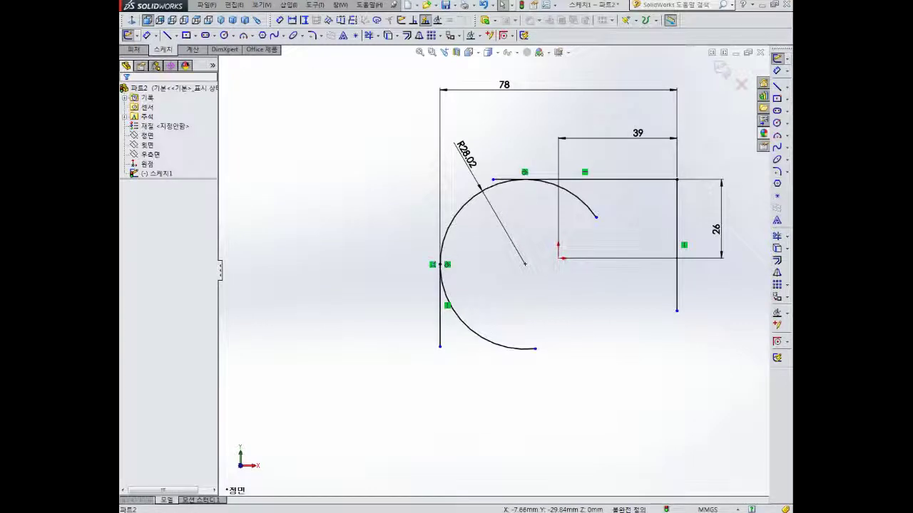
{"action": "left_click", "coordinate": [777, 236]}
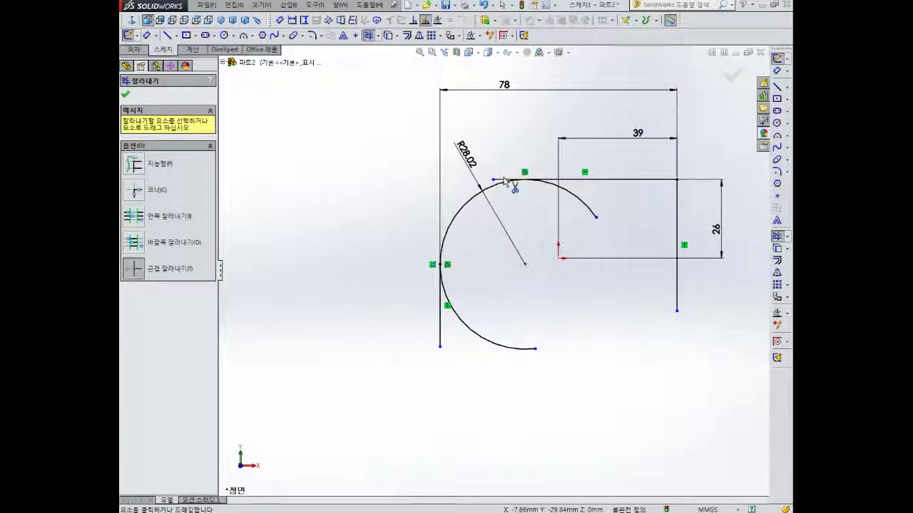
{"action": "left_click", "coordinate": [503, 181]}
{"action": "left_click", "coordinate": [571, 196]}
{"action": "key", "text": "Escape"}
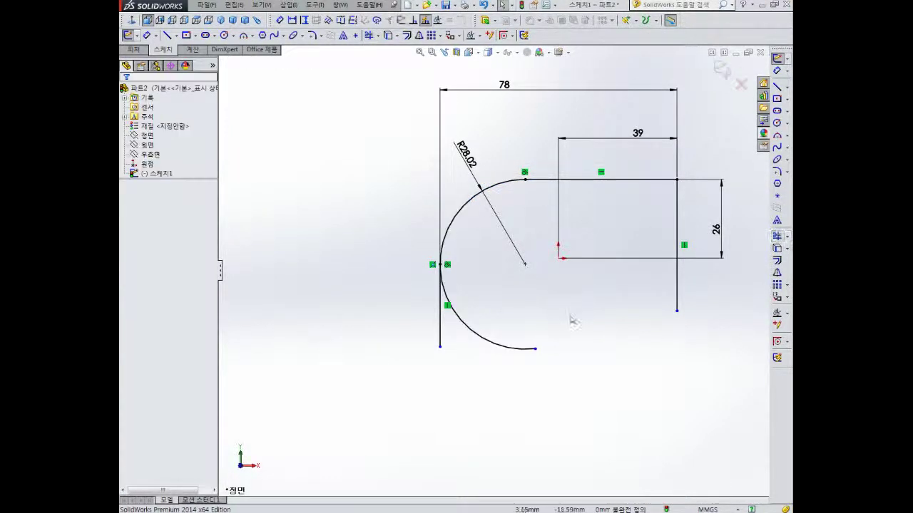
- Convert the left vertical line below the tangent point into construction geometry and pull the arc's lower end back to just before its lowest point
{"action": "scroll", "coordinate": [570, 316], "scroll_direction": "up", "scroll_amount": 1}
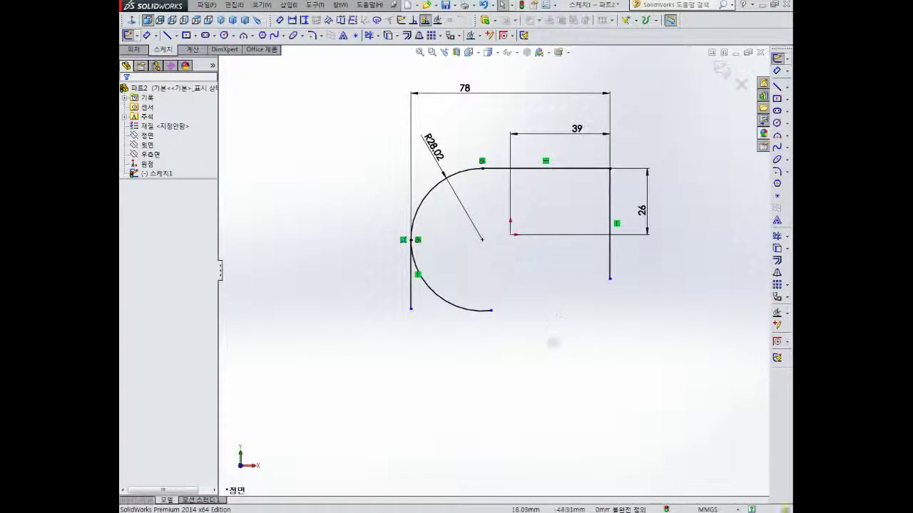
{"action": "mouse_move", "coordinate": [491, 310]}
{"action": "left_mouse_down"}
{"action": "mouse_move", "coordinate": [447, 305]}
{"action": "mouse_move", "coordinate": [487, 311]}
{"action": "left_mouse_up"}
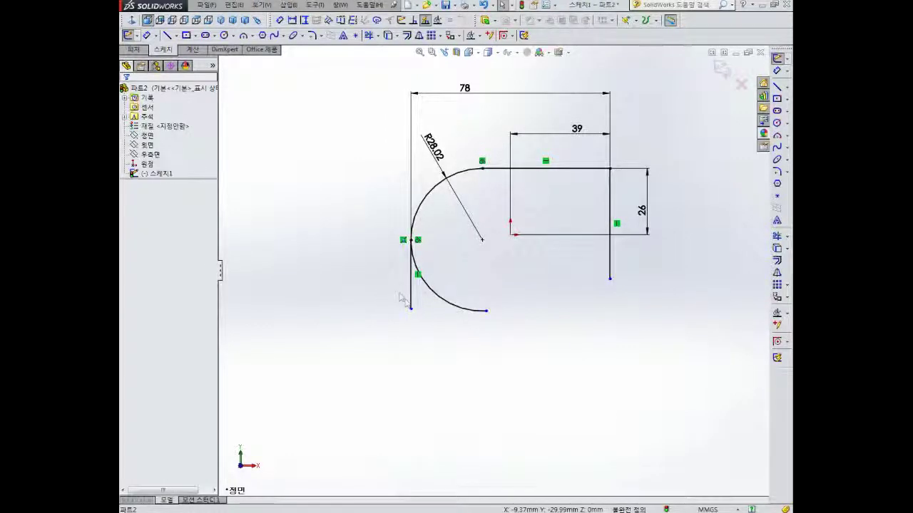
{"action": "left_click", "coordinate": [412, 291]}
{"action": "left_click", "coordinate": [461, 258]}
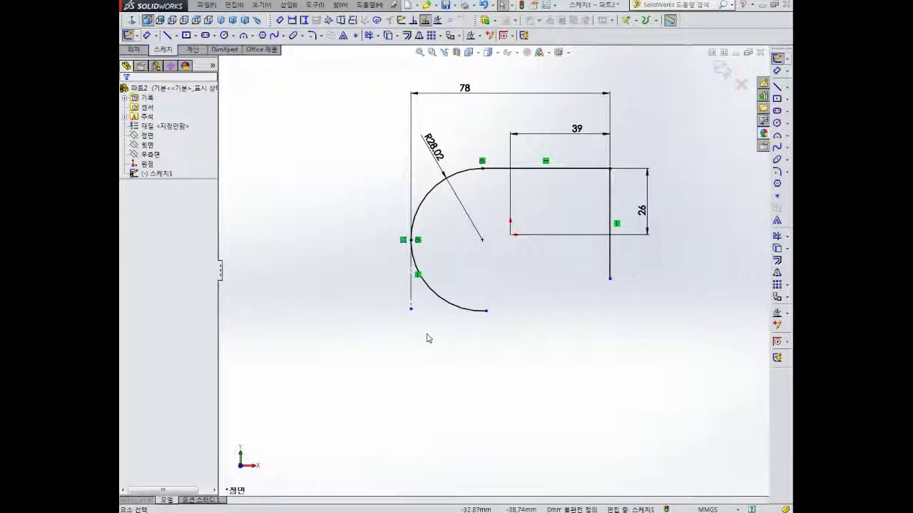
{"action": "mouse_move", "coordinate": [487, 312]}
{"action": "left_mouse_down"}
{"action": "mouse_move", "coordinate": [456, 308]}
{"action": "mouse_move", "coordinate": [418, 249]}
{"action": "mouse_move", "coordinate": [477, 318]}
{"action": "left_mouse_up"}
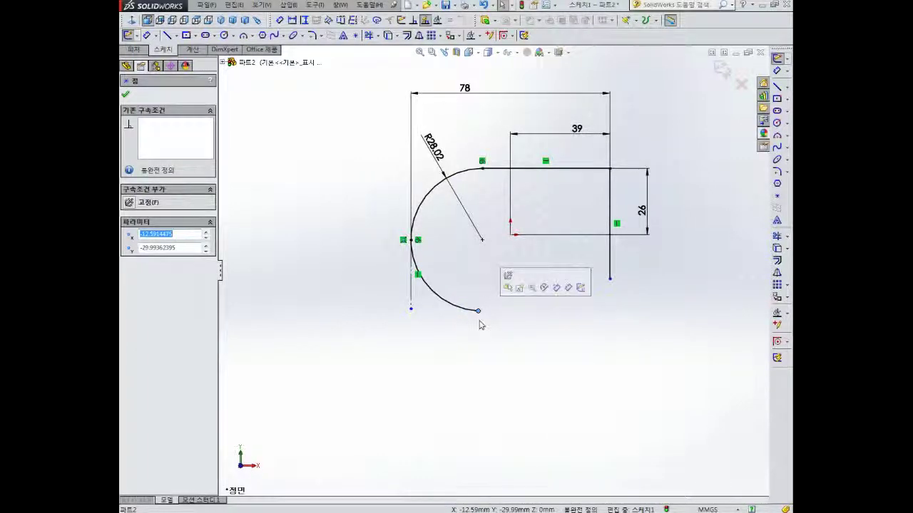
{"action": "scroll", "coordinate": [480, 323], "scroll_direction": "up", "scroll_amount": 1}
{"action": "scroll", "coordinate": [515, 277], "scroll_direction": "down", "scroll_amount": 1}
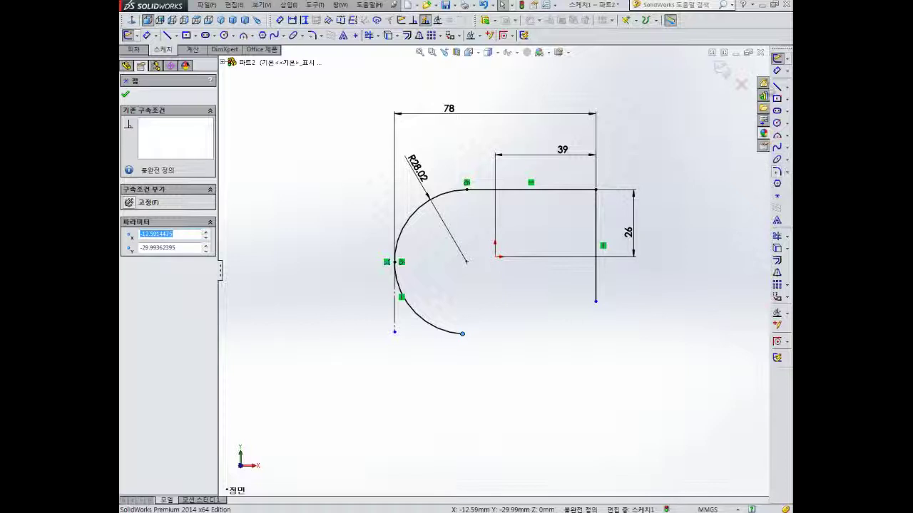
- Draw a horizontal construction line about 56 mm long just below the arc
{"action": "left_click", "coordinate": [777, 87]}
{"action": "left_click", "coordinate": [377, 353]}
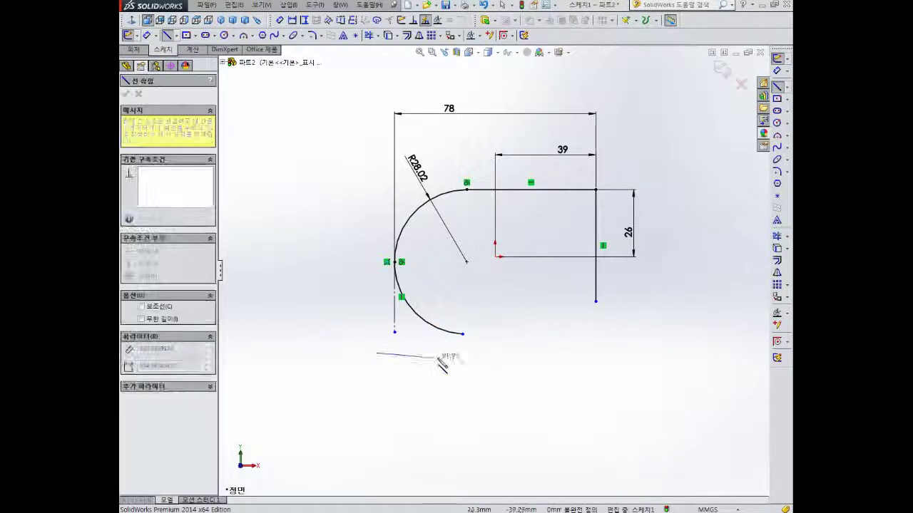
{"action": "left_click", "coordinate": [520, 353]}
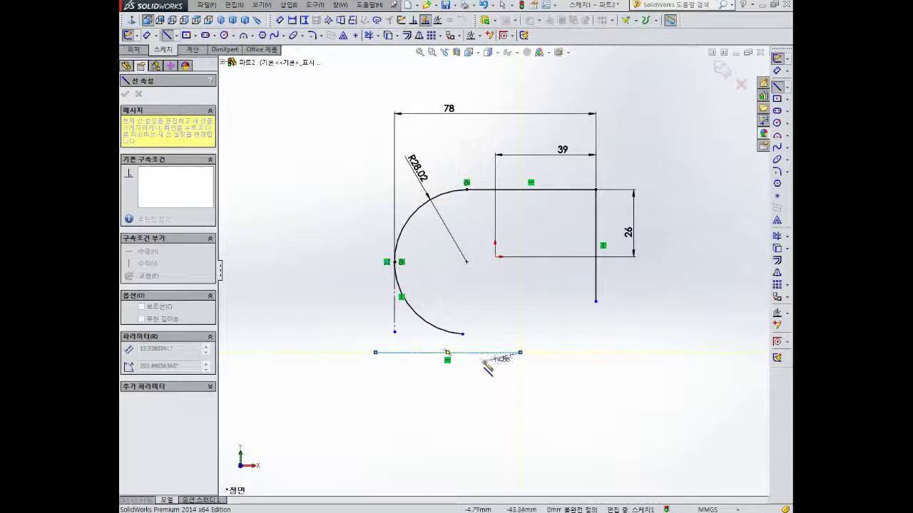
{"action": "key", "text": "Escape"}
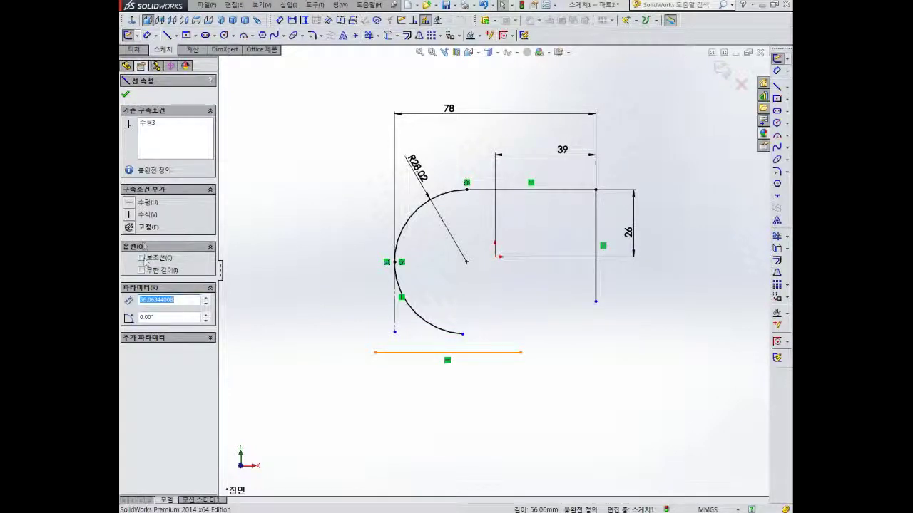
{"action": "left_click", "coordinate": [141, 258]}
{"action": "left_click", "coordinate": [127, 95]}
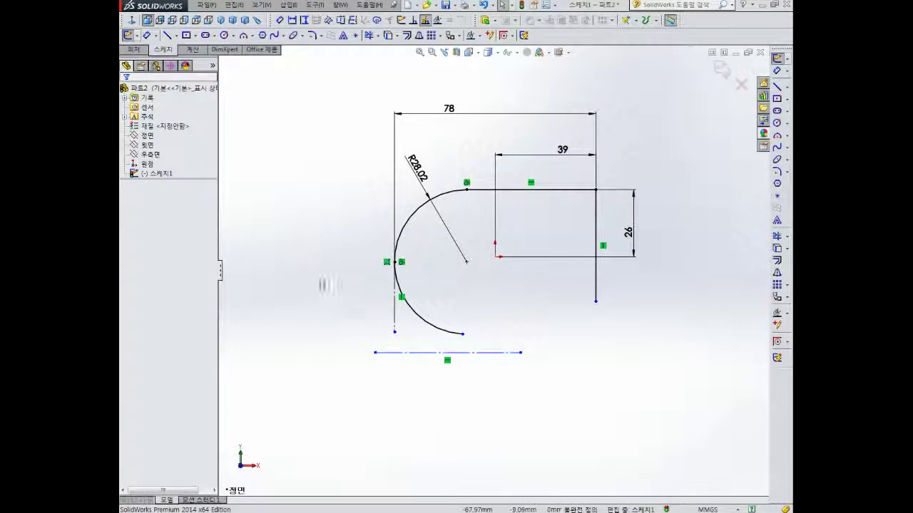
{"action": "right_click_drag", "start_coordinate": [322, 285], "coordinate": [322, 246]}
{"action": "left_click", "coordinate": [466, 262]}
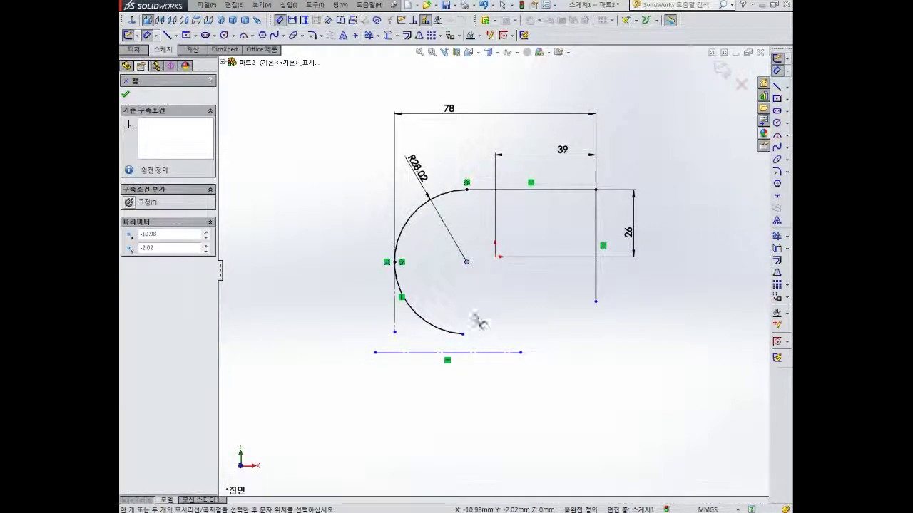
{"action": "key", "text": "Escape"}
- Dimension the vertical distance from the origin to the horizontal construction line as 26 mm, placed left of the arc
{"action": "right_click_drag", "start_coordinate": [505, 298], "coordinate": [502, 250]}
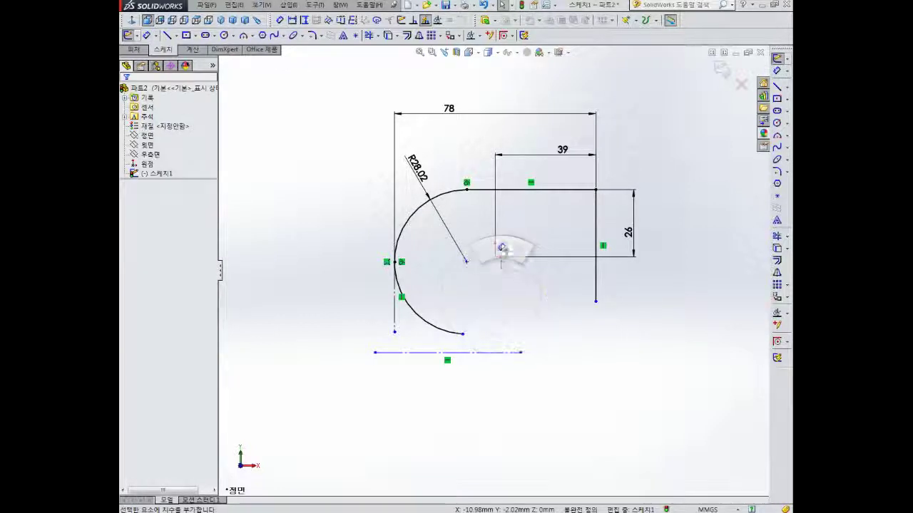
{"action": "left_click", "coordinate": [495, 256]}
{"action": "left_click", "coordinate": [483, 353]}
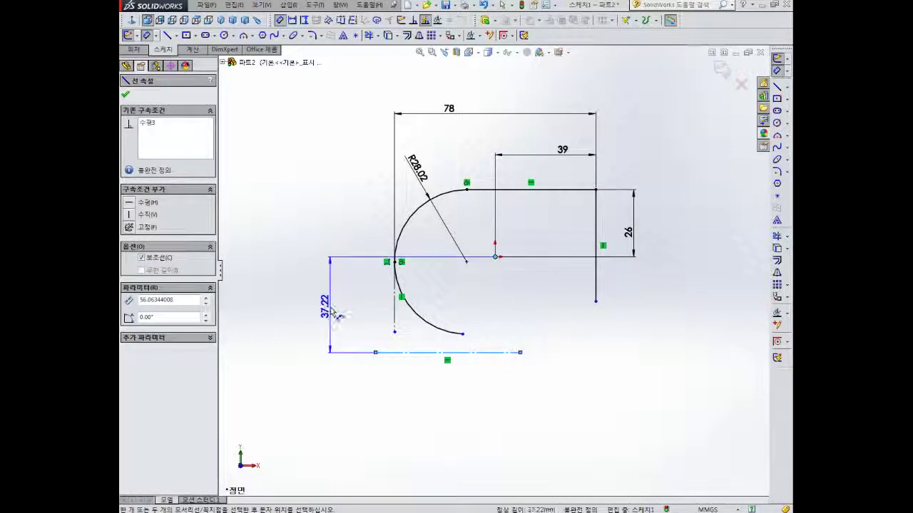
{"action": "left_click", "coordinate": [330, 305]}
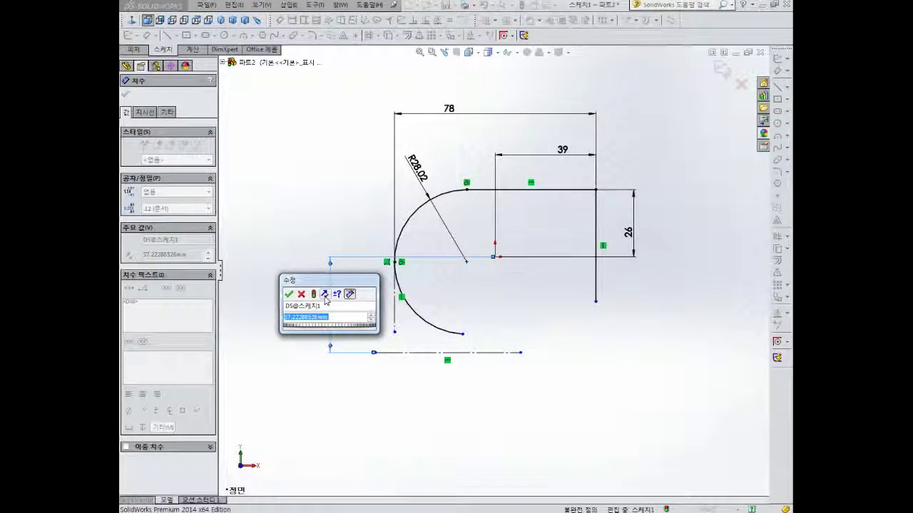
{"action": "type", "text": "26"}
{"action": "key", "text": "Return"}
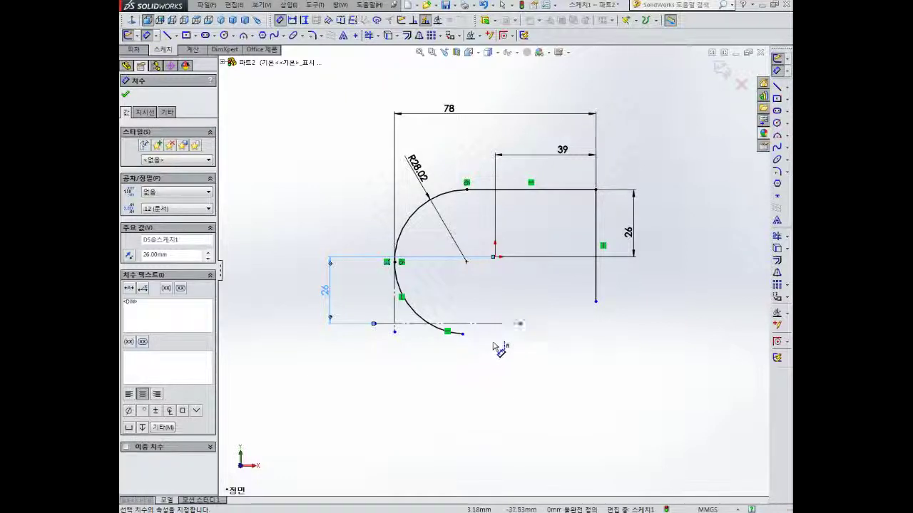
{"action": "scroll", "coordinate": [512, 310], "scroll_direction": "up", "scroll_amount": 2}
{"action": "scroll", "coordinate": [504, 294], "scroll_direction": "down", "scroll_amount": 1}
{"action": "key", "text": "Escape"}
- Dimension the right vertical line's length as 40 mm and move the dimension closer to the sketch
{"action": "scroll", "coordinate": [581, 271], "scroll_direction": "down", "scroll_amount": 2}
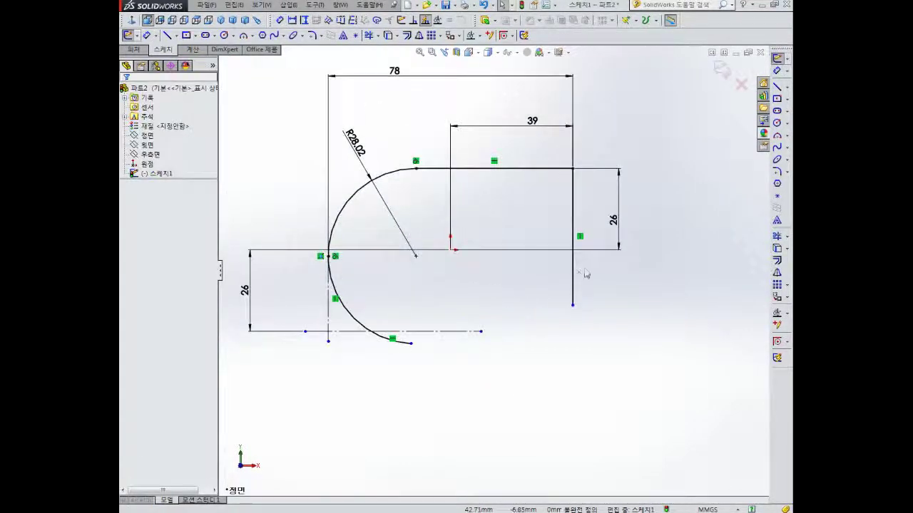
{"action": "scroll", "coordinate": [579, 272], "scroll_direction": "up", "scroll_amount": 1}
{"action": "right_click_drag", "start_coordinate": [617, 289], "coordinate": [616, 260]}
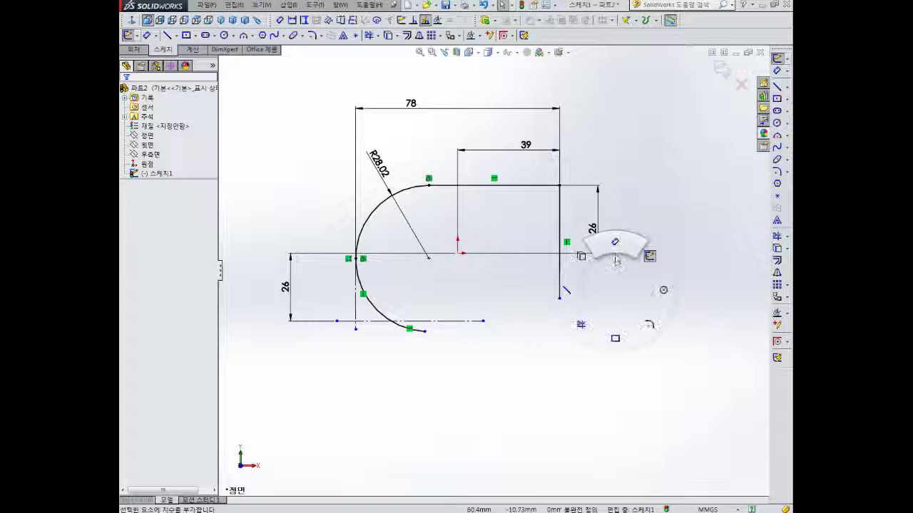
{"action": "left_click", "coordinate": [559, 274]}
{"action": "left_click", "coordinate": [651, 255]}
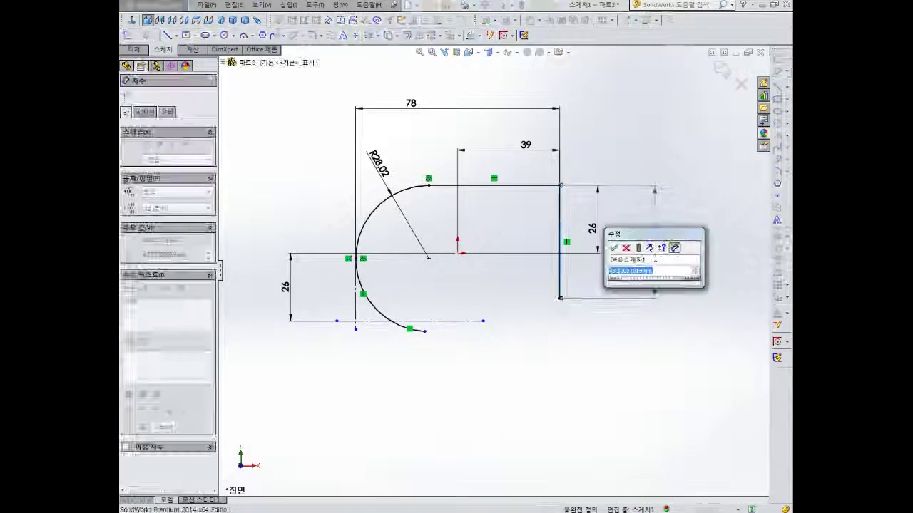
{"action": "type", "text": "40"}
{"action": "key", "text": "Return"}
{"action": "key", "text": "Escape"}
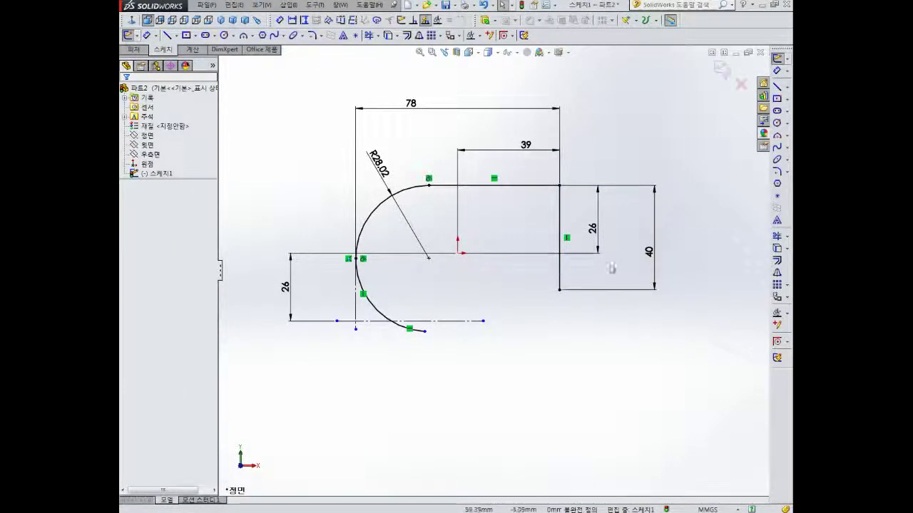
{"action": "left_click_drag", "start_coordinate": [647, 245], "coordinate": [623, 241]}
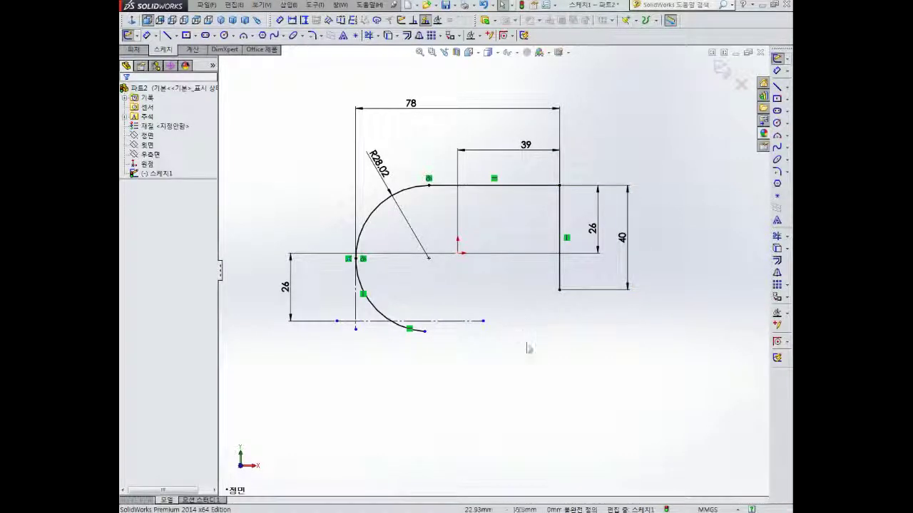
- Draw a three-point arc inside the lower half of the large arc and adjust its curvature to a radius of about 14.4 mm
{"action": "scroll", "coordinate": [456, 326], "scroll_direction": "up", "scroll_amount": 1}
{"action": "scroll", "coordinate": [473, 240], "scroll_direction": "down", "scroll_amount": 3}
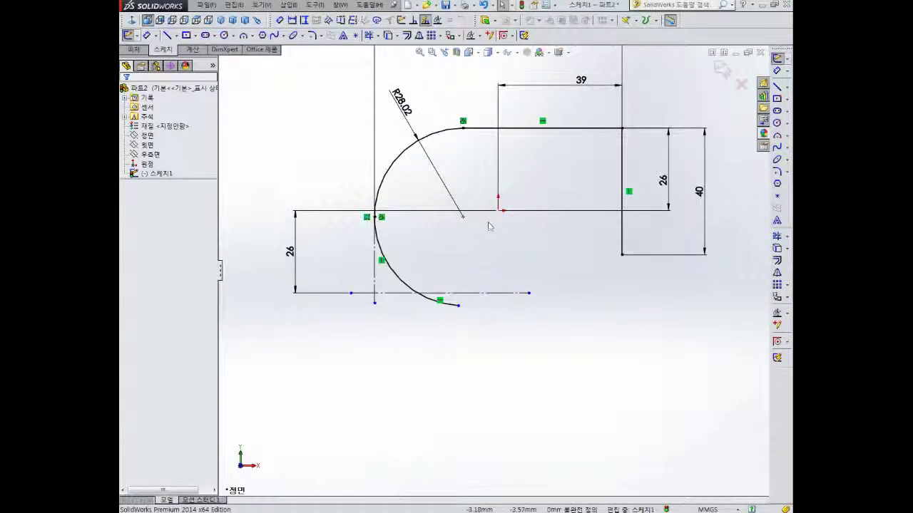
{"action": "scroll", "coordinate": [731, 153], "scroll_direction": "down", "scroll_amount": 2}
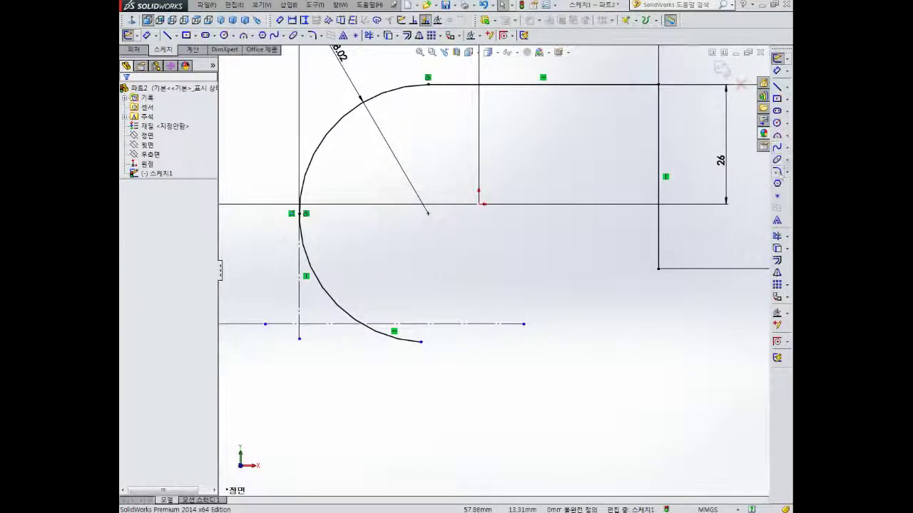
{"action": "left_click", "coordinate": [777, 136]}
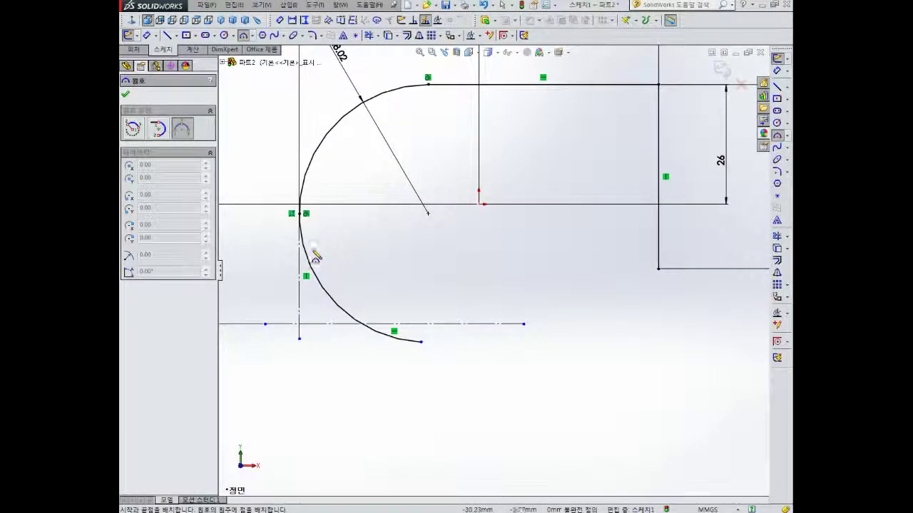
{"action": "left_click", "coordinate": [451, 305]}
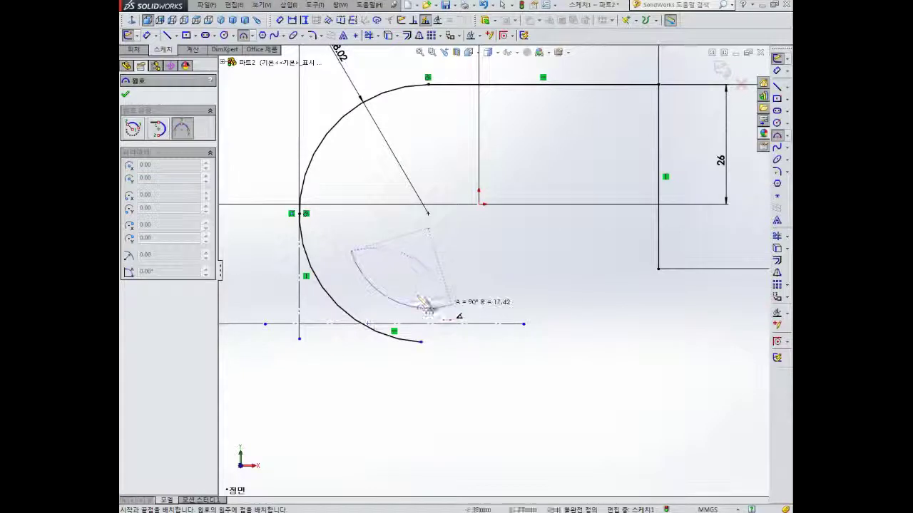
{"action": "left_click", "coordinate": [390, 300]}
{"action": "key", "text": "Escape"}
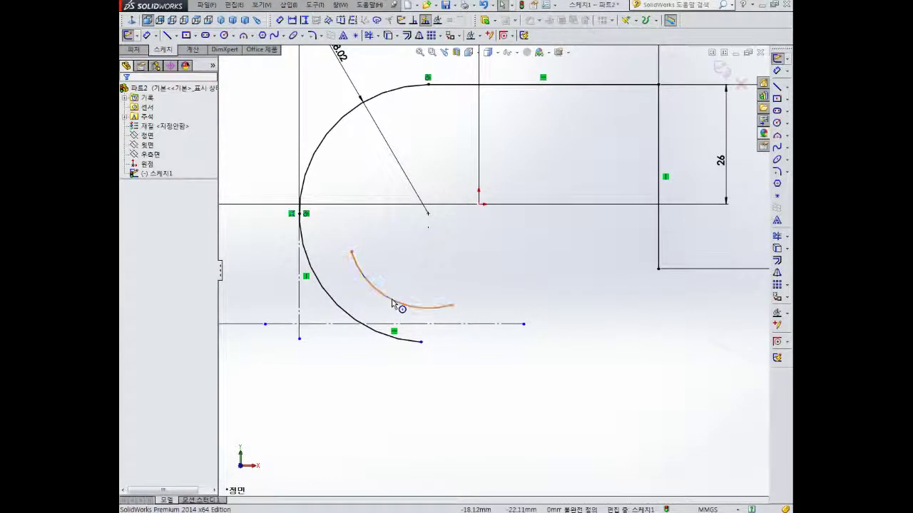
{"action": "left_click", "coordinate": [388, 309]}
{"action": "left_click_drag", "start_coordinate": [381, 304], "coordinate": [381, 304]}
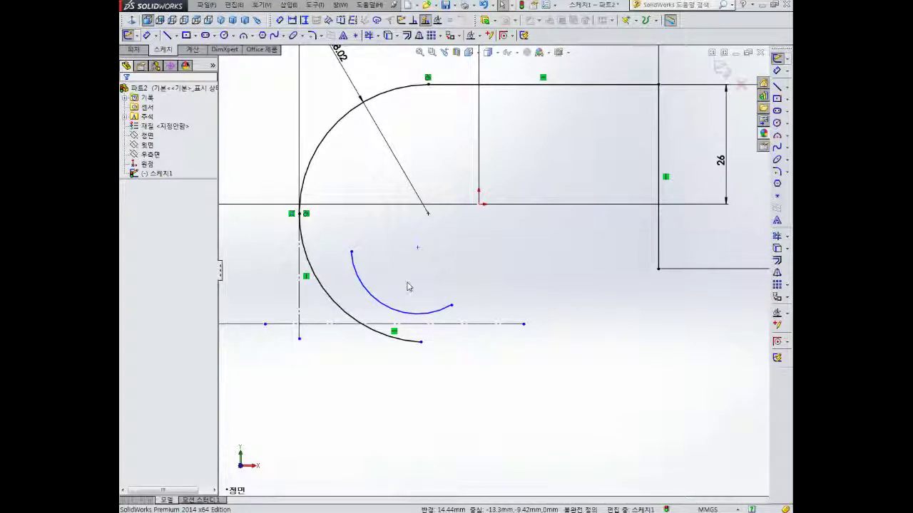
- Try a tangent relation between the small inner arc and the large arc, and undo it
{"action": "left_click", "coordinate": [385, 324]}
{"action": "left_click", "coordinate": [368, 292]}
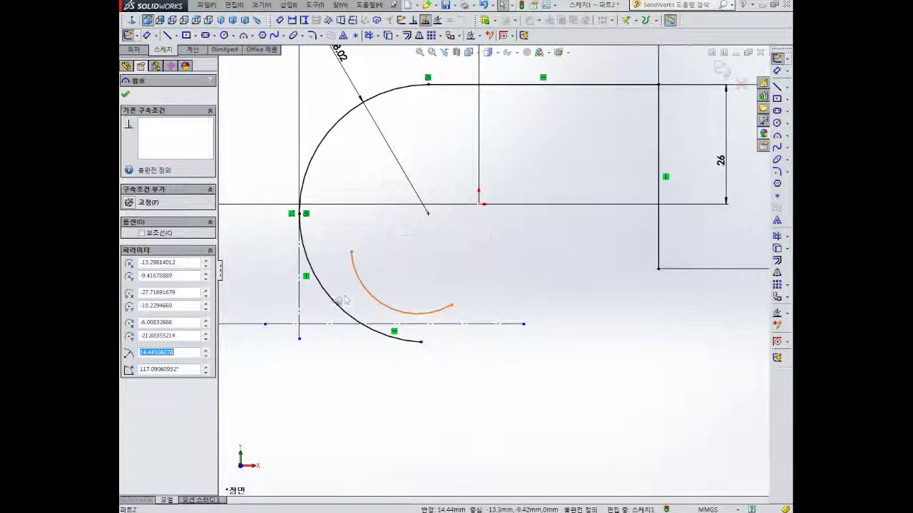
{"action": "left_click", "coordinate": [336, 308], "text": "ctrl"}
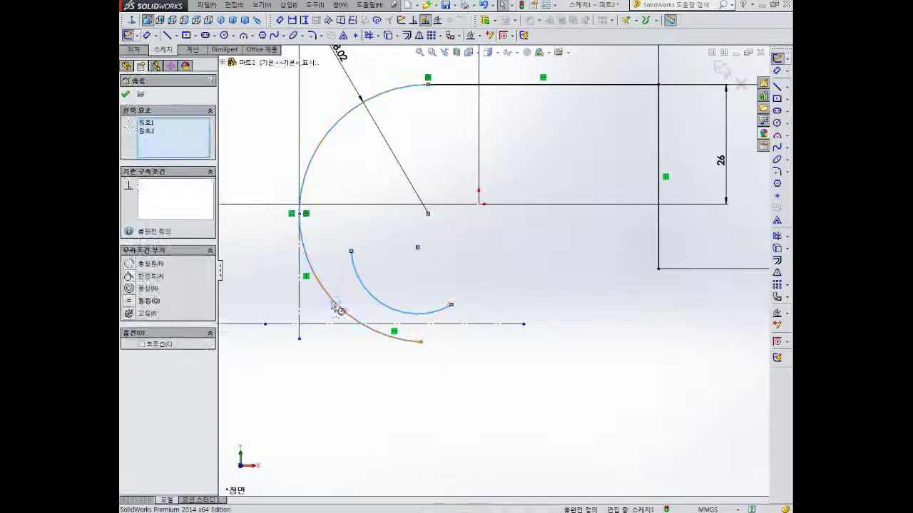
{"action": "left_click", "coordinate": [129, 276]}
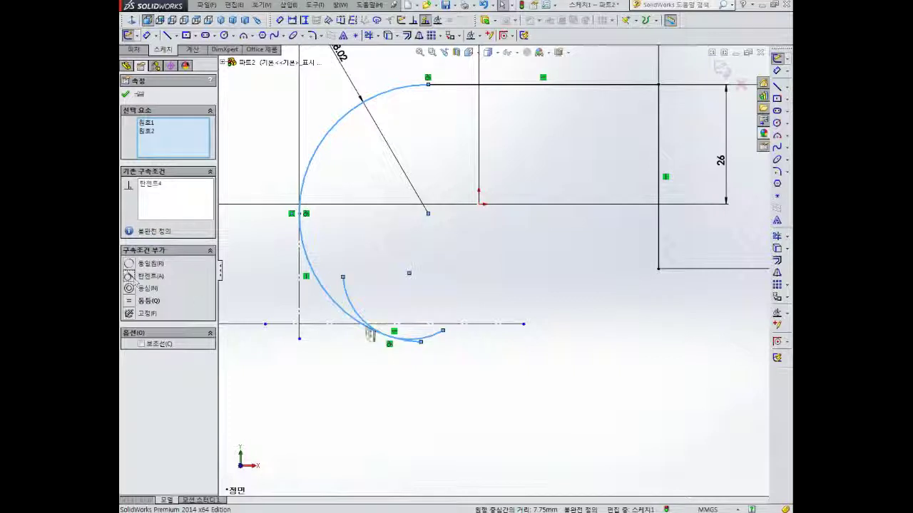
{"action": "left_click", "coordinate": [373, 334]}
{"action": "left_click", "coordinate": [421, 341]}
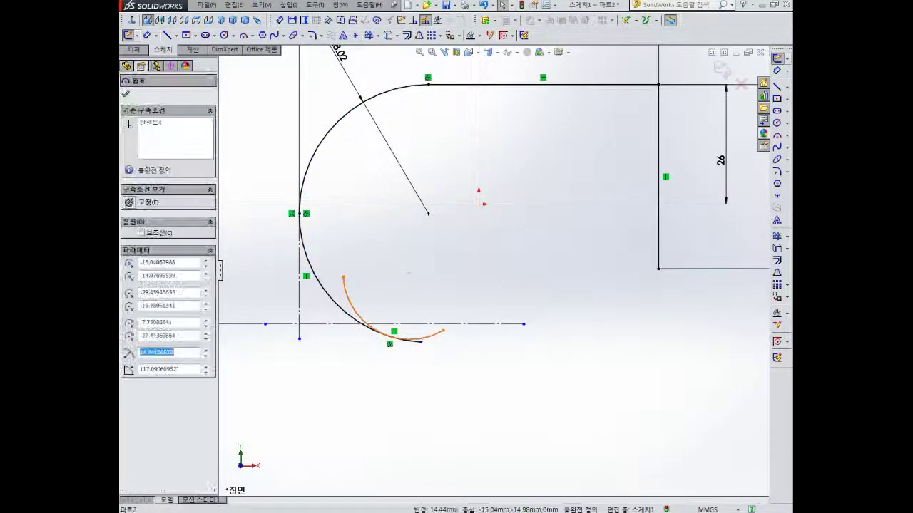
{"action": "left_click", "coordinate": [420, 325], "text": "ctrl"}
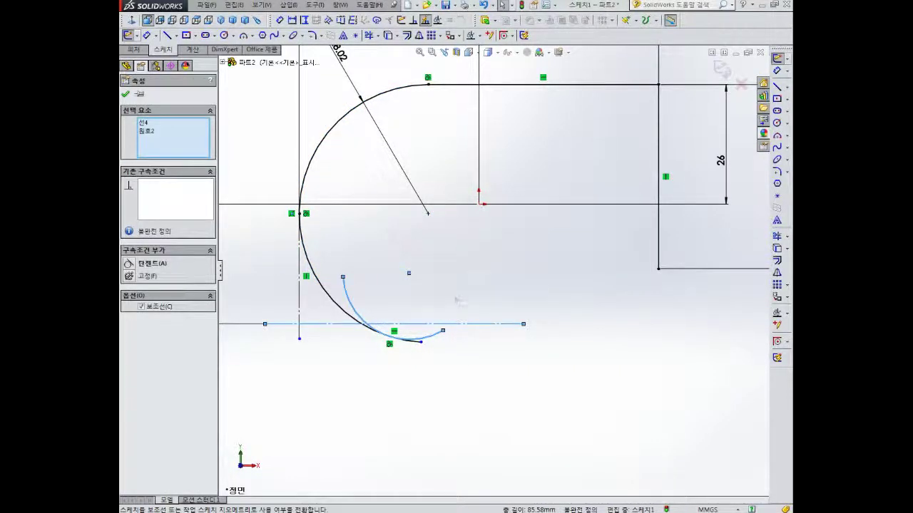
{"action": "key", "text": "ctrl+z"}
- Make the small inner arc tangent to the horizontal construction line
{"action": "left_click", "coordinate": [430, 323]}
{"action": "left_click", "coordinate": [430, 325]}
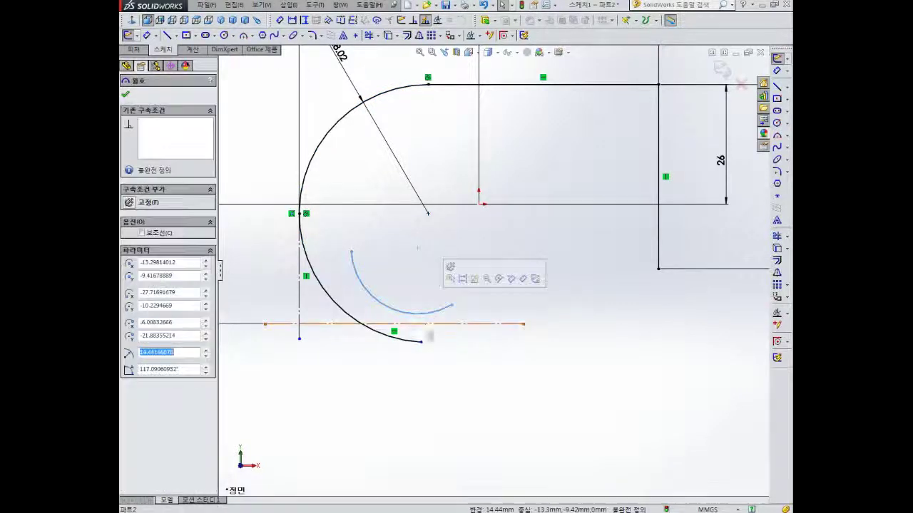
{"action": "left_click", "coordinate": [427, 311], "text": "ctrl"}
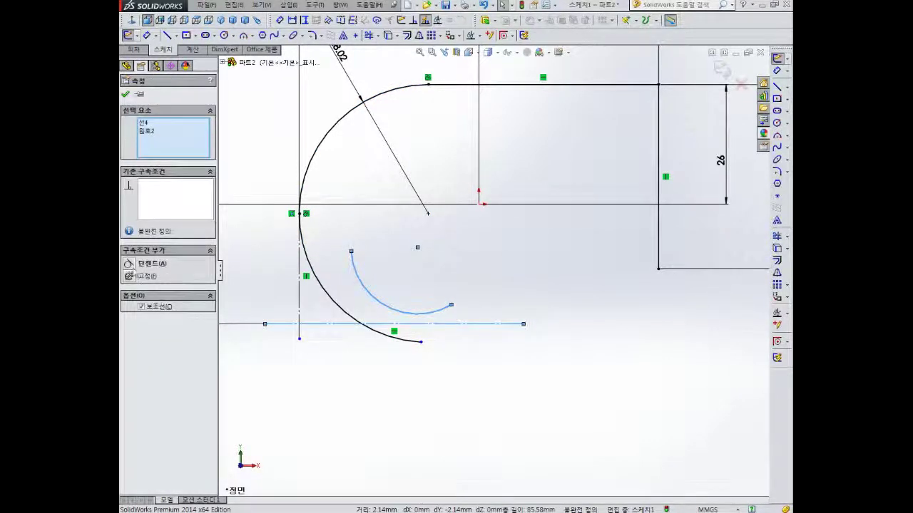
{"action": "left_click", "coordinate": [132, 266]}
{"action": "key", "text": "Escape"}
- Add a tangent relation between the small inner arc and the large arc
{"action": "left_click", "coordinate": [372, 308]}
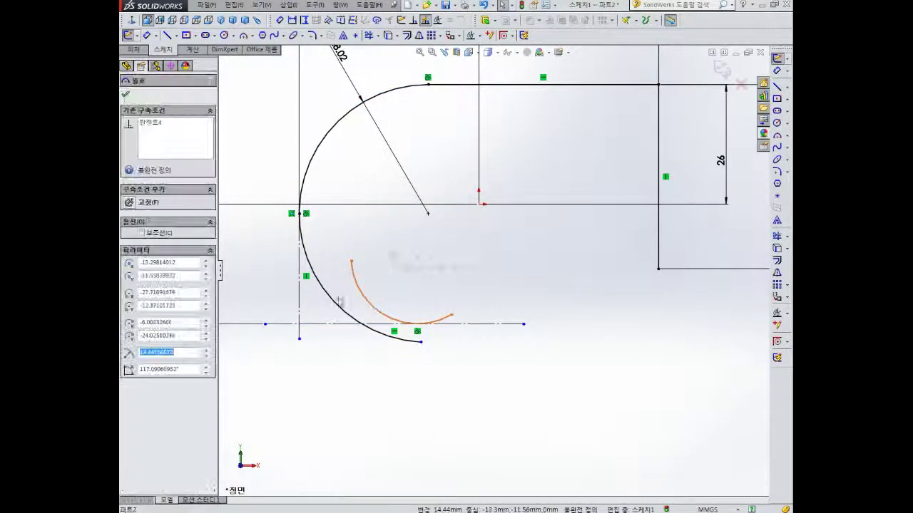
{"action": "left_click", "coordinate": [330, 303], "text": "ctrl"}
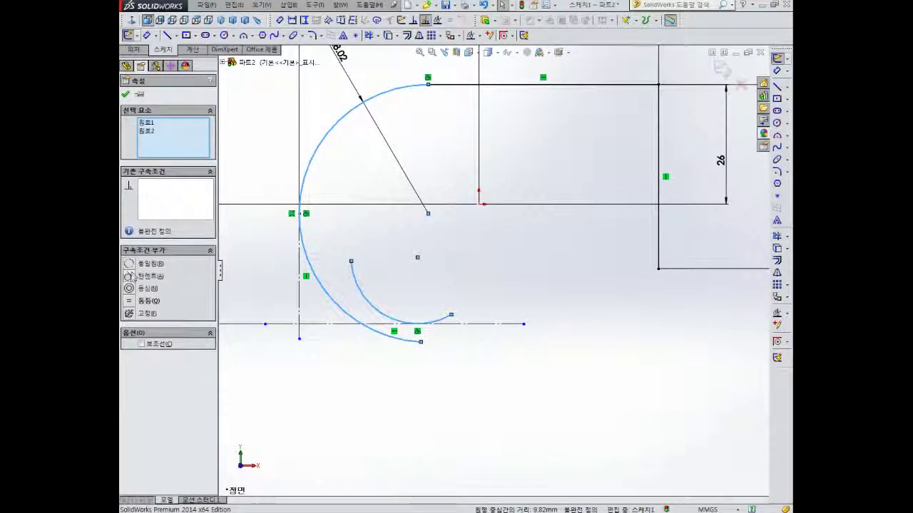
{"action": "left_click", "coordinate": [129, 276]}
{"action": "key", "text": "Escape"}
- Dimension the small inner arc's radius as 18 mm
{"action": "right_click_drag", "start_coordinate": [413, 278], "coordinate": [425, 218]}
{"action": "key", "text": "Escape"}
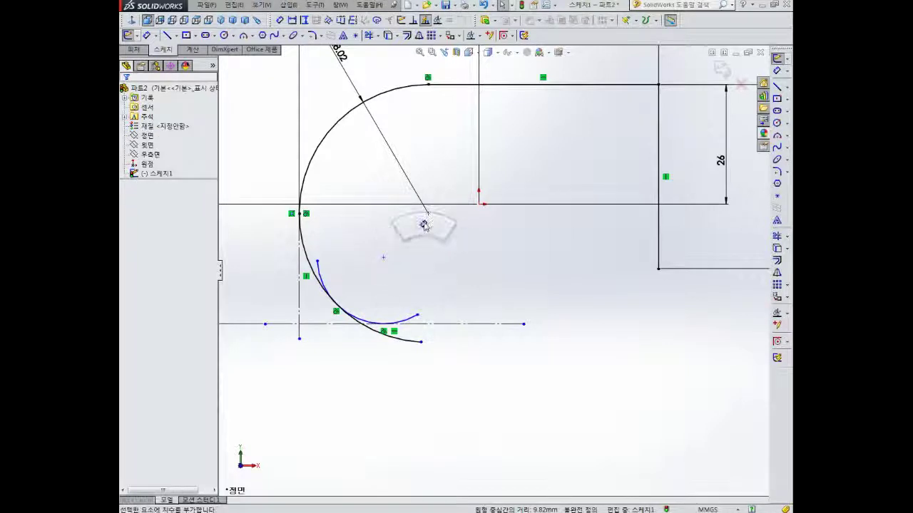
{"action": "left_click", "coordinate": [410, 322]}
{"action": "left_click", "coordinate": [392, 305]}
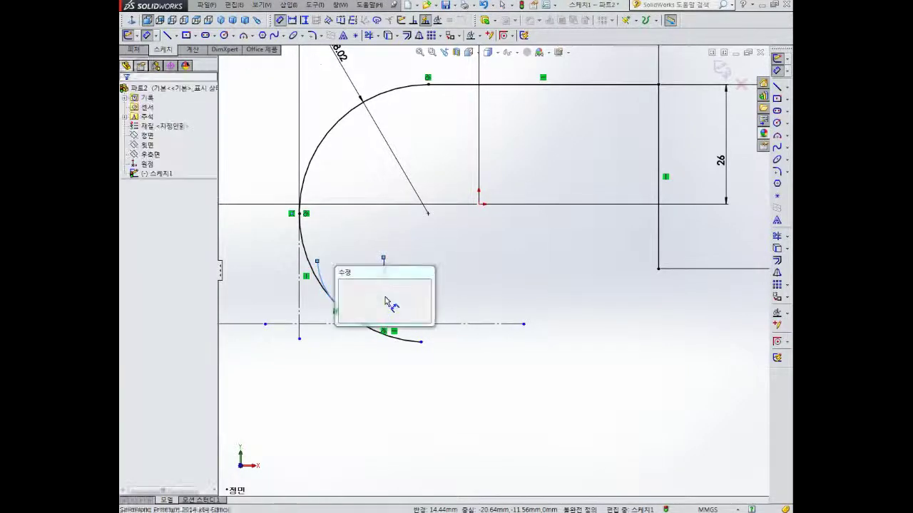
{"action": "type", "text": "18"}
{"action": "key", "text": "Return"}
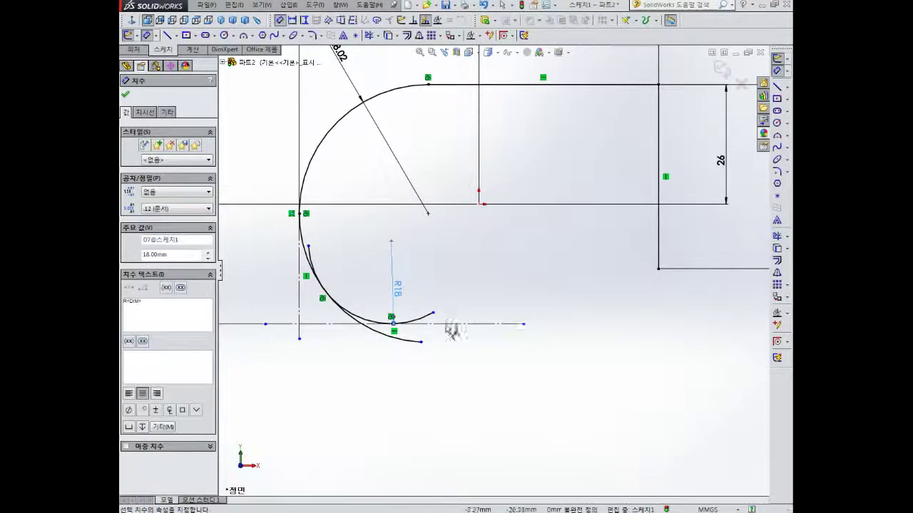
{"action": "key", "text": "Escape"}
- Lengthen both ends of the R18 arc and extend the large arc's lower end past its lowest point
{"action": "key", "text": "f"}
{"action": "scroll", "coordinate": [427, 278], "scroll_direction": "down", "scroll_amount": 2}
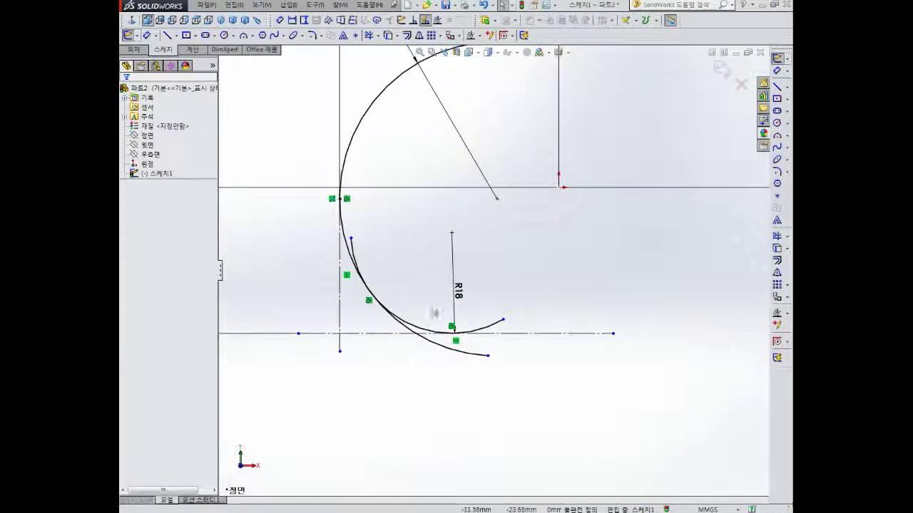
{"action": "left_click_drag", "start_coordinate": [351, 238], "coordinate": [354, 204]}
{"action": "left_click", "coordinate": [391, 252]}
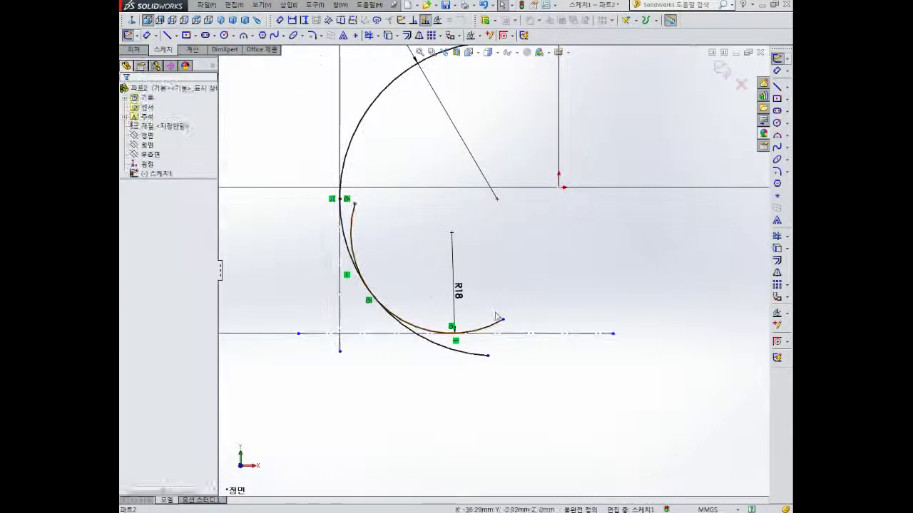
{"action": "left_click_drag", "start_coordinate": [505, 323], "coordinate": [526, 302]}
{"action": "left_click_drag", "start_coordinate": [490, 357], "coordinate": [525, 353]}
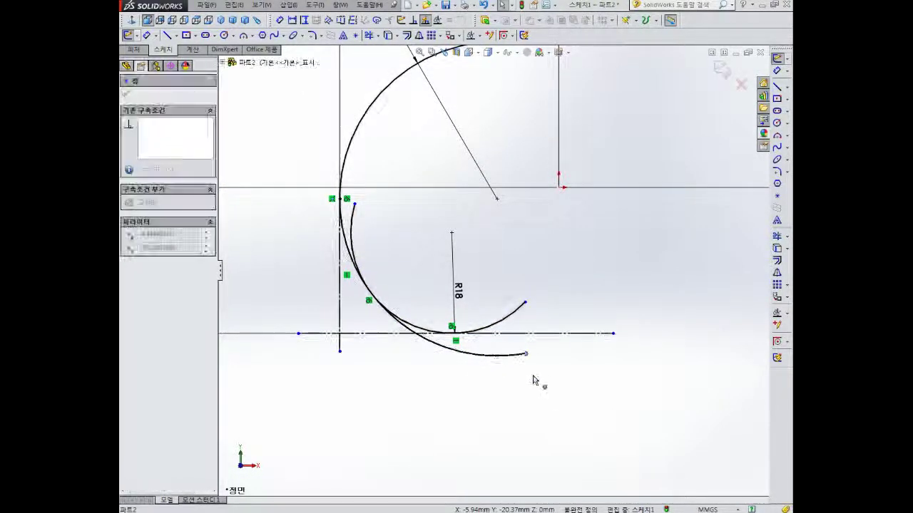
{"action": "left_click", "coordinate": [528, 382]}
- Move the large arc's radius dimension outside the sketch, to the upper left of the arc
{"action": "scroll", "coordinate": [520, 311], "scroll_direction": "up", "scroll_amount": 3}
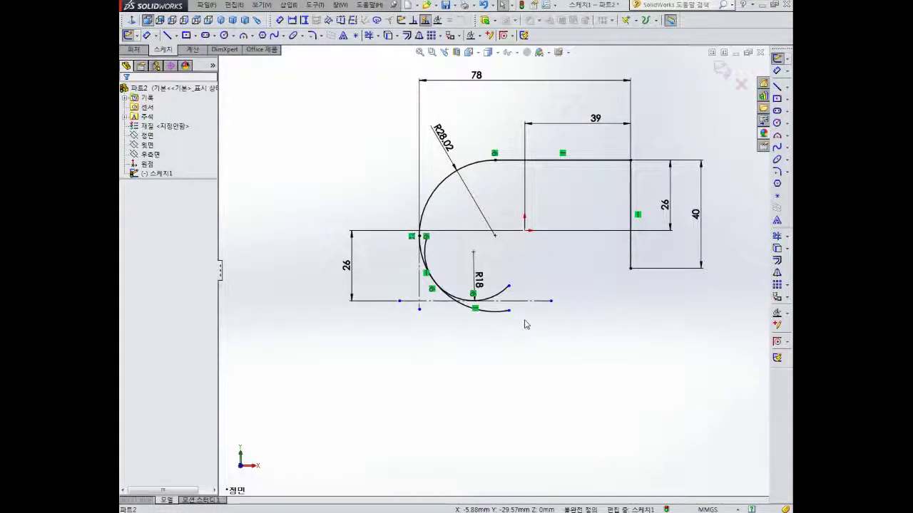
{"action": "scroll", "coordinate": [525, 320], "scroll_direction": "down", "scroll_amount": 3}
{"action": "scroll", "coordinate": [406, 57], "scroll_direction": "up", "scroll_amount": 2}
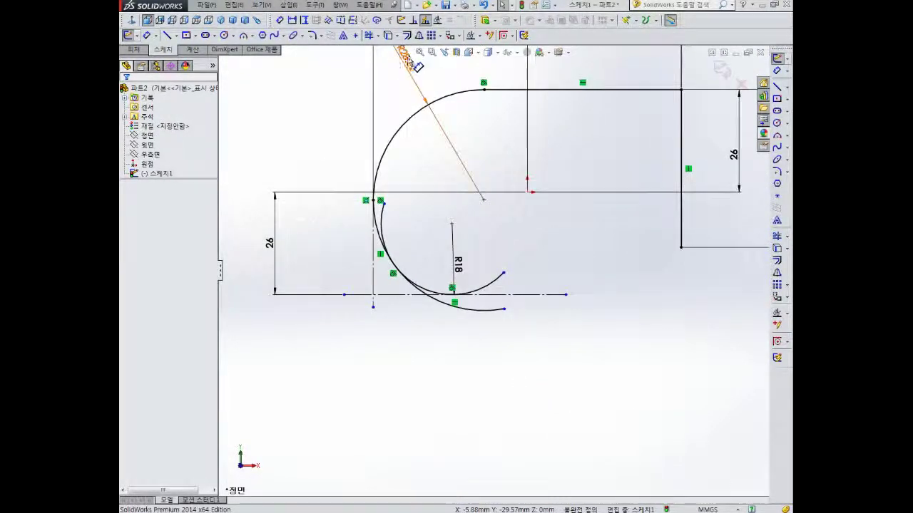
{"action": "left_click", "coordinate": [326, 134]}
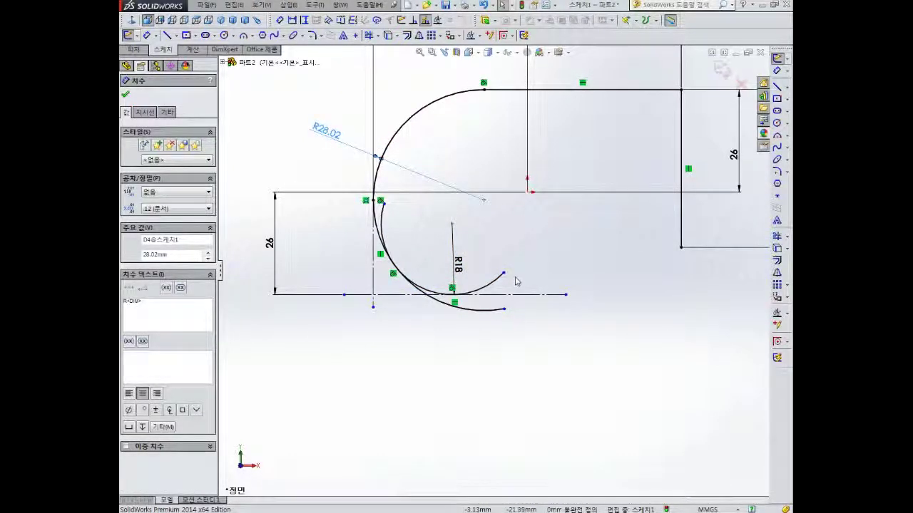
- Trim the R18 arc above its tangent point with the large arc and the large arc's excess below that point
{"action": "scroll", "coordinate": [516, 283], "scroll_direction": "up", "scroll_amount": 2}
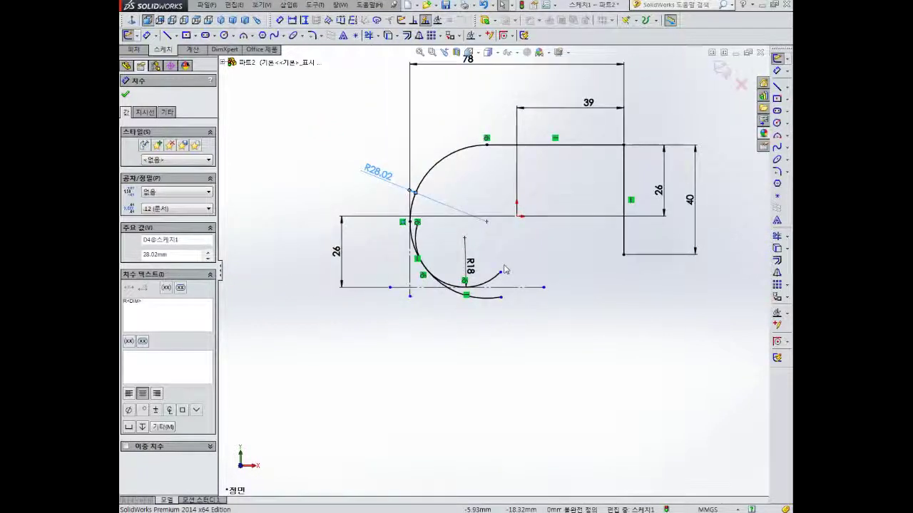
{"action": "scroll", "coordinate": [621, 240], "scroll_direction": "down", "scroll_amount": 2}
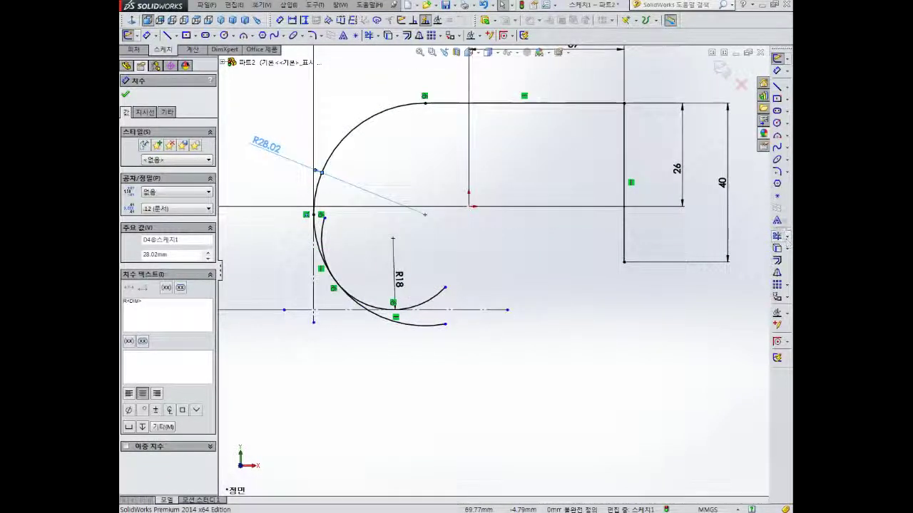
{"action": "left_click", "coordinate": [777, 236]}
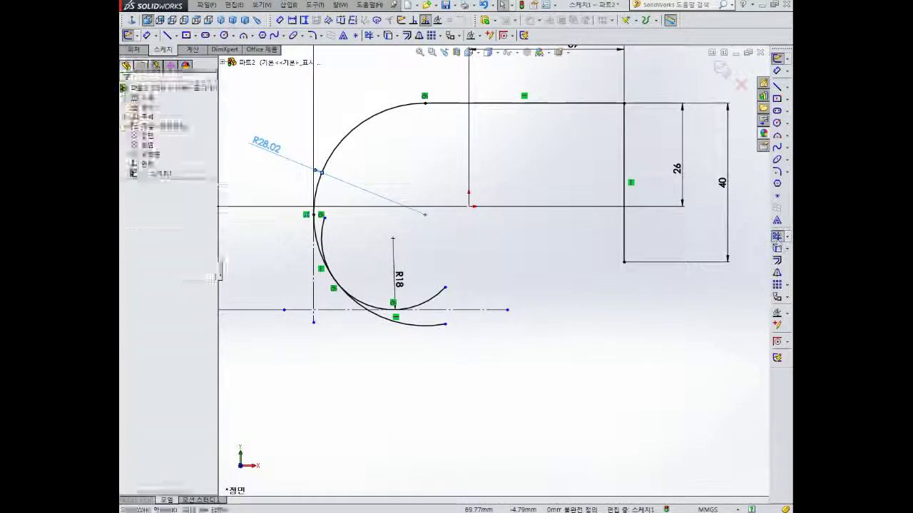
{"action": "left_click", "coordinate": [323, 238]}
{"action": "scroll", "coordinate": [465, 262], "scroll_direction": "up", "scroll_amount": 1}
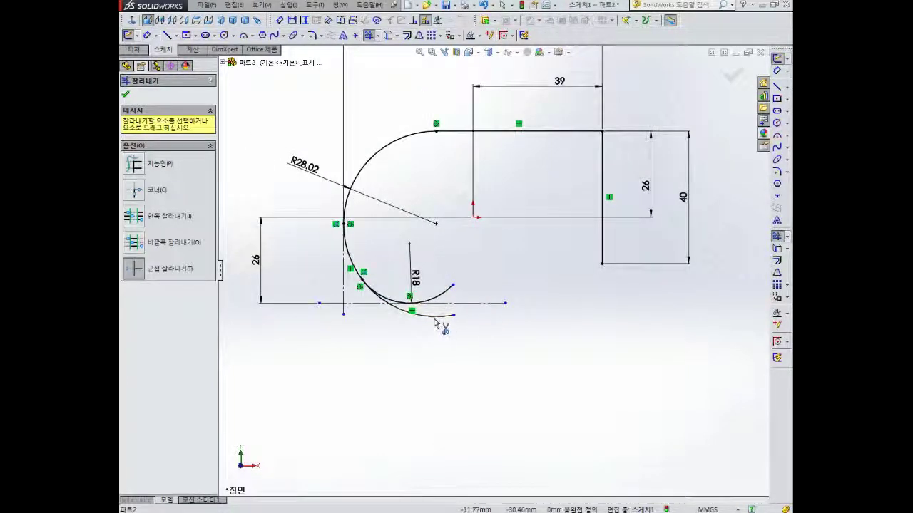
{"action": "left_click", "coordinate": [435, 316]}
{"action": "scroll", "coordinate": [417, 303], "scroll_direction": "down", "scroll_amount": 2}
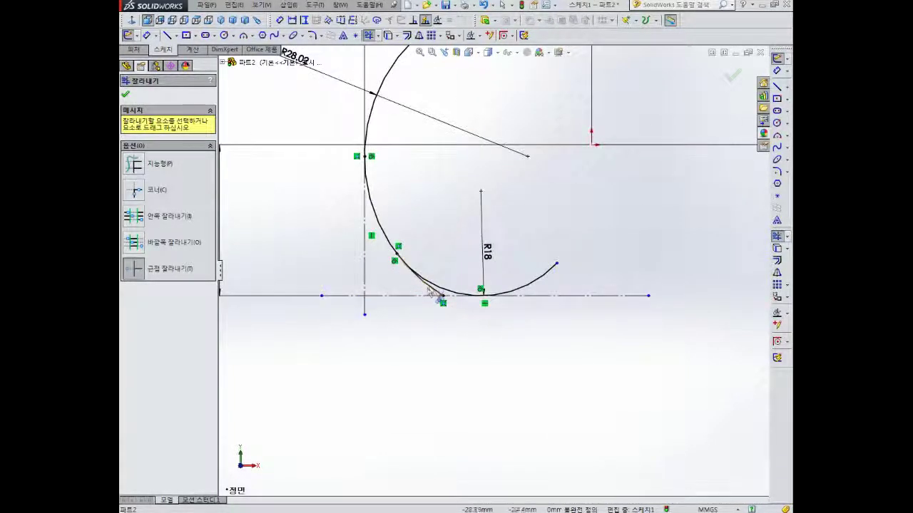
{"action": "left_click", "coordinate": [435, 295]}
{"action": "scroll", "coordinate": [492, 288], "scroll_direction": "up", "scroll_amount": 2}
{"action": "scroll", "coordinate": [525, 285], "scroll_direction": "down", "scroll_amount": 1}
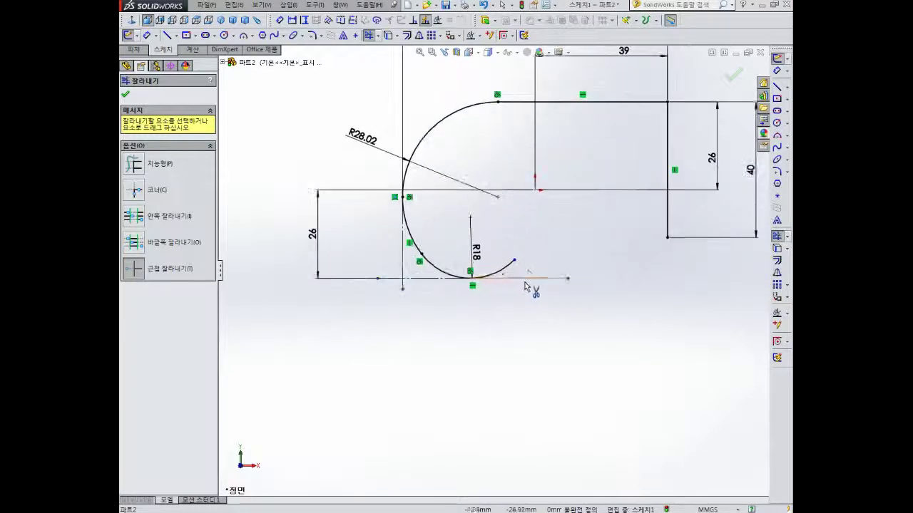
{"action": "scroll", "coordinate": [530, 218], "scroll_direction": "down", "scroll_amount": 2}
{"action": "scroll", "coordinate": [538, 221], "scroll_direction": "up", "scroll_amount": 1}
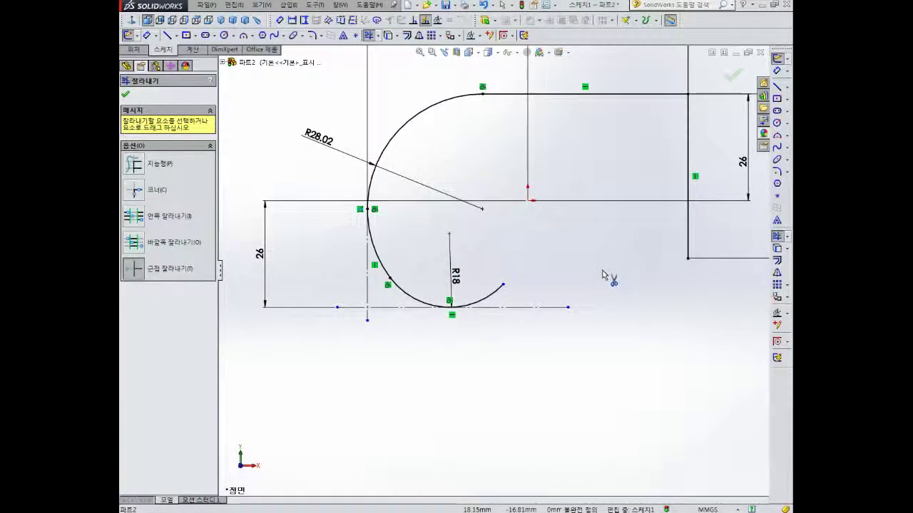
{"action": "scroll", "coordinate": [602, 274], "scroll_direction": "up", "scroll_amount": 1}
{"action": "key", "text": "Escape"}
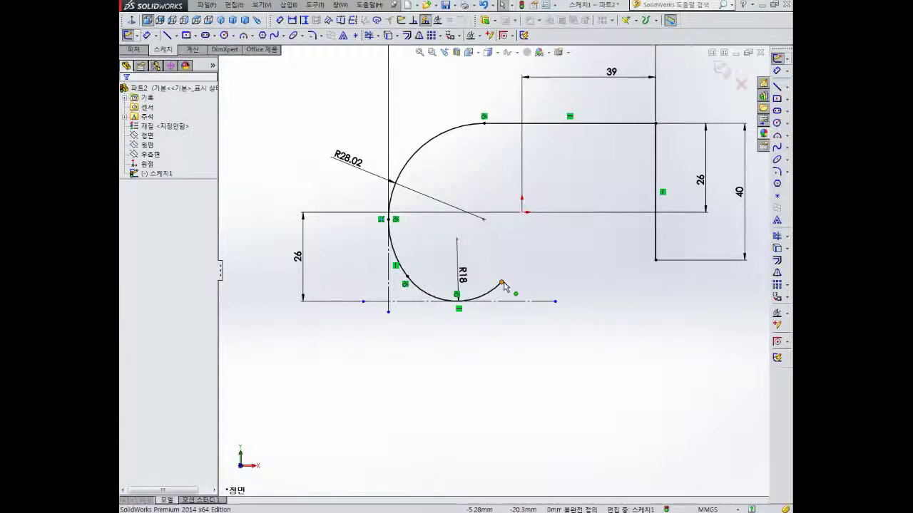
- Lengthen the R18 arc by moving its free right end upward to just below the origin's height
{"action": "left_click_drag", "start_coordinate": [501, 283], "coordinate": [518, 247]}
{"action": "left_click", "coordinate": [536, 253]}
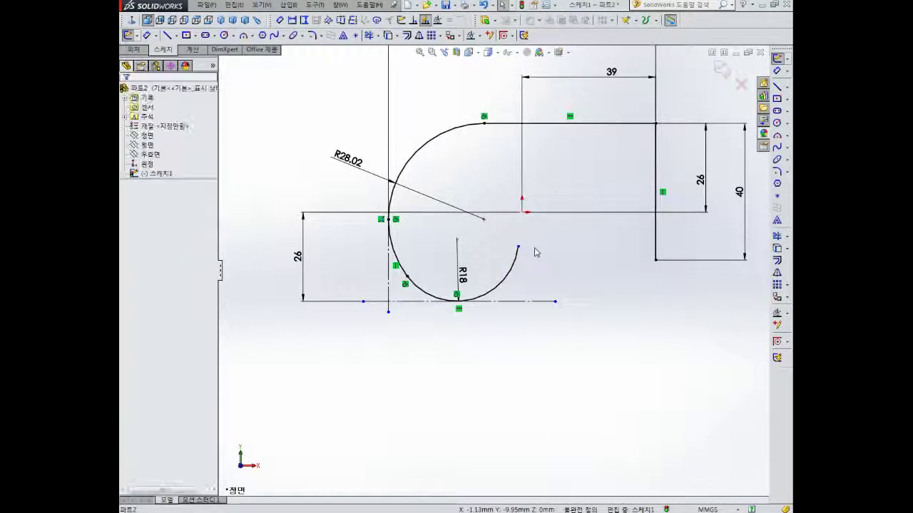
- Draw a horizontal line leftward from the lower end of the right vertical line, stopping short of the R18 arc
{"action": "left_click", "coordinate": [778, 86]}
{"action": "left_click", "coordinate": [655, 260]}
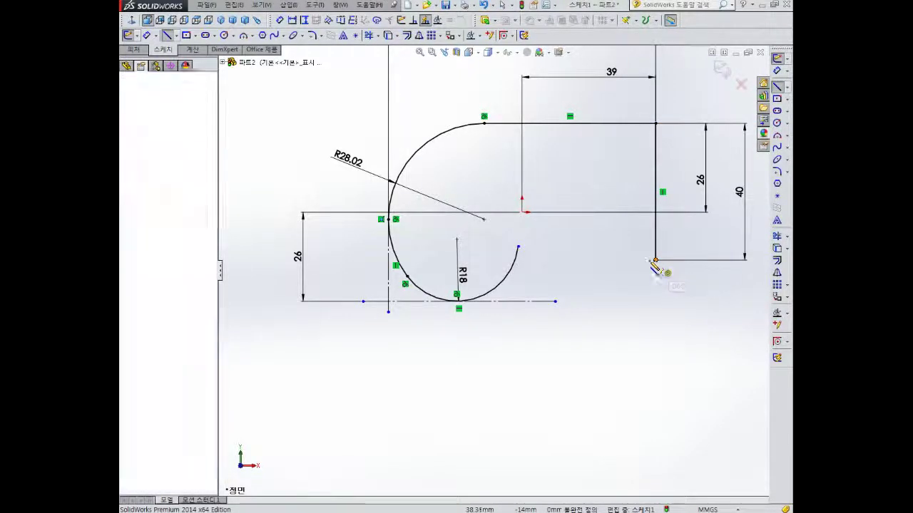
{"action": "left_click", "coordinate": [565, 260]}
{"action": "key", "text": "Escape"}
- Dimension the lower horizontal line's length as 23 mm, placing the dimension below the line
{"action": "right_click_drag", "start_coordinate": [623, 310], "coordinate": [623, 264]}
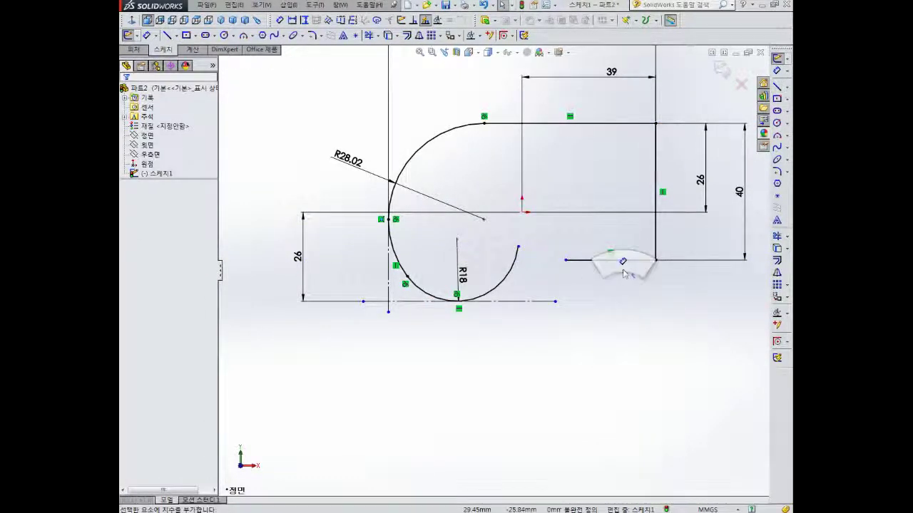
{"action": "left_click", "coordinate": [626, 261]}
{"action": "left_click", "coordinate": [619, 303]}
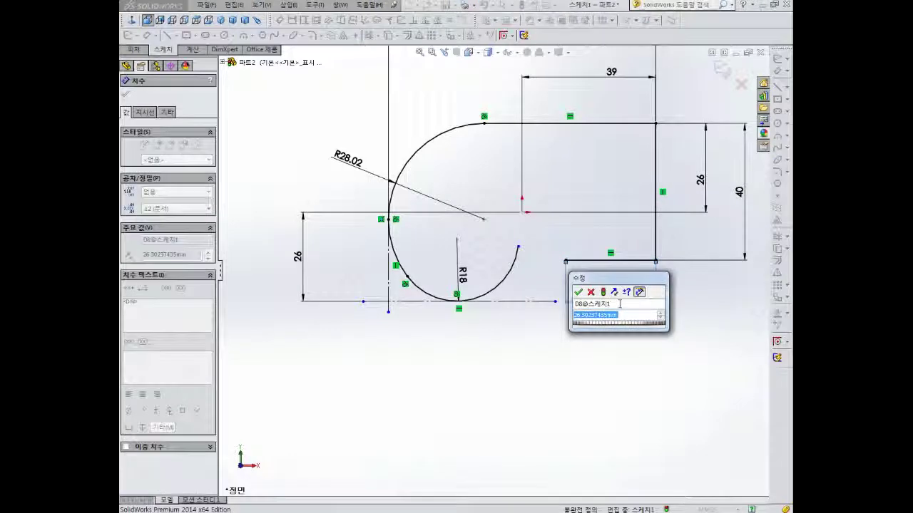
{"action": "type", "text": "23"}
{"action": "key", "text": "Return"}
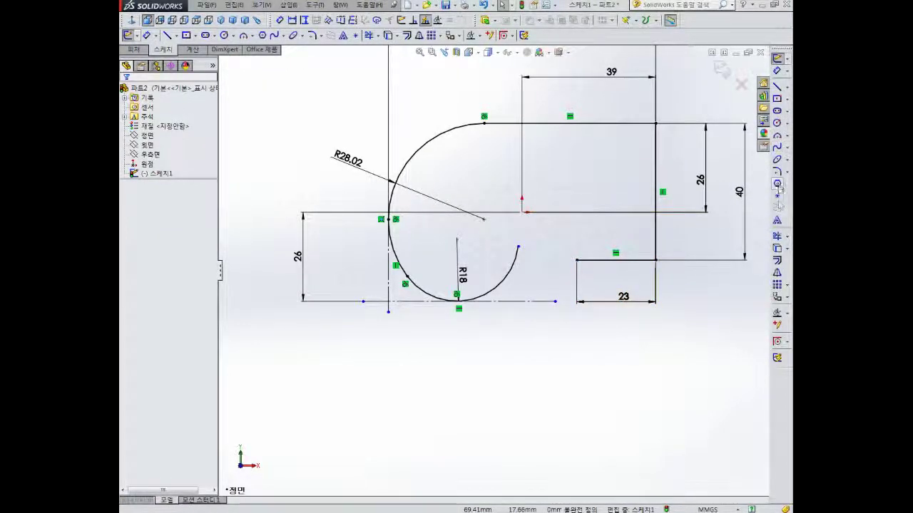
- Draw a three-point arc of about 41 mm radius from the 23 mm line's left end down across the R18 arc
{"action": "left_click", "coordinate": [777, 135]}
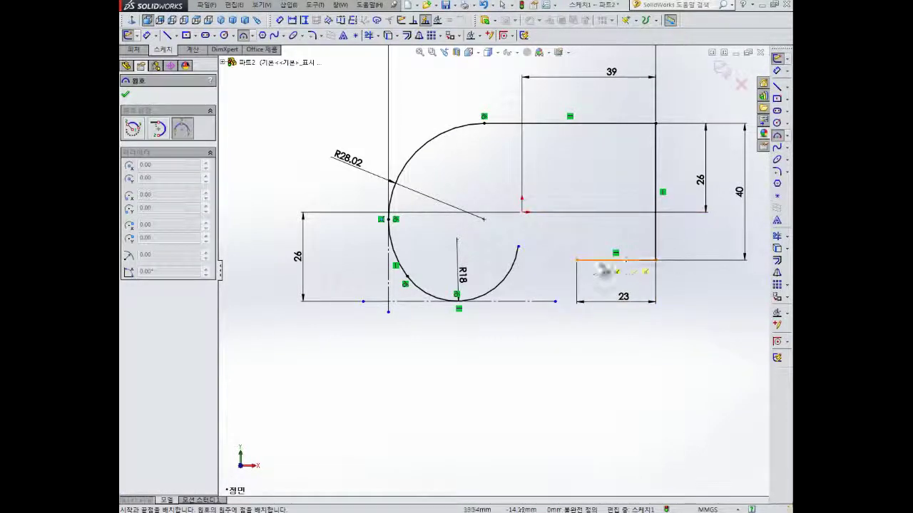
{"action": "left_click", "coordinate": [577, 261]}
{"action": "left_click", "coordinate": [472, 328]}
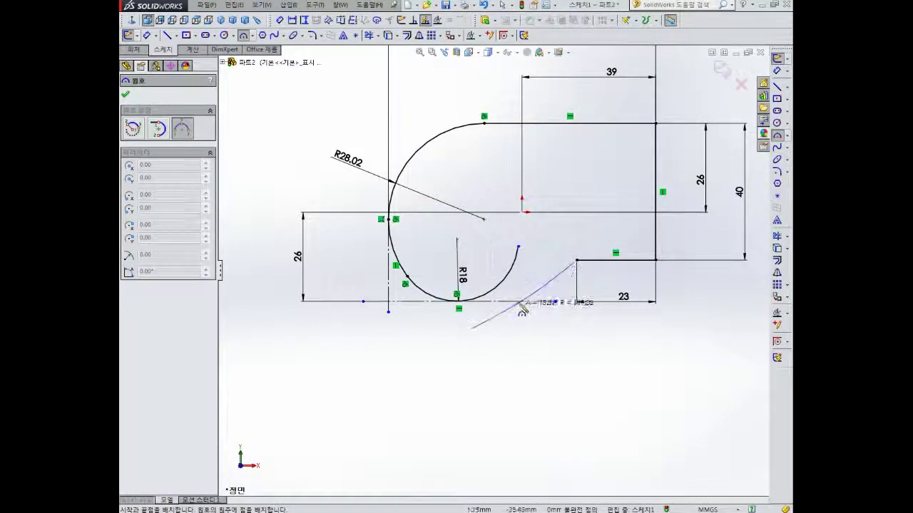
{"action": "left_click", "coordinate": [538, 274]}
{"action": "key", "text": "Escape"}
{"action": "scroll", "coordinate": [543, 281], "scroll_direction": "up", "scroll_amount": 4}
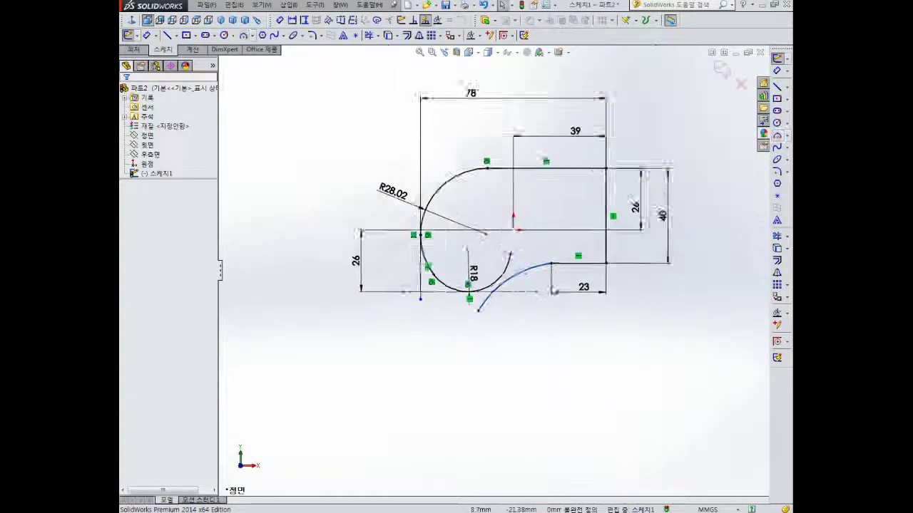
{"action": "scroll", "coordinate": [549, 285], "scroll_direction": "down", "scroll_amount": 2}
{"action": "scroll", "coordinate": [399, 284], "scroll_direction": "down", "scroll_amount": 2}
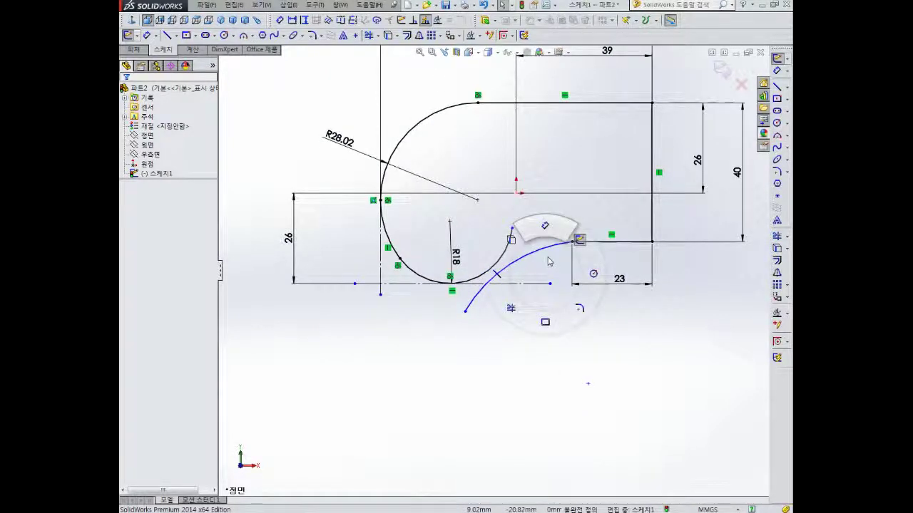
- Make the new arc tangent to the R18 arc
{"action": "left_click", "coordinate": [529, 261]}
{"action": "left_click", "coordinate": [524, 257]}
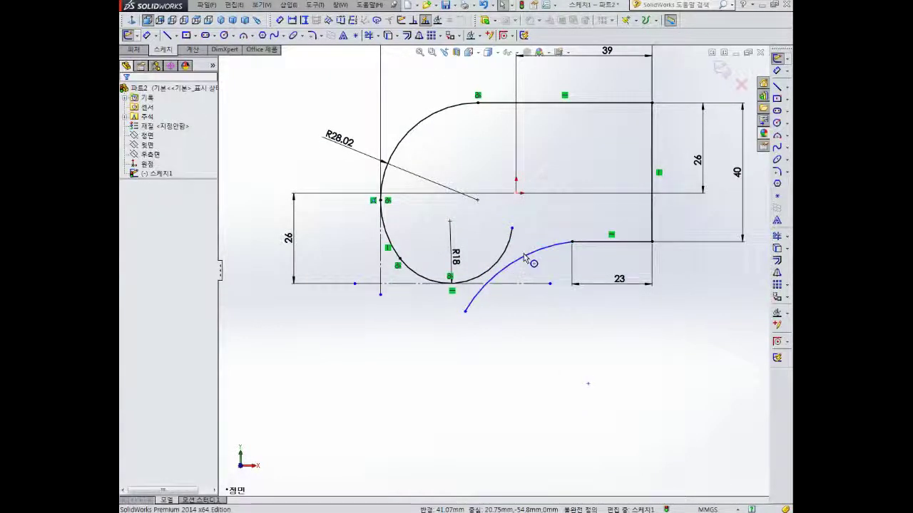
{"action": "left_click", "coordinate": [514, 261]}
{"action": "left_click", "coordinate": [496, 269], "text": "ctrl"}
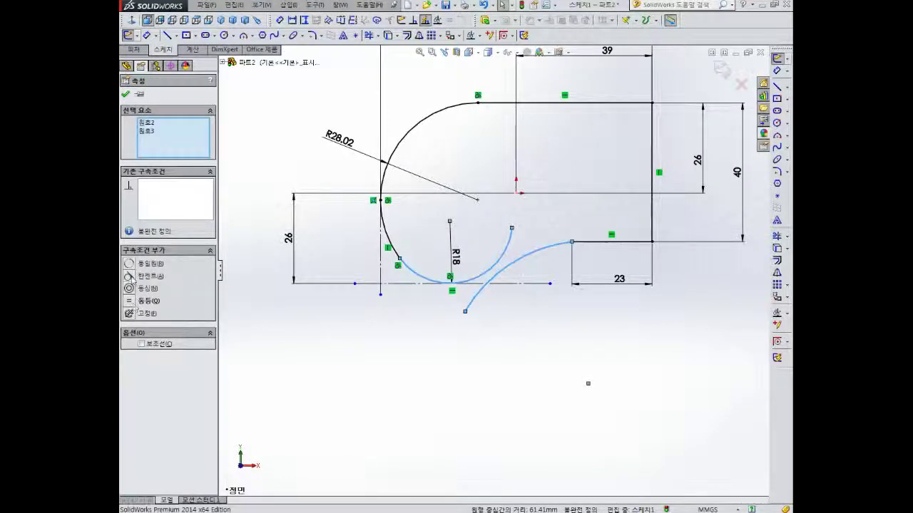
{"action": "left_click", "coordinate": [131, 278]}
{"action": "left_click", "coordinate": [260, 280]}
- Dimension the new arc's radius as 38 mm, placing the dimension above the arc
{"action": "right_click_drag", "start_coordinate": [538, 335], "coordinate": [536, 303]}
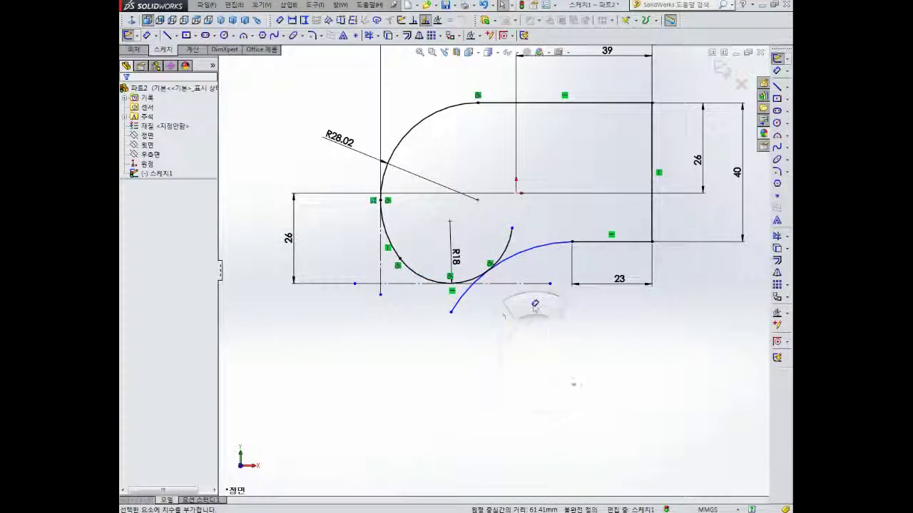
{"action": "left_click", "coordinate": [550, 258]}
{"action": "left_click", "coordinate": [540, 230]}
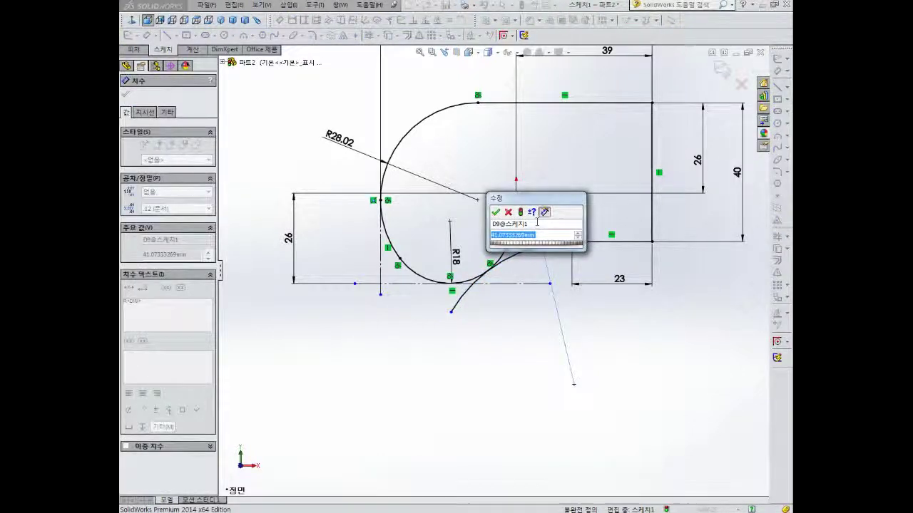
{"action": "type", "text": "38"}
{"action": "key", "text": "Return"}
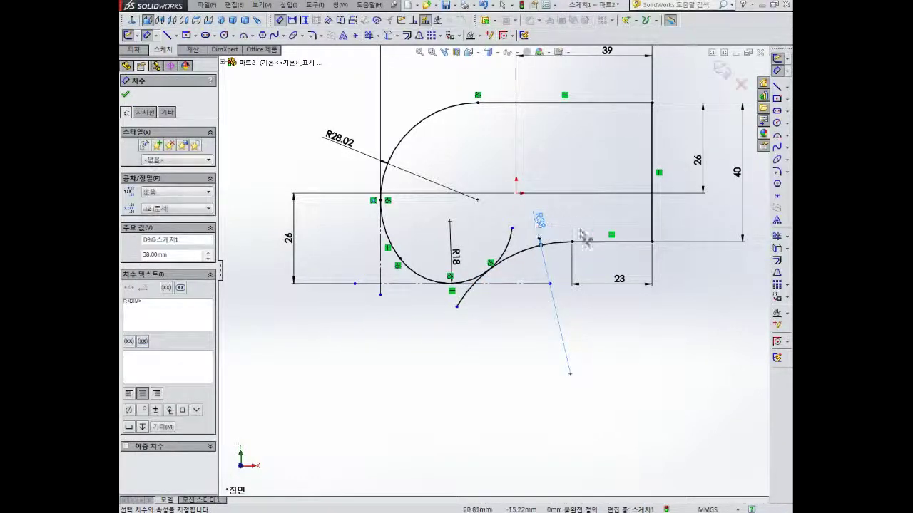
{"action": "key", "text": "Escape"}
{"action": "scroll", "coordinate": [497, 242], "scroll_direction": "up", "scroll_amount": 2}
{"action": "scroll", "coordinate": [519, 221], "scroll_direction": "down", "scroll_amount": 2}
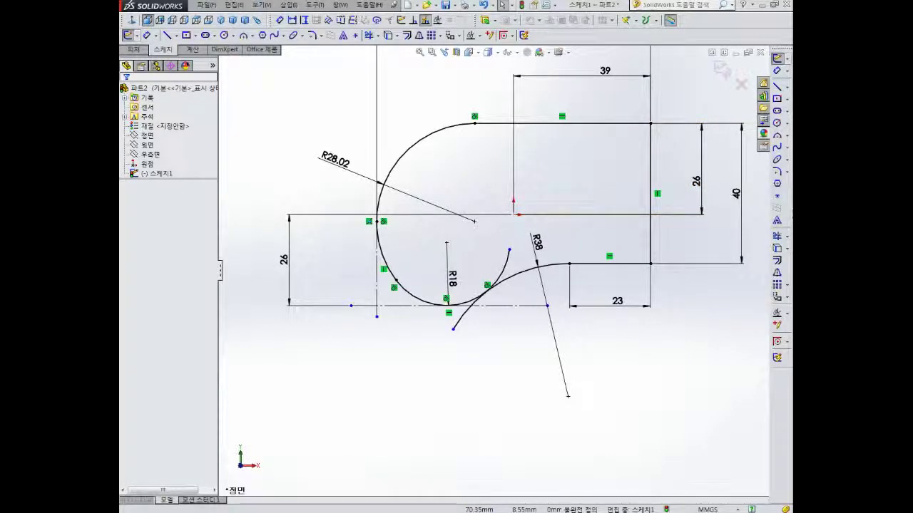
- Trim the R18 arc above its tangent point with the R38 arc and the R38 arc's tail below the horizontal construction line
{"action": "left_click", "coordinate": [778, 237]}
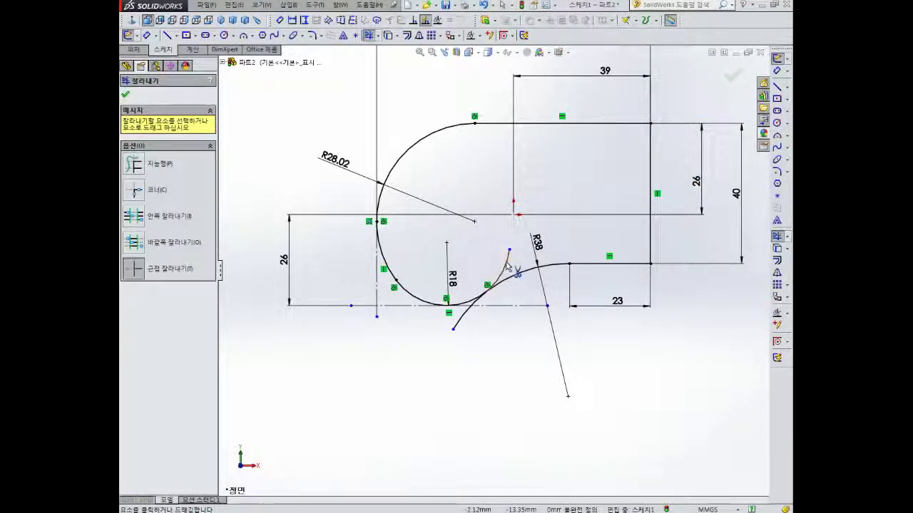
{"action": "scroll", "coordinate": [489, 292], "scroll_direction": "up", "scroll_amount": 3}
{"action": "scroll", "coordinate": [482, 314], "scroll_direction": "down", "scroll_amount": 4}
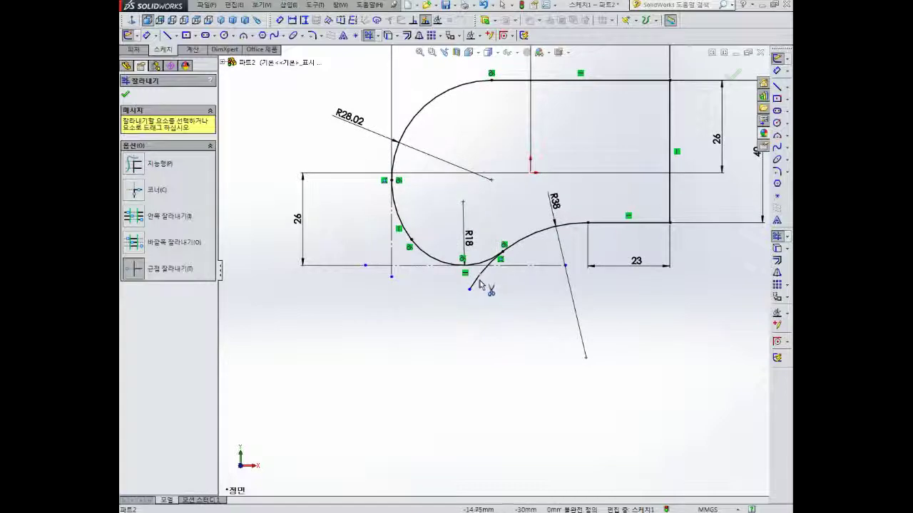
{"action": "left_click", "coordinate": [477, 280]}
{"action": "scroll", "coordinate": [492, 265], "scroll_direction": "up", "scroll_amount": 4}
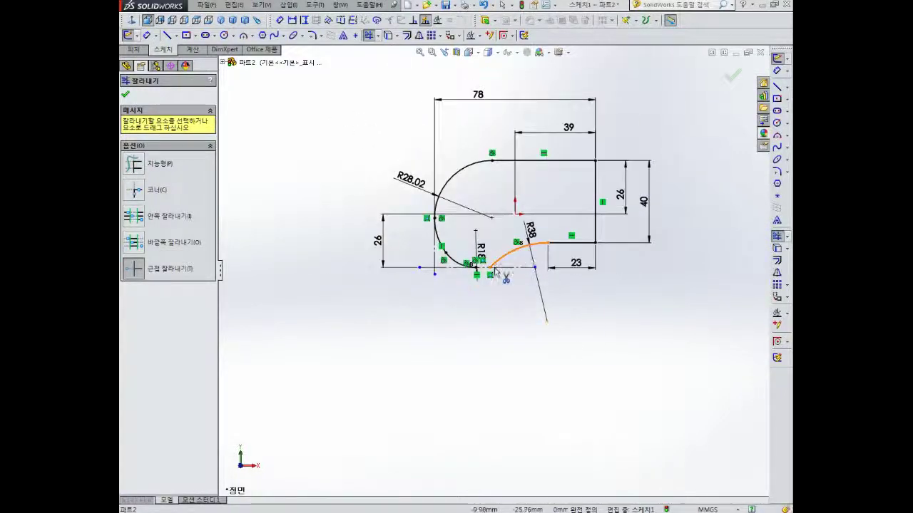
{"action": "scroll", "coordinate": [497, 269], "scroll_direction": "down", "scroll_amount": 5}
{"action": "key", "text": "Escape"}
{"action": "scroll", "coordinate": [499, 251], "scroll_direction": "down", "scroll_amount": 5}
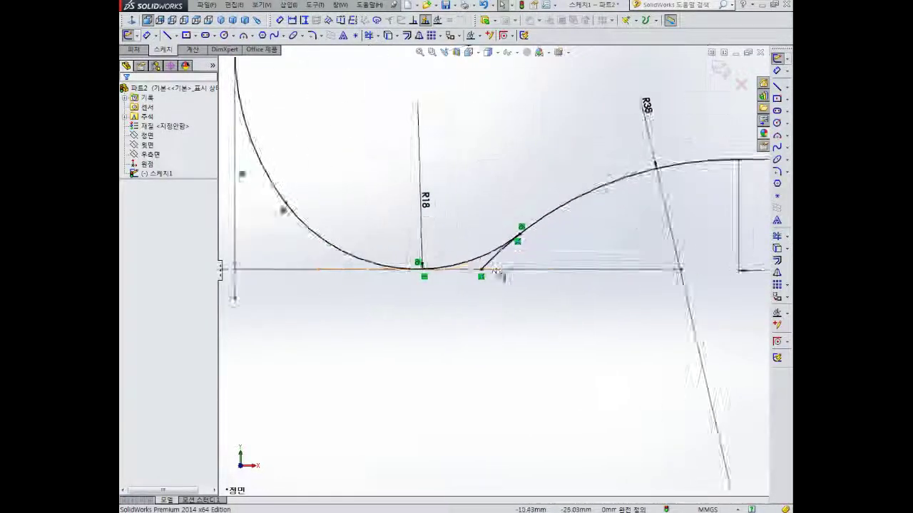
- Delete the coincident relation at the R18 arc's right end and lengthen that arc upward past the tangent point
{"action": "left_click", "coordinate": [497, 246]}
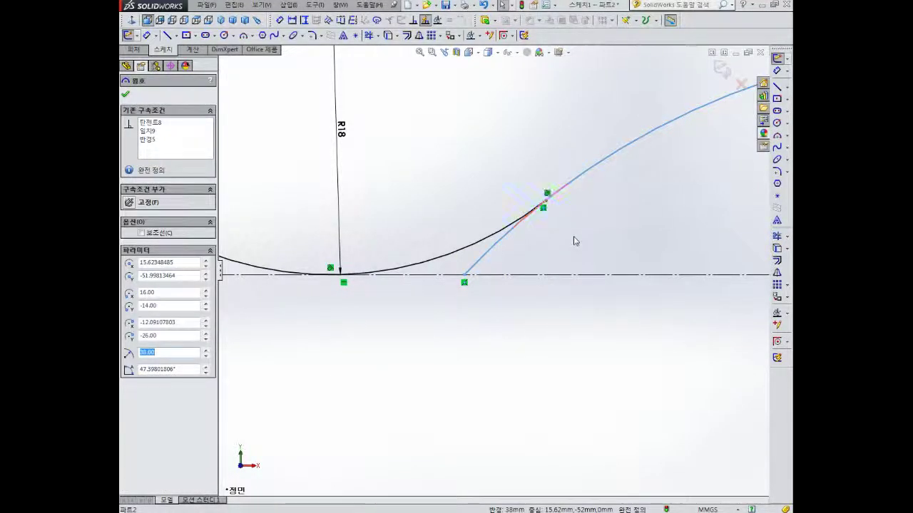
{"action": "key", "text": "Escape"}
{"action": "mouse_move", "coordinate": [546, 202]}
{"action": "left_mouse_down"}
{"action": "mouse_move", "coordinate": [597, 164]}
{"action": "mouse_move", "coordinate": [586, 178]}
{"action": "left_mouse_up"}
{"action": "scroll", "coordinate": [584, 182], "scroll_direction": "up", "scroll_amount": 1}
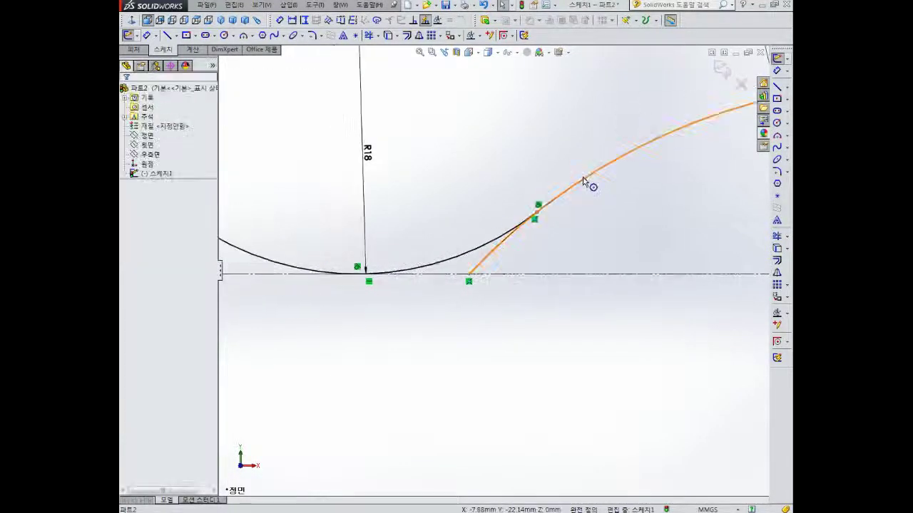
{"action": "scroll", "coordinate": [581, 181], "scroll_direction": "down", "scroll_amount": 2}
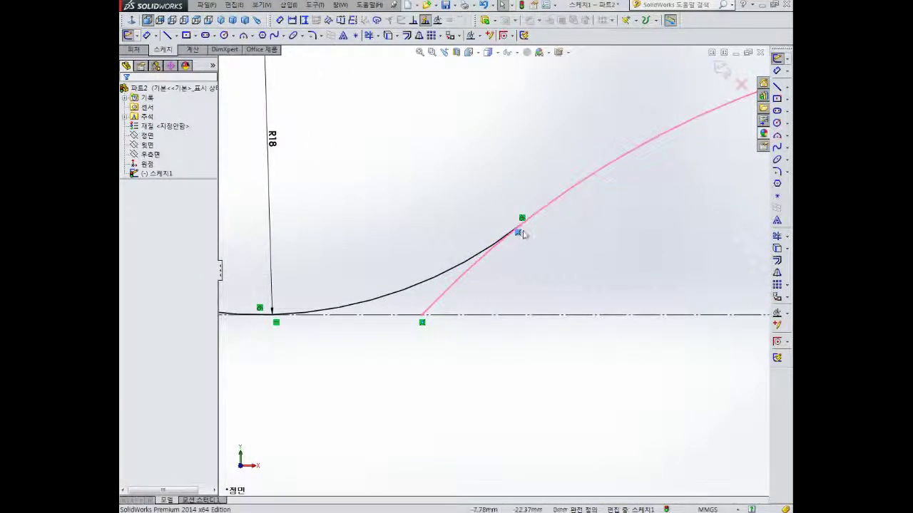
{"action": "key", "text": "Delete"}
{"action": "left_click_drag", "start_coordinate": [522, 223], "coordinate": [685, 62]}
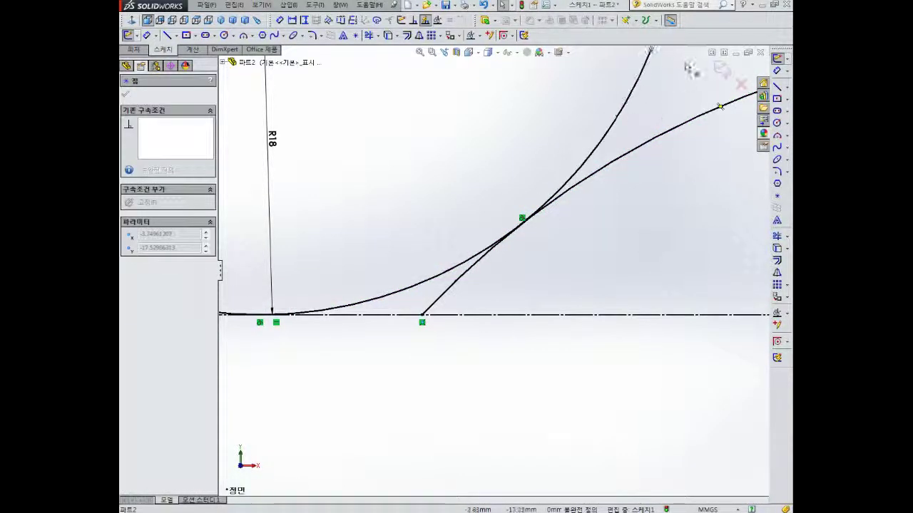
- Trim the R38 arc below its tangent point with the R18 arc and the R18 arc's excess above that point
{"action": "scroll", "coordinate": [683, 79], "scroll_direction": "up", "scroll_amount": 4}
{"action": "left_click", "coordinate": [778, 236]}
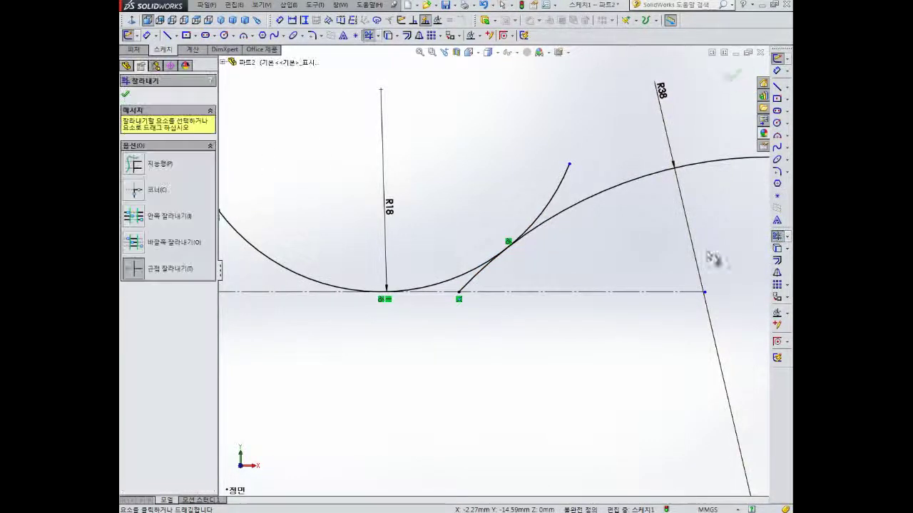
{"action": "left_click", "coordinate": [482, 268]}
{"action": "left_click", "coordinate": [552, 200]}
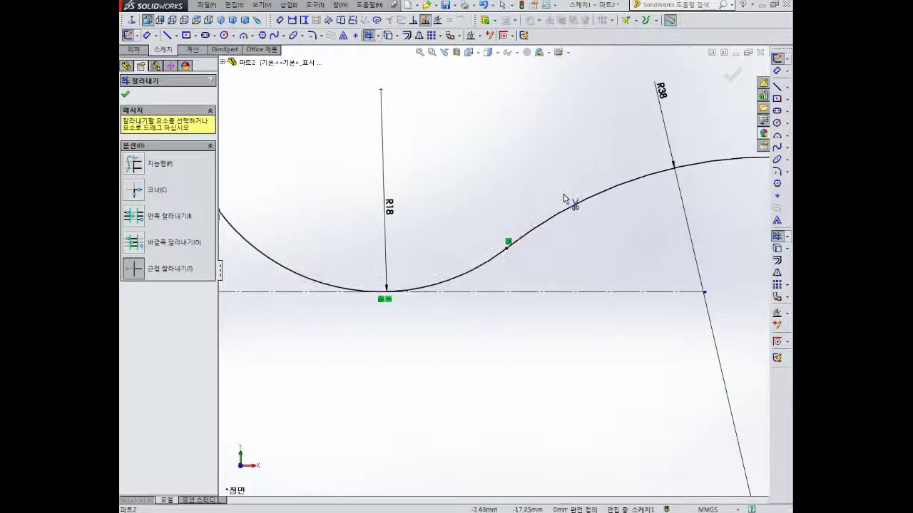
{"action": "key", "text": "Escape"}
{"action": "scroll", "coordinate": [569, 196], "scroll_direction": "up", "scroll_amount": 11}
{"action": "scroll", "coordinate": [514, 238], "scroll_direction": "down", "scroll_amount": 5}
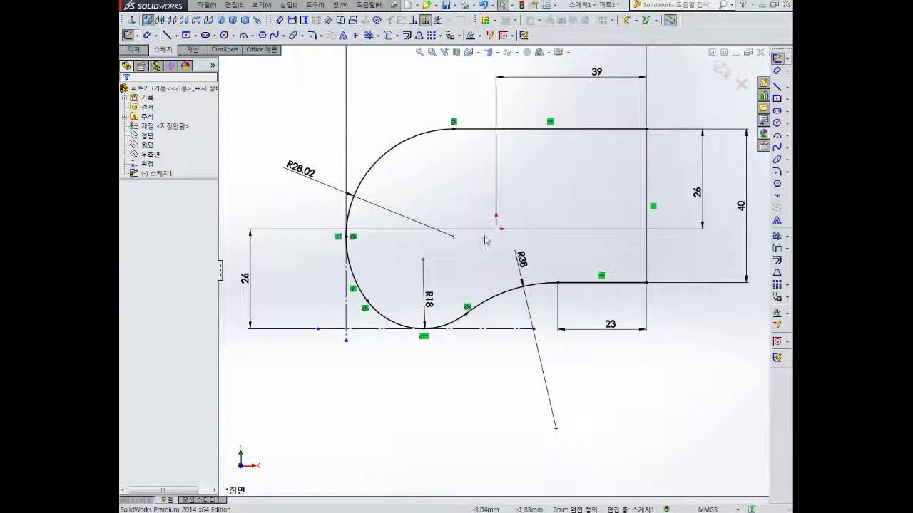
- Fillet the upper and lower corners of the right vertical line with an 8 mm radius
{"action": "scroll", "coordinate": [497, 237], "scroll_direction": "up", "scroll_amount": 2}
{"action": "scroll", "coordinate": [500, 238], "scroll_direction": "down", "scroll_amount": 1}
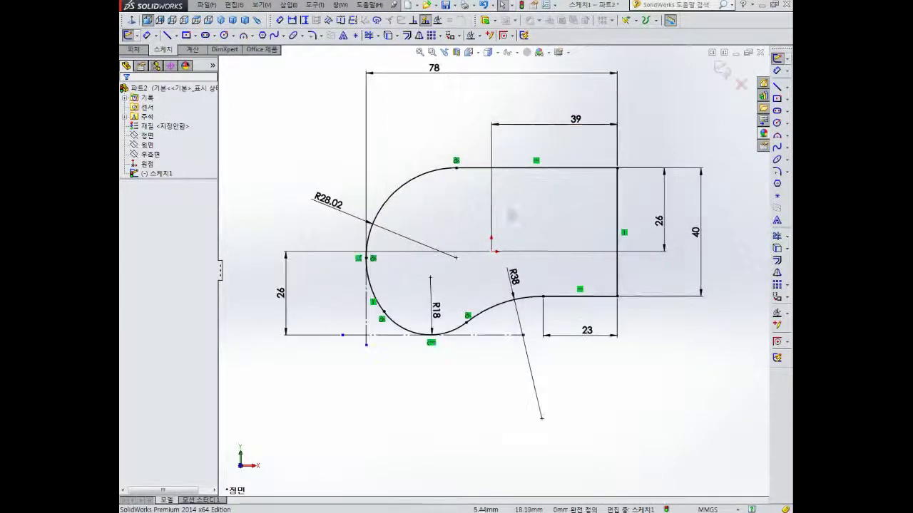
{"action": "scroll", "coordinate": [503, 258], "scroll_direction": "down", "scroll_amount": 2}
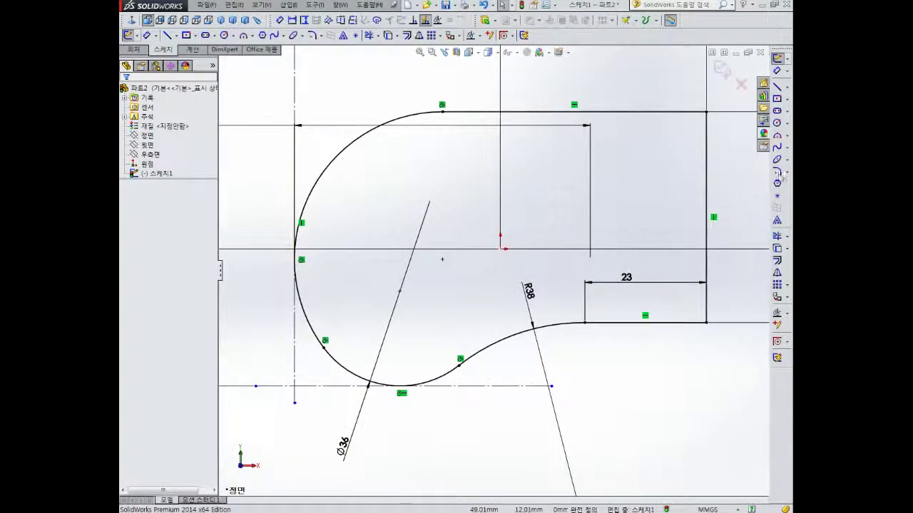
{"action": "left_click", "coordinate": [777, 172]}
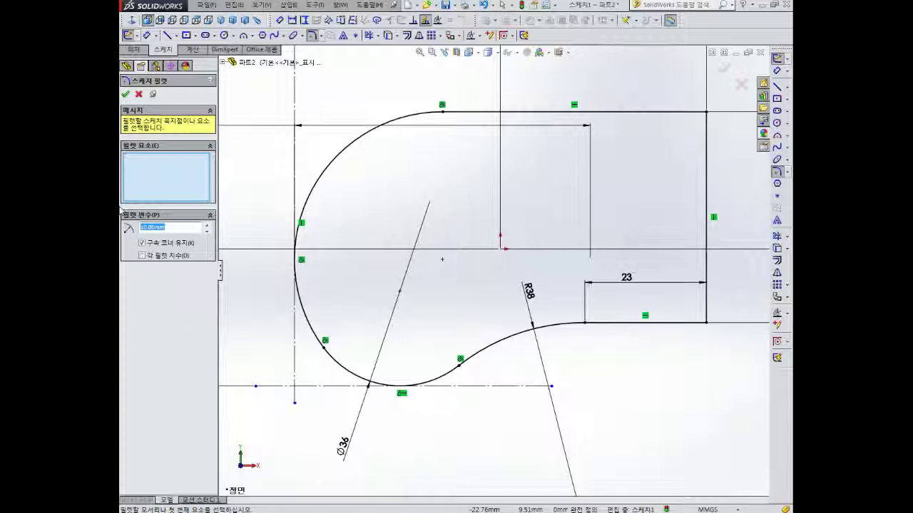
{"action": "left_click", "coordinate": [697, 114]}
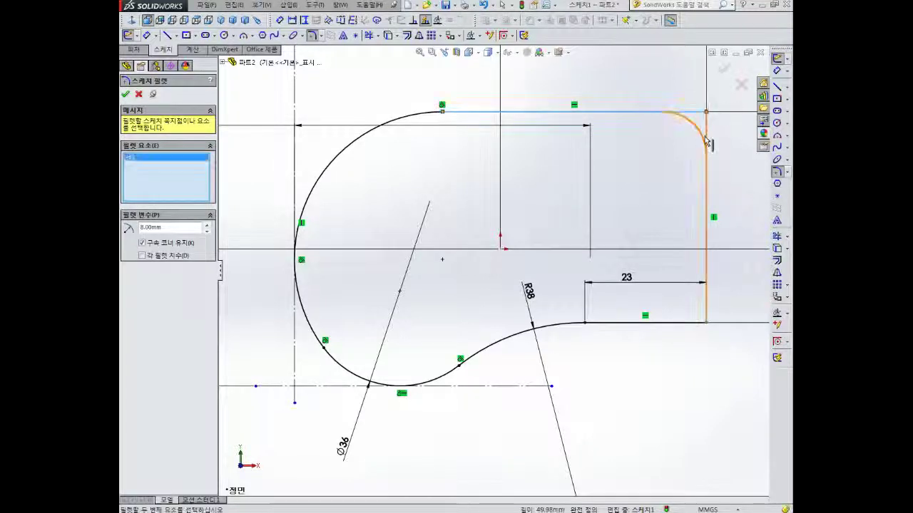
{"action": "left_click", "coordinate": [706, 275]}
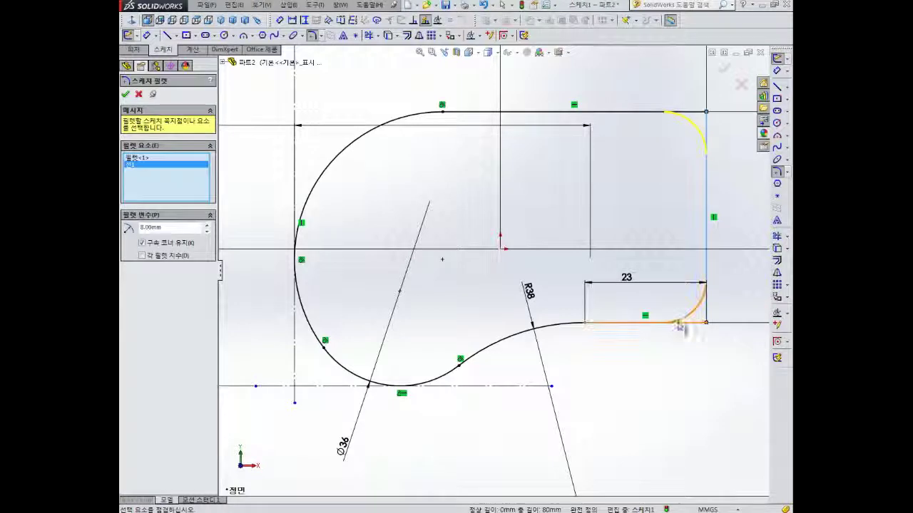
{"action": "left_click", "coordinate": [127, 96]}
- Close the profile sketch and extrude it as a blind boss 26 mm deep
{"action": "scroll", "coordinate": [489, 142], "scroll_direction": "up", "scroll_amount": 3}
{"action": "mouse_move", "coordinate": [552, 212]}
{"action": "middle_mouse_down"}
{"action": "mouse_move", "coordinate": [585, 139]}
{"action": "mouse_move", "coordinate": [572, 144]}
{"action": "mouse_move", "coordinate": [576, 154]}
{"action": "middle_mouse_up"}
{"action": "left_click", "coordinate": [727, 76]}
{"action": "left_click", "coordinate": [723, 71]}
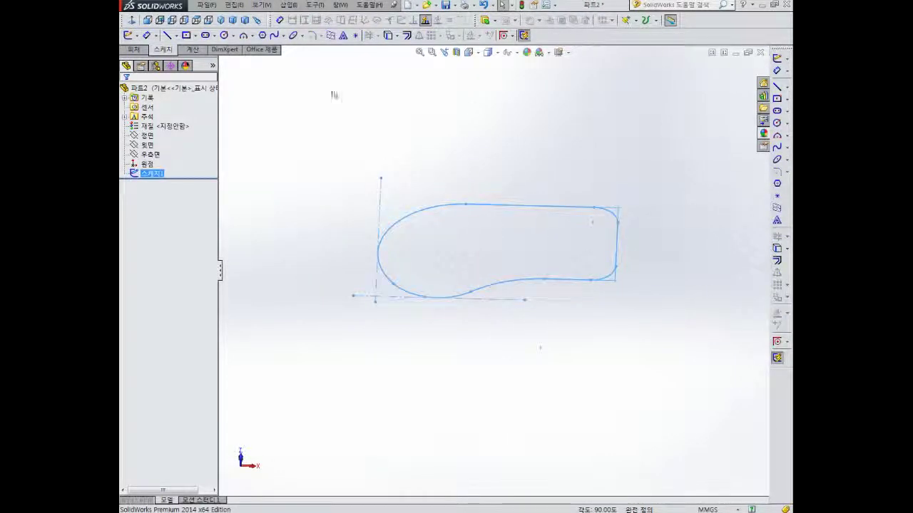
{"action": "left_click", "coordinate": [484, 21]}
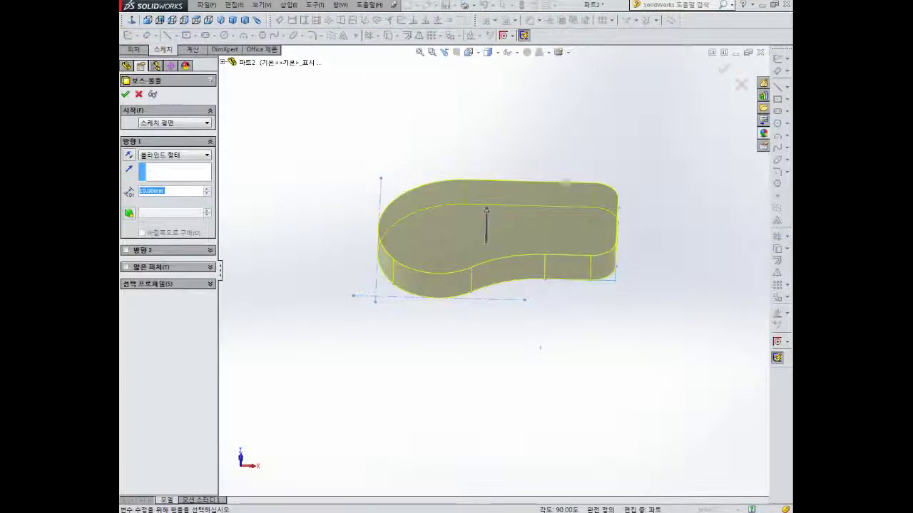
{"action": "type", "text": "26"}
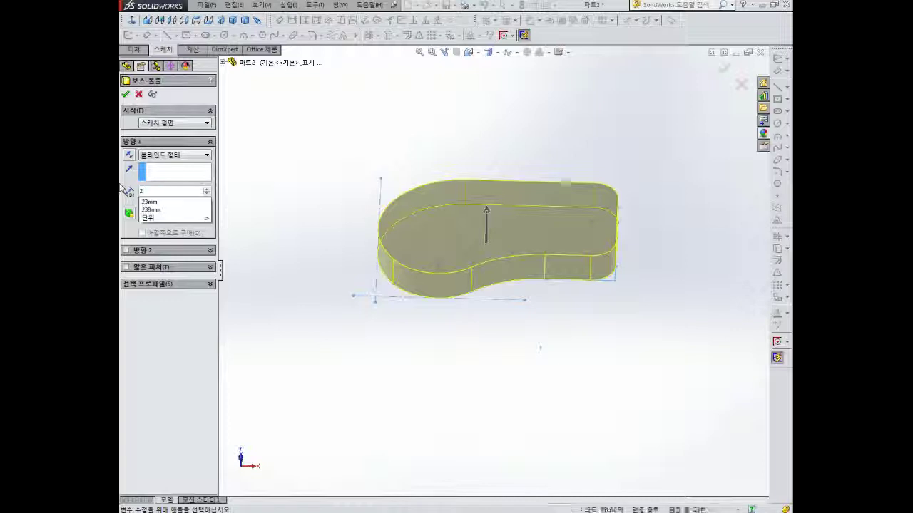
{"action": "key", "text": "Return"}
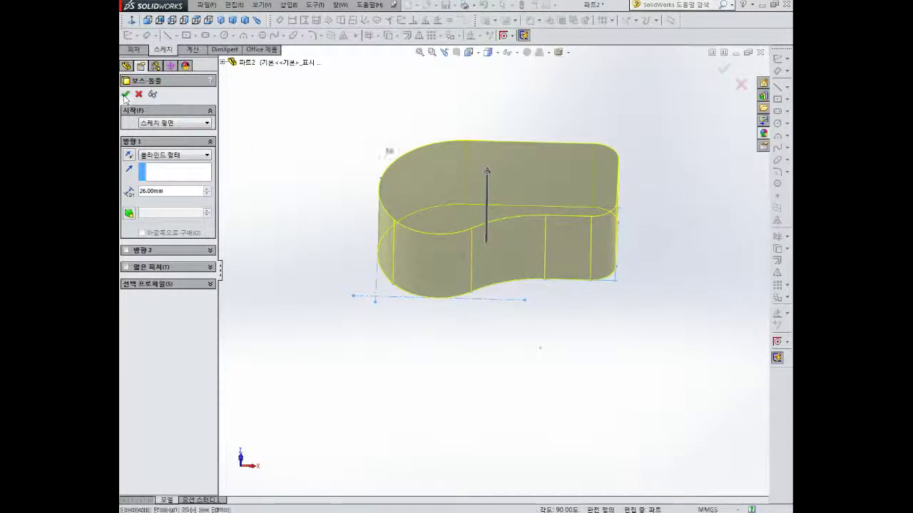
{"action": "left_click", "coordinate": [125, 94]}
{"action": "middle_click_drag", "start_coordinate": [505, 118], "coordinate": [526, 217]}
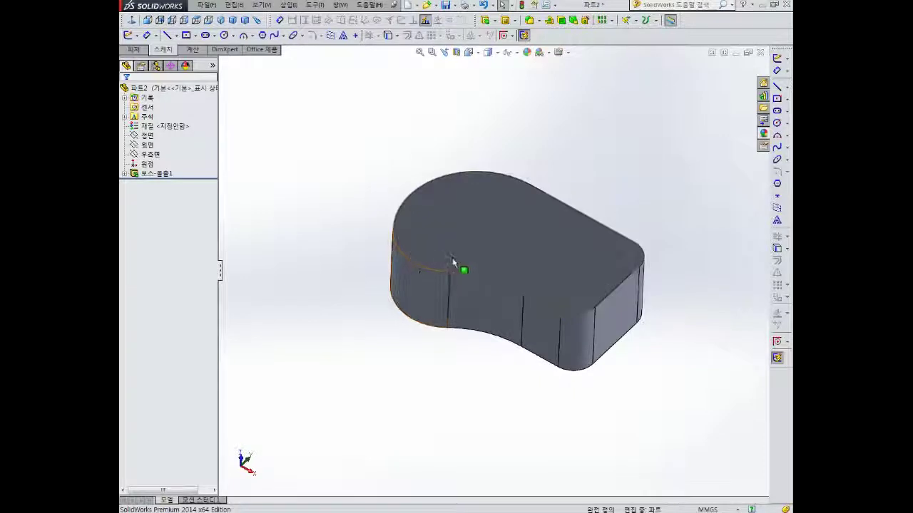
{"action": "mouse_move", "coordinate": [490, 287]}
{"action": "middle_mouse_down"}
{"action": "mouse_move", "coordinate": [487, 265]}
{"action": "mouse_move", "coordinate": [494, 287]}
{"action": "middle_mouse_up"}
{"action": "scroll", "coordinate": [489, 264], "scroll_direction": "up", "scroll_amount": 3}
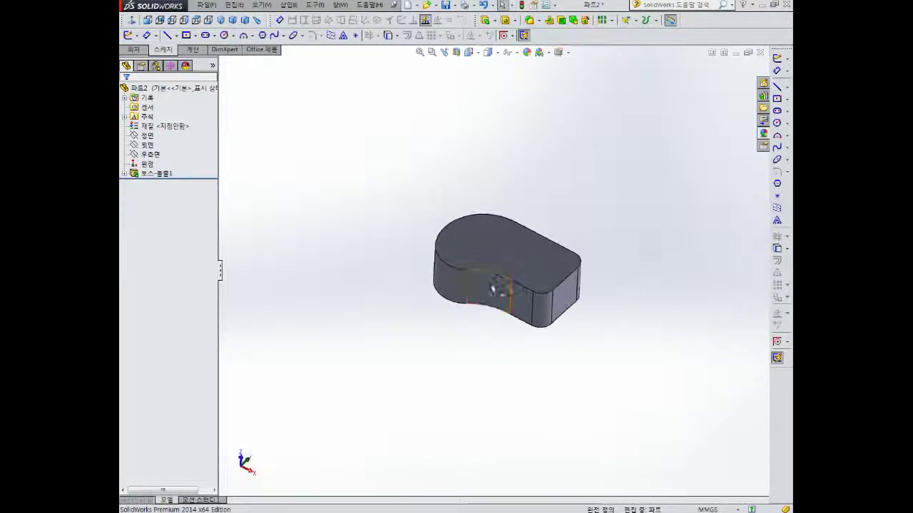
- Start a new sketch on the top plane, with the extruded block viewed from the underside
{"action": "left_click", "coordinate": [148, 146]}
{"action": "middle_click_drag", "start_coordinate": [479, 206], "coordinate": [471, 254]}
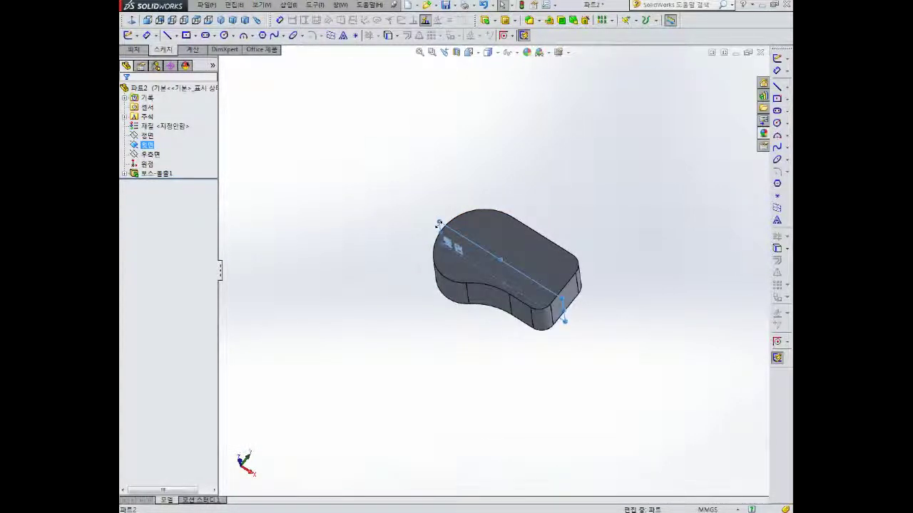
{"action": "middle_click_drag", "start_coordinate": [559, 251], "coordinate": [504, 262]}
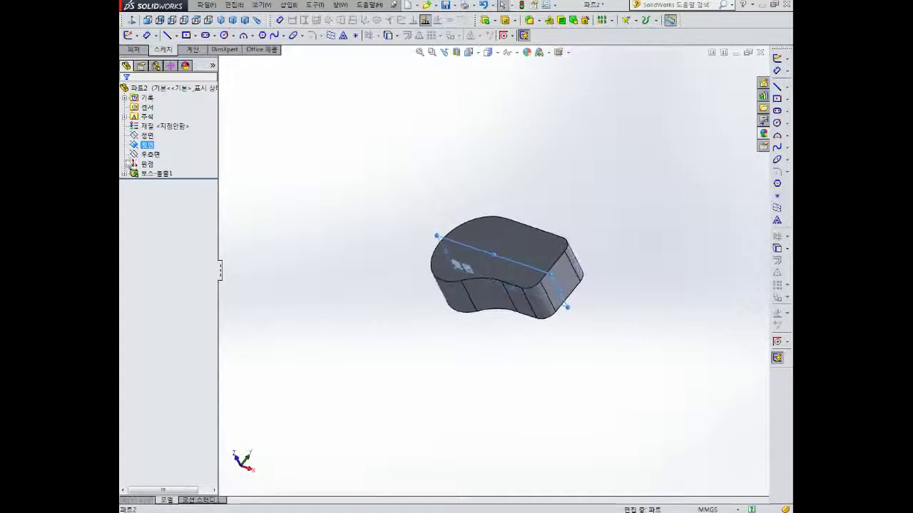
{"action": "left_click", "coordinate": [148, 143]}
{"action": "left_click", "coordinate": [152, 130]}
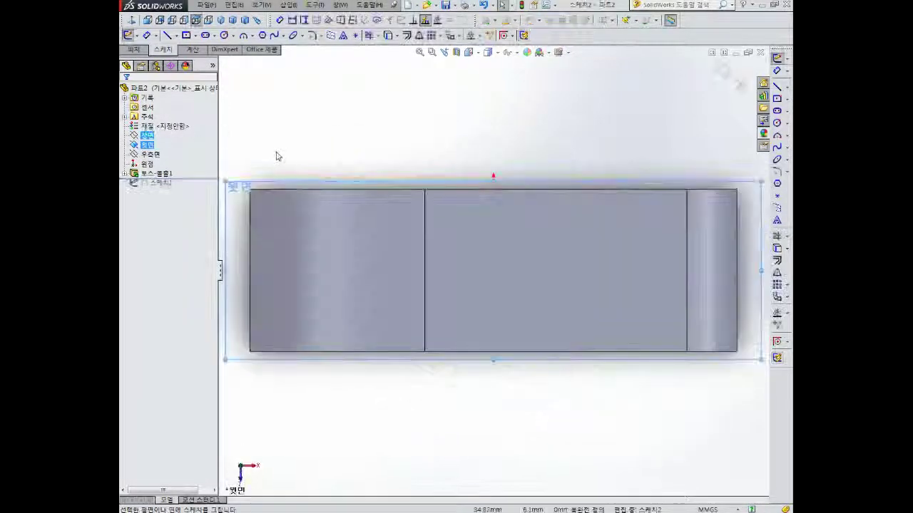
{"action": "key", "text": "ctrl+8"}
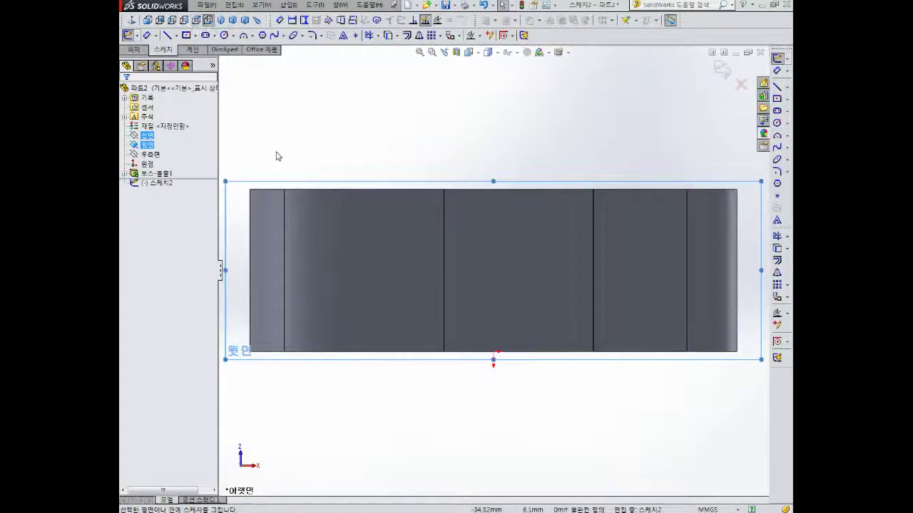
{"action": "scroll", "coordinate": [428, 255], "scroll_direction": "up", "scroll_amount": 2}
{"action": "scroll", "coordinate": [427, 253], "scroll_direction": "up", "scroll_amount": 2}
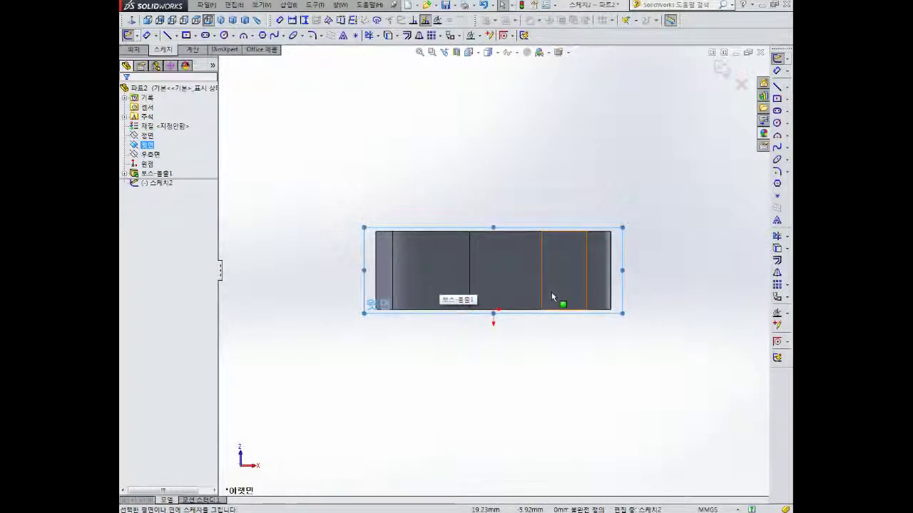
{"action": "scroll", "coordinate": [555, 293], "scroll_direction": "down", "scroll_amount": 1}
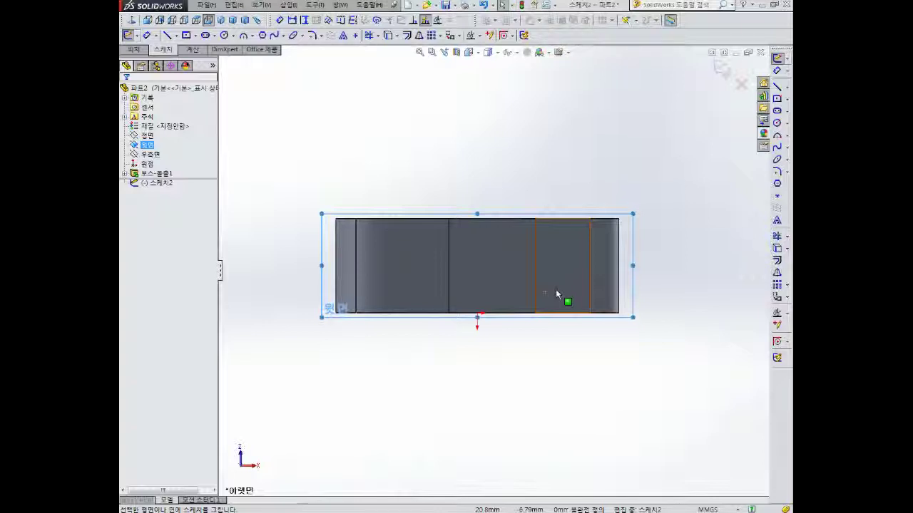
{"action": "scroll", "coordinate": [633, 258], "scroll_direction": "down", "scroll_amount": 1}
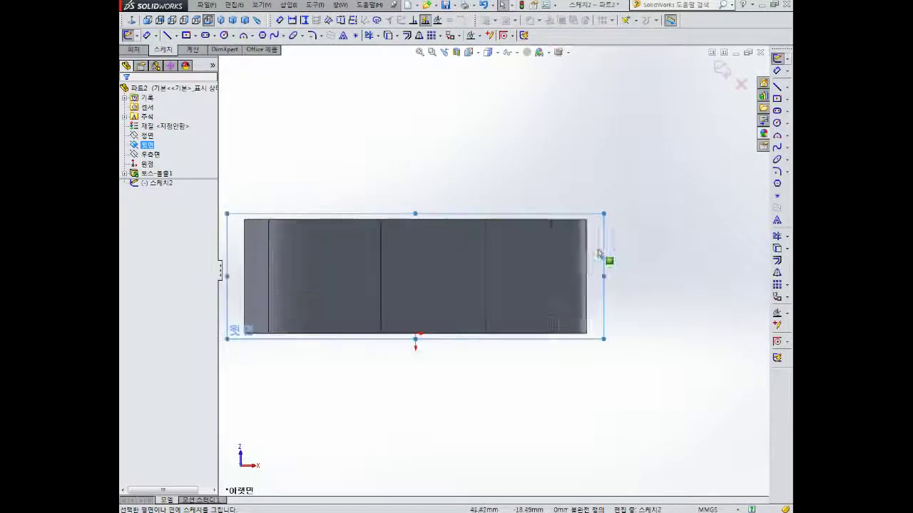
- Sketch a horizontal line about 20.9 mm long along the block's upper edge, starting at its right corner
{"action": "left_click", "coordinate": [778, 87]}
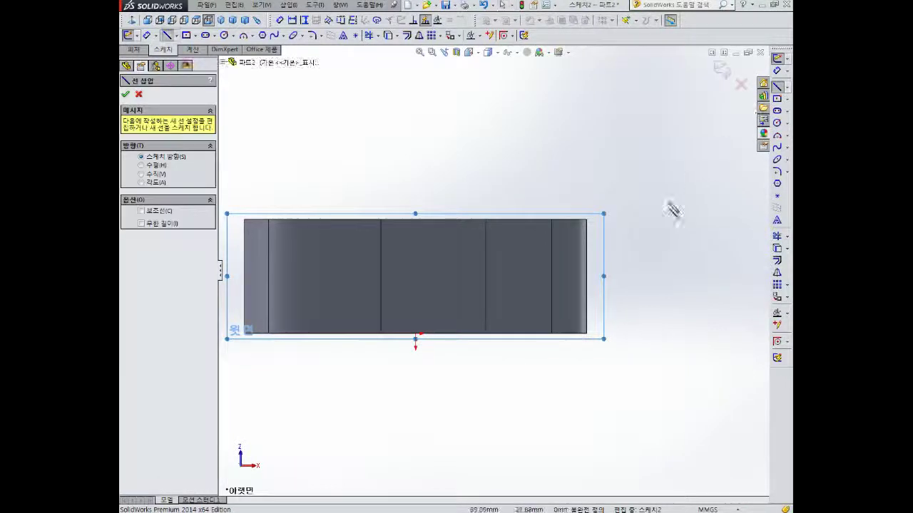
{"action": "left_click", "coordinate": [569, 219]}
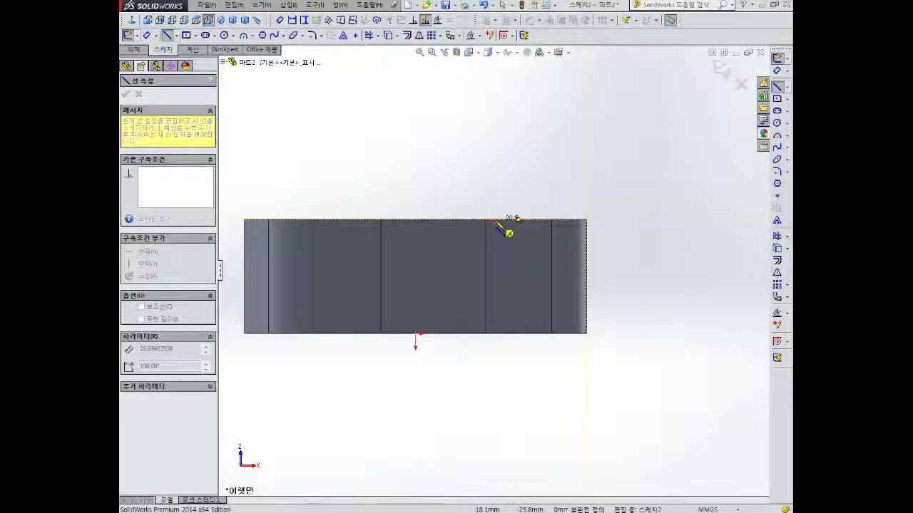
{"action": "left_click", "coordinate": [494, 221]}
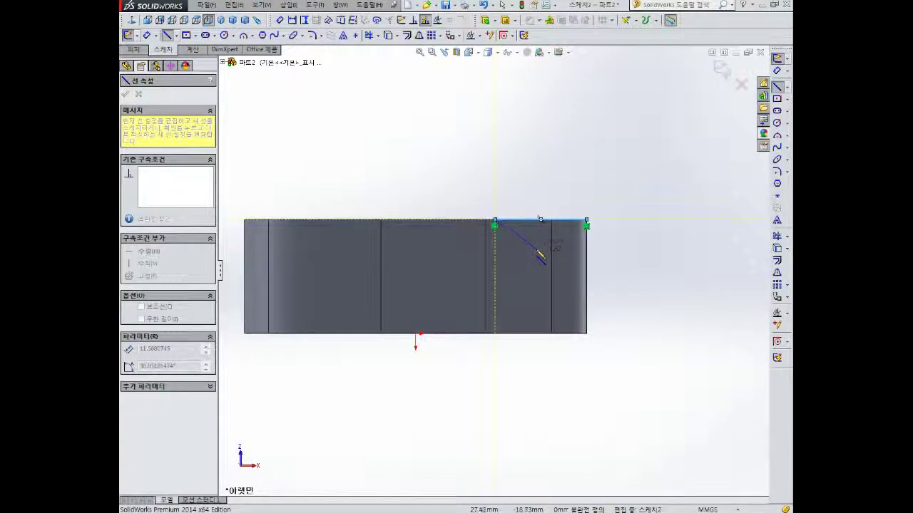
{"action": "key", "text": "Escape"}
{"action": "scroll", "coordinate": [491, 228], "scroll_direction": "up", "scroll_amount": 3}
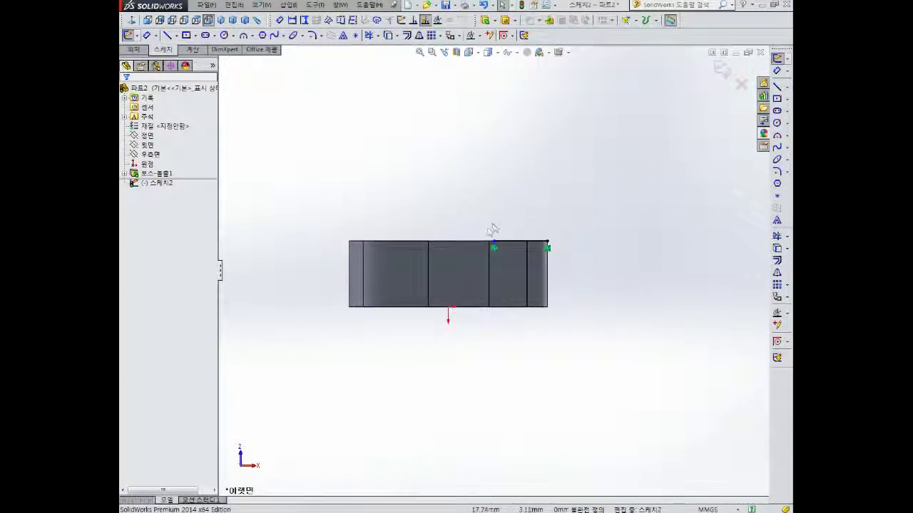
- Dimension the line on the upper edge and set its length to 17.63 mm
{"action": "scroll", "coordinate": [491, 230], "scroll_direction": "down", "scroll_amount": 4}
{"action": "right_click_drag", "start_coordinate": [634, 290], "coordinate": [636, 249]}
{"action": "left_click", "coordinate": [572, 262]}
{"action": "left_click", "coordinate": [564, 230]}
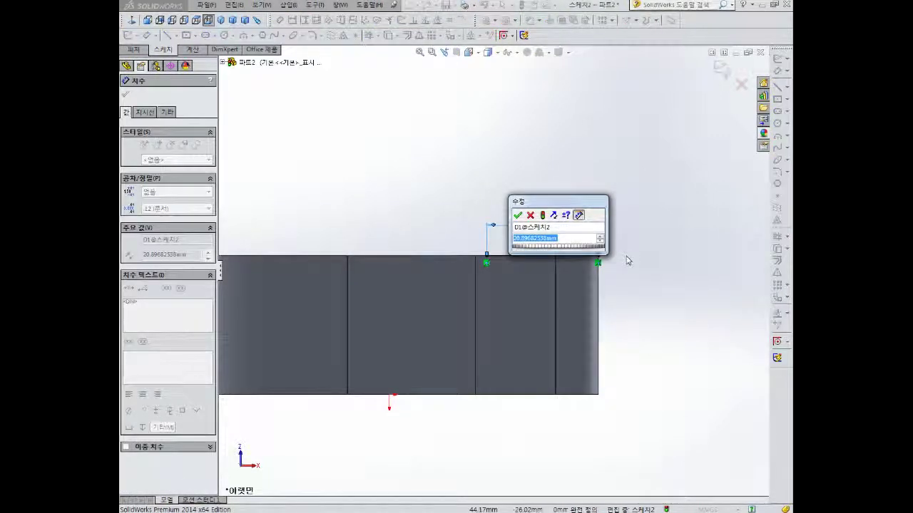
{"action": "type", "text": "17.63"}
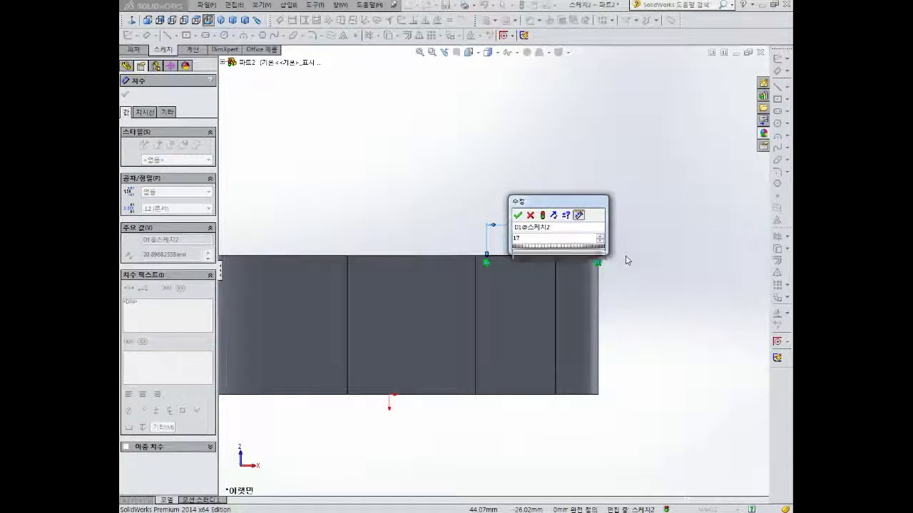
{"action": "key", "text": "Return"}
- Sketch a three-point arc from the block's left vertical edge, about 8.2 mm above the lower edge, to the left end of the 17.63 mm line
{"action": "scroll", "coordinate": [546, 289], "scroll_direction": "up", "scroll_amount": 5}
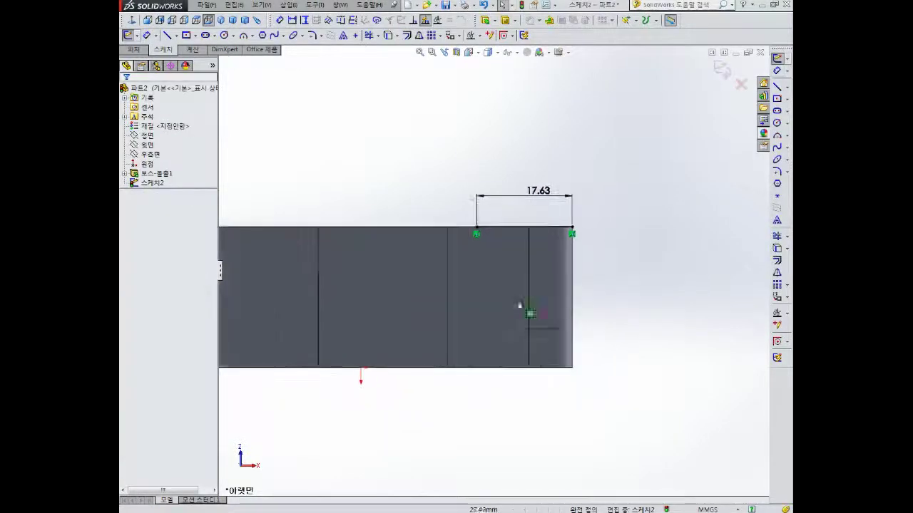
{"action": "scroll", "coordinate": [367, 314], "scroll_direction": "down", "scroll_amount": 3}
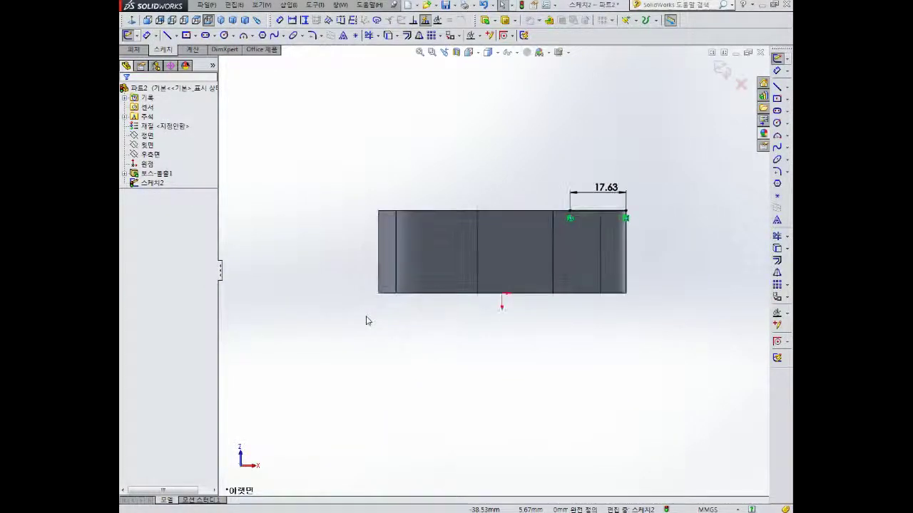
{"action": "scroll", "coordinate": [452, 271], "scroll_direction": "up", "scroll_amount": 1}
{"action": "scroll", "coordinate": [462, 246], "scroll_direction": "down", "scroll_amount": 3}
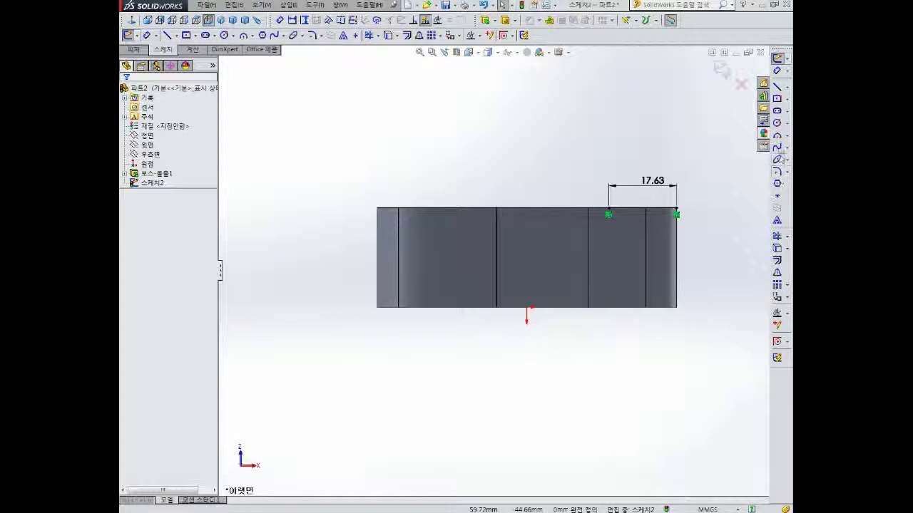
{"action": "left_click", "coordinate": [778, 147]}
{"action": "left_click", "coordinate": [777, 135]}
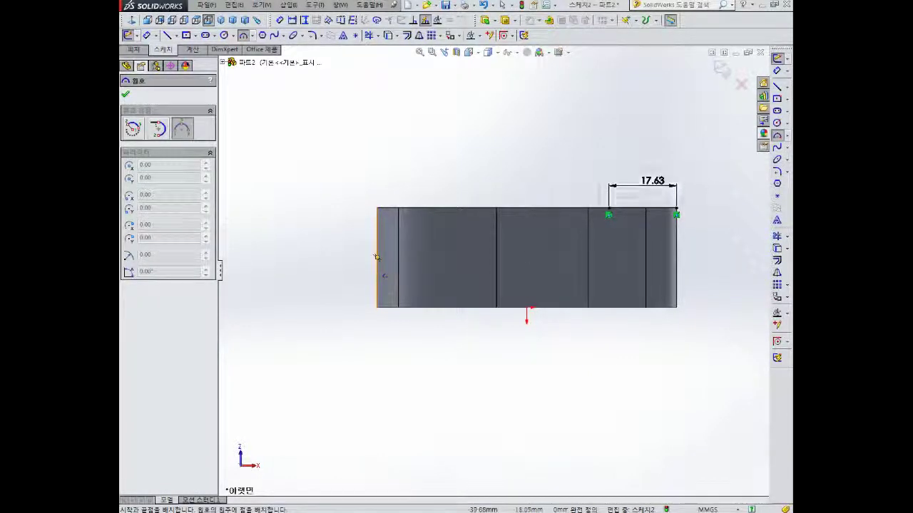
{"action": "scroll", "coordinate": [377, 279], "scroll_direction": "up", "scroll_amount": 3}
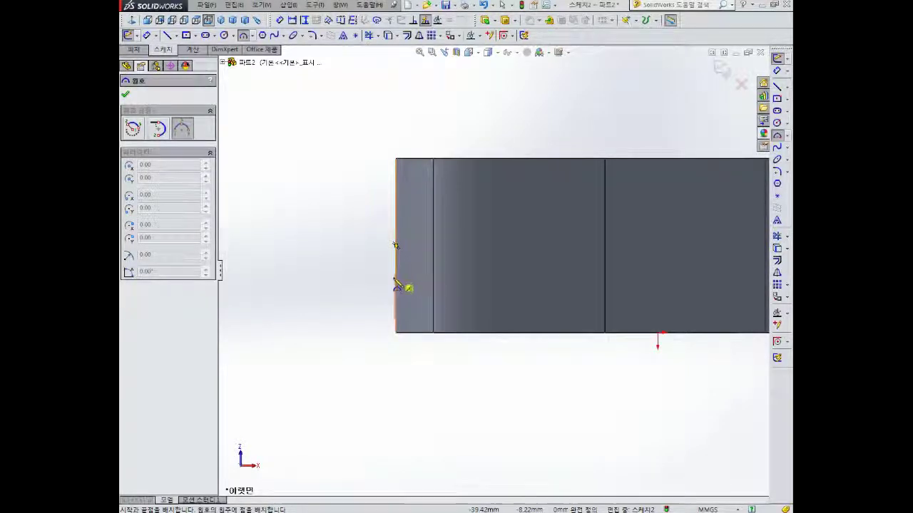
{"action": "scroll", "coordinate": [401, 284], "scroll_direction": "down", "scroll_amount": 3}
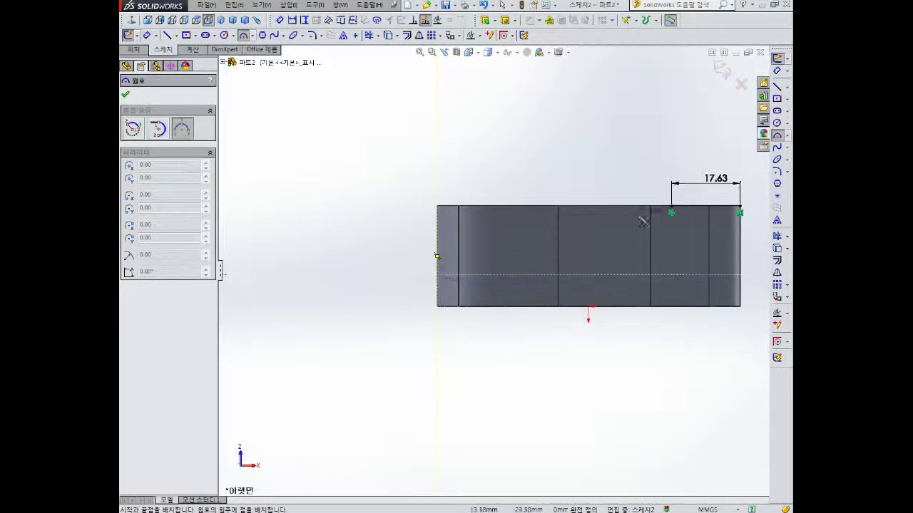
{"action": "left_click", "coordinate": [671, 206]}
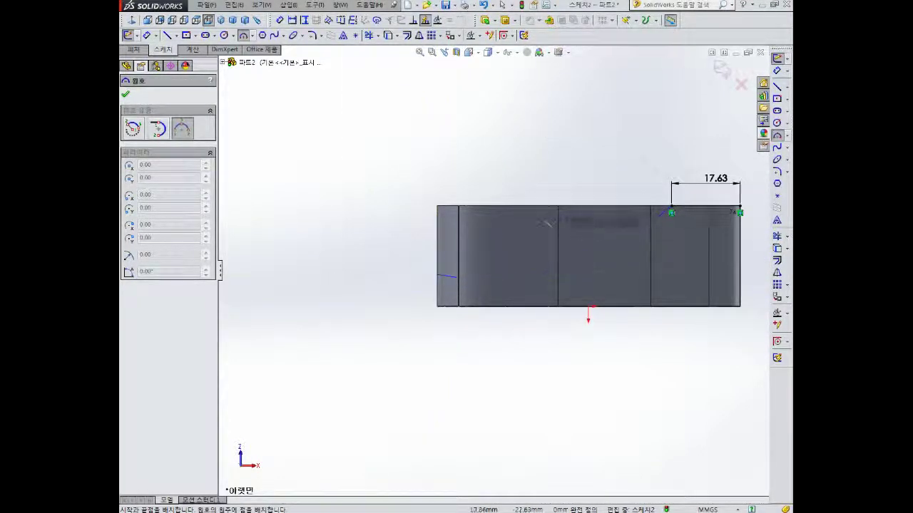
{"action": "left_click", "coordinate": [543, 236]}
{"action": "key", "text": "Escape"}
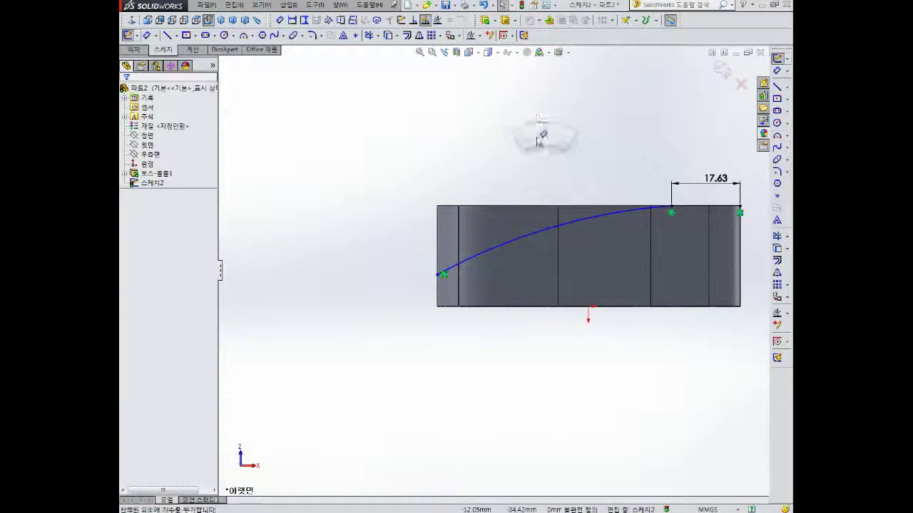
- Dimension the arc's left endpoint at 8 mm above the block's lower left corner
{"action": "left_click", "coordinate": [437, 276]}
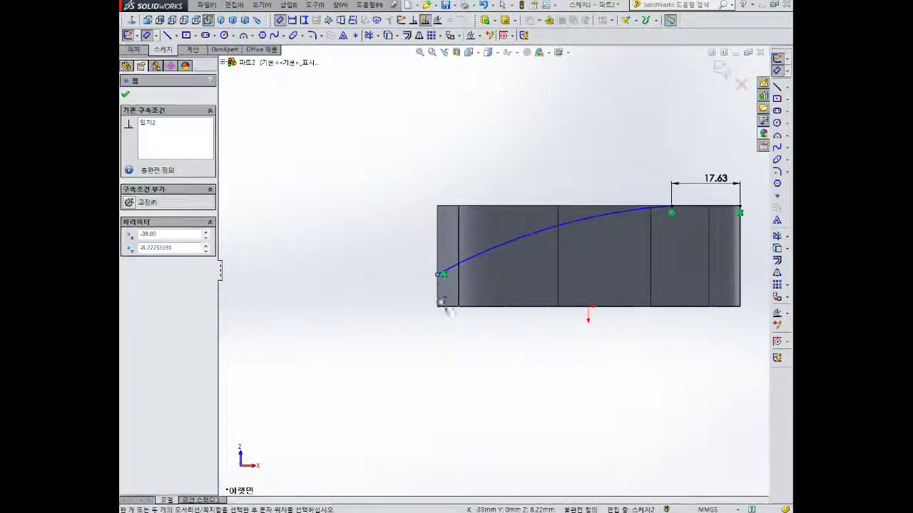
{"action": "left_click", "coordinate": [442, 306]}
{"action": "left_click", "coordinate": [406, 299]}
{"action": "type", "text": "8"}
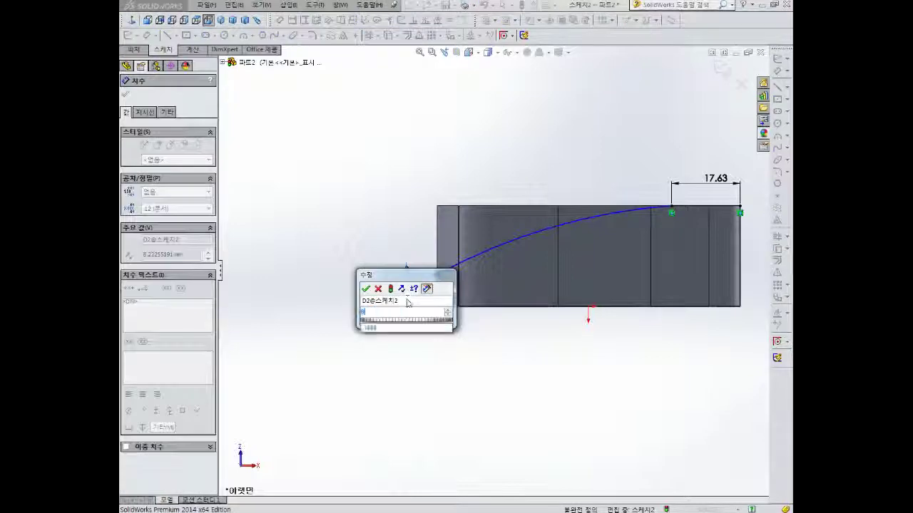
{"action": "key", "text": "Return"}
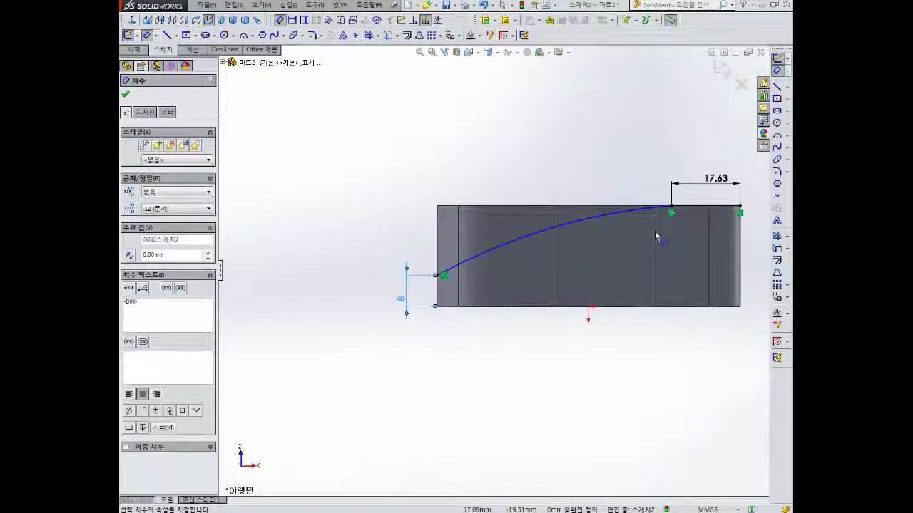
- Dimension the arc and set its radius to 110 mm
{"action": "left_click", "coordinate": [564, 225]}
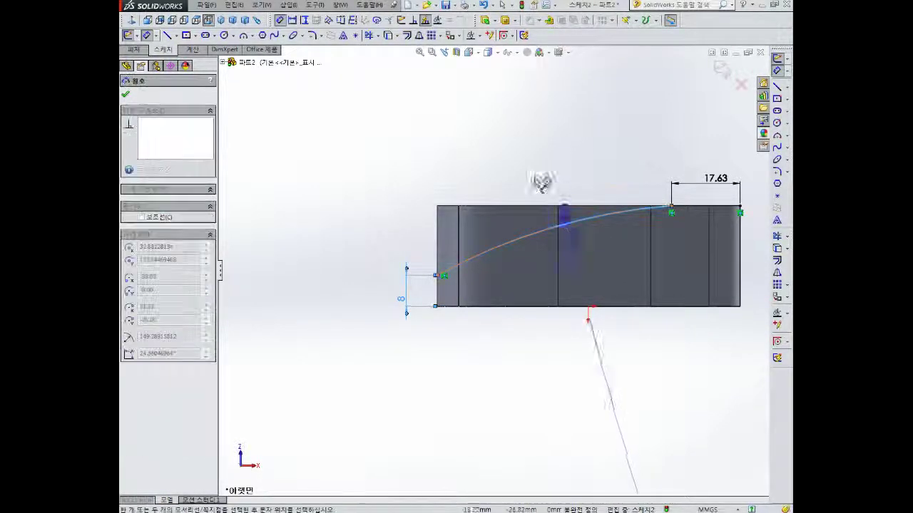
{"action": "left_click", "coordinate": [522, 168]}
{"action": "type", "text": "110"}
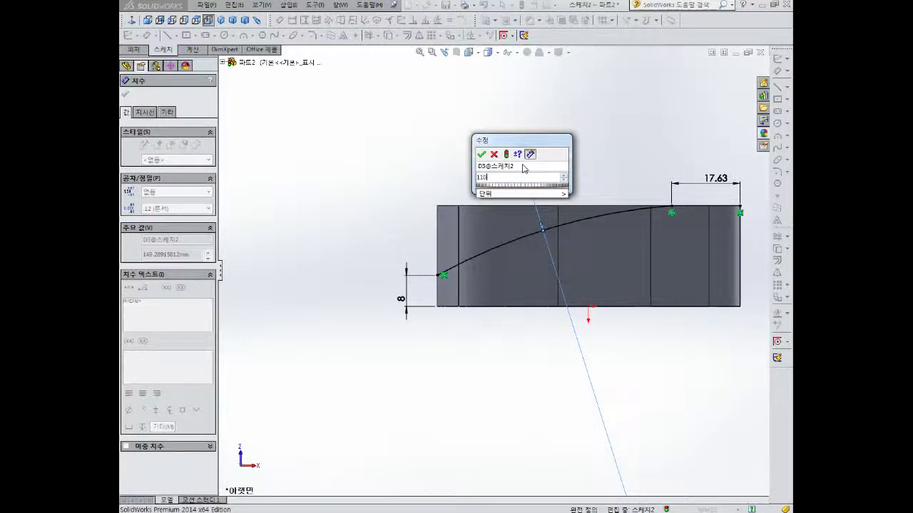
{"action": "key", "text": "Return"}
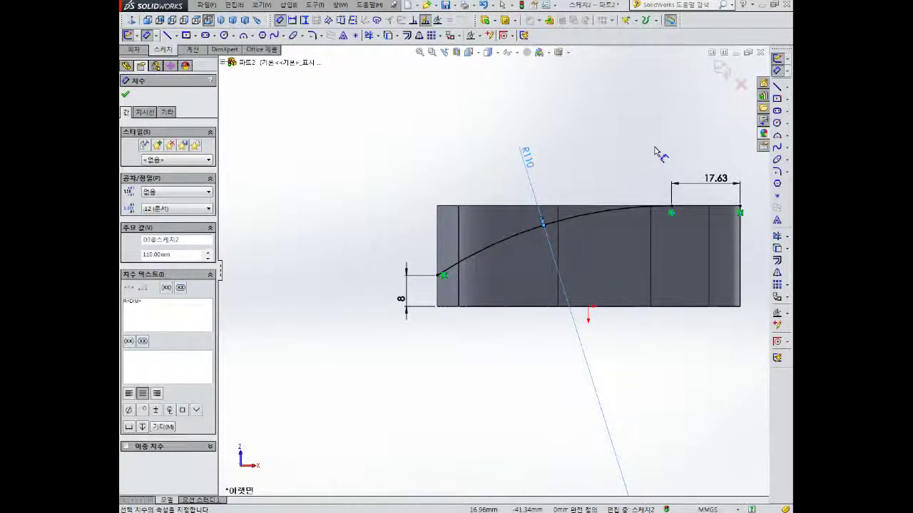
{"action": "scroll", "coordinate": [654, 151], "scroll_direction": "up", "scroll_amount": 3}
{"action": "scroll", "coordinate": [650, 254], "scroll_direction": "down", "scroll_amount": 2}
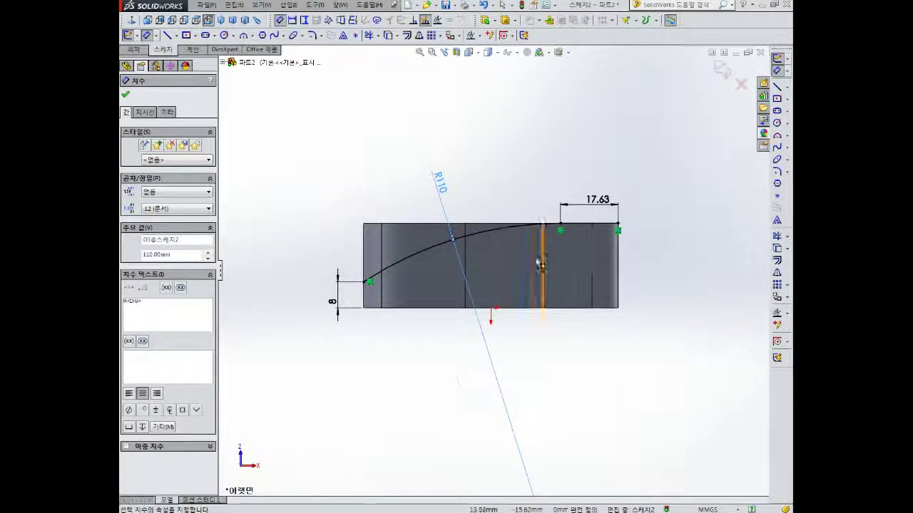
{"action": "scroll", "coordinate": [540, 254], "scroll_direction": "down", "scroll_amount": 1}
{"action": "scroll", "coordinate": [499, 257], "scroll_direction": "up", "scroll_amount": 1}
{"action": "scroll", "coordinate": [432, 260], "scroll_direction": "down", "scroll_amount": 1}
{"action": "key", "text": "Escape"}
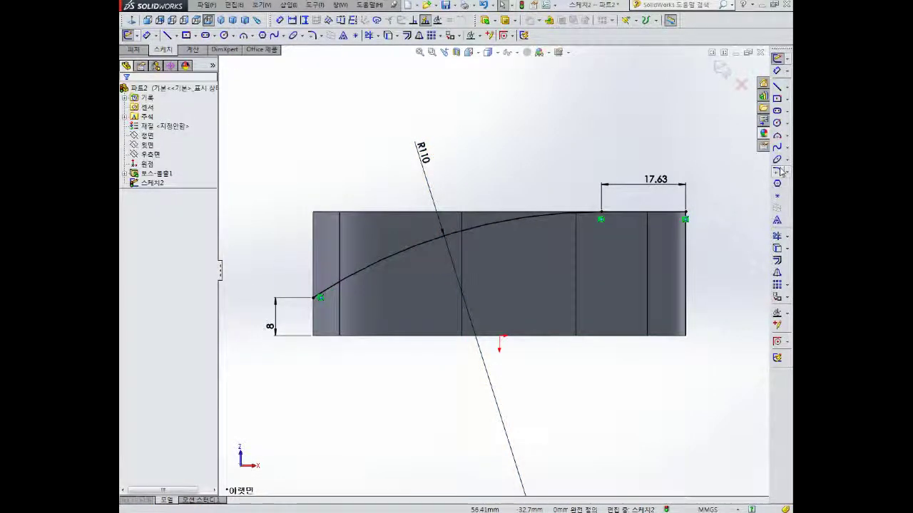
- Sketch a vertical line about 9.6 mm long right of the block and a slanted line about 9 mm long left of it
{"action": "left_click", "coordinate": [777, 86]}
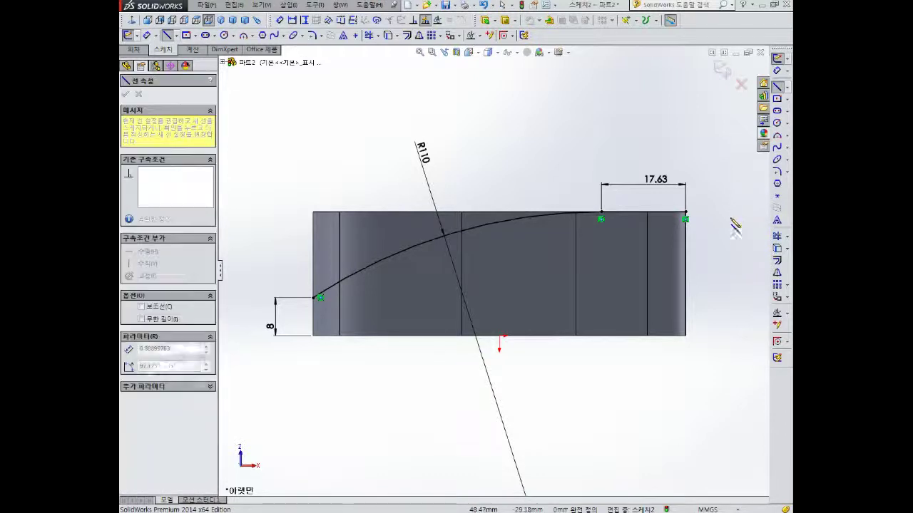
{"action": "left_click", "coordinate": [731, 241]}
{"action": "key", "text": "Escape"}
{"action": "left_click", "coordinate": [777, 86]}
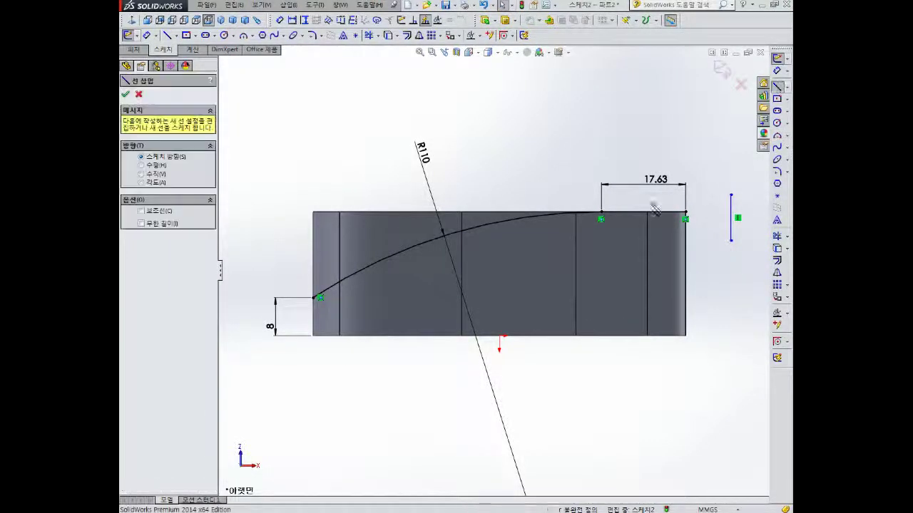
{"action": "left_click_drag", "start_coordinate": [246, 316], "coordinate": [271, 351]}
{"action": "key", "text": "Escape"}
{"action": "left_click", "coordinate": [315, 359]}
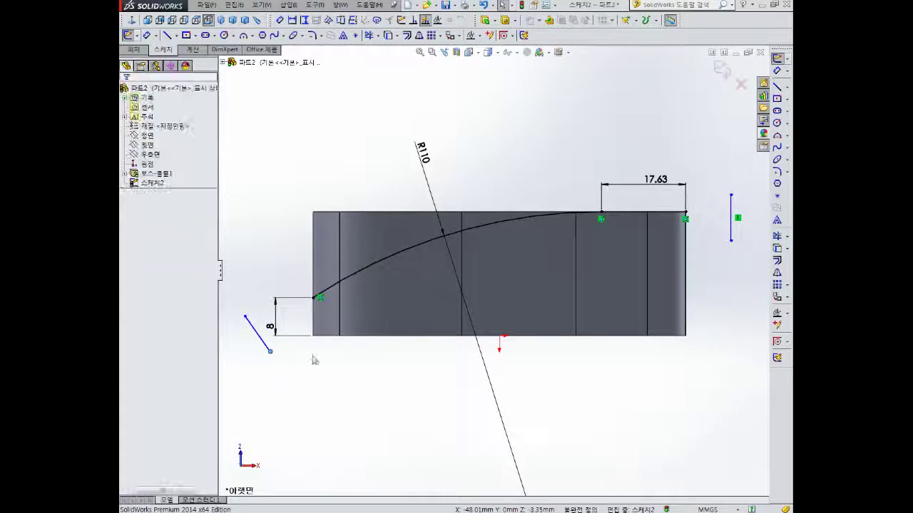
- Convert the loose vertical line and the loose slanted line beside the block to construction lines
{"action": "left_click", "coordinate": [732, 230]}
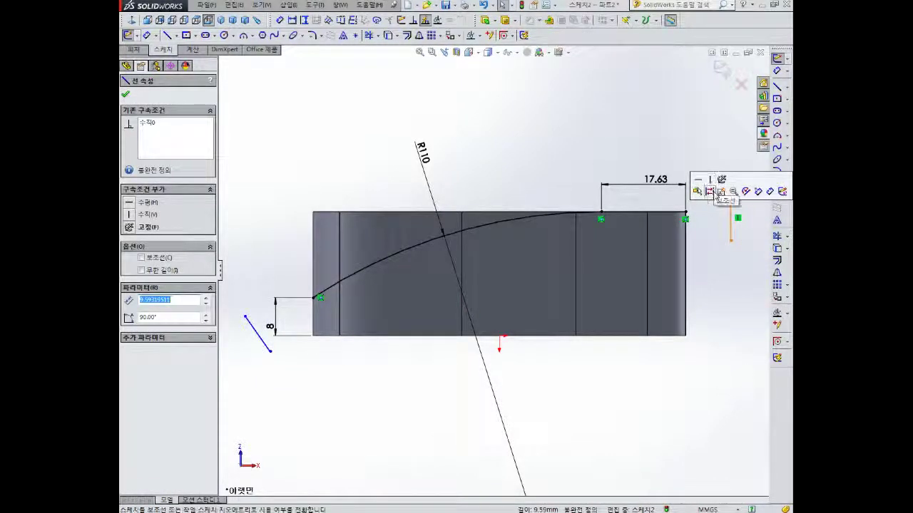
{"action": "left_click", "coordinate": [718, 191]}
{"action": "left_click", "coordinate": [257, 332]}
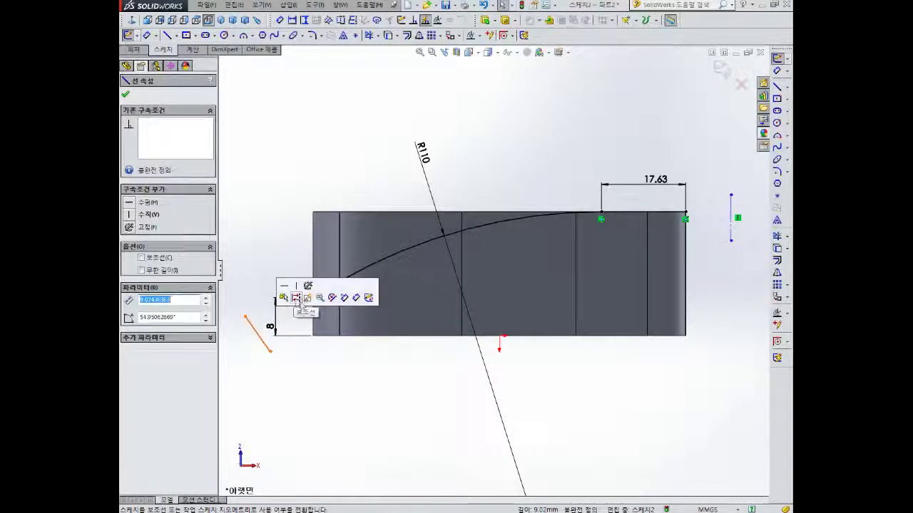
{"action": "left_click", "coordinate": [296, 298]}
{"action": "scroll", "coordinate": [301, 363], "scroll_direction": "up", "scroll_amount": 3}
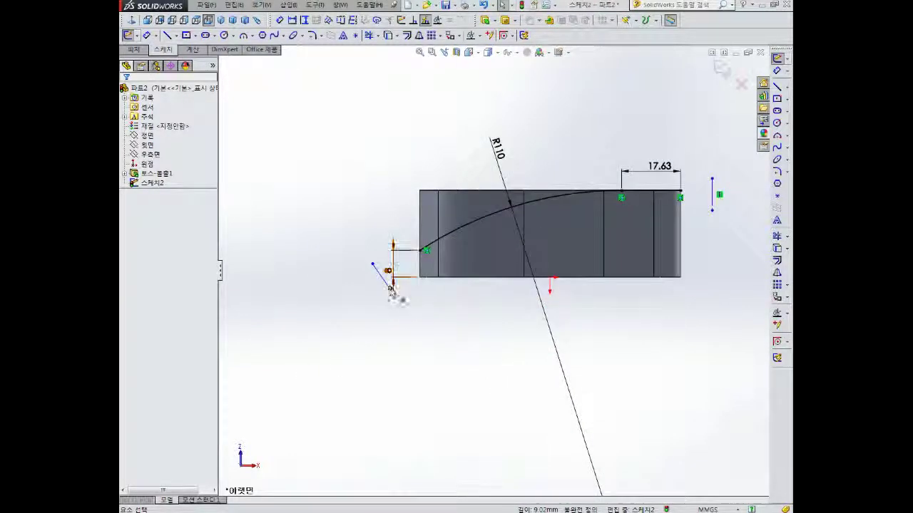
- Extend the arc to the slanted construction line and the top line to the vertical construction line
{"action": "left_click", "coordinate": [390, 289]}
{"action": "left_click", "coordinate": [400, 294]}
{"action": "scroll", "coordinate": [401, 276], "scroll_direction": "down", "scroll_amount": 4}
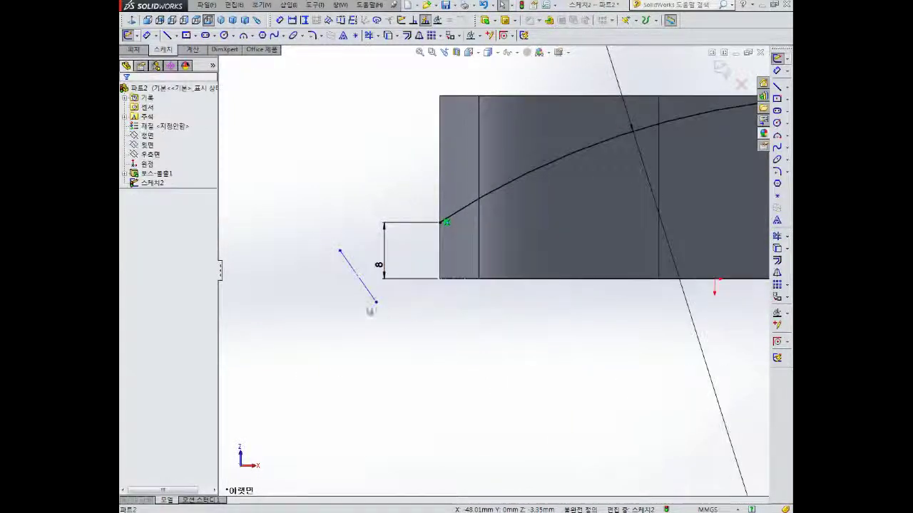
{"action": "left_click", "coordinate": [377, 303]}
{"action": "scroll", "coordinate": [499, 242], "scroll_direction": "up", "scroll_amount": 3}
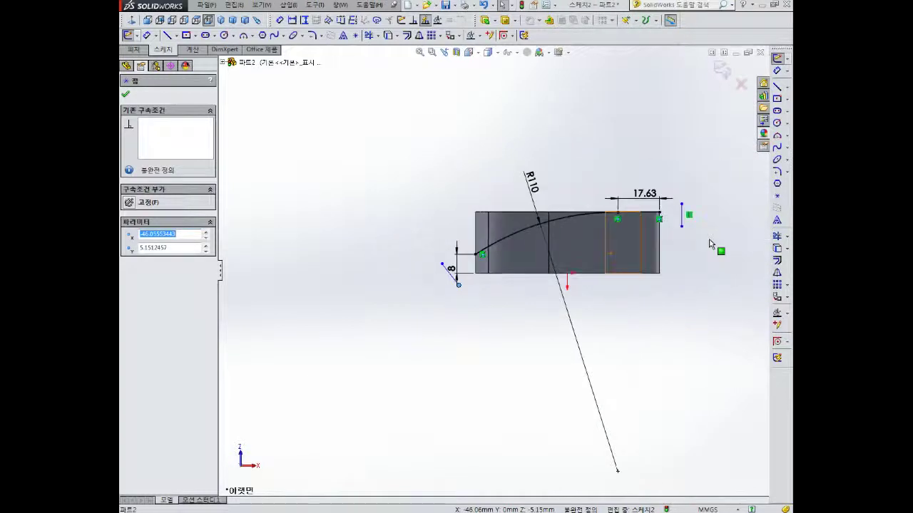
{"action": "scroll", "coordinate": [456, 264], "scroll_direction": "down", "scroll_amount": 3}
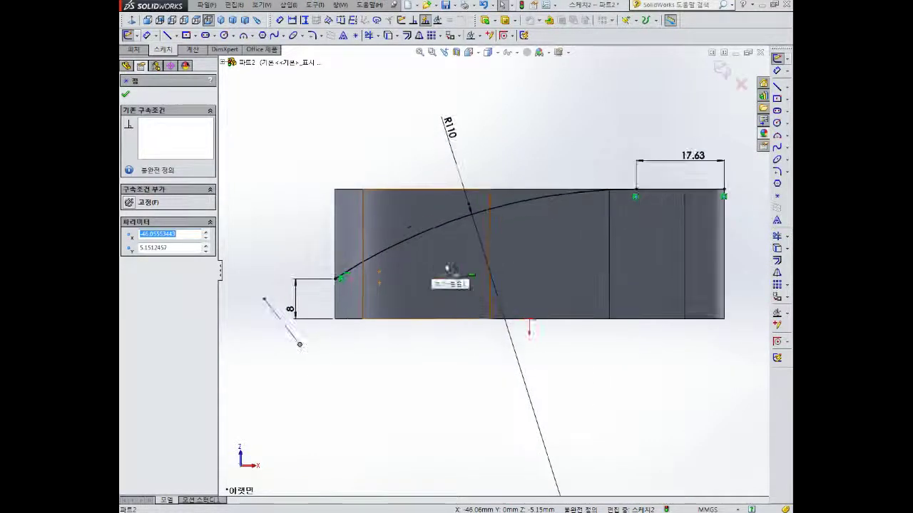
{"action": "left_click", "coordinate": [787, 238]}
{"action": "left_click", "coordinate": [713, 239]}
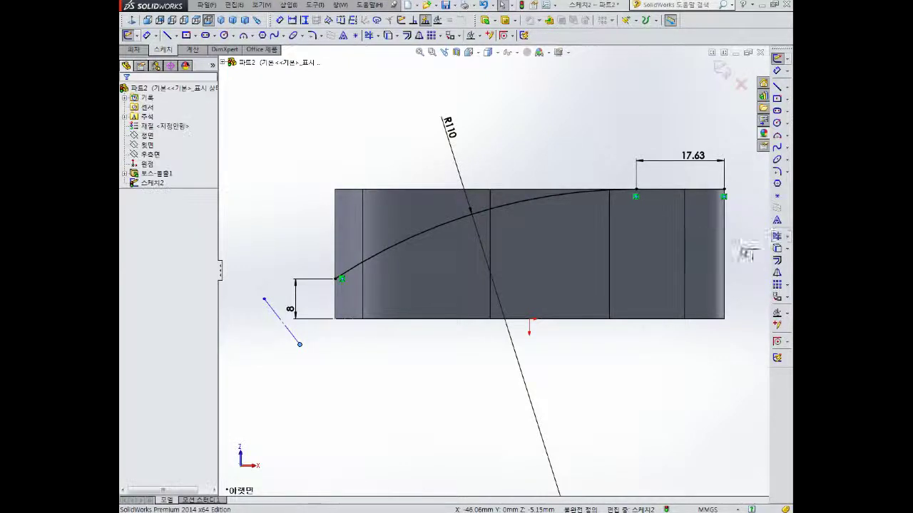
{"action": "left_click", "coordinate": [347, 275]}
{"action": "scroll", "coordinate": [492, 269], "scroll_direction": "up", "scroll_amount": 3}
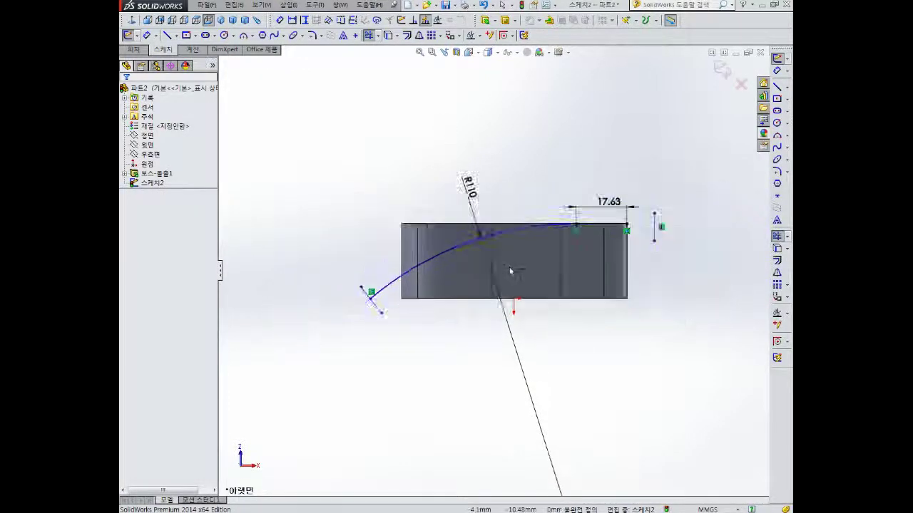
{"action": "scroll", "coordinate": [599, 235], "scroll_direction": "down", "scroll_amount": 3}
{"action": "left_click", "coordinate": [607, 226]}
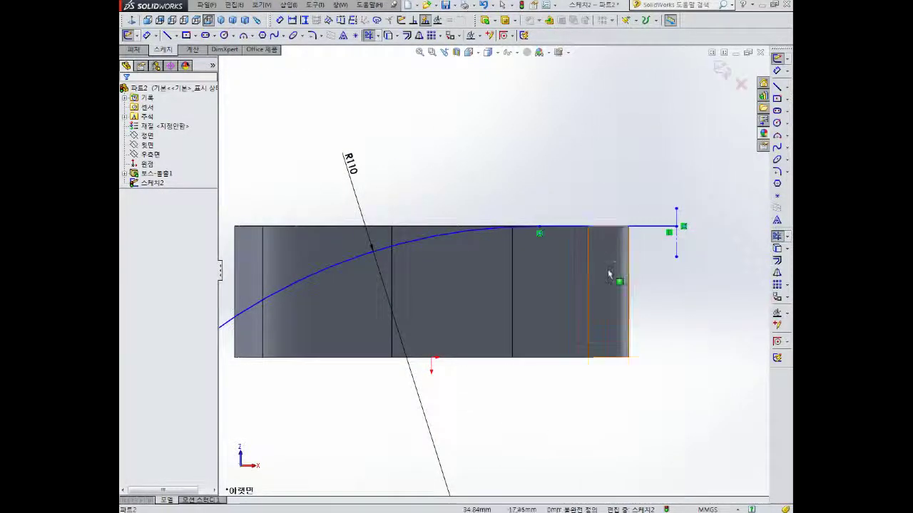
- Review the extended curve against the block and close the side-profile sketch
{"action": "scroll", "coordinate": [504, 289], "scroll_direction": "up", "scroll_amount": 3}
{"action": "scroll", "coordinate": [504, 289], "scroll_direction": "down", "scroll_amount": 3}
{"action": "scroll", "coordinate": [440, 276], "scroll_direction": "up", "scroll_amount": 3}
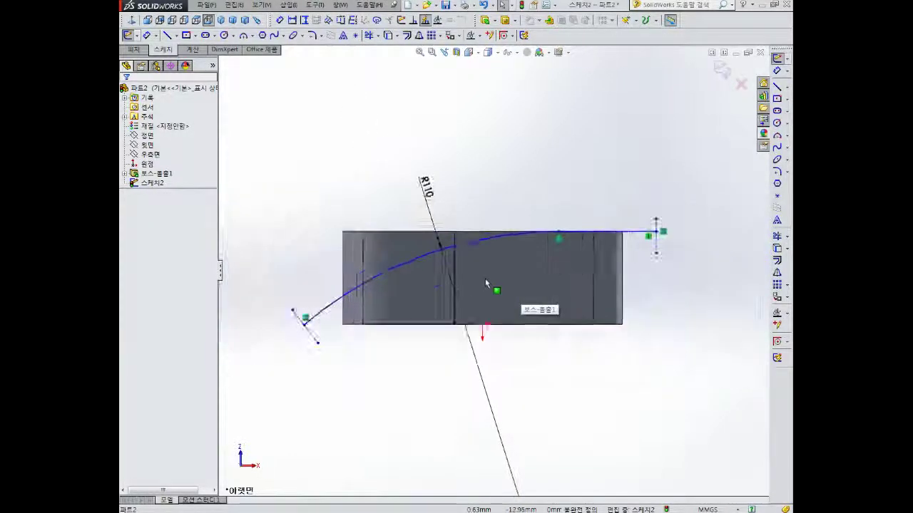
{"action": "middle_click_drag", "start_coordinate": [485, 278], "coordinate": [489, 298]}
{"action": "scroll", "coordinate": [505, 292], "scroll_direction": "down", "scroll_amount": 3}
{"action": "scroll", "coordinate": [505, 292], "scroll_direction": "up", "scroll_amount": 3}
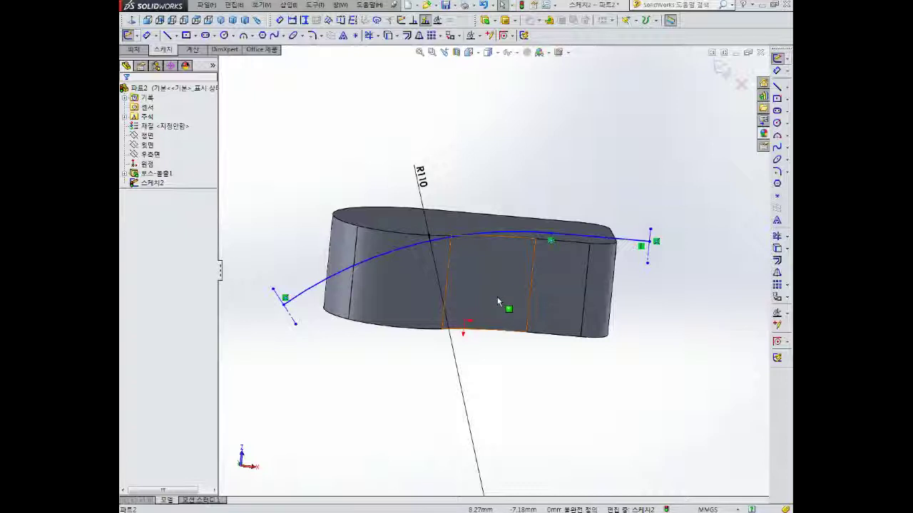
{"action": "middle_click_drag", "start_coordinate": [497, 299], "coordinate": [469, 275]}
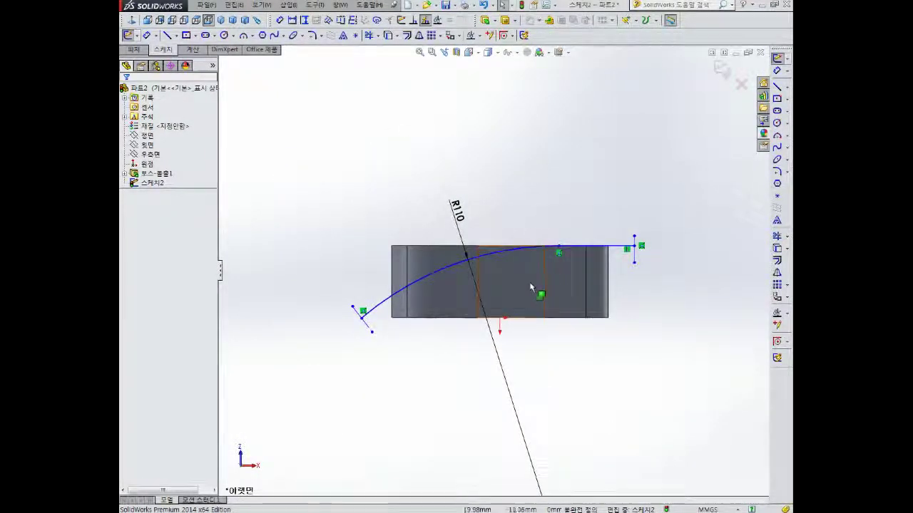
{"action": "left_click", "coordinate": [721, 67]}
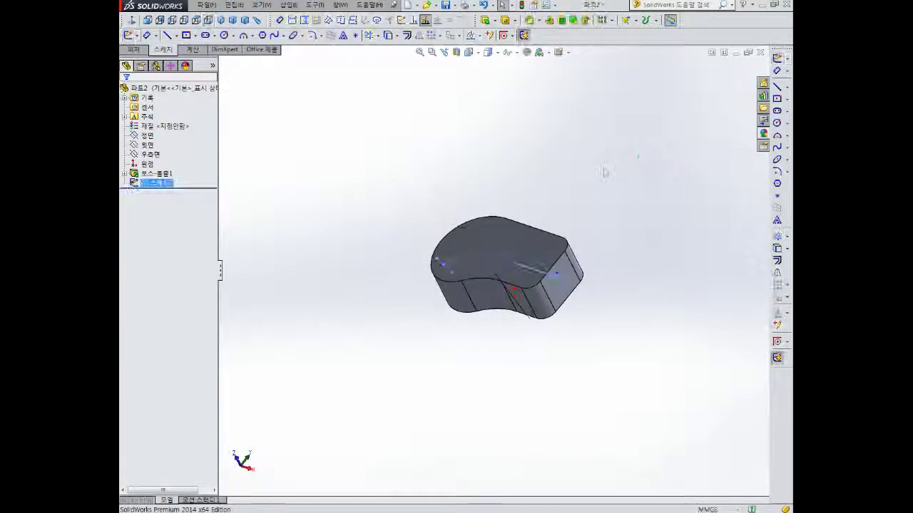
- Start a reference plane using the block's flat right end face as its first reference
{"action": "mouse_move", "coordinate": [599, 246]}
{"action": "middle_mouse_down"}
{"action": "mouse_move", "coordinate": [615, 209]}
{"action": "mouse_move", "coordinate": [589, 230]}
{"action": "mouse_move", "coordinate": [551, 298]}
{"action": "mouse_move", "coordinate": [560, 321]}
{"action": "mouse_move", "coordinate": [554, 297]}
{"action": "mouse_move", "coordinate": [513, 292]}
{"action": "mouse_move", "coordinate": [548, 206]}
{"action": "mouse_move", "coordinate": [417, 299]}
{"action": "middle_mouse_up"}
{"action": "scroll", "coordinate": [417, 300], "scroll_direction": "down", "scroll_amount": 3}
{"action": "middle_click_drag", "start_coordinate": [528, 218], "coordinate": [520, 195]}
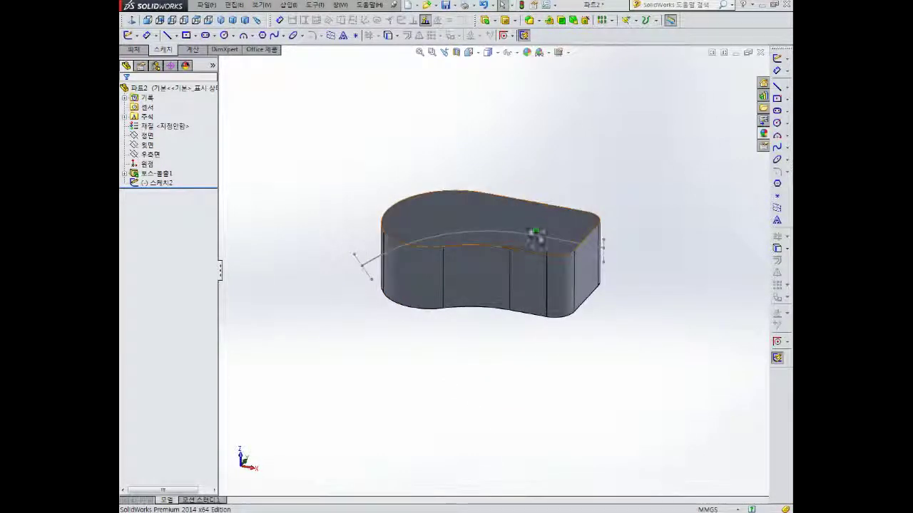
{"action": "scroll", "coordinate": [584, 142], "scroll_direction": "down", "scroll_amount": 1}
{"action": "left_click", "coordinate": [636, 21]}
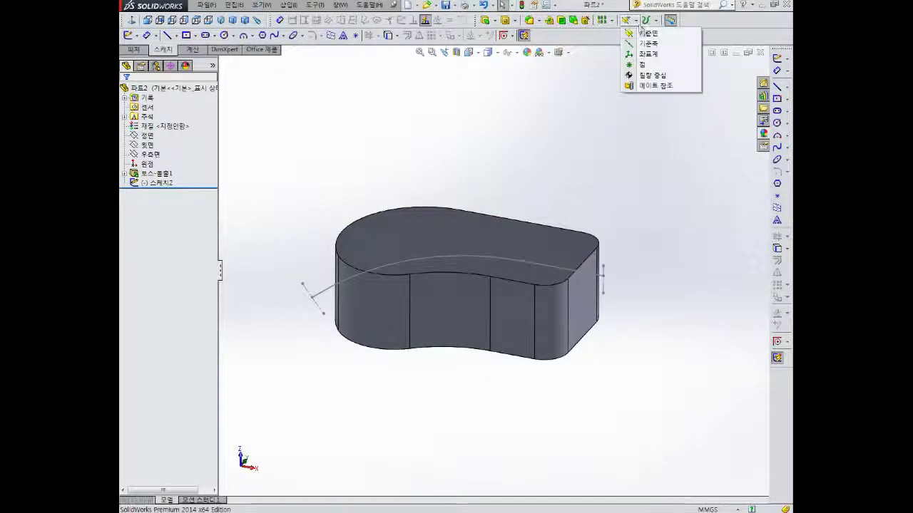
{"action": "left_click", "coordinate": [646, 32]}
{"action": "middle_click_drag", "start_coordinate": [579, 142], "coordinate": [604, 186]}
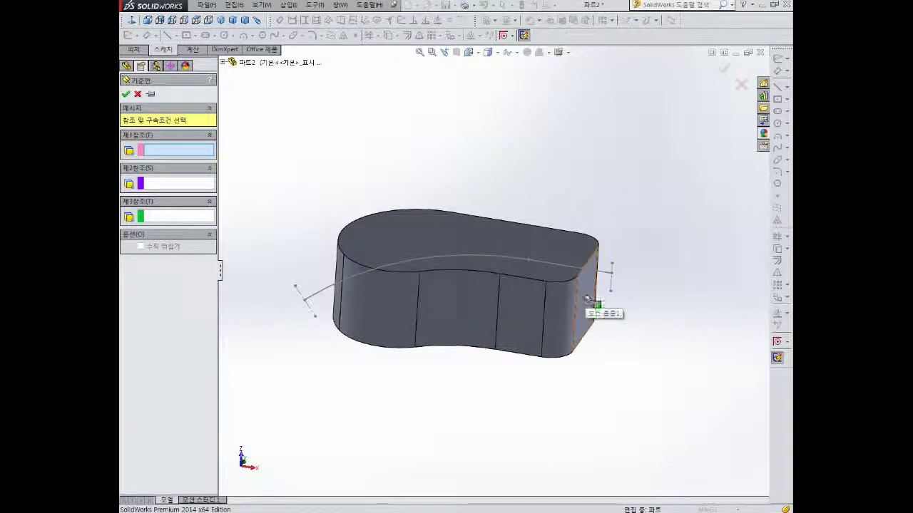
{"action": "middle_click_drag", "start_coordinate": [586, 302], "coordinate": [608, 285]}
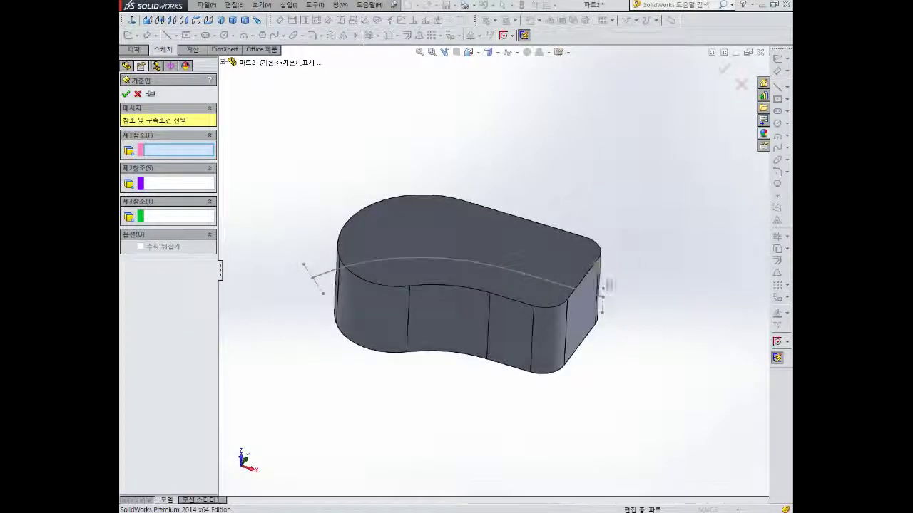
{"action": "left_click", "coordinate": [589, 323]}
{"action": "scroll", "coordinate": [612, 315], "scroll_direction": "down", "scroll_amount": 5}
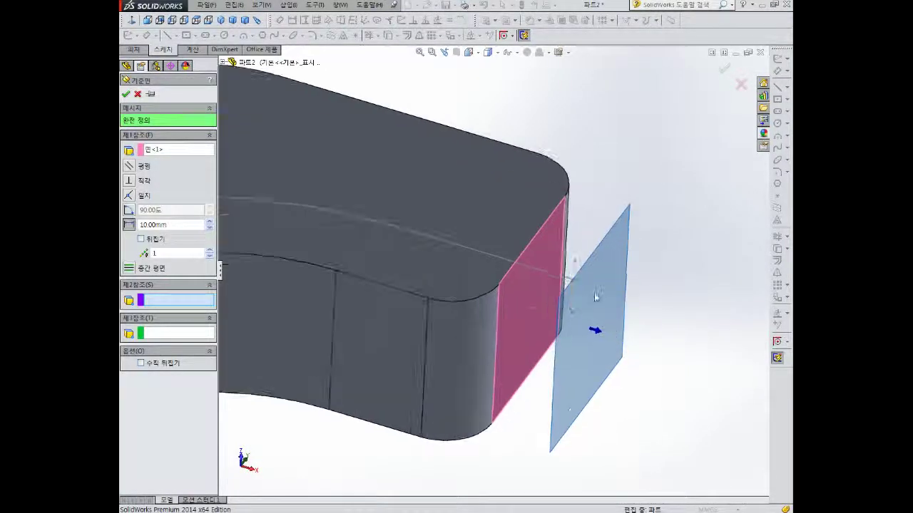
- Make the plane parallel to the end face through the profile line's outer endpoint and create it
{"action": "left_click", "coordinate": [591, 278]}
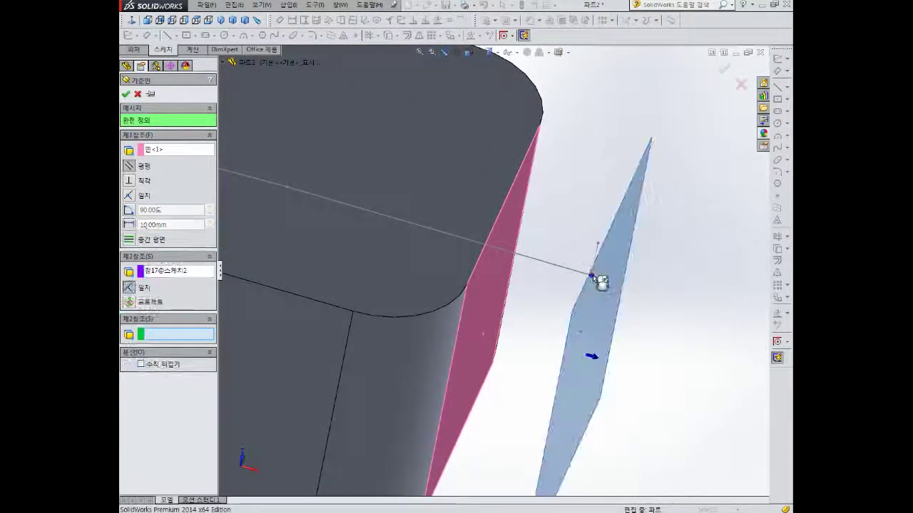
{"action": "scroll", "coordinate": [595, 277], "scroll_direction": "up", "scroll_amount": 3}
{"action": "scroll", "coordinate": [554, 268], "scroll_direction": "up", "scroll_amount": 3}
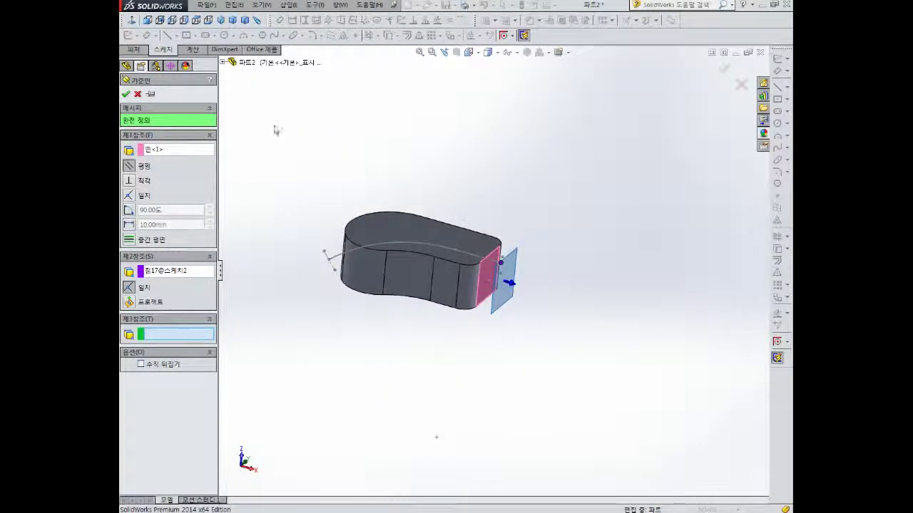
{"action": "left_click", "coordinate": [223, 63]}
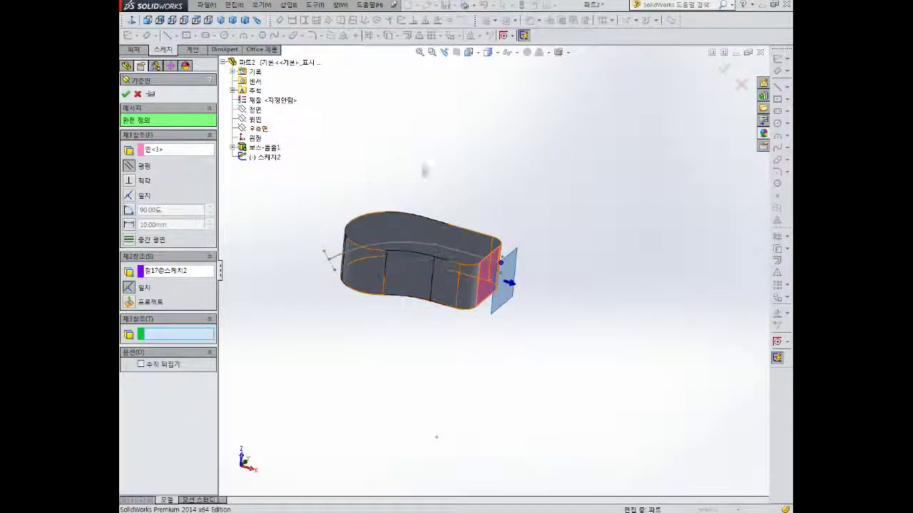
{"action": "middle_click_drag", "start_coordinate": [433, 199], "coordinate": [419, 217]}
{"action": "scroll", "coordinate": [418, 228], "scroll_direction": "down", "scroll_amount": 2}
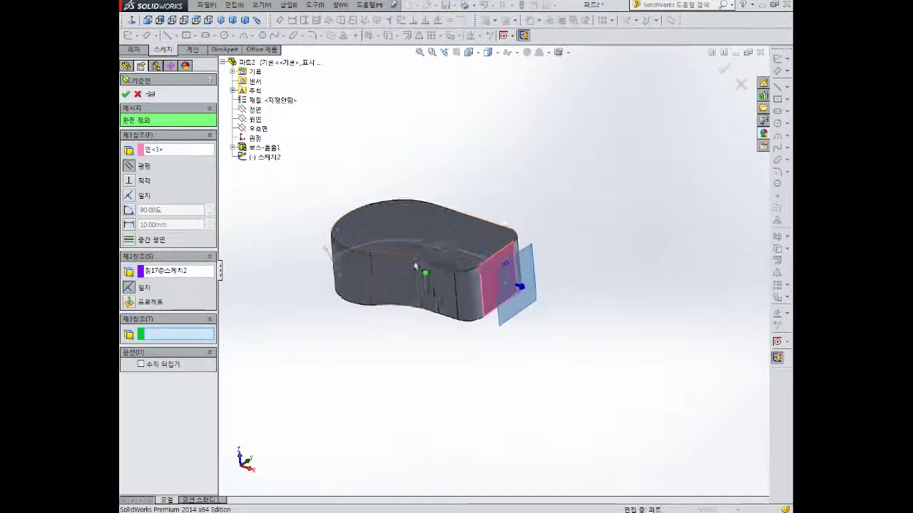
{"action": "middle_click_drag", "start_coordinate": [421, 265], "coordinate": [473, 188]}
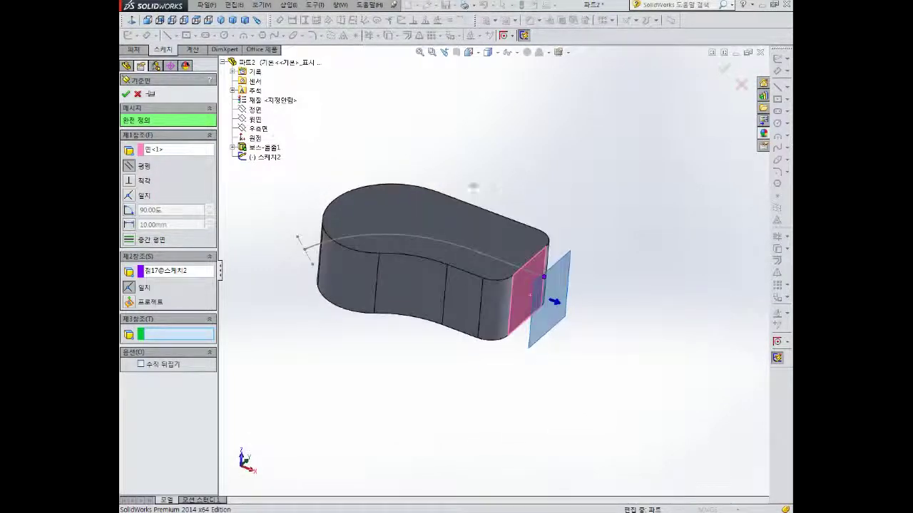
{"action": "left_click", "coordinate": [127, 95]}
{"action": "middle_click_drag", "start_coordinate": [563, 175], "coordinate": [544, 207]}
{"action": "scroll", "coordinate": [535, 220], "scroll_direction": "up", "scroll_amount": 2}
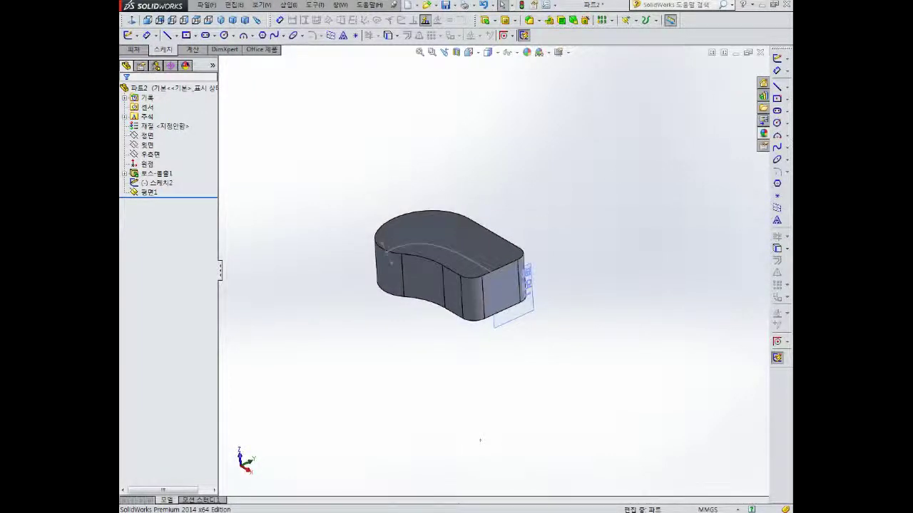
{"action": "left_click", "coordinate": [775, 141]}
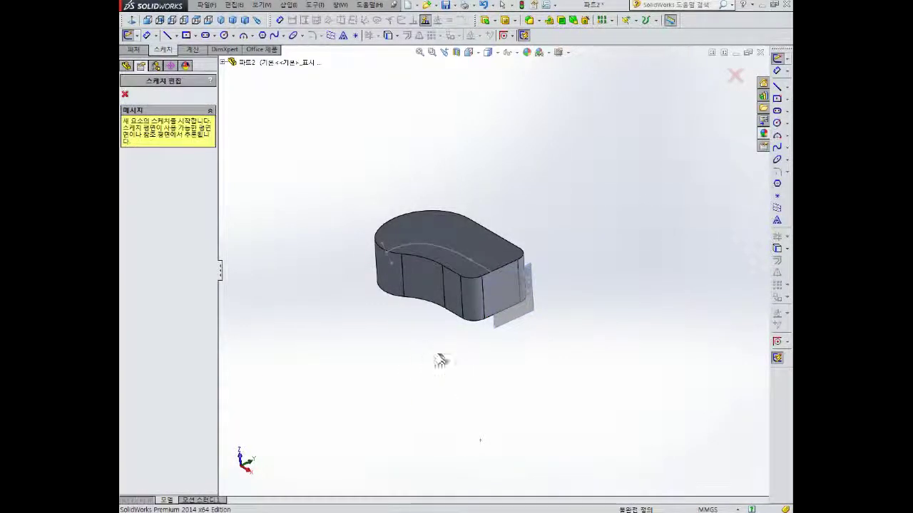
{"action": "key", "text": "Escape"}
{"action": "scroll", "coordinate": [574, 271], "scroll_direction": "down", "scroll_amount": 4}
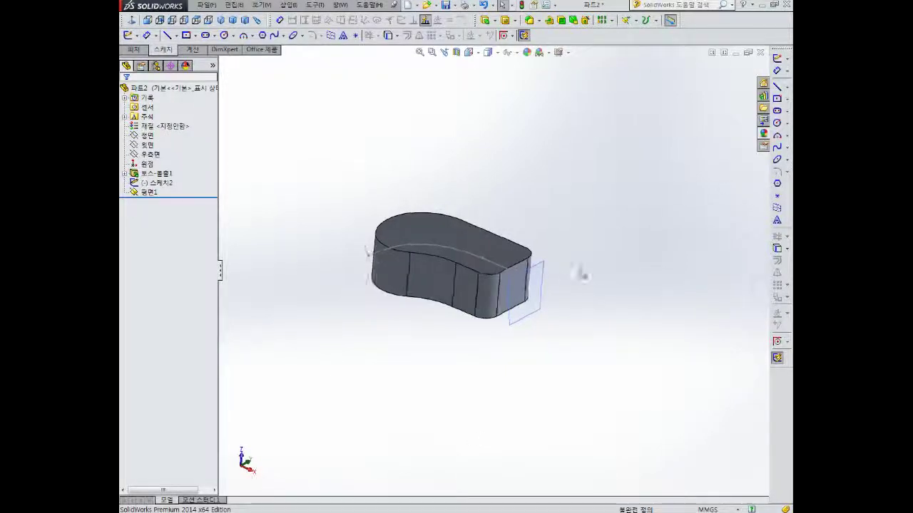
{"action": "left_click", "coordinate": [527, 270]}
{"action": "left_click", "coordinate": [559, 274]}
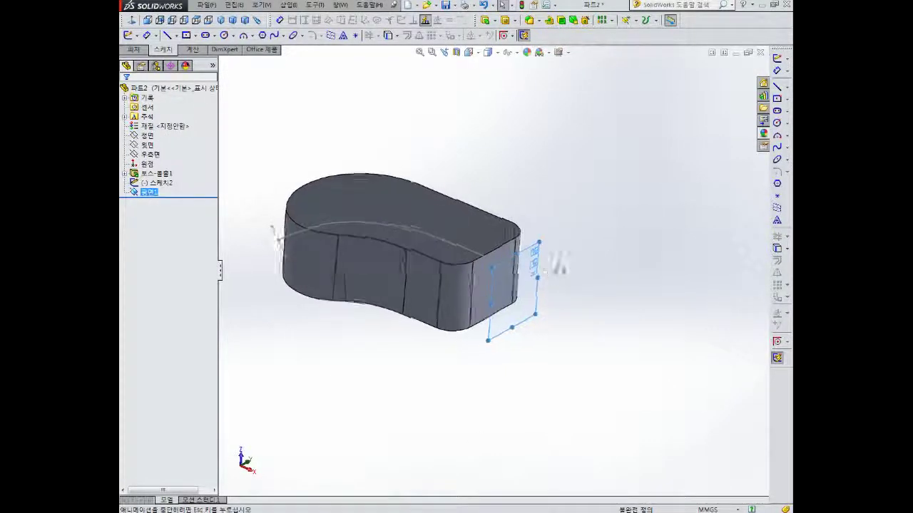
{"action": "scroll", "coordinate": [548, 289], "scroll_direction": "up", "scroll_amount": 5}
{"action": "mouse_move", "coordinate": [528, 259]}
{"action": "middle_mouse_down"}
{"action": "mouse_move", "coordinate": [644, 145]}
{"action": "mouse_move", "coordinate": [649, 127]}
{"action": "middle_mouse_up"}
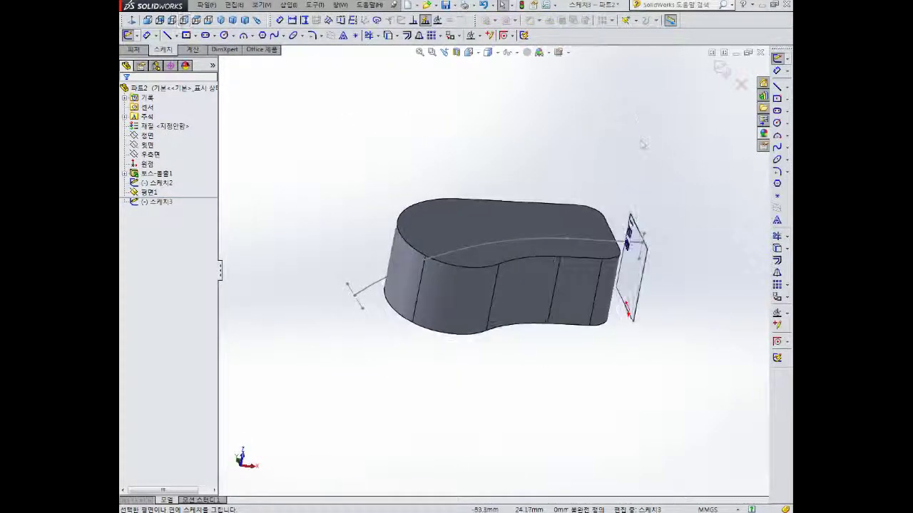
{"action": "key", "text": "ctrl+z"}
- Start a new sketch on the reference plane beyond the block's flat end face
{"action": "middle_click_drag", "start_coordinate": [607, 222], "coordinate": [597, 305]}
{"action": "scroll", "coordinate": [530, 292], "scroll_direction": "down", "scroll_amount": 3}
{"action": "scroll", "coordinate": [531, 285], "scroll_direction": "down", "scroll_amount": 3}
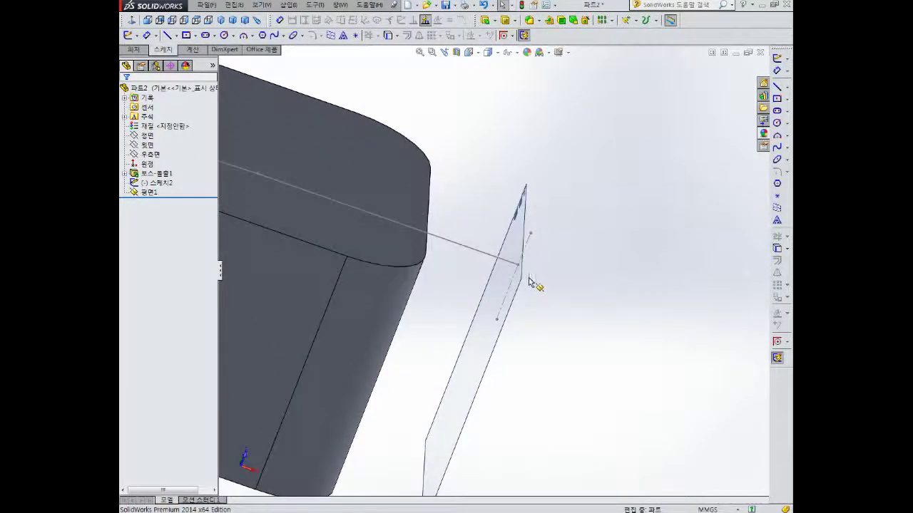
{"action": "middle_click_drag", "start_coordinate": [522, 243], "coordinate": [503, 280]}
{"action": "scroll", "coordinate": [487, 286], "scroll_direction": "down", "scroll_amount": 4}
{"action": "scroll", "coordinate": [486, 284], "scroll_direction": "up", "scroll_amount": 5}
{"action": "left_click", "coordinate": [486, 284]}
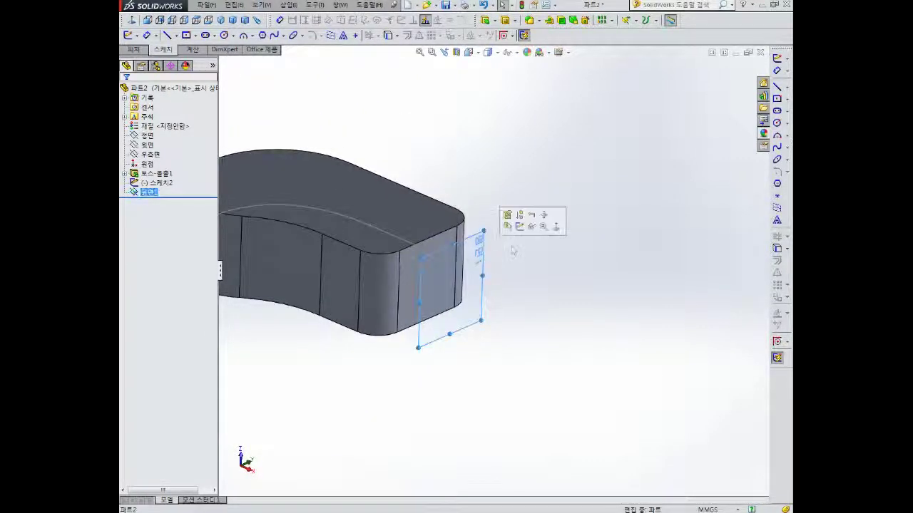
{"action": "left_click", "coordinate": [518, 228]}
{"action": "middle_click_drag", "start_coordinate": [479, 246], "coordinate": [571, 215]}
{"action": "scroll", "coordinate": [562, 232], "scroll_direction": "up", "scroll_amount": 6}
{"action": "middle_click_drag", "start_coordinate": [550, 244], "coordinate": [584, 192]}
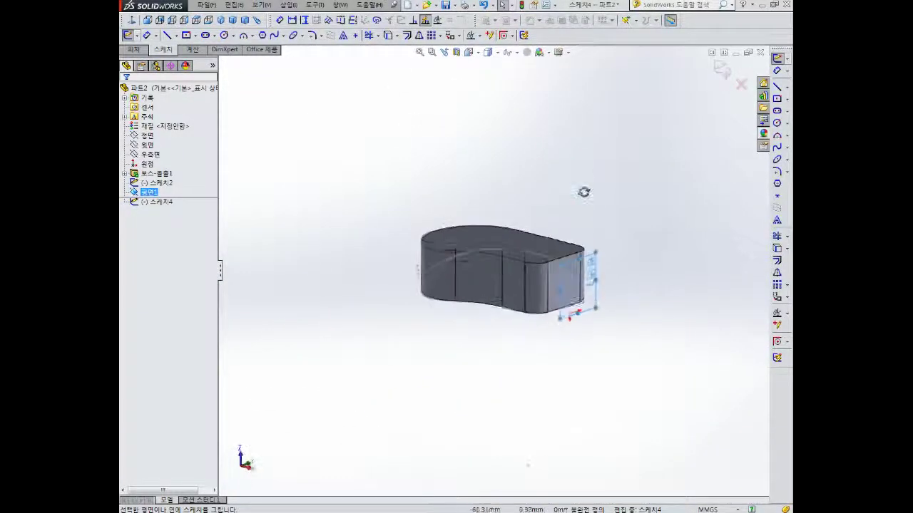
{"action": "scroll", "coordinate": [589, 301], "scroll_direction": "down", "scroll_amount": 2}
- Sketch a three-point arc across the reference plane and reshape it to bulge upward with a radius of about 82 mm
{"action": "left_click", "coordinate": [777, 135]}
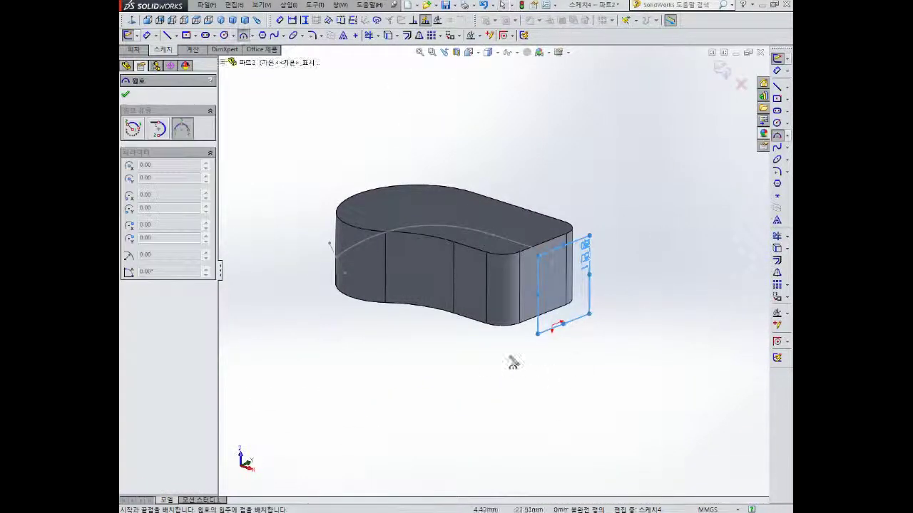
{"action": "left_click", "coordinate": [483, 356]}
{"action": "left_click", "coordinate": [686, 254]}
{"action": "left_click", "coordinate": [587, 363]}
{"action": "key", "text": "Escape"}
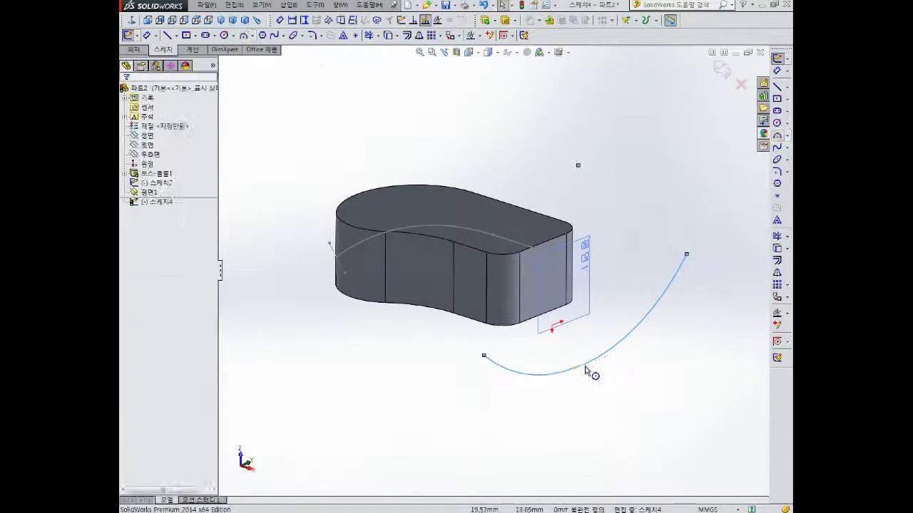
{"action": "left_click_drag", "start_coordinate": [587, 374], "coordinate": [582, 270]}
- Make the arc on the reference plane coincident with the outer endpoint of the side path sketch
{"action": "scroll", "coordinate": [576, 362], "scroll_direction": "up", "scroll_amount": 4}
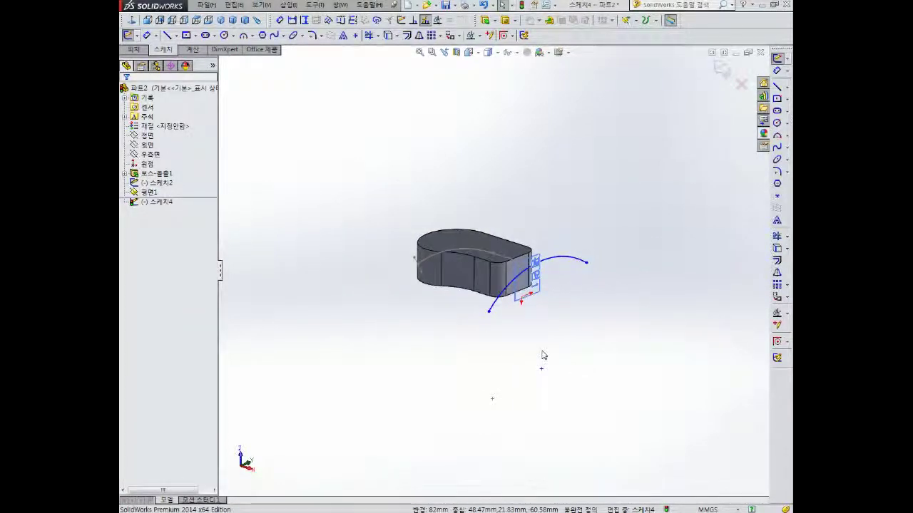
{"action": "scroll", "coordinate": [529, 310], "scroll_direction": "down", "scroll_amount": 5}
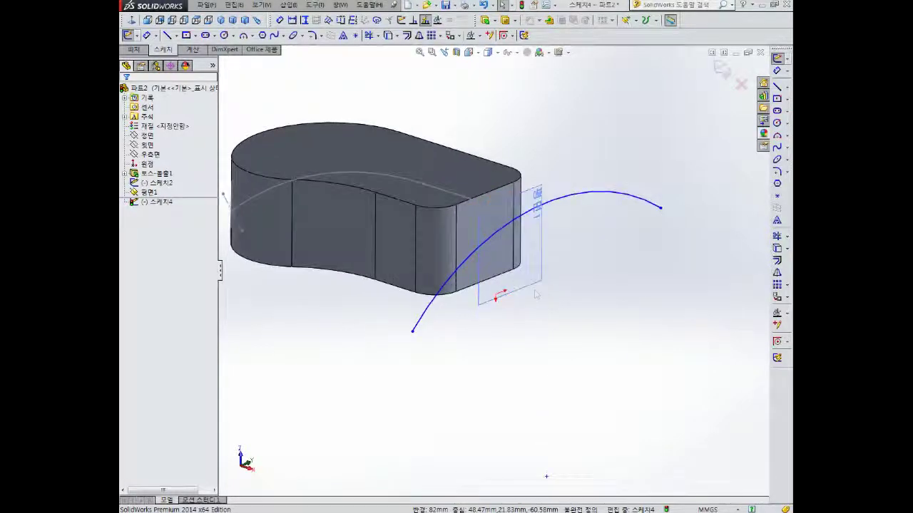
{"action": "scroll", "coordinate": [531, 223], "scroll_direction": "up", "scroll_amount": 2}
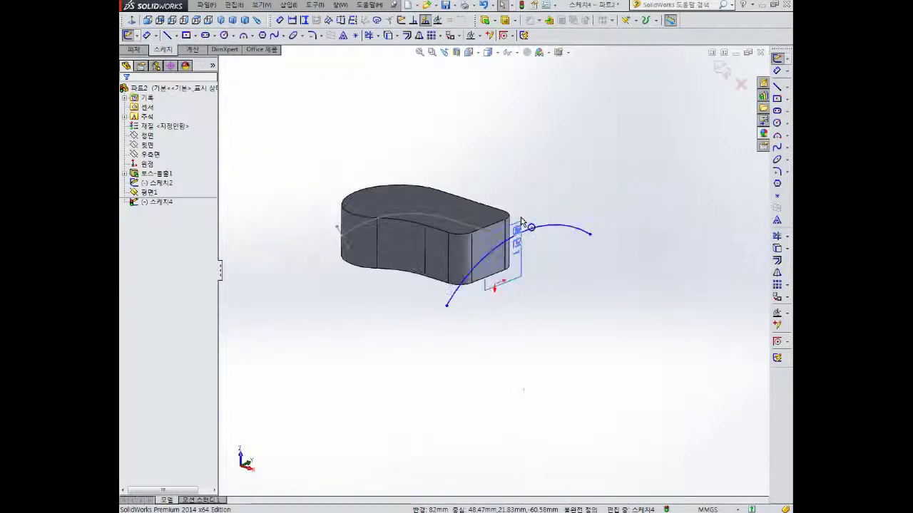
{"action": "scroll", "coordinate": [499, 285], "scroll_direction": "down", "scroll_amount": 5}
{"action": "left_click", "coordinate": [491, 297]}
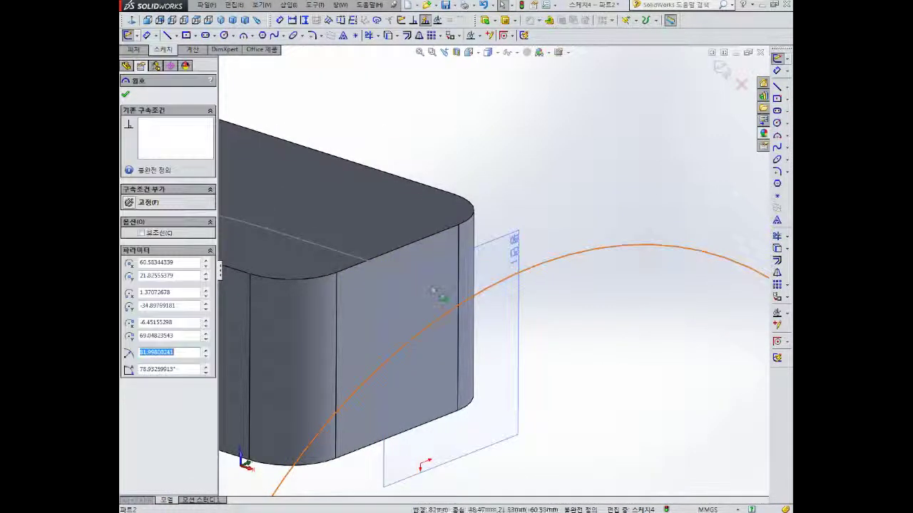
{"action": "middle_click_drag", "start_coordinate": [456, 326], "coordinate": [533, 341]}
{"action": "left_click", "coordinate": [534, 341]}
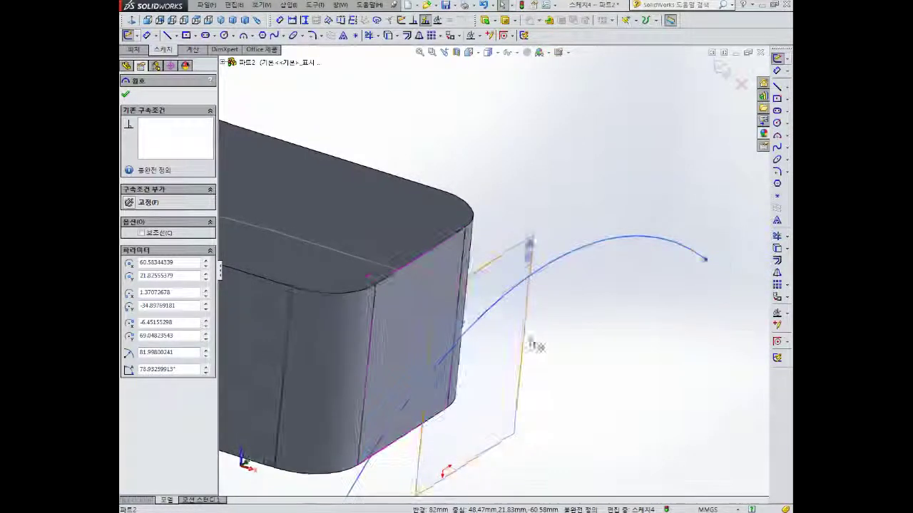
{"action": "left_click", "coordinate": [484, 312]}
{"action": "middle_click_drag", "start_coordinate": [489, 320], "coordinate": [483, 312]}
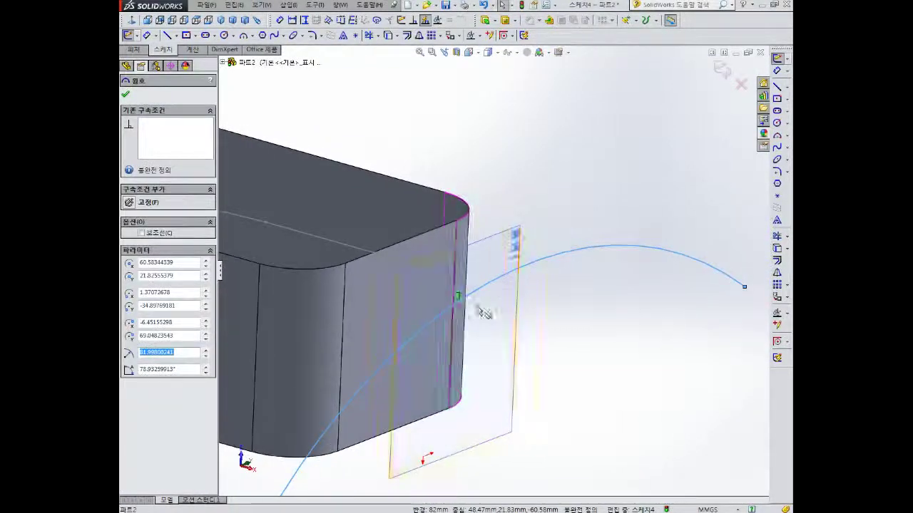
{"action": "left_click", "coordinate": [431, 271], "text": "ctrl"}
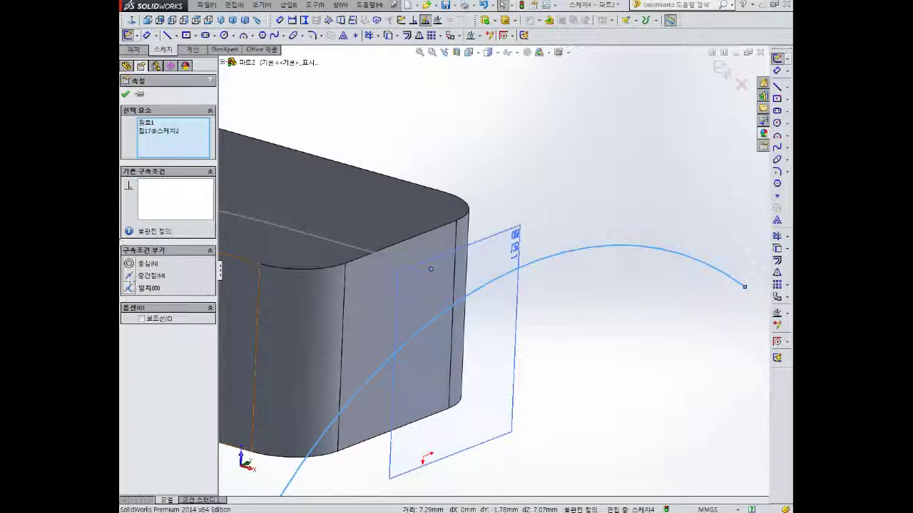
{"action": "left_click", "coordinate": [130, 288]}
{"action": "scroll", "coordinate": [495, 448], "scroll_direction": "up", "scroll_amount": 5}
{"action": "key", "text": "Escape"}
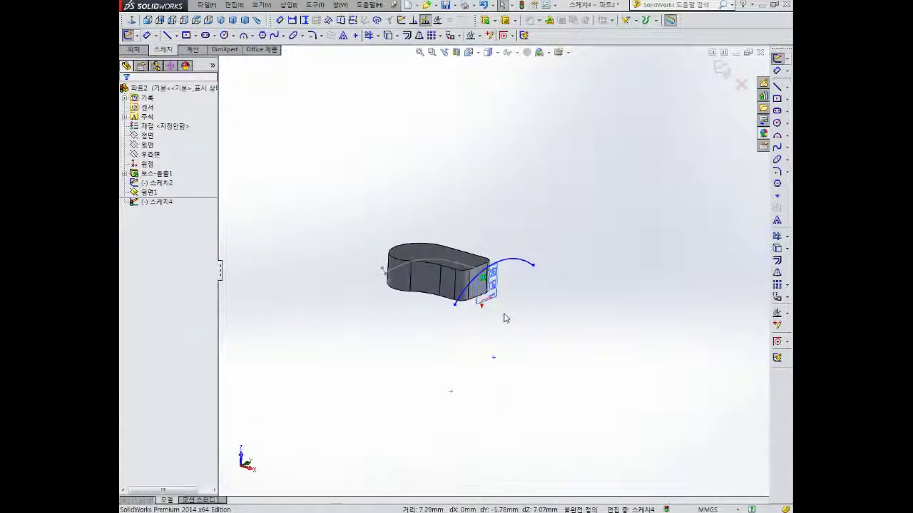
- Add a horizontal relation between the arc's center point and the side path's outer endpoint
{"action": "scroll", "coordinate": [502, 325], "scroll_direction": "down", "scroll_amount": 2}
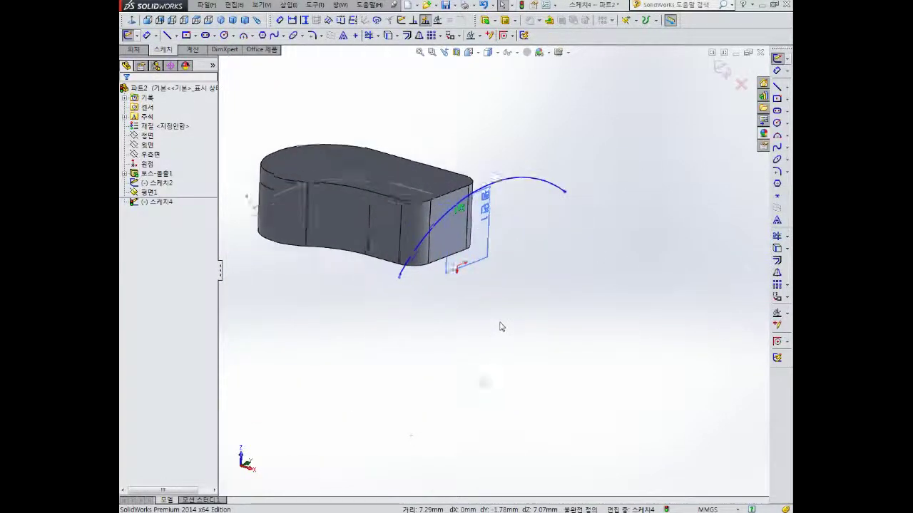
{"action": "left_click", "coordinate": [478, 397]}
{"action": "scroll", "coordinate": [474, 300], "scroll_direction": "up", "scroll_amount": 3}
{"action": "scroll", "coordinate": [467, 225], "scroll_direction": "down", "scroll_amount": 11}
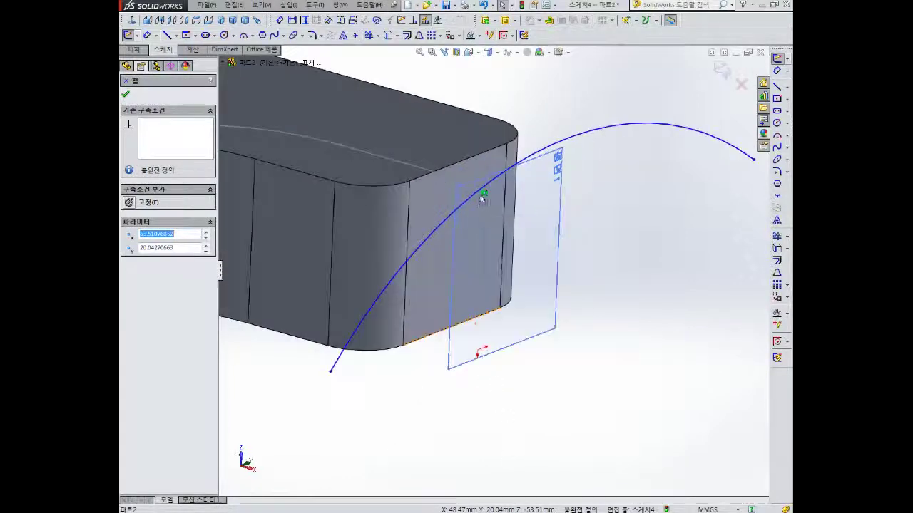
{"action": "scroll", "coordinate": [503, 214], "scroll_direction": "down", "scroll_amount": 4}
{"action": "left_click", "coordinate": [488, 268], "text": "ctrl"}
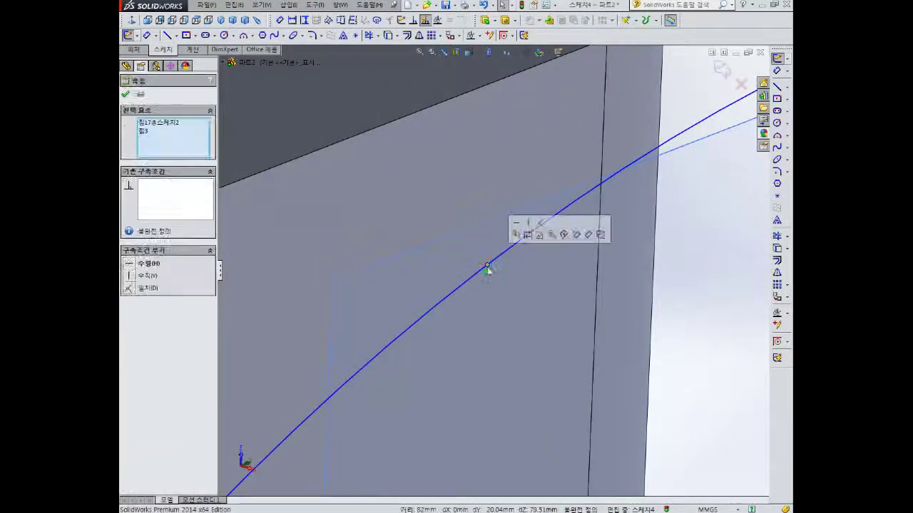
{"action": "left_click", "coordinate": [147, 263]}
{"action": "scroll", "coordinate": [345, 295], "scroll_direction": "up", "scroll_amount": 6}
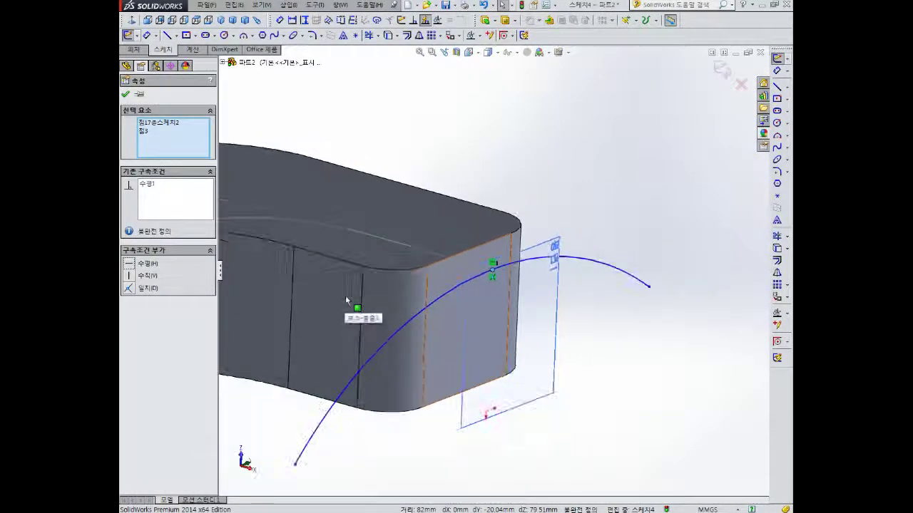
{"action": "mouse_move", "coordinate": [476, 475]}
{"action": "middle_mouse_down"}
{"action": "mouse_move", "coordinate": [383, 446]}
{"action": "mouse_move", "coordinate": [368, 328]}
{"action": "mouse_move", "coordinate": [413, 416]}
{"action": "mouse_move", "coordinate": [487, 471]}
{"action": "middle_mouse_up"}
{"action": "middle_click_drag", "start_coordinate": [405, 291], "coordinate": [411, 288]}
{"action": "left_click", "coordinate": [682, 354]}
- Dimension the arc's radius as 50 mm
{"action": "right_click_drag", "start_coordinate": [659, 349], "coordinate": [669, 296]}
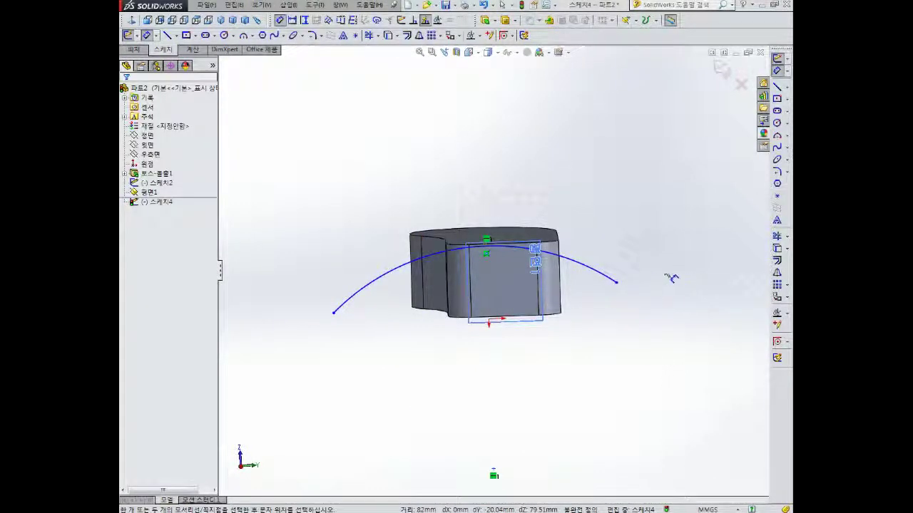
{"action": "left_click", "coordinate": [598, 275]}
{"action": "left_click", "coordinate": [615, 211]}
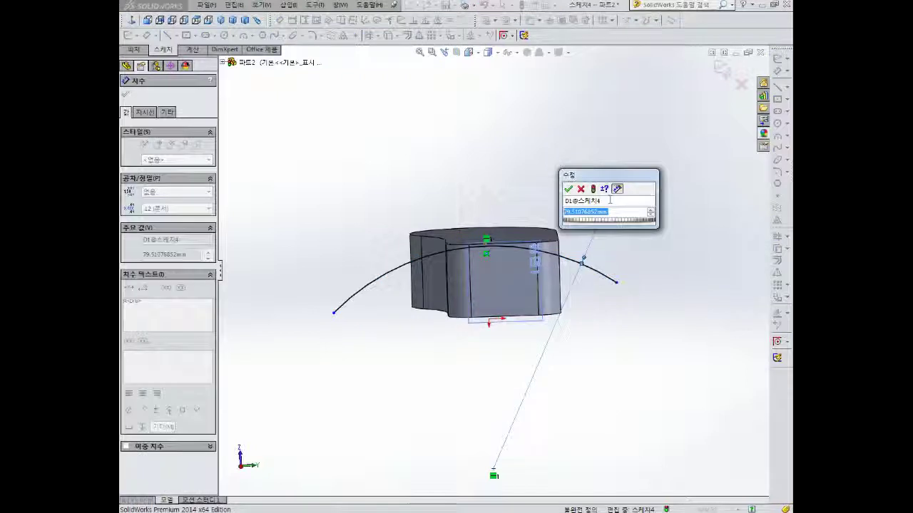
{"action": "type", "text": "50"}
{"action": "key", "text": "Return"}
- Lengthen the arc slightly at both ends so it reaches farther past the sides of the block
{"action": "mouse_move", "coordinate": [601, 197]}
{"action": "middle_mouse_down"}
{"action": "mouse_move", "coordinate": [611, 206]}
{"action": "mouse_move", "coordinate": [591, 261]}
{"action": "mouse_move", "coordinate": [574, 266]}
{"action": "middle_mouse_up"}
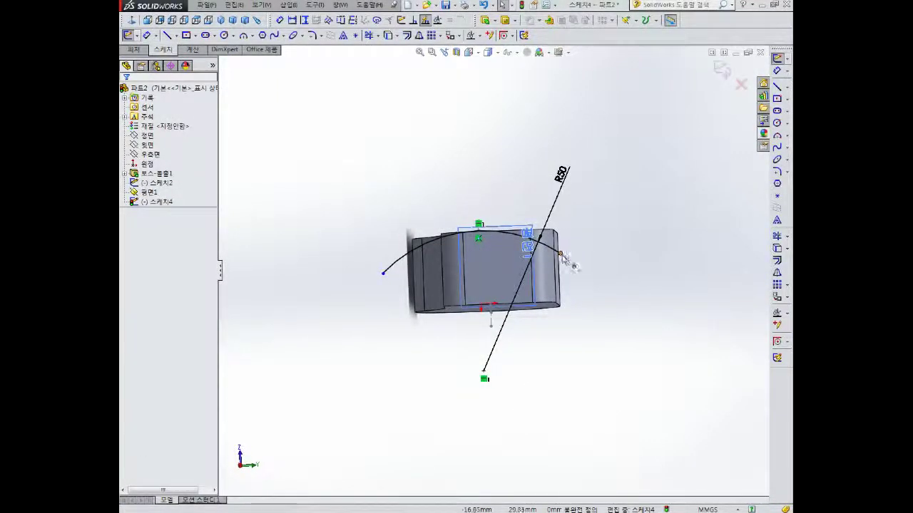
{"action": "left_click_drag", "start_coordinate": [564, 259], "coordinate": [576, 265]}
{"action": "left_click", "coordinate": [574, 268]}
{"action": "left_click_drag", "start_coordinate": [384, 274], "coordinate": [373, 284]}
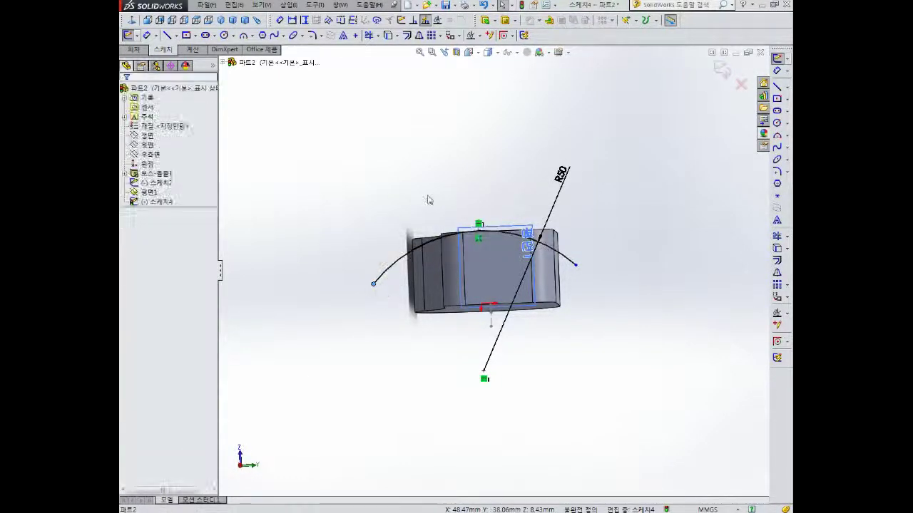
{"action": "mouse_move", "coordinate": [429, 199]}
{"action": "middle_mouse_down"}
{"action": "mouse_move", "coordinate": [527, 231]}
{"action": "mouse_move", "coordinate": [538, 263]}
{"action": "middle_mouse_up"}
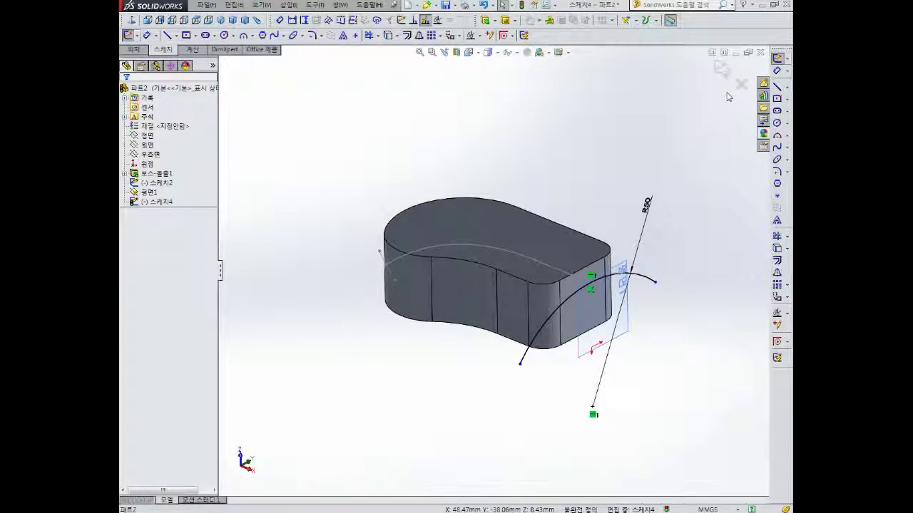
- Sketch three connected lines above the block that join the arc's two endpoints into a closed outline
{"action": "mouse_move", "coordinate": [636, 202]}
{"action": "middle_mouse_down"}
{"action": "mouse_move", "coordinate": [616, 159]}
{"action": "mouse_move", "coordinate": [573, 191]}
{"action": "mouse_move", "coordinate": [552, 179]}
{"action": "middle_mouse_up"}
{"action": "left_click", "coordinate": [778, 87]}
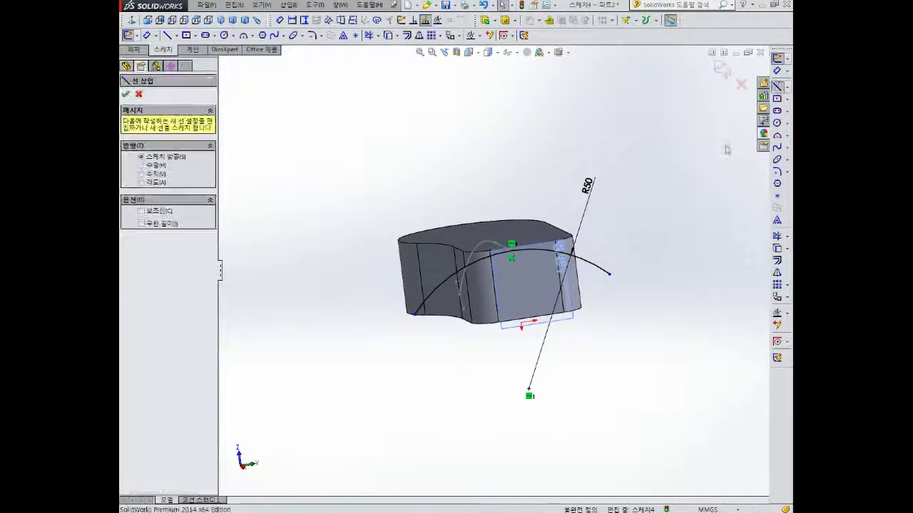
{"action": "left_click", "coordinate": [415, 314]}
{"action": "left_click", "coordinate": [354, 185]}
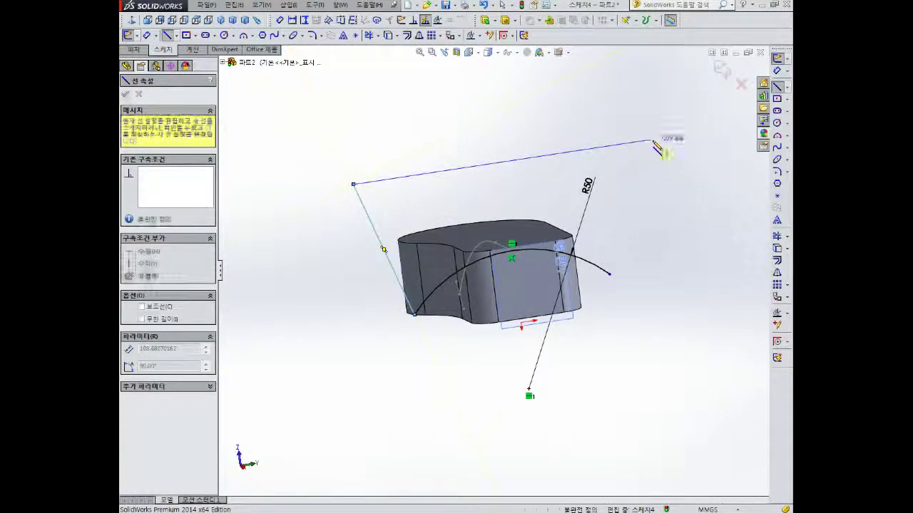
{"action": "left_click", "coordinate": [651, 140]}
{"action": "left_click", "coordinate": [611, 273]}
{"action": "key", "text": "Escape"}
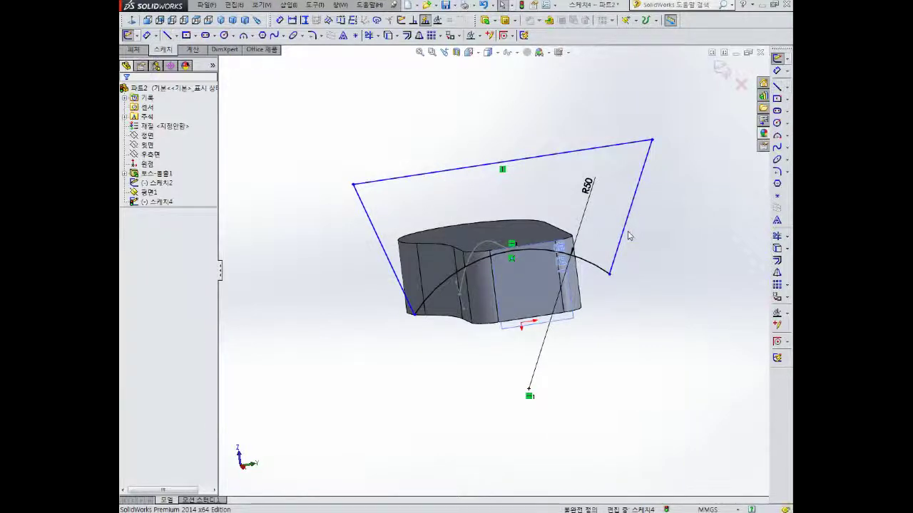
- Delete the three lines joining the arc's endpoints, keeping only the arc
{"action": "left_click", "coordinate": [625, 236]}
{"action": "key", "text": "Delete"}
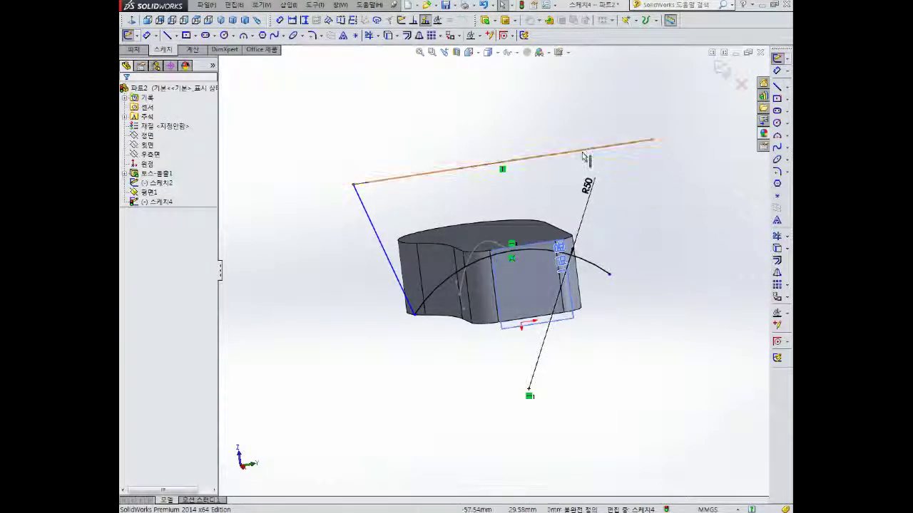
{"action": "left_click", "coordinate": [584, 157]}
{"action": "key", "text": "Delete"}
{"action": "left_click", "coordinate": [372, 230]}
{"action": "key", "text": "Delete"}
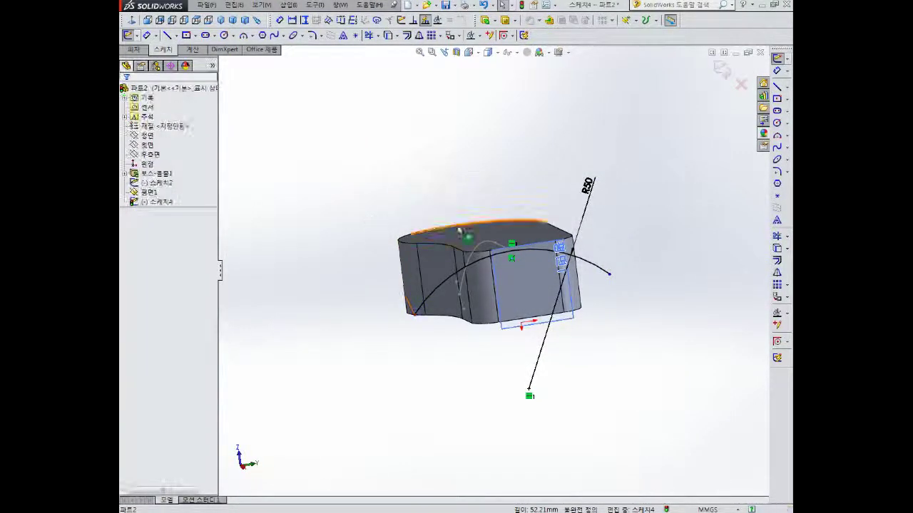
- Exit the arc sketch and inspect the arc together with the side path sketch
{"action": "middle_click_drag", "start_coordinate": [462, 230], "coordinate": [676, 311]}
{"action": "middle_click_drag", "start_coordinate": [636, 175], "coordinate": [654, 179]}
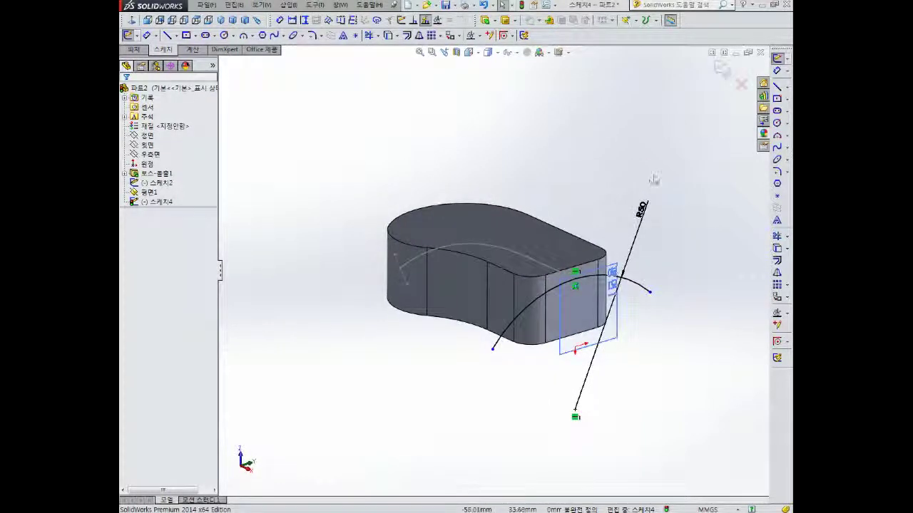
{"action": "left_click", "coordinate": [722, 67]}
{"action": "mouse_move", "coordinate": [722, 68]}
{"action": "middle_mouse_down"}
{"action": "mouse_move", "coordinate": [591, 190]}
{"action": "mouse_move", "coordinate": [656, 185]}
{"action": "mouse_move", "coordinate": [625, 157]}
{"action": "mouse_move", "coordinate": [612, 192]}
{"action": "mouse_move", "coordinate": [679, 221]}
{"action": "middle_mouse_up"}
{"action": "left_click", "coordinate": [621, 264]}
{"action": "left_click", "coordinate": [679, 220]}
{"action": "left_click", "coordinate": [516, 251]}
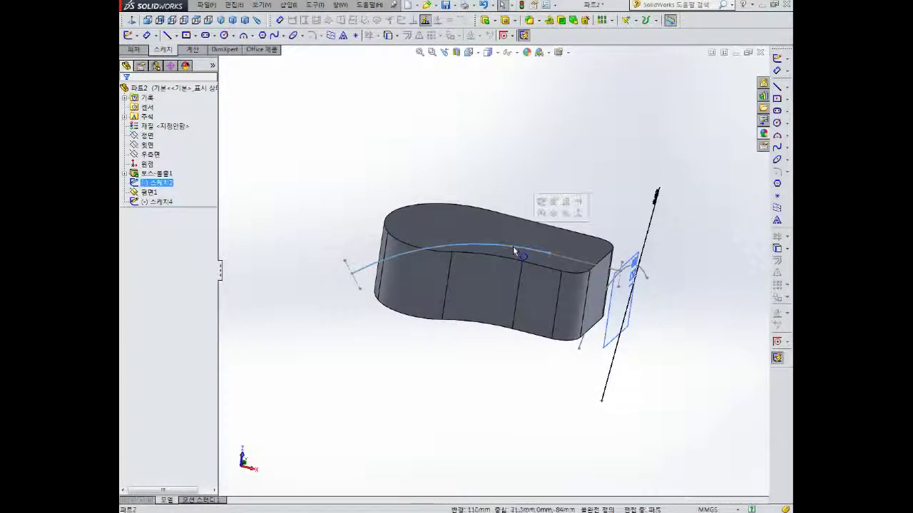
{"action": "middle_click_drag", "start_coordinate": [624, 239], "coordinate": [586, 218]}
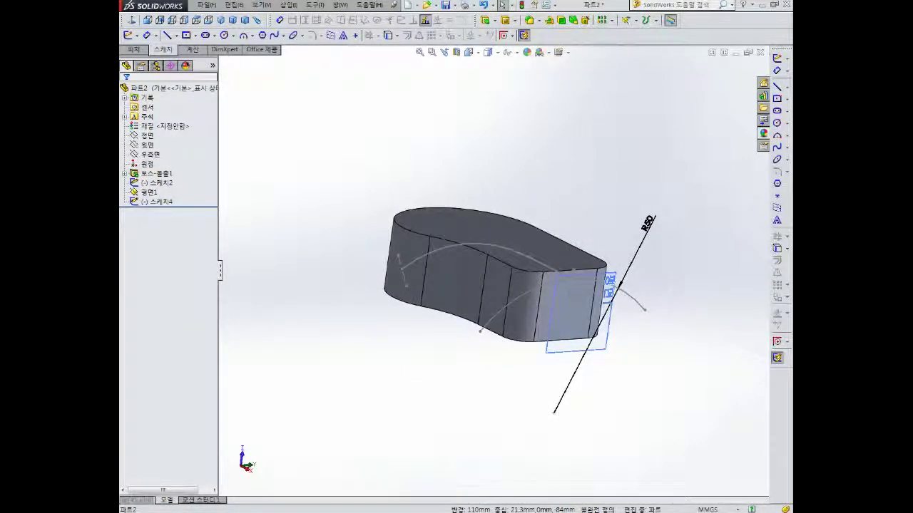
- Display the surface modeling tools and float them above the model in the graphics area
{"action": "right_click", "coordinate": [617, 37]}
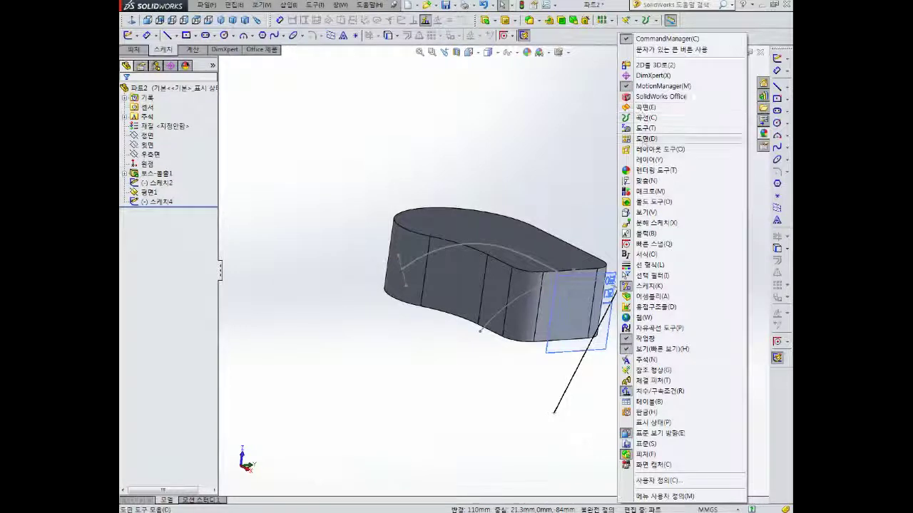
{"action": "left_click", "coordinate": [643, 108]}
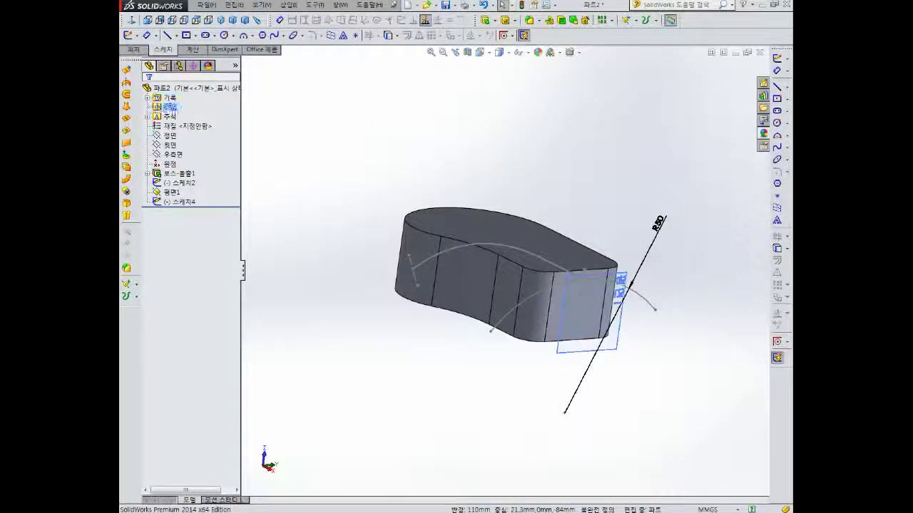
{"action": "left_click_drag", "start_coordinate": [127, 60], "coordinate": [323, 80]}
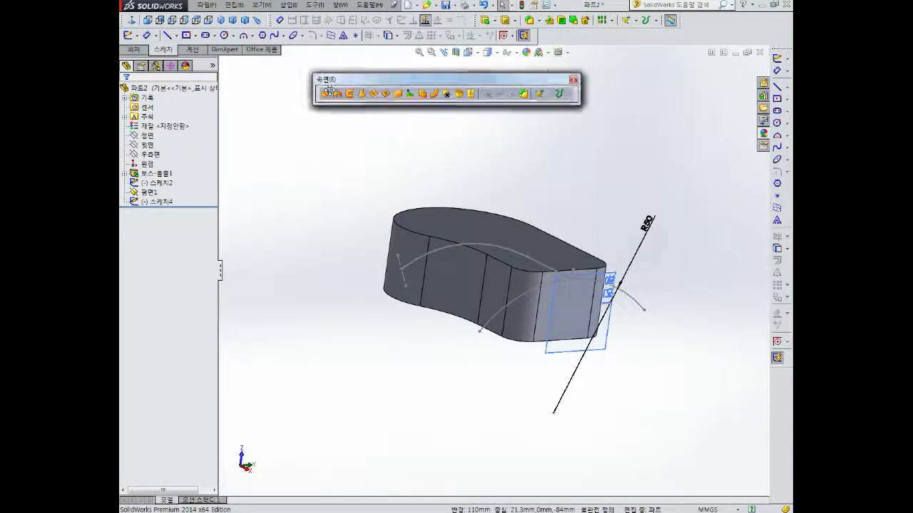
{"action": "right_click", "coordinate": [645, 50]}
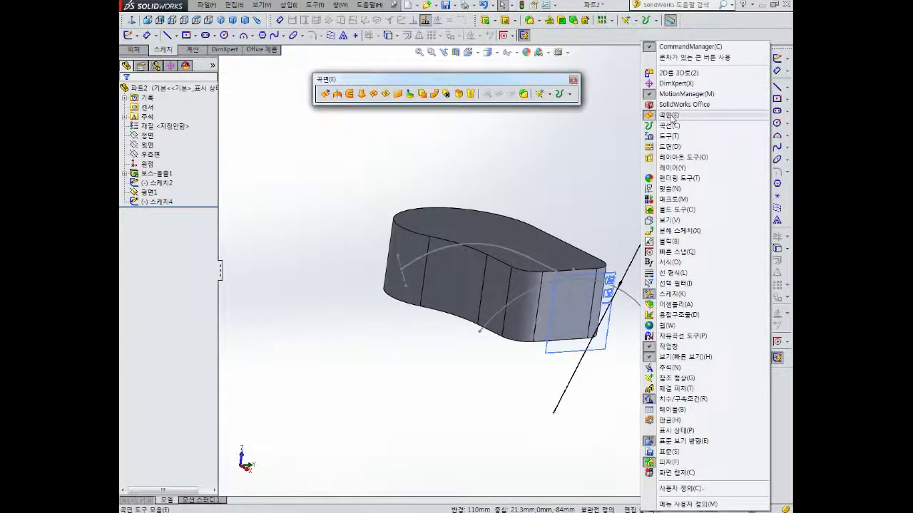
{"action": "left_click", "coordinate": [611, 49]}
{"action": "right_click", "coordinate": [623, 37]}
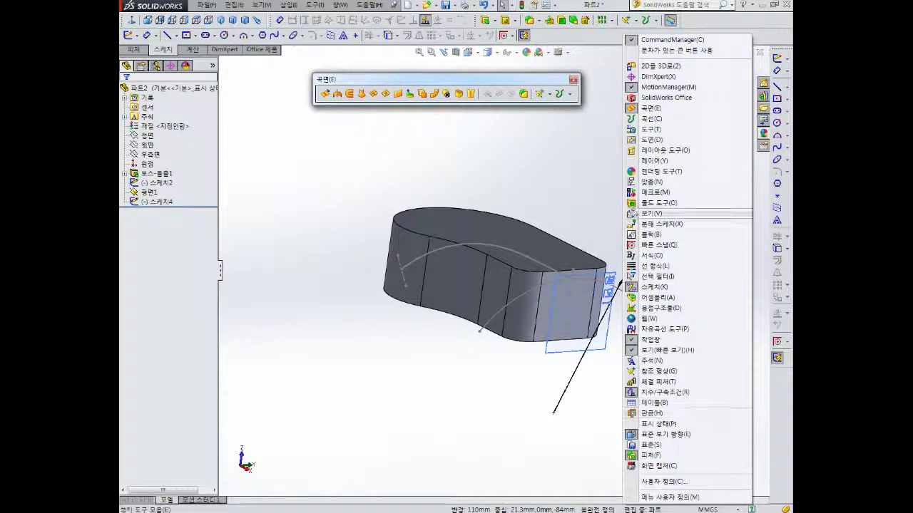
{"action": "left_click", "coordinate": [580, 143]}
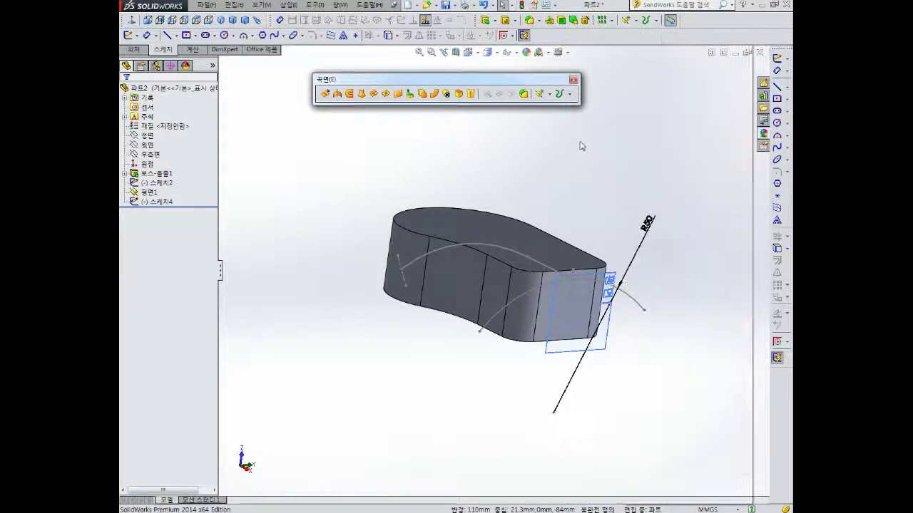
{"action": "left_click_drag", "start_coordinate": [497, 80], "coordinate": [531, 79]}
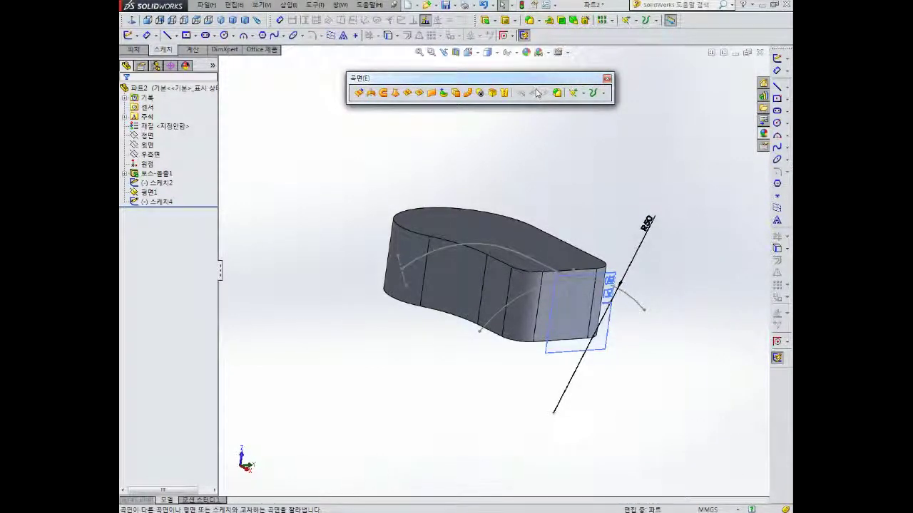
- Create a swept surface using the 50 mm radius arc as the profile and the side sketch curve as the path
{"action": "left_click", "coordinate": [383, 93]}
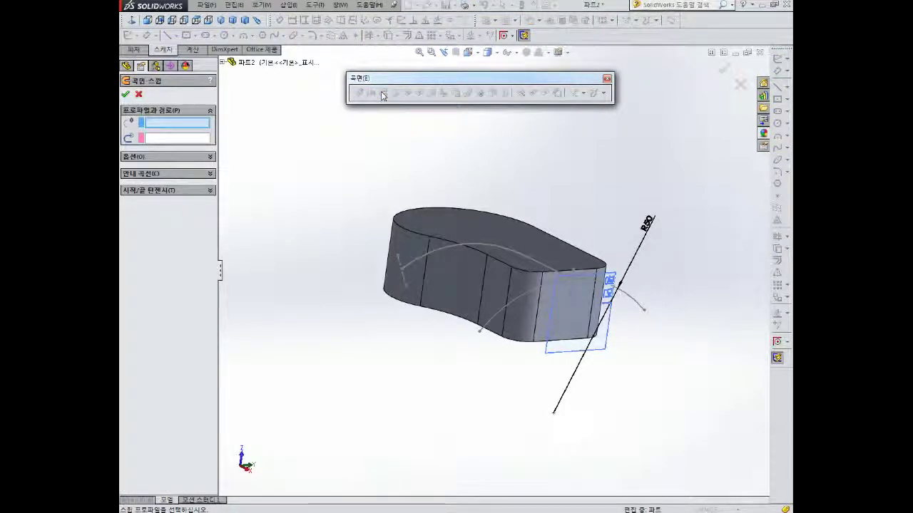
{"action": "mouse_move", "coordinate": [461, 153]}
{"action": "middle_mouse_down"}
{"action": "mouse_move", "coordinate": [497, 179]}
{"action": "mouse_move", "coordinate": [613, 200]}
{"action": "mouse_move", "coordinate": [667, 267]}
{"action": "middle_mouse_up"}
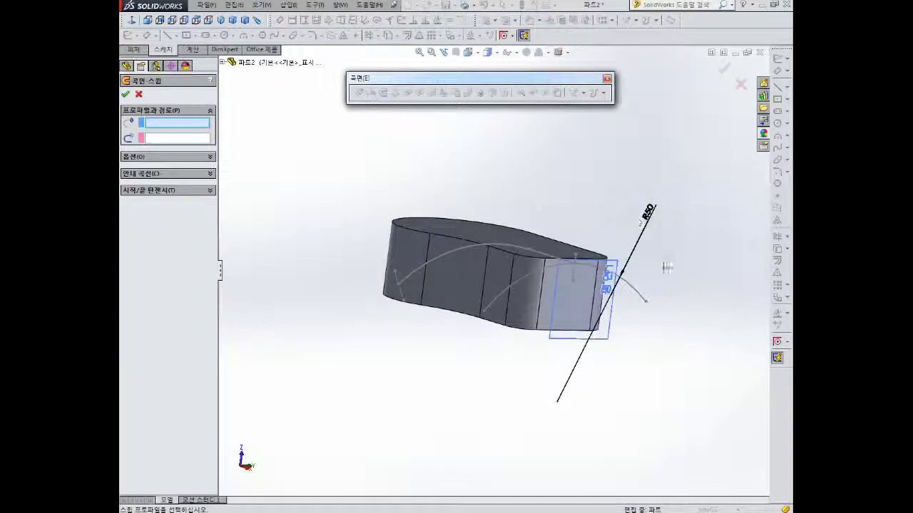
{"action": "left_click", "coordinate": [637, 296]}
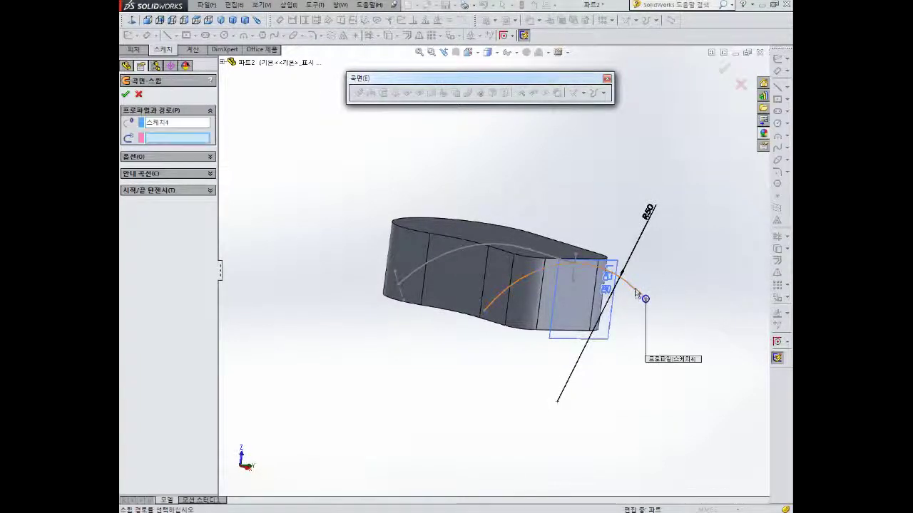
{"action": "mouse_move", "coordinate": [642, 300]}
{"action": "middle_mouse_down"}
{"action": "mouse_move", "coordinate": [633, 238]}
{"action": "mouse_move", "coordinate": [530, 257]}
{"action": "mouse_move", "coordinate": [609, 195]}
{"action": "mouse_move", "coordinate": [580, 202]}
{"action": "mouse_move", "coordinate": [584, 169]}
{"action": "mouse_move", "coordinate": [507, 193]}
{"action": "mouse_move", "coordinate": [499, 178]}
{"action": "mouse_move", "coordinate": [571, 214]}
{"action": "middle_mouse_up"}
{"action": "left_click", "coordinate": [528, 255]}
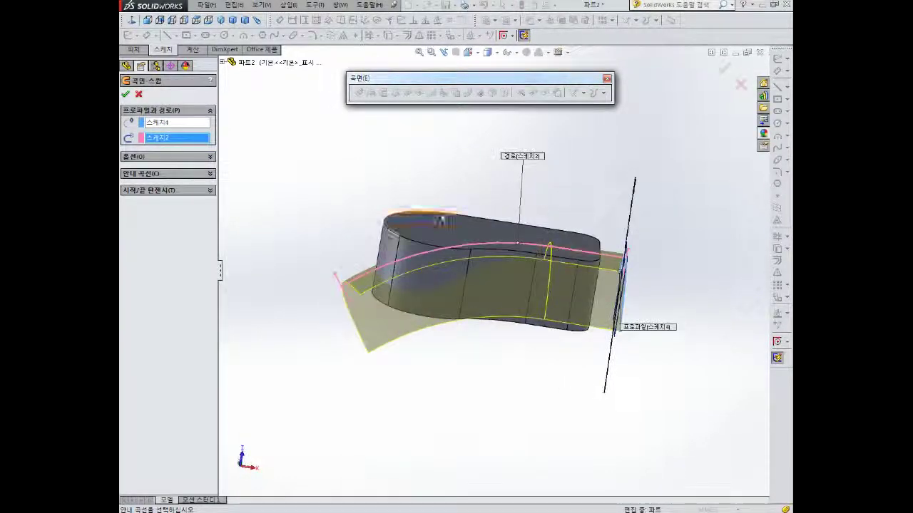
{"action": "left_click", "coordinate": [124, 95]}
- Examine from several angles how both faces of the swept surface pass through the extruded block
{"action": "middle_click_drag", "start_coordinate": [438, 157], "coordinate": [446, 274]}
{"action": "middle_click_drag", "start_coordinate": [471, 214], "coordinate": [422, 148]}
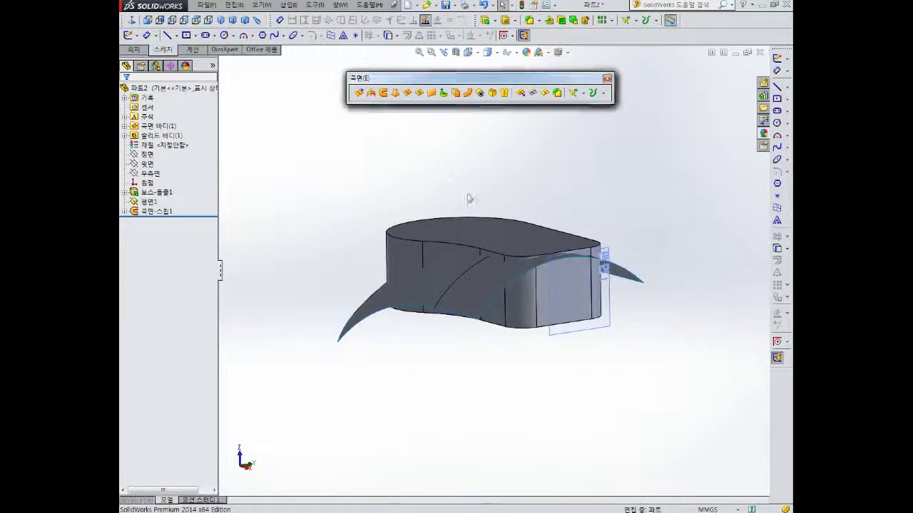
{"action": "middle_click_drag", "start_coordinate": [468, 197], "coordinate": [445, 179]}
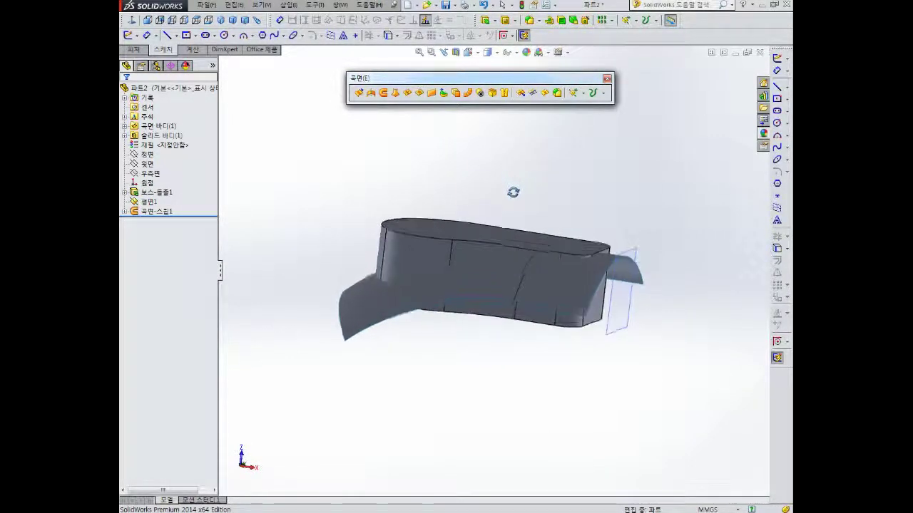
{"action": "middle_click_drag", "start_coordinate": [516, 184], "coordinate": [520, 198]}
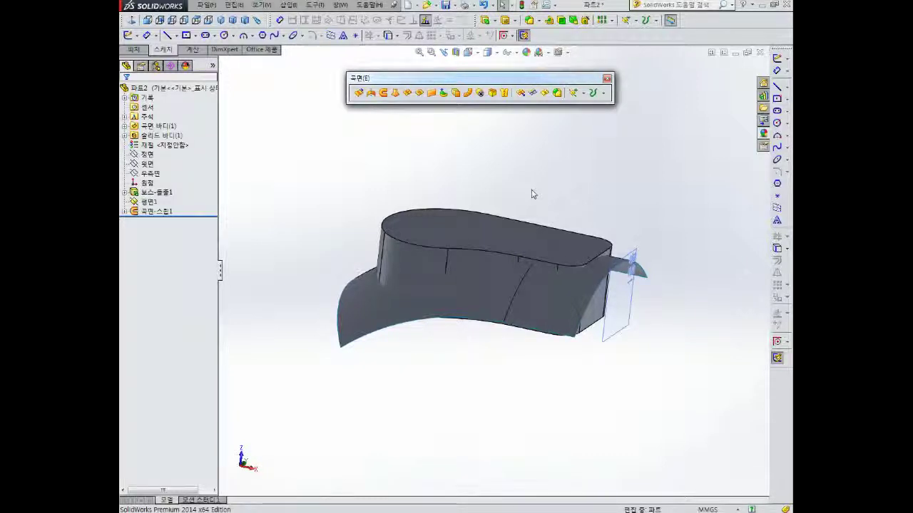
{"action": "middle_click_drag", "start_coordinate": [532, 193], "coordinate": [535, 202]}
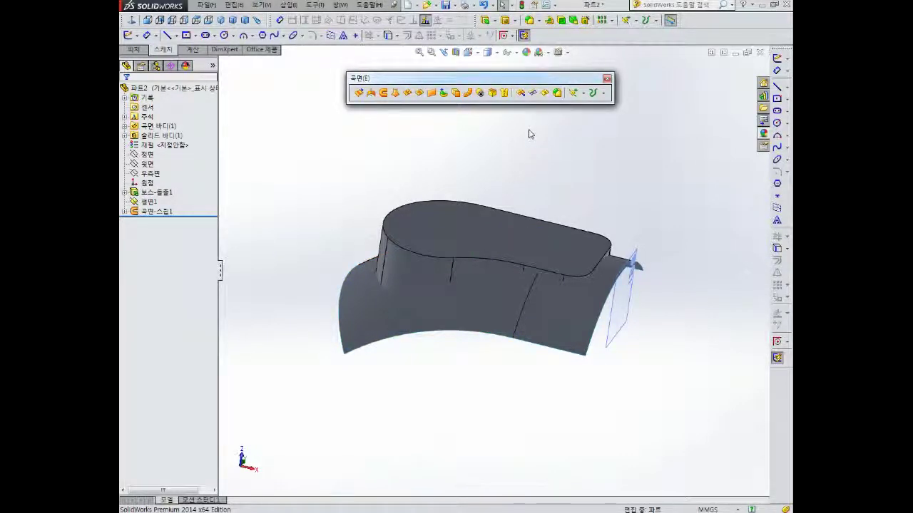
{"action": "middle_click_drag", "start_coordinate": [569, 165], "coordinate": [554, 221]}
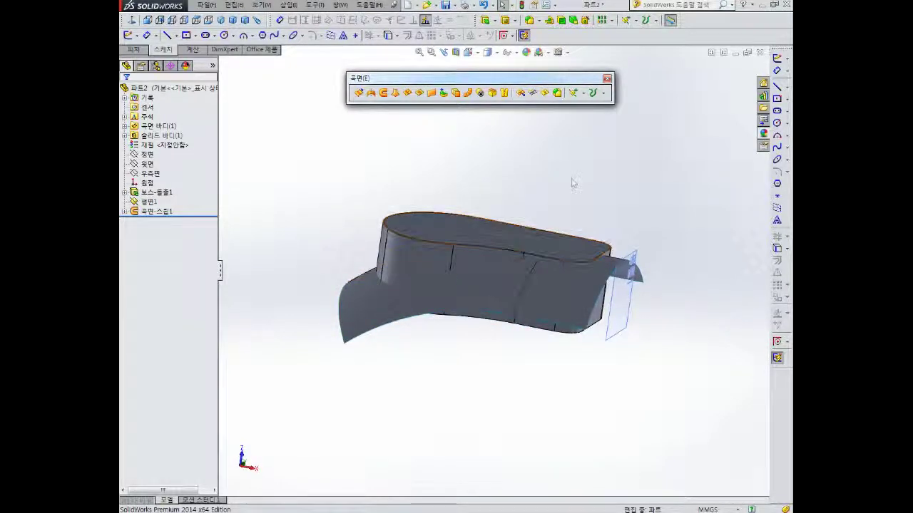
{"action": "middle_click_drag", "start_coordinate": [573, 181], "coordinate": [435, 210]}
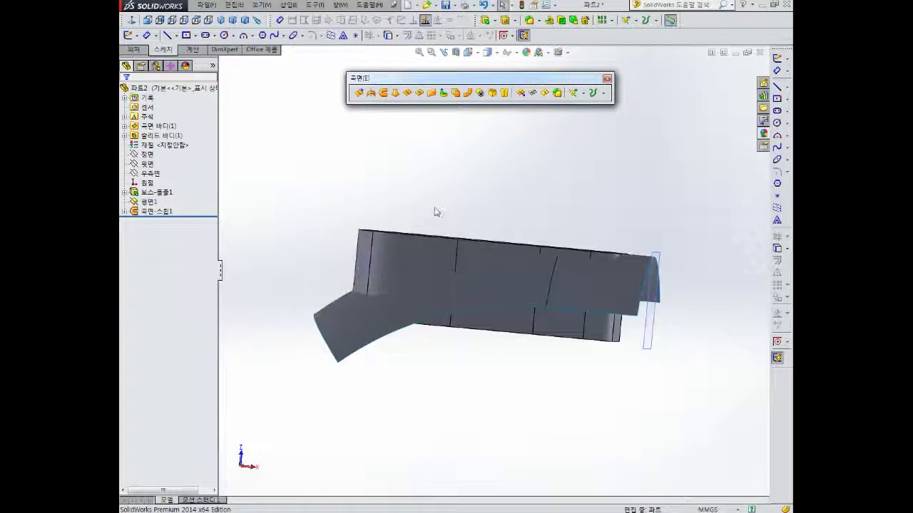
{"action": "left_click", "coordinate": [367, 325]}
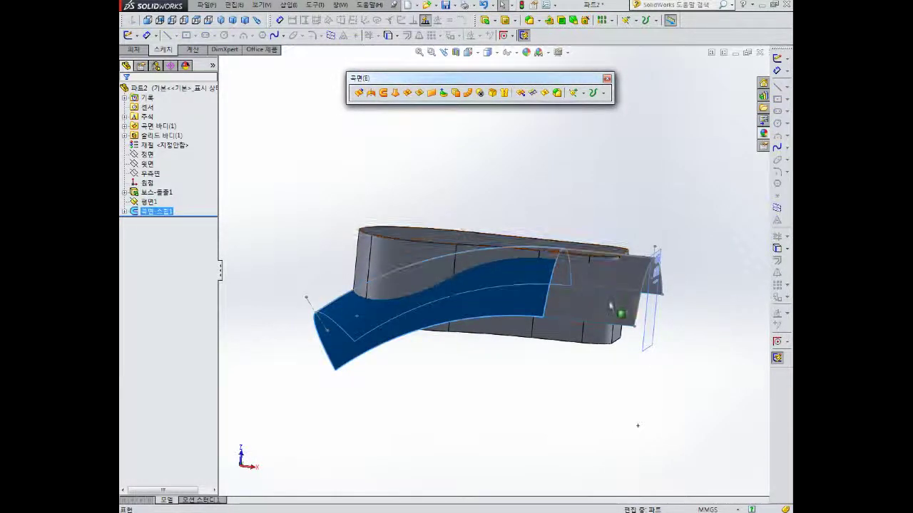
{"action": "left_click", "coordinate": [403, 300], "text": "ctrl"}
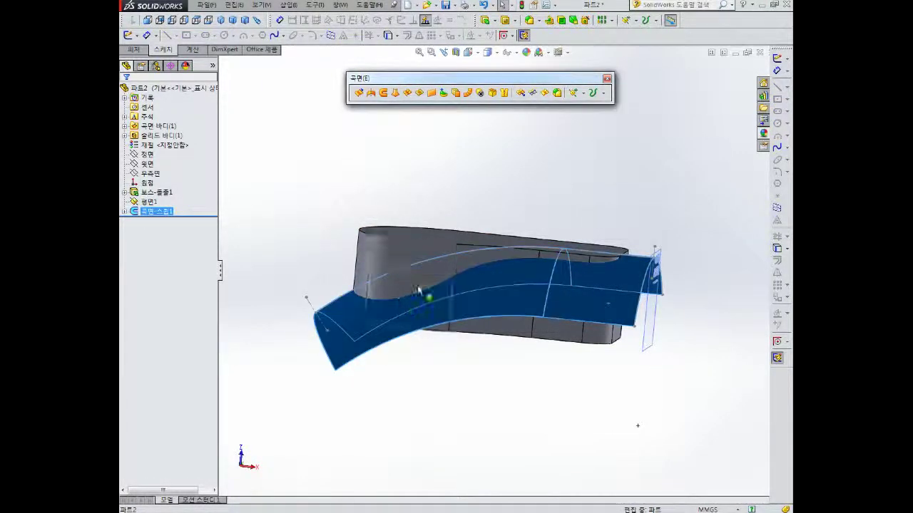
{"action": "middle_click_drag", "start_coordinate": [526, 288], "coordinate": [530, 258]}
{"action": "middle_click_drag", "start_coordinate": [536, 313], "coordinate": [481, 253]}
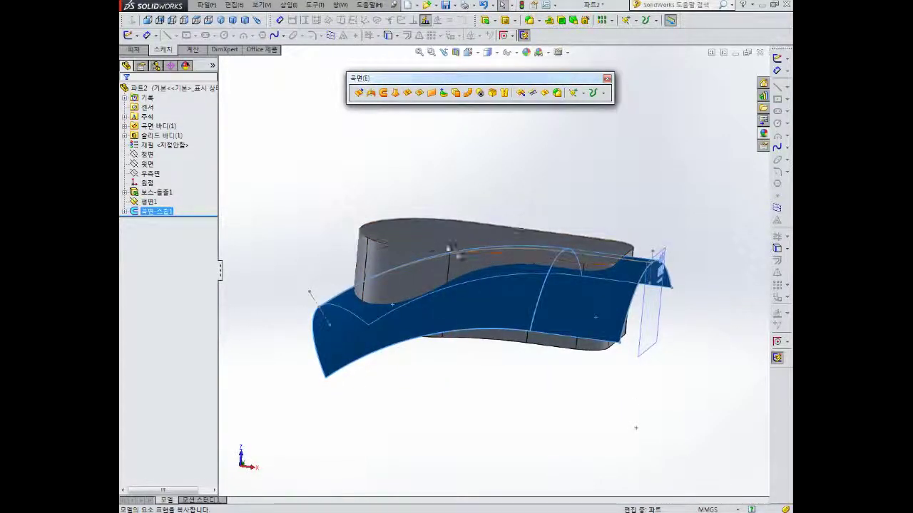
{"action": "left_click", "coordinate": [603, 149]}
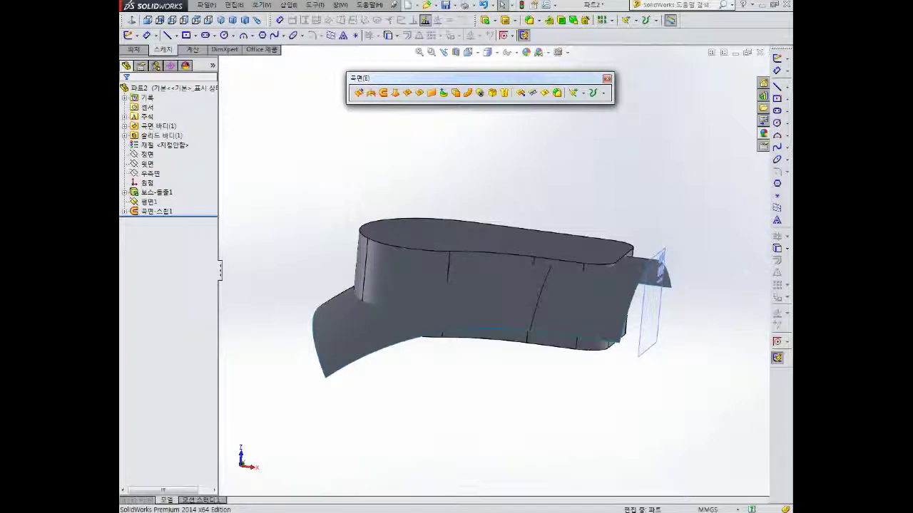
{"action": "right_click", "coordinate": [593, 41]}
{"action": "left_click", "coordinate": [581, 35]}
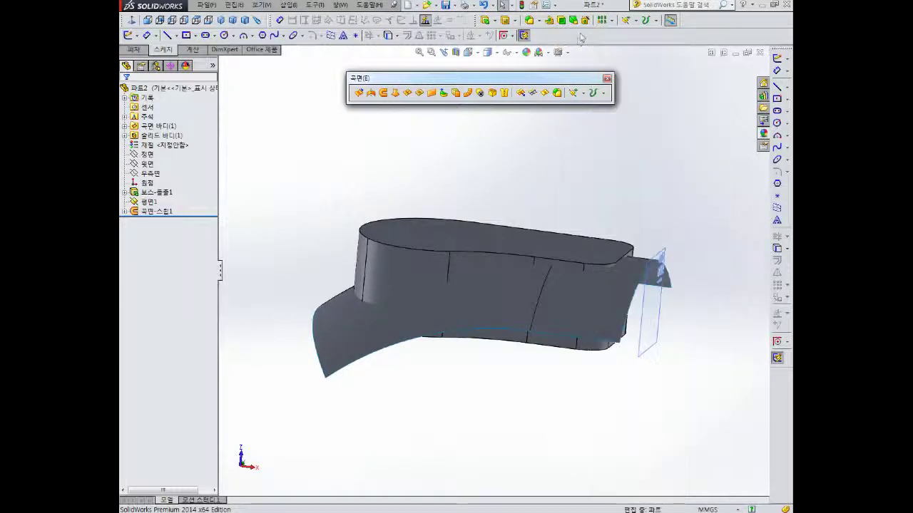
{"action": "right_click", "coordinate": [581, 35]}
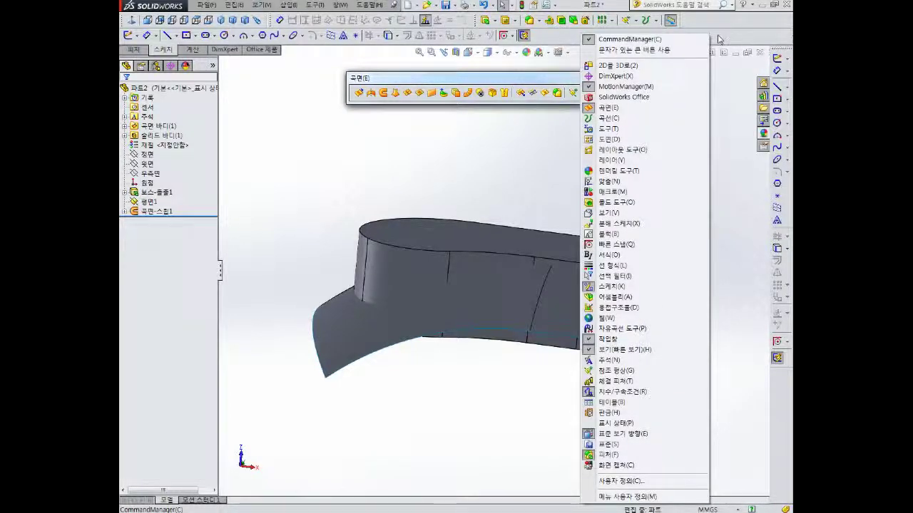
{"action": "key", "text": "Escape"}
{"action": "right_click", "coordinate": [664, 40]}
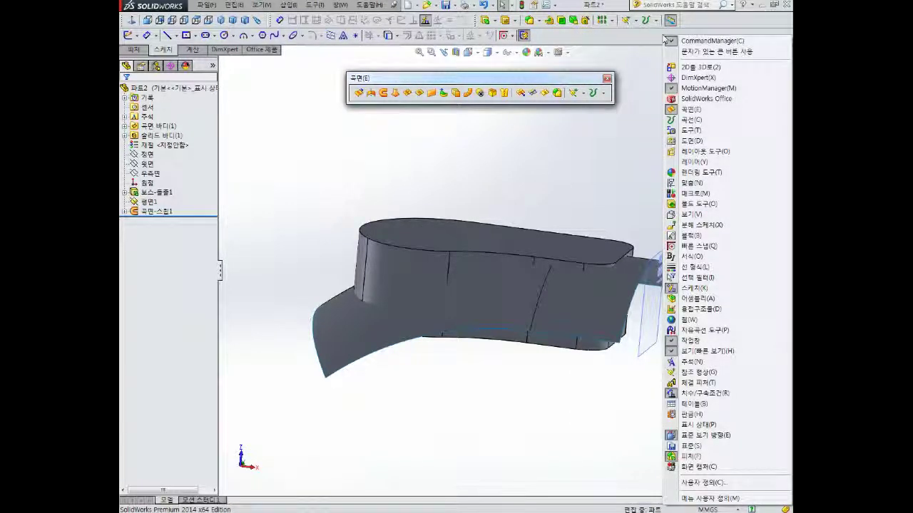
{"action": "key", "text": "Escape"}
{"action": "right_click", "coordinate": [610, 37]}
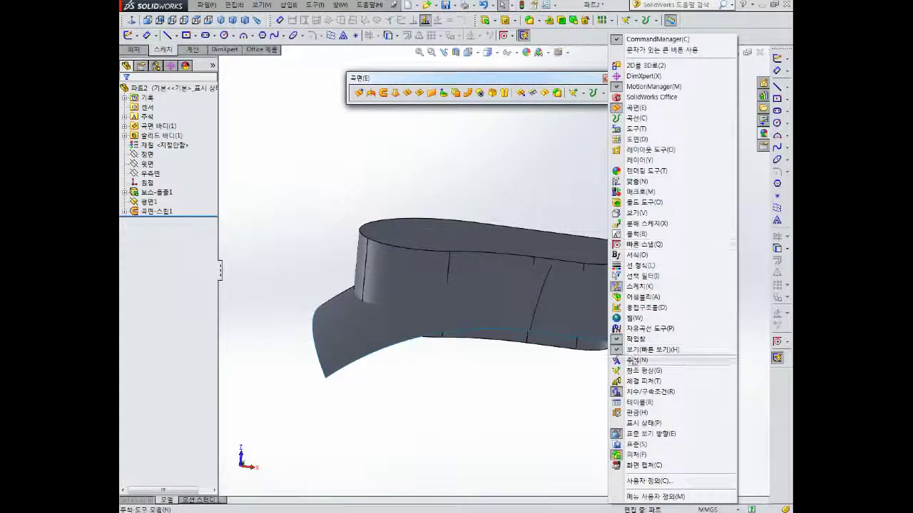
{"action": "left_click", "coordinate": [643, 482]}
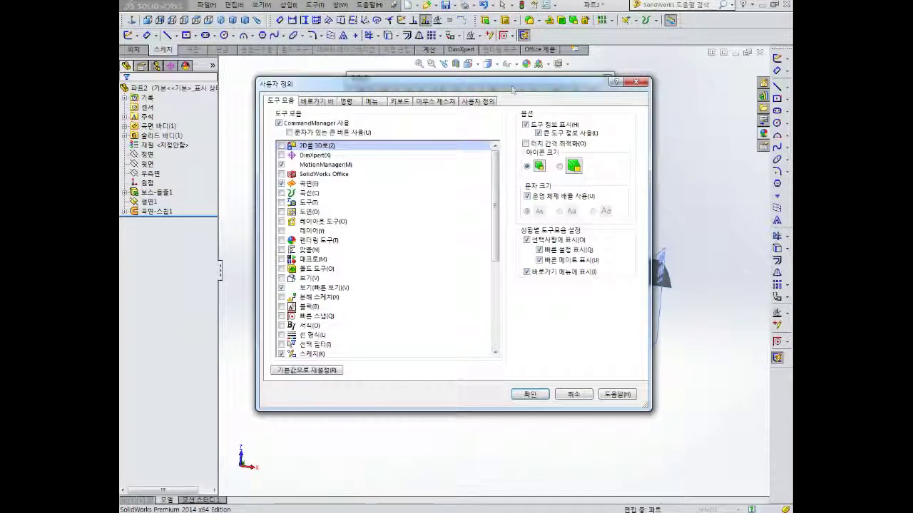
{"action": "left_click", "coordinate": [635, 82]}
{"action": "right_click", "coordinate": [601, 36]}
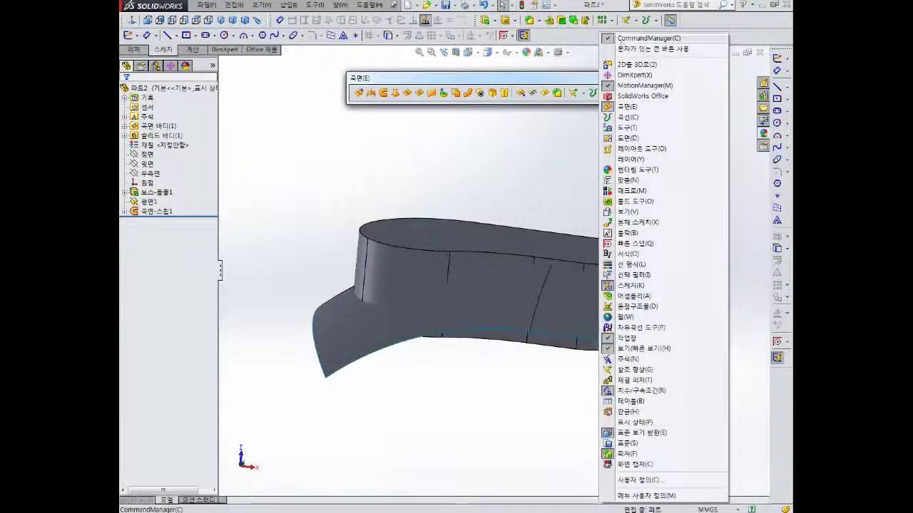
{"action": "left_click", "coordinate": [574, 37]}
- Open the interface customization settings and display the available commands of the Features (피처) category
{"action": "right_click", "coordinate": [574, 40]}
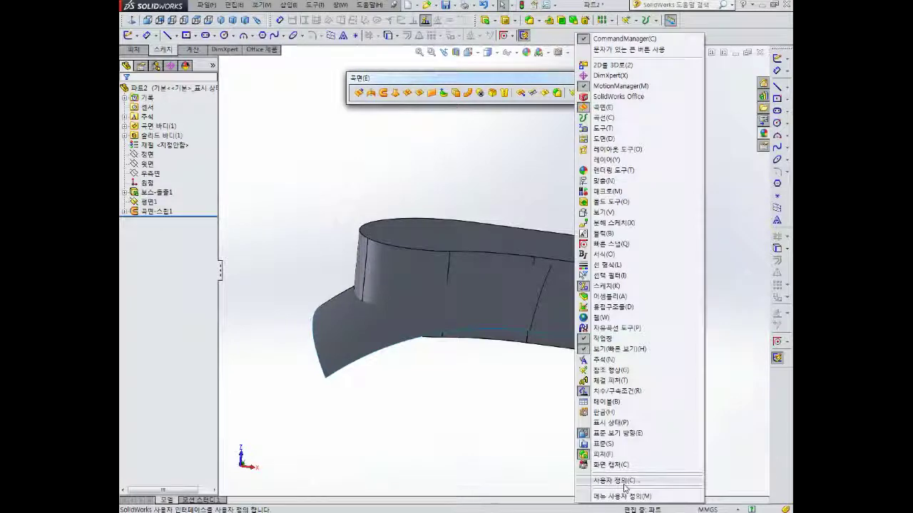
{"action": "left_click", "coordinate": [624, 487]}
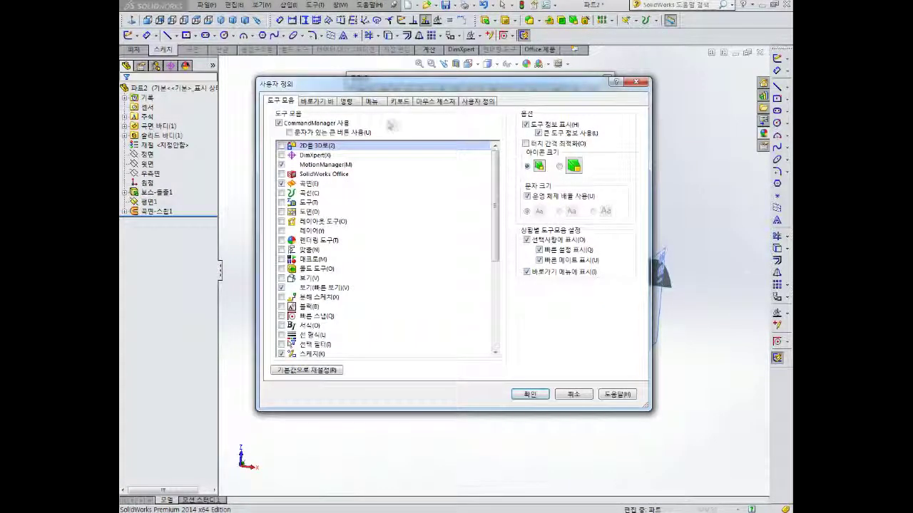
{"action": "left_click", "coordinate": [346, 102]}
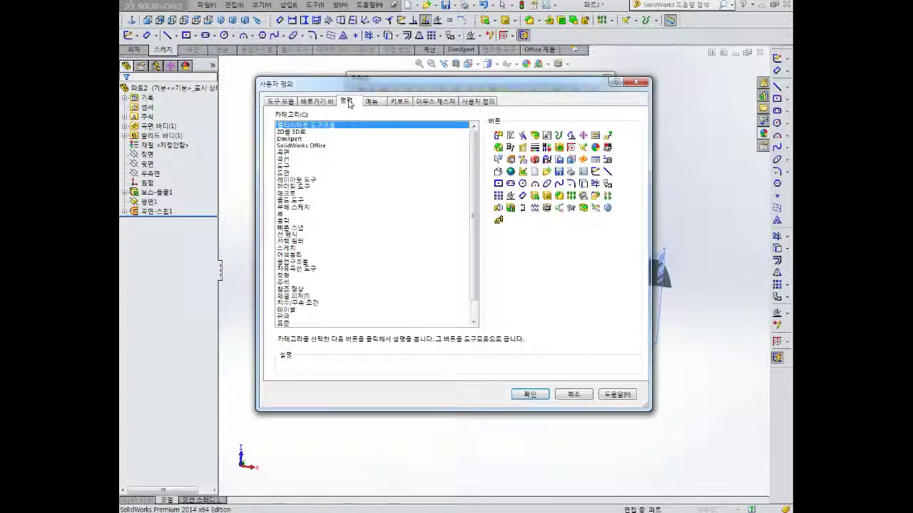
{"action": "left_click", "coordinate": [293, 104]}
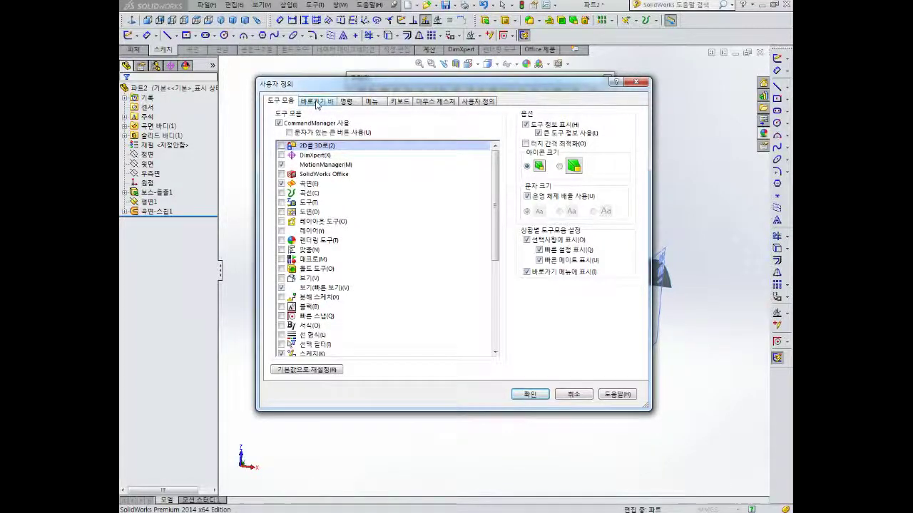
{"action": "left_click", "coordinate": [316, 103]}
{"action": "left_click", "coordinate": [346, 104]}
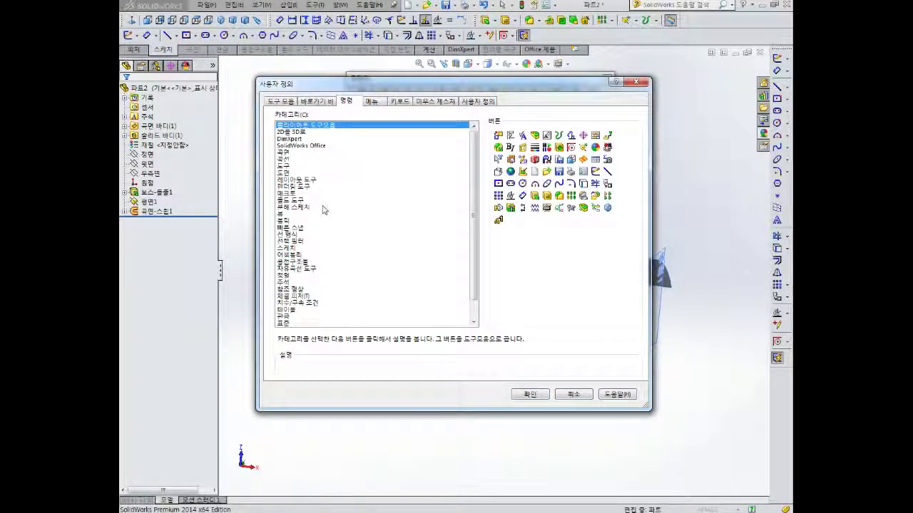
{"action": "scroll", "coordinate": [332, 196], "scroll_direction": "down", "scroll_amount": 1}
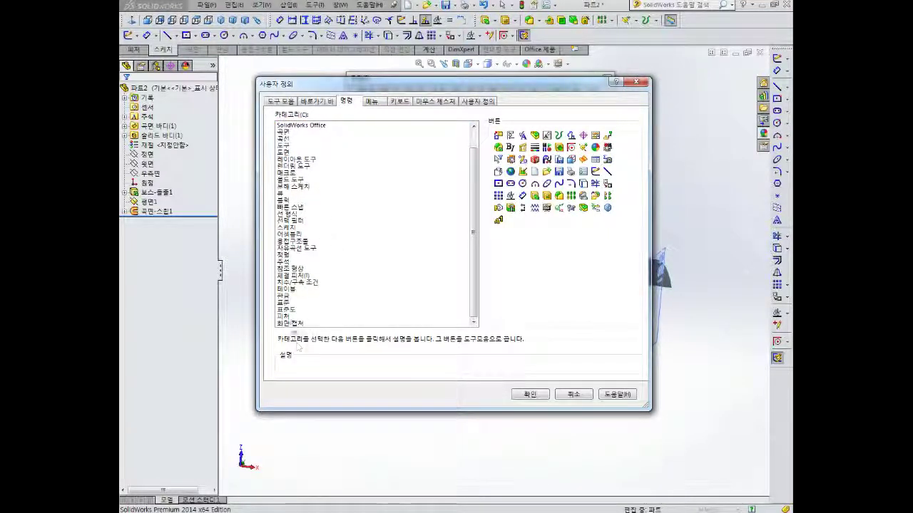
{"action": "left_click", "coordinate": [314, 317]}
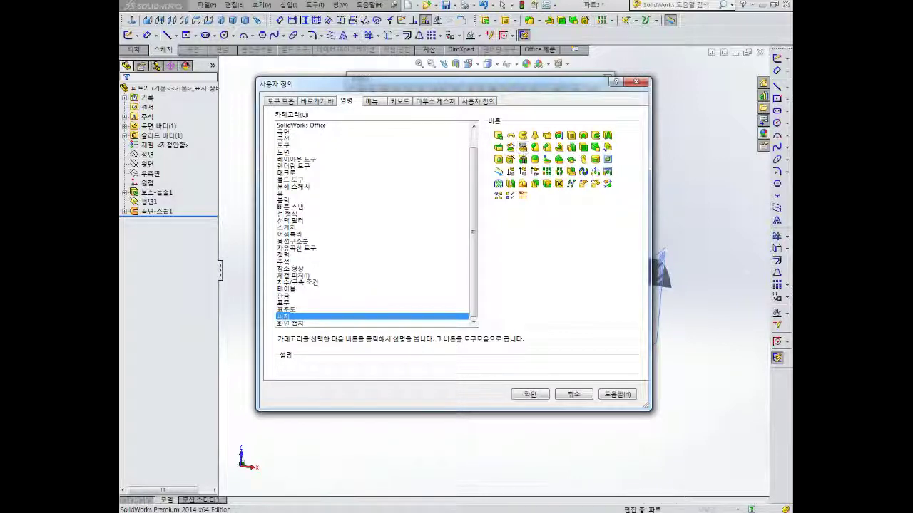
- Add the Cut With Surface command to the features toolbar beside the fillet tool and close the customization settings
{"action": "left_click", "coordinate": [523, 148]}
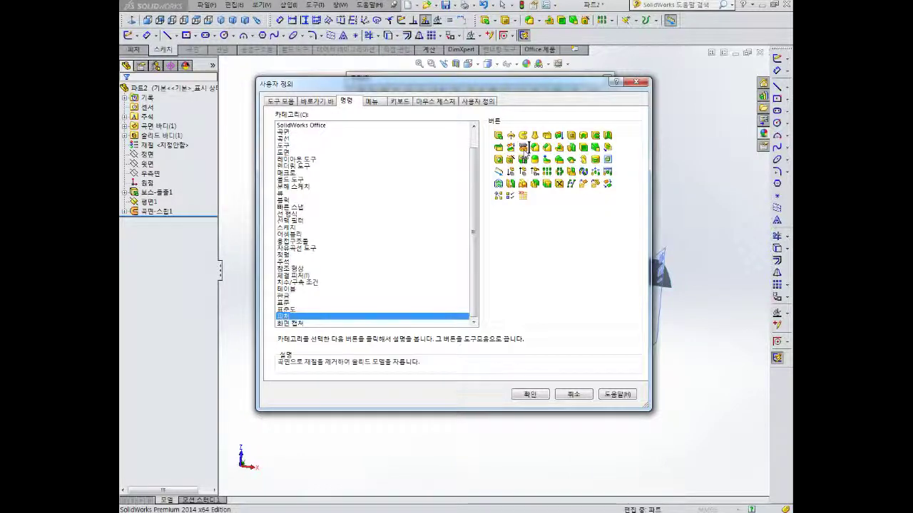
{"action": "left_click_drag", "start_coordinate": [518, 122], "coordinate": [518, 84]}
{"action": "mouse_move", "coordinate": [523, 47]}
{"action": "left_mouse_down"}
{"action": "mouse_move", "coordinate": [532, 29]}
{"action": "mouse_move", "coordinate": [550, 31]}
{"action": "left_mouse_up"}
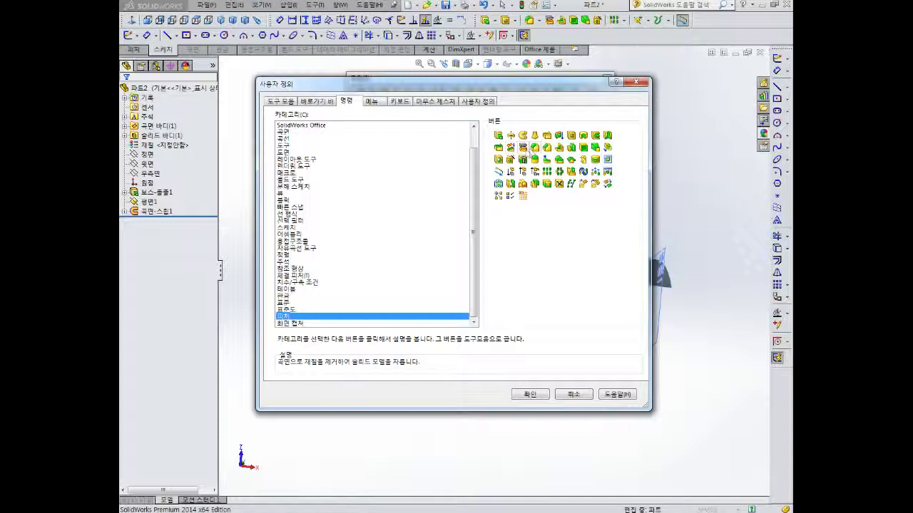
{"action": "left_click_drag", "start_coordinate": [534, 107], "coordinate": [549, 26]}
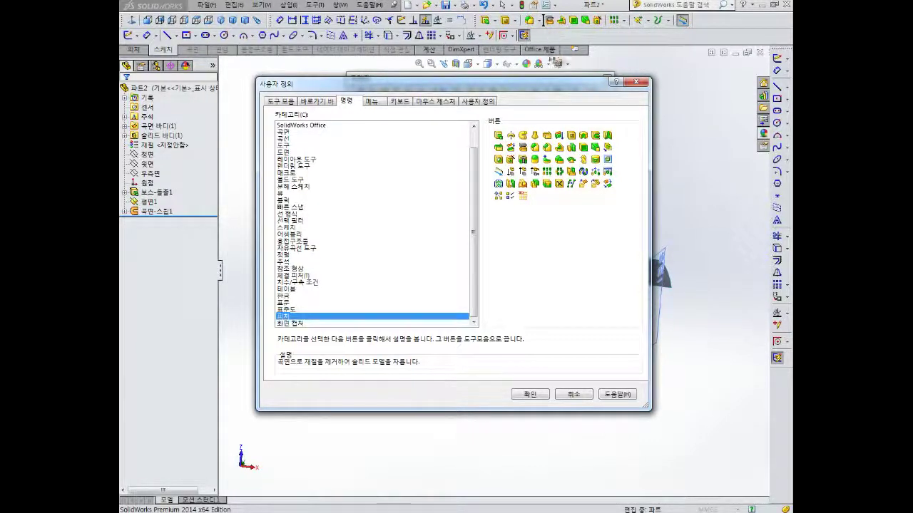
{"action": "left_click", "coordinate": [585, 394]}
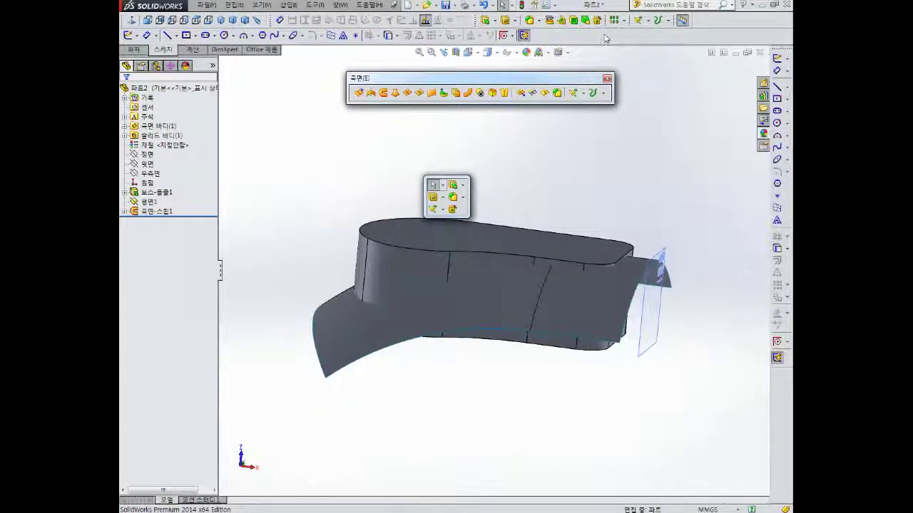
- Look up the description of the Cut With Surface command in the Features (피처) category of the customization settings, then close them
{"action": "right_click", "coordinate": [608, 39]}
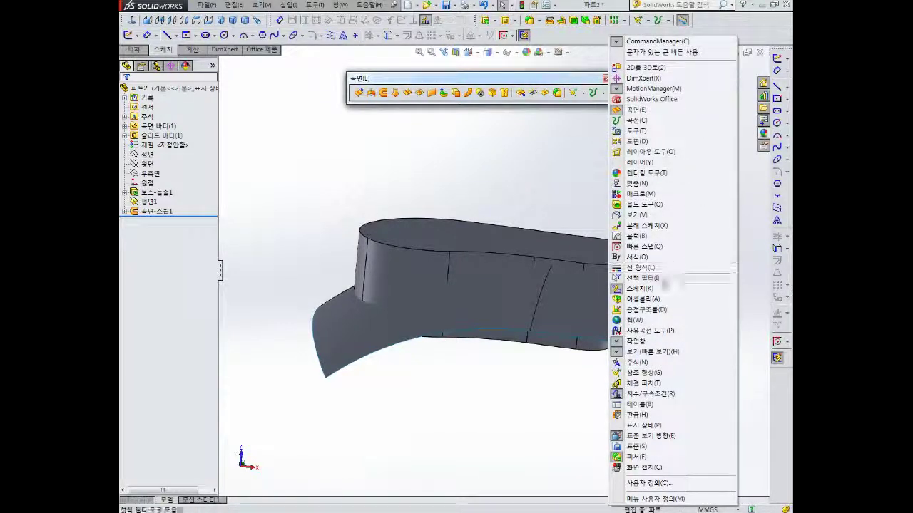
{"action": "left_click", "coordinate": [671, 483]}
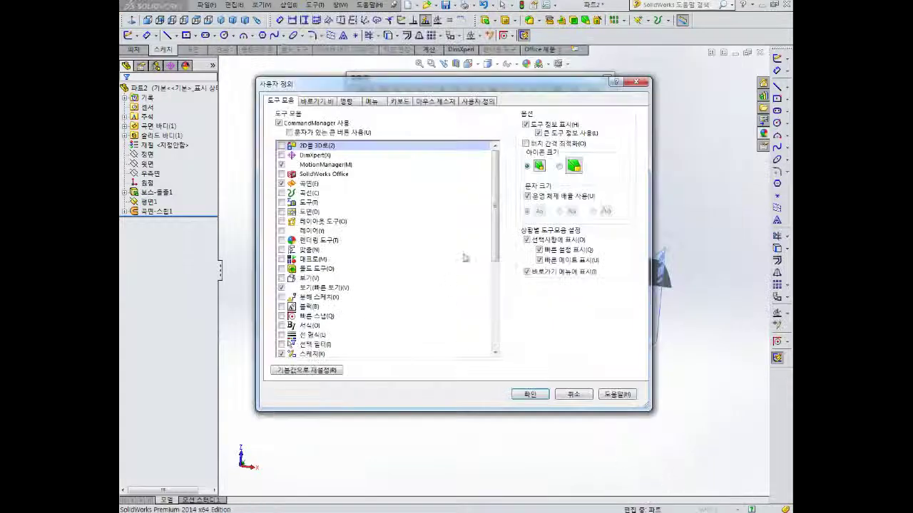
{"action": "left_click", "coordinate": [347, 104]}
{"action": "scroll", "coordinate": [344, 207], "scroll_direction": "down", "scroll_amount": 1}
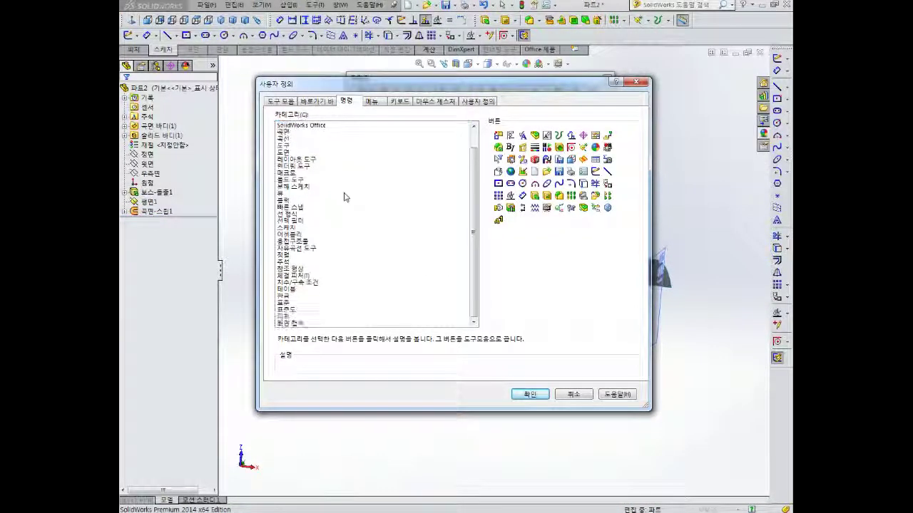
{"action": "left_click", "coordinate": [285, 316]}
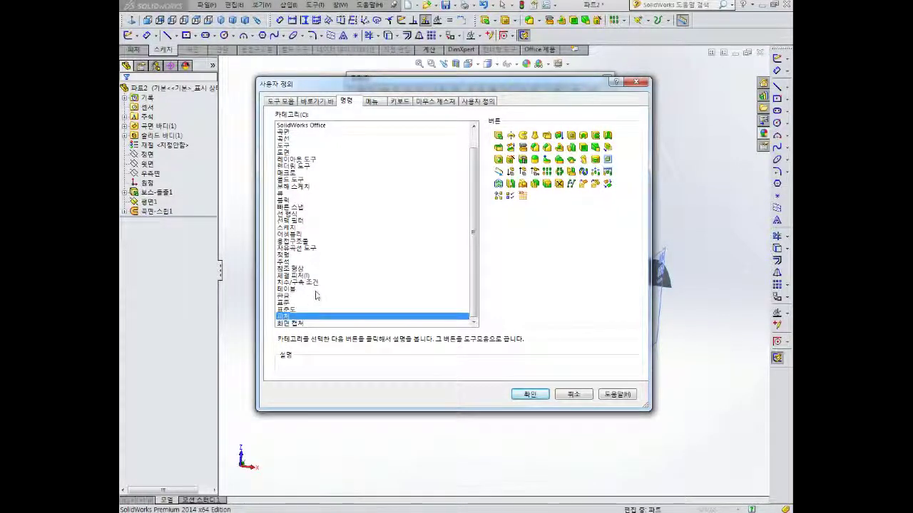
{"action": "left_click", "coordinate": [523, 147]}
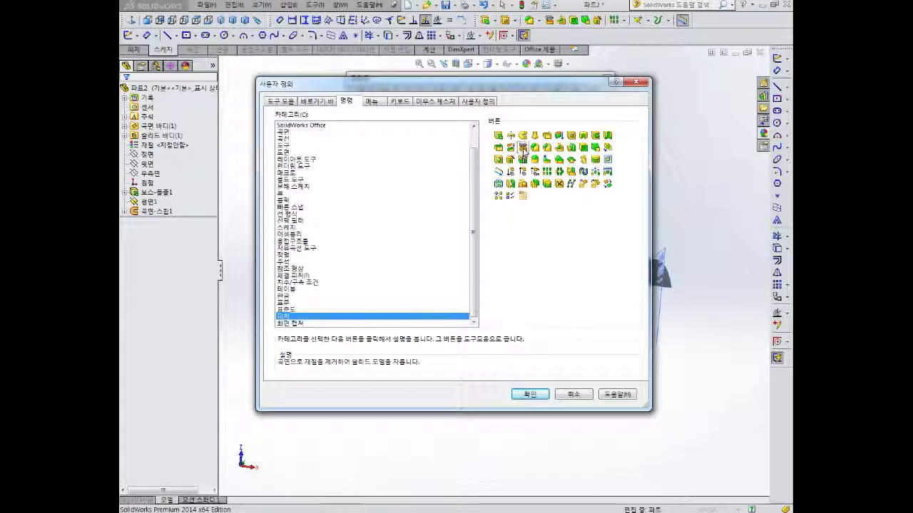
{"action": "left_click", "coordinate": [528, 393]}
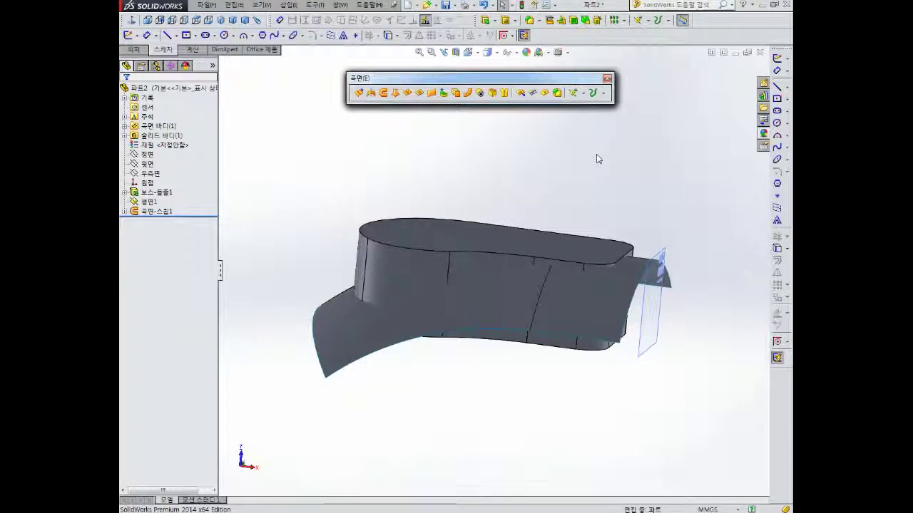
- Cut the solid block with the swept surface, with the cut direction flipped upward to remove the material above the surface
{"action": "mouse_move", "coordinate": [605, 148]}
{"action": "middle_mouse_down"}
{"action": "mouse_move", "coordinate": [609, 123]}
{"action": "mouse_move", "coordinate": [599, 146]}
{"action": "middle_mouse_up"}
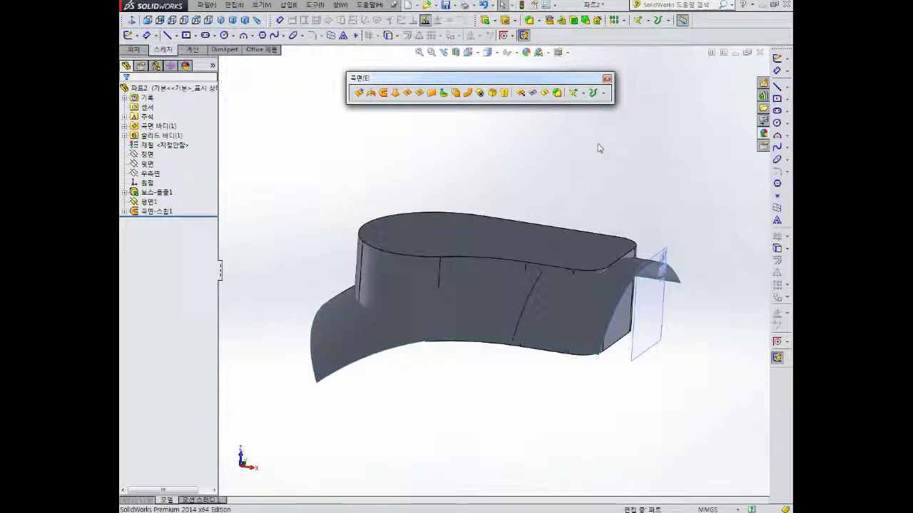
{"action": "left_click", "coordinate": [549, 23]}
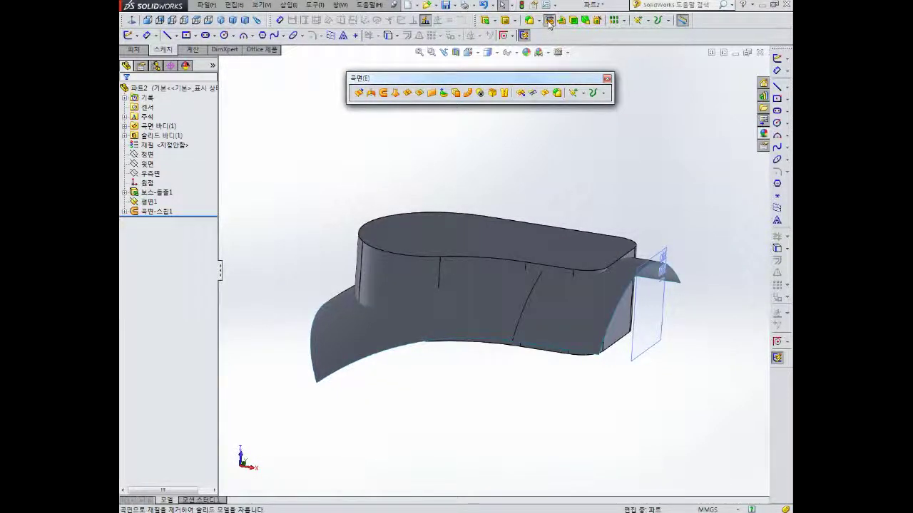
{"action": "left_click", "coordinate": [466, 306]}
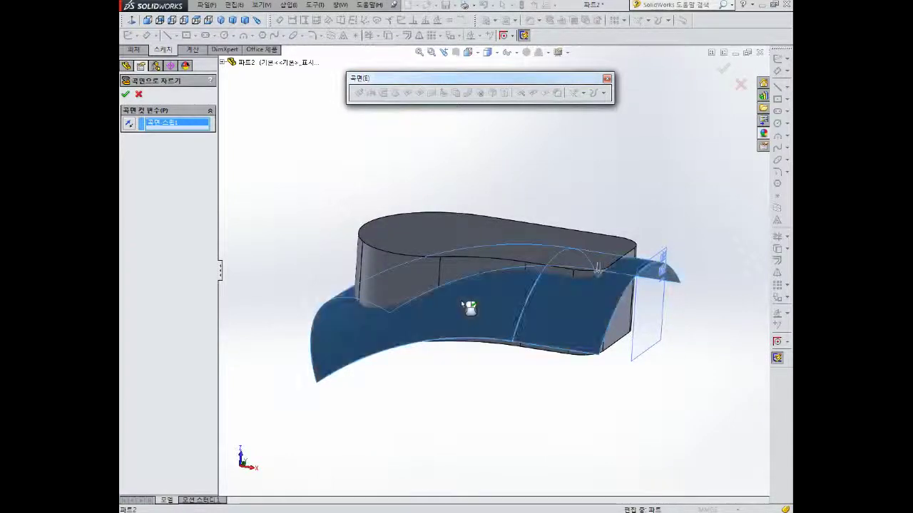
{"action": "middle_click_drag", "start_coordinate": [491, 258], "coordinate": [491, 214]}
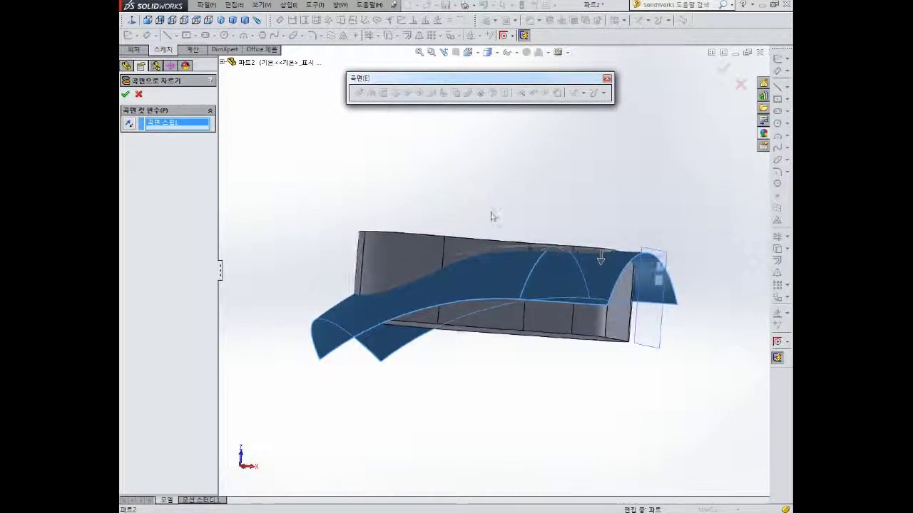
{"action": "scroll", "coordinate": [606, 278], "scroll_direction": "down", "scroll_amount": 3}
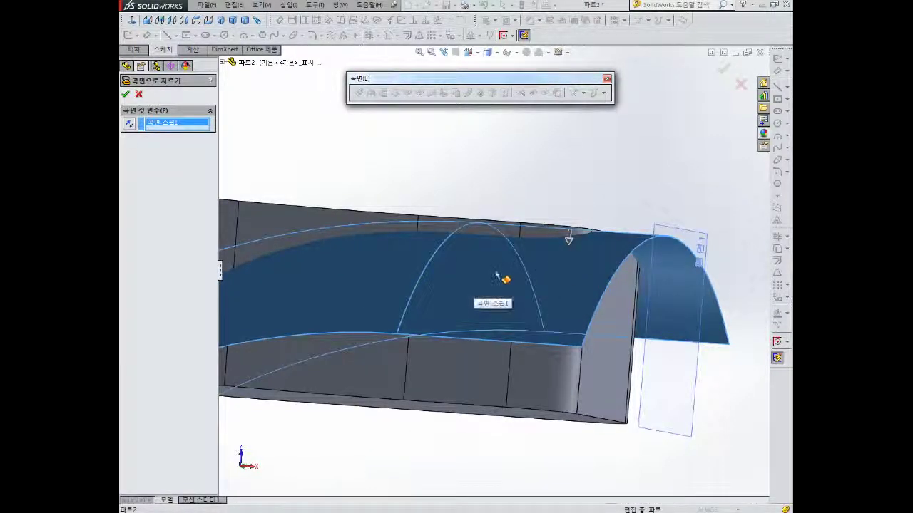
{"action": "scroll", "coordinate": [596, 225], "scroll_direction": "up", "scroll_amount": 2}
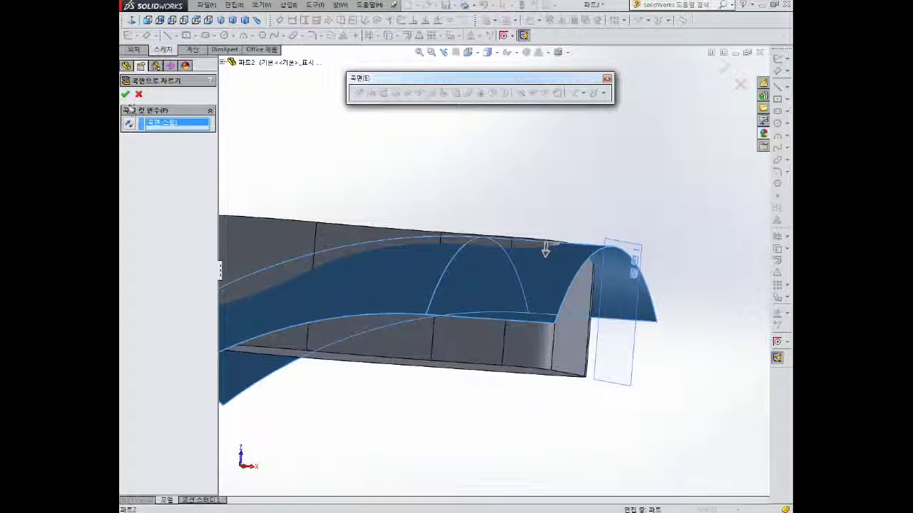
{"action": "scroll", "coordinate": [407, 228], "scroll_direction": "up", "scroll_amount": 5}
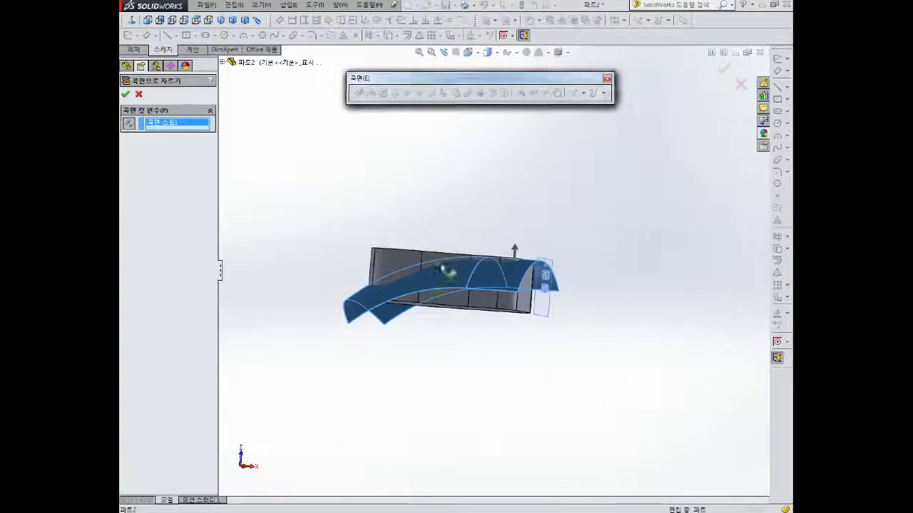
{"action": "middle_click_drag", "start_coordinate": [448, 271], "coordinate": [446, 257]}
{"action": "scroll", "coordinate": [452, 259], "scroll_direction": "up", "scroll_amount": 3}
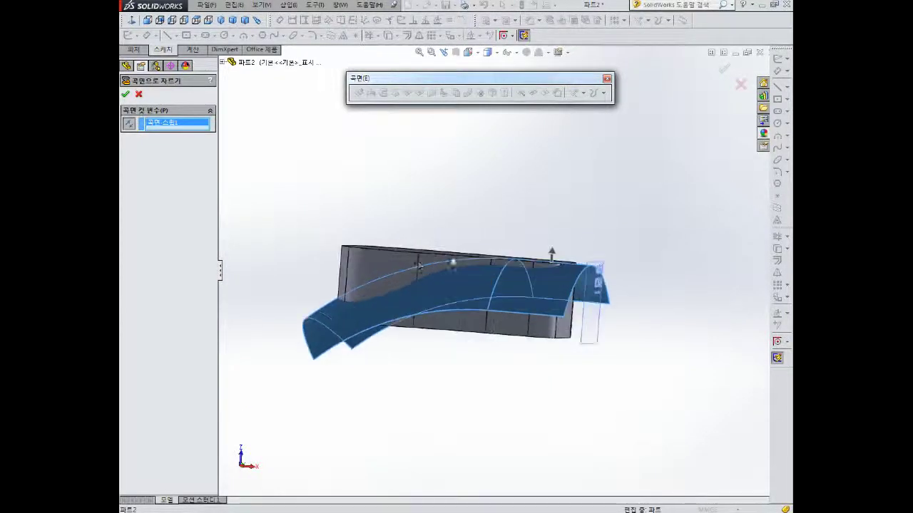
{"action": "left_click", "coordinate": [127, 94]}
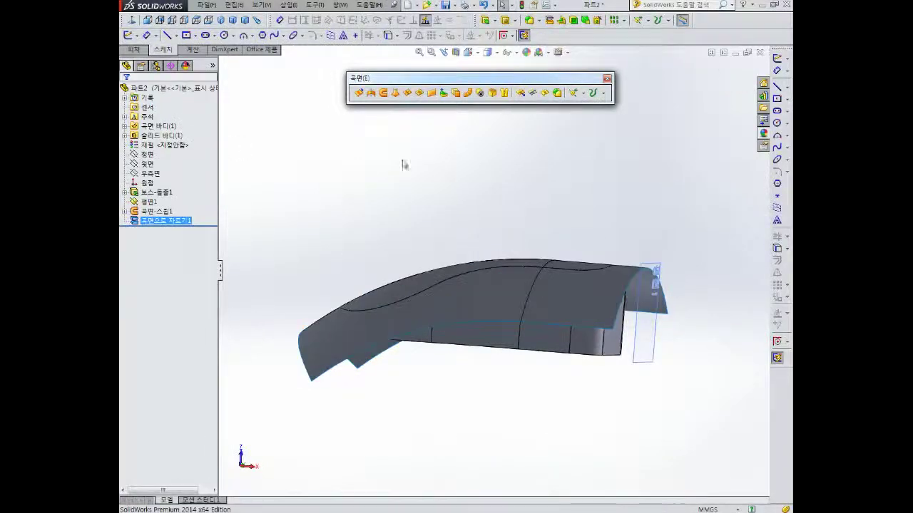
- Hide the swept surface and inspect the curved top of the cut solid from several sides
{"action": "middle_click_drag", "start_coordinate": [403, 162], "coordinate": [404, 217]}
{"action": "left_click", "coordinate": [456, 185]}
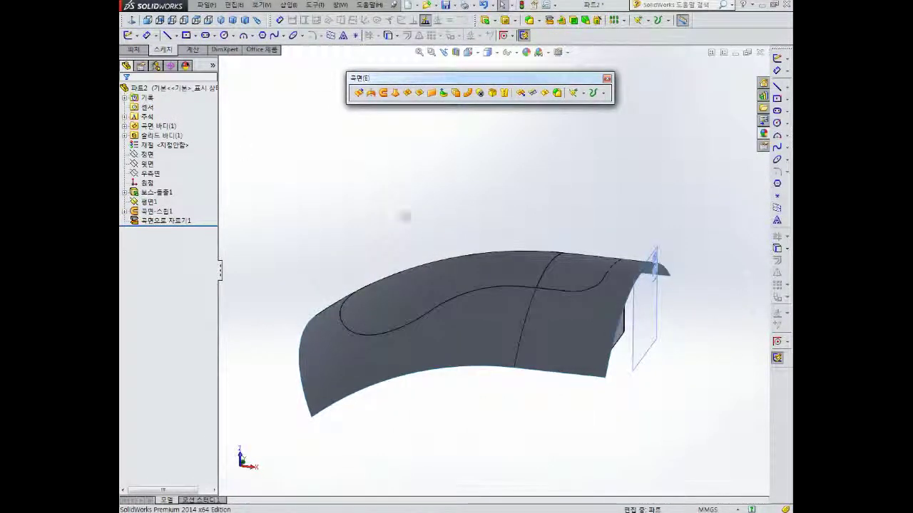
{"action": "left_click", "coordinate": [479, 345]}
{"action": "left_click", "coordinate": [565, 339], "text": "ctrl"}
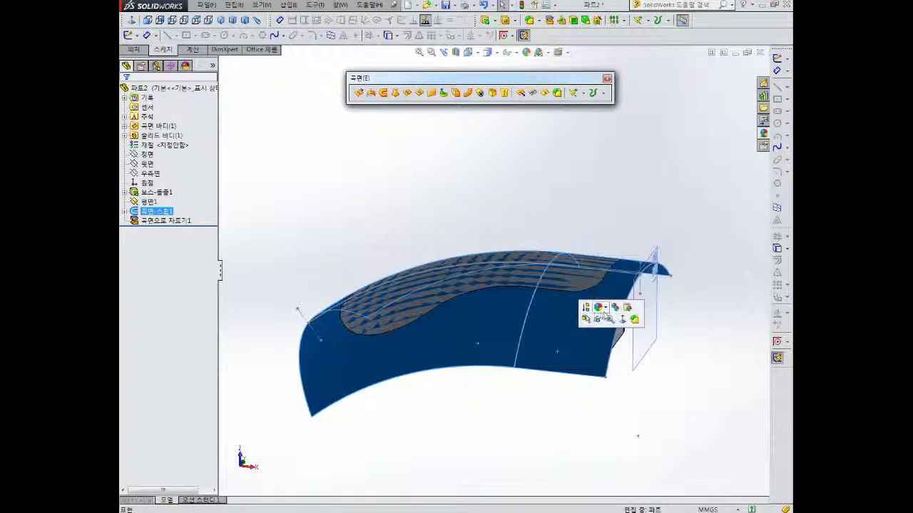
{"action": "left_click", "coordinate": [601, 321]}
{"action": "middle_click_drag", "start_coordinate": [556, 202], "coordinate": [478, 359]}
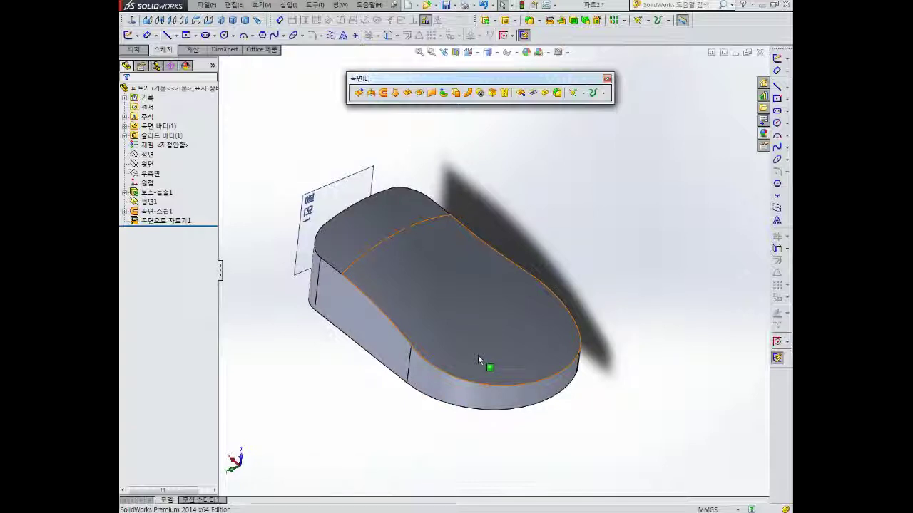
{"action": "middle_click_drag", "start_coordinate": [617, 277], "coordinate": [428, 278]}
{"action": "middle_click_drag", "start_coordinate": [521, 214], "coordinate": [501, 332]}
- Start a sketch on the flat bottom face of the solid and draw a corner rectangle enclosing the whole outline
{"action": "left_click", "coordinate": [501, 332]}
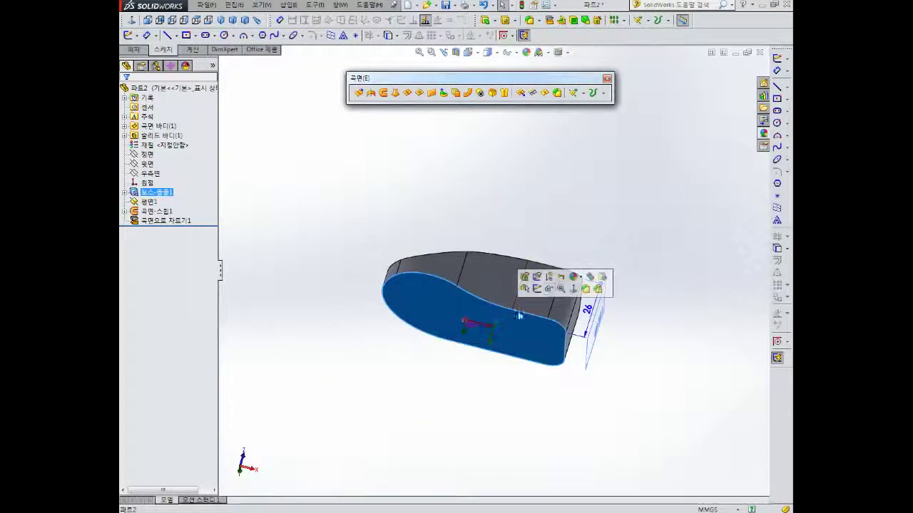
{"action": "left_click", "coordinate": [547, 288]}
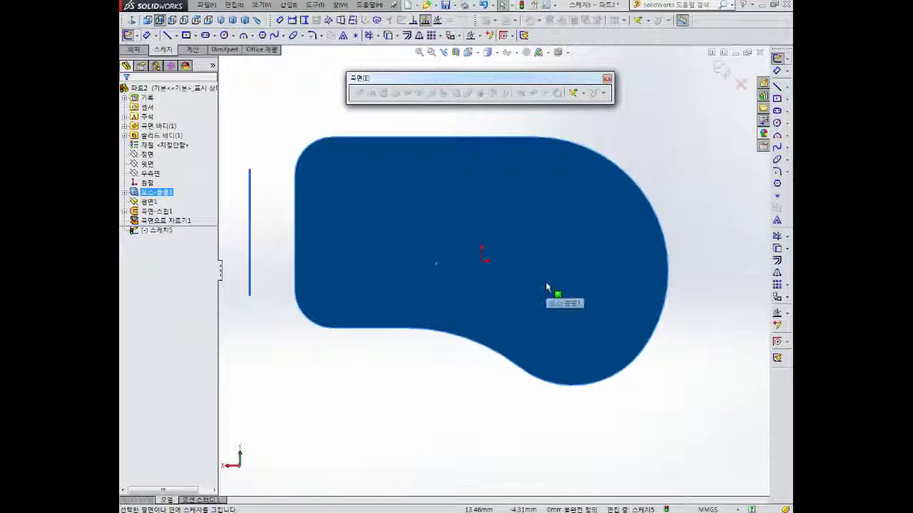
{"action": "key", "text": "ctrl+8"}
{"action": "scroll", "coordinate": [547, 288], "scroll_direction": "up", "scroll_amount": 6}
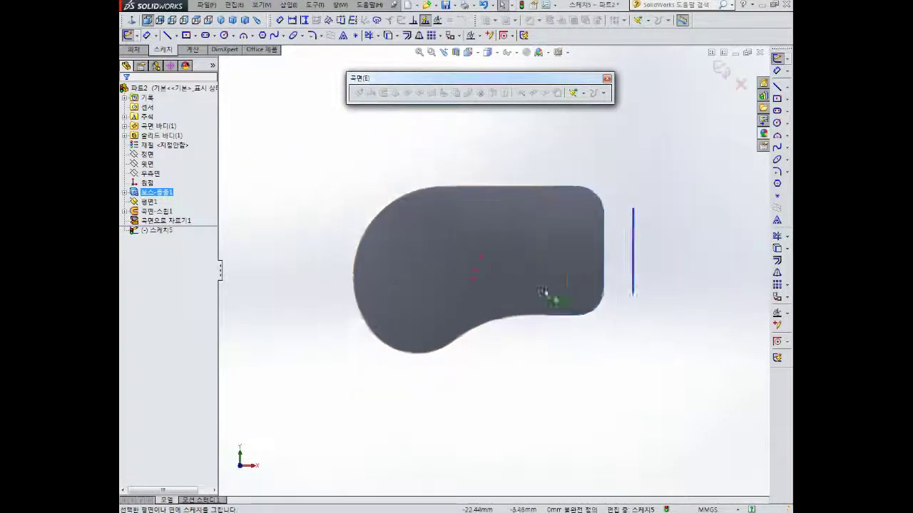
{"action": "left_click", "coordinate": [787, 98]}
{"action": "left_click", "coordinate": [734, 100]}
{"action": "left_click", "coordinate": [360, 183]}
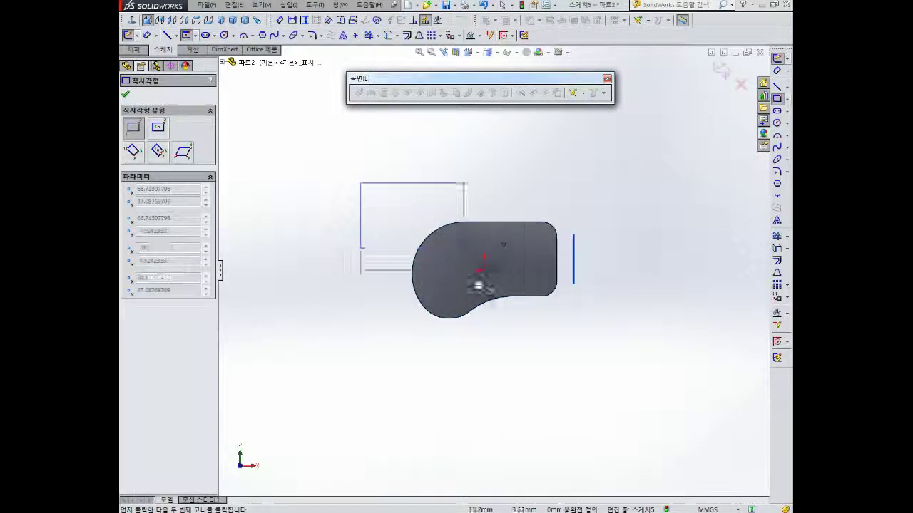
{"action": "left_click", "coordinate": [625, 350]}
{"action": "key", "text": "Escape"}
- Dimension the rectangle 98 mm wide and 72 mm high
{"action": "right_click_drag", "start_coordinate": [536, 113], "coordinate": [533, 87]}
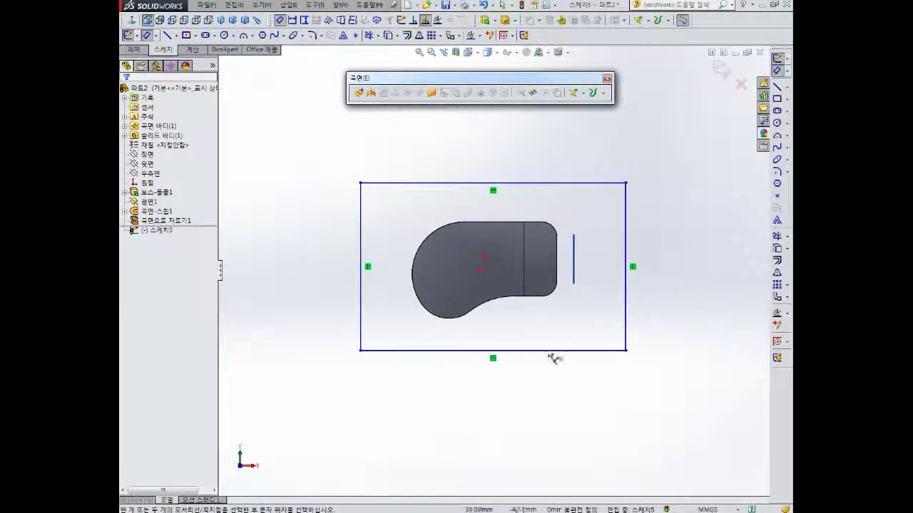
{"action": "left_click", "coordinate": [509, 350]}
{"action": "left_click", "coordinate": [512, 389]}
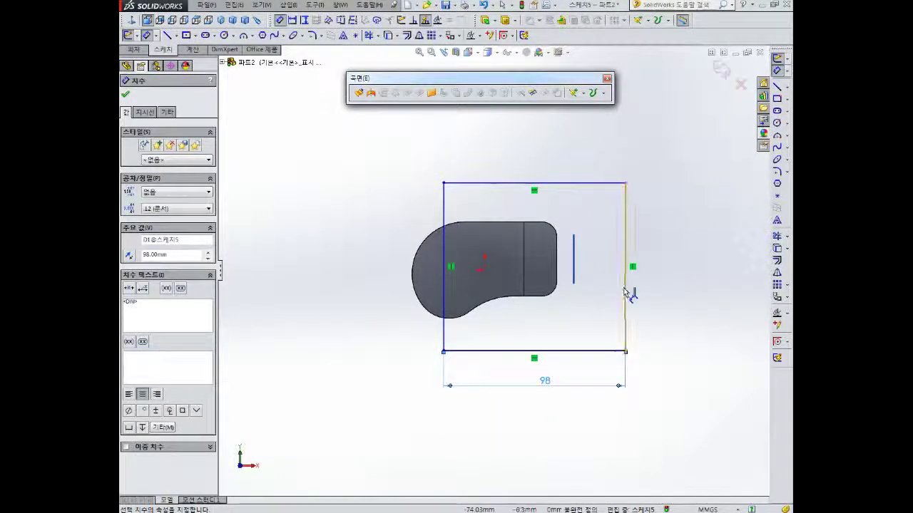
{"action": "left_click", "coordinate": [625, 291]}
{"action": "left_click", "coordinate": [710, 294]}
{"action": "type", "text": "72"}
{"action": "key", "text": "Return"}
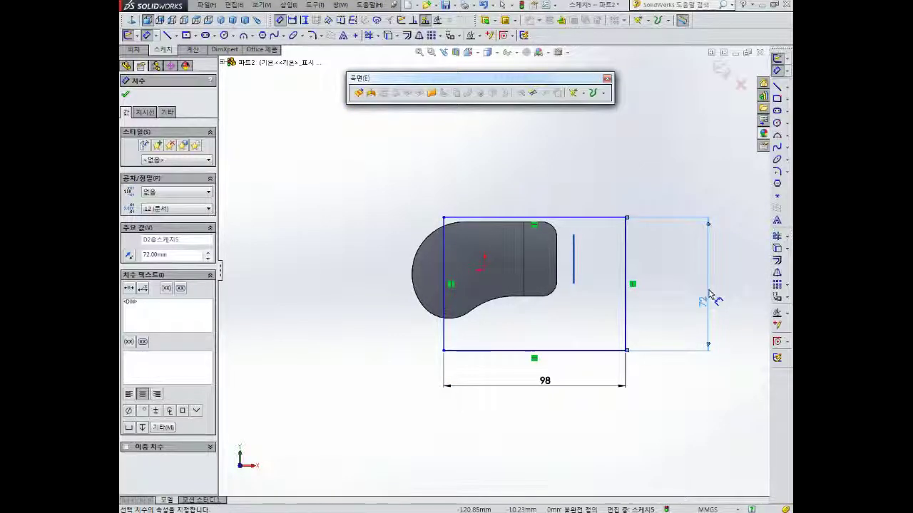
- Dimension the rectangle's right vertical edge 49 mm from the origin
{"action": "left_click", "coordinate": [483, 264]}
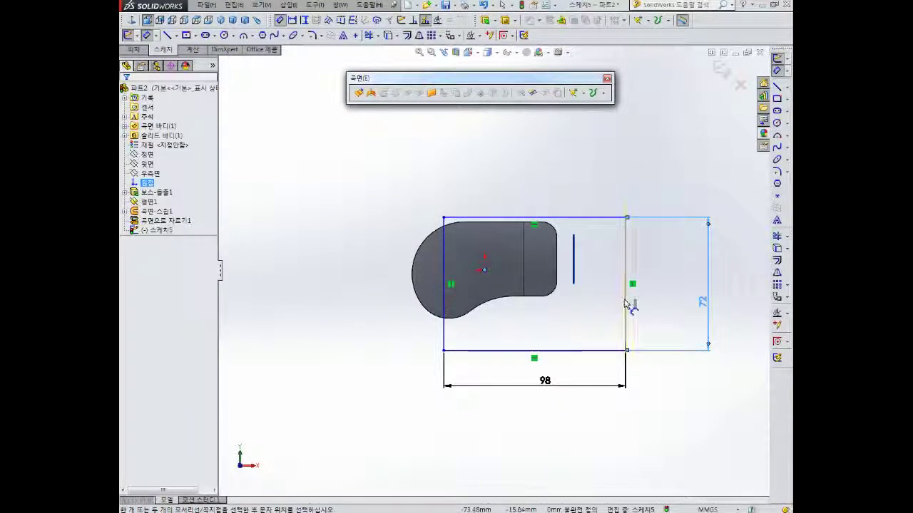
{"action": "left_click", "coordinate": [627, 305]}
{"action": "left_click", "coordinate": [490, 316]}
{"action": "type", "text": "49"}
{"action": "key", "text": "Return"}
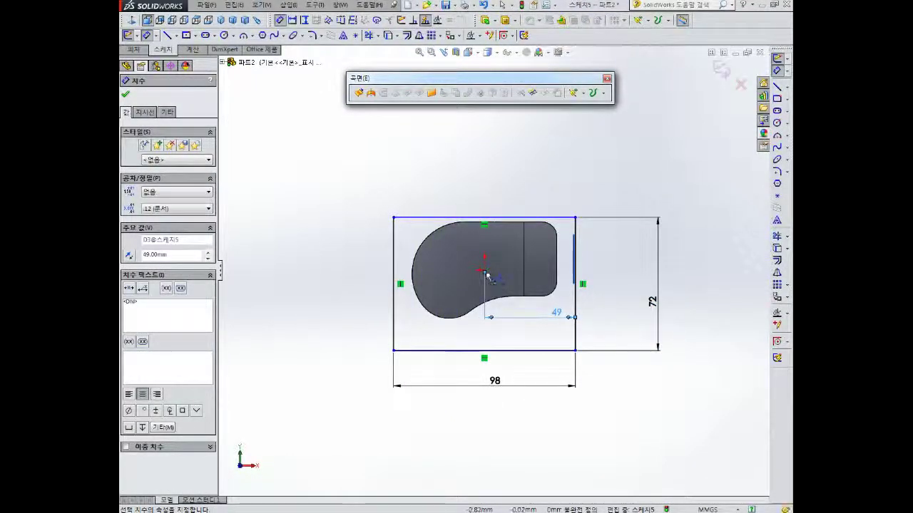
{"action": "key", "text": "Escape"}
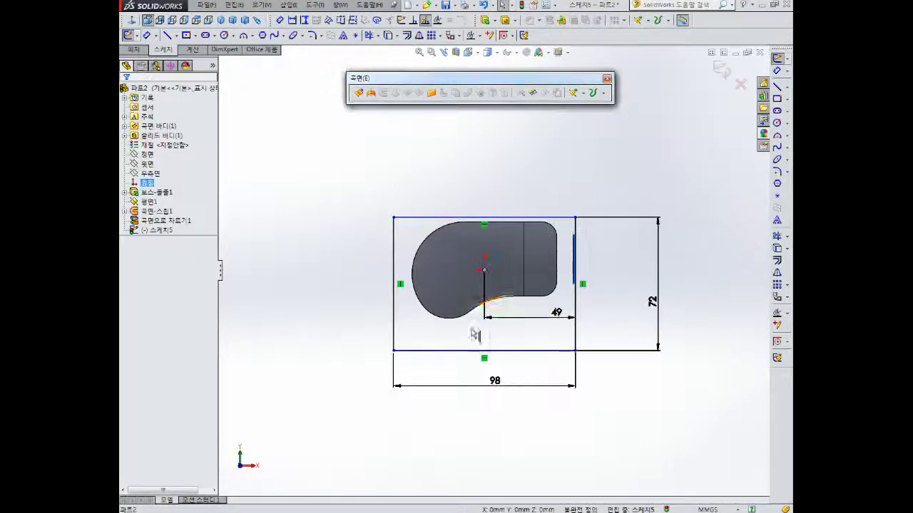
- Dimension the rectangle's lower edge 36 mm from the origin and exit the sketch
{"action": "left_click", "coordinate": [478, 350]}
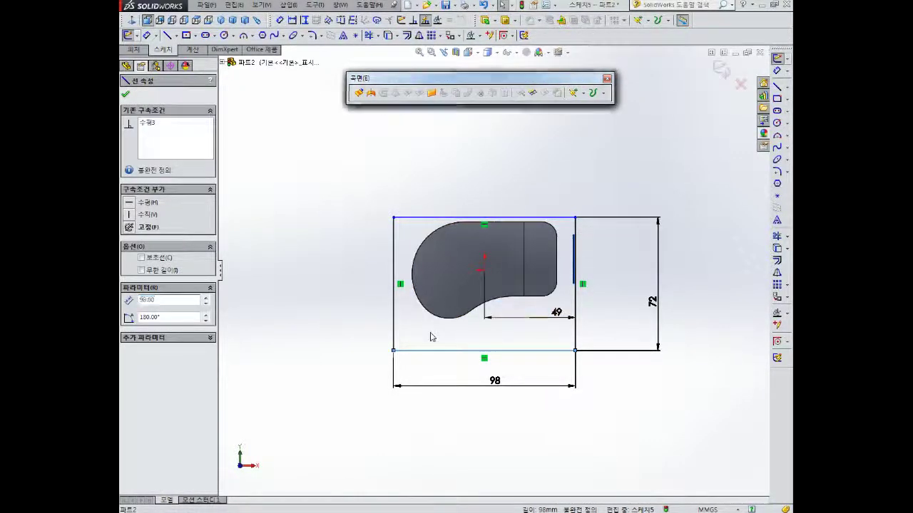
{"action": "key", "text": "Escape"}
{"action": "left_click", "coordinate": [484, 272]}
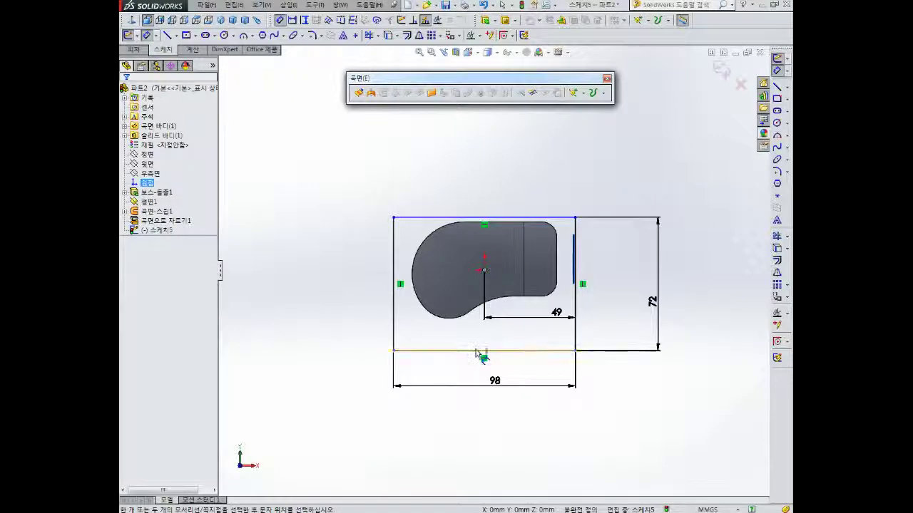
{"action": "left_click", "coordinate": [456, 350]}
{"action": "left_click", "coordinate": [347, 314]}
{"action": "type", "text": "38"}
{"action": "key", "text": "Return"}
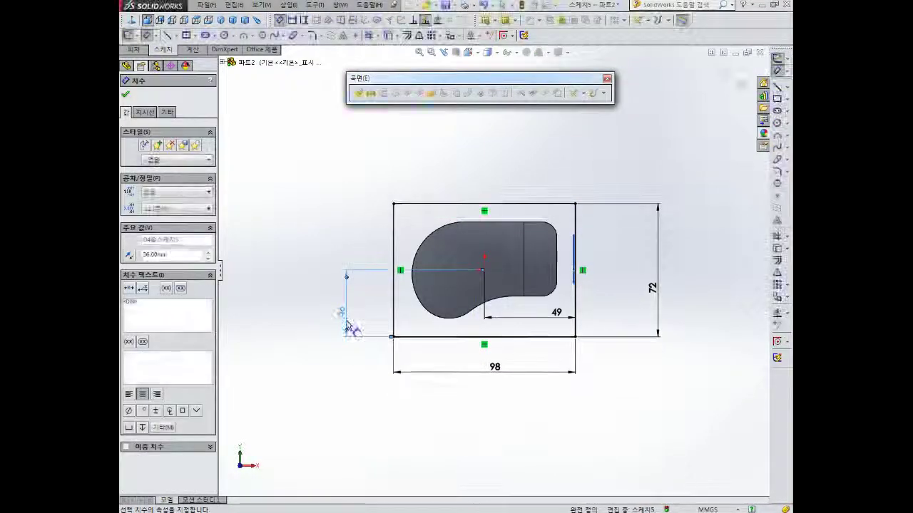
{"action": "left_click", "coordinate": [754, 69]}
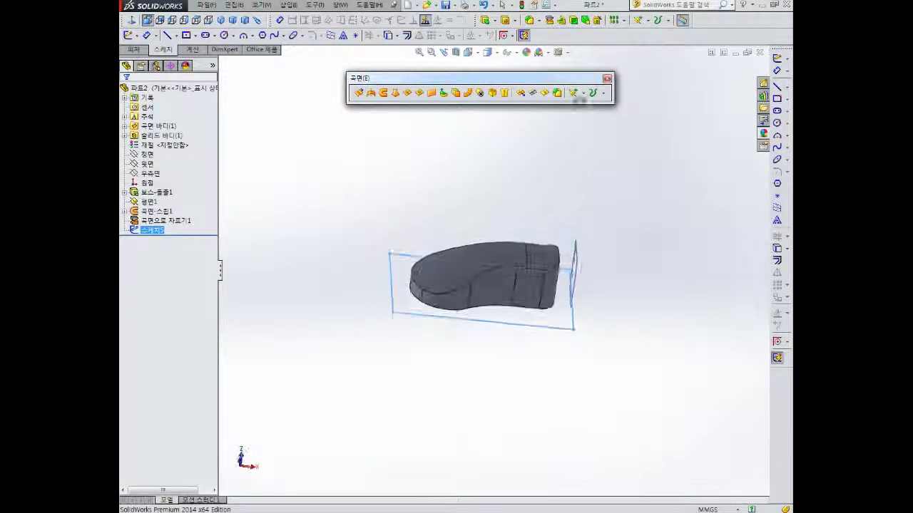
- Extrude the rectangle sketch 10 mm downward as a base plate merged with the solid
{"action": "left_click", "coordinate": [485, 20]}
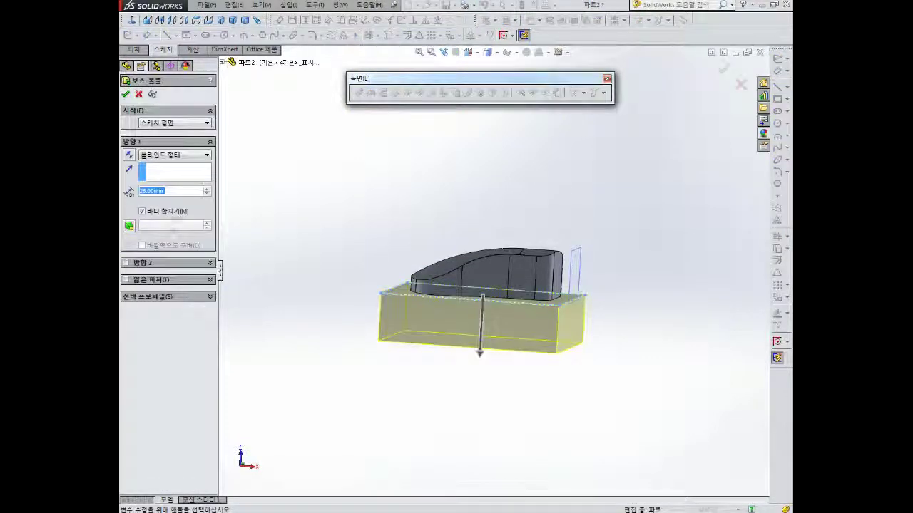
{"action": "left_click_drag", "start_coordinate": [171, 191], "coordinate": [122, 177]}
{"action": "type", "text": "10"}
{"action": "key", "text": "Return"}
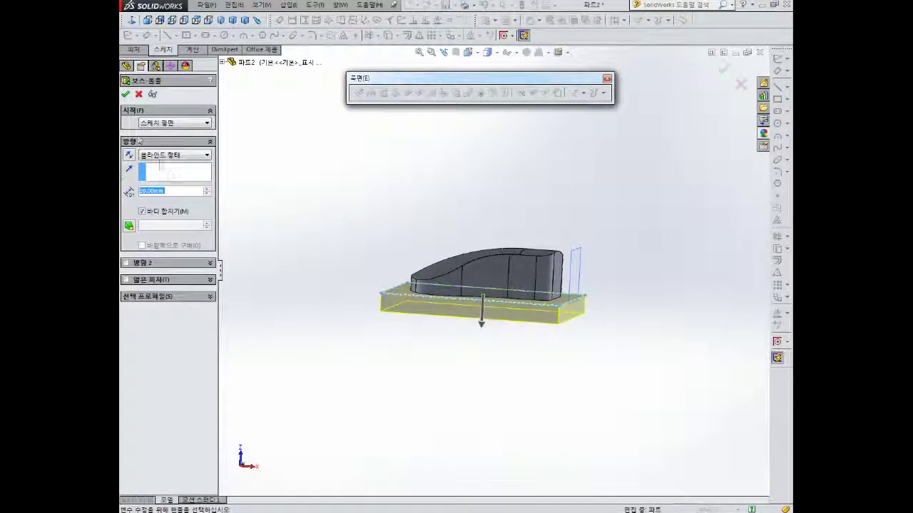
{"action": "left_click", "coordinate": [127, 96]}
{"action": "middle_click_drag", "start_coordinate": [456, 205], "coordinate": [478, 239]}
{"action": "scroll", "coordinate": [525, 266], "scroll_direction": "down", "scroll_amount": 2}
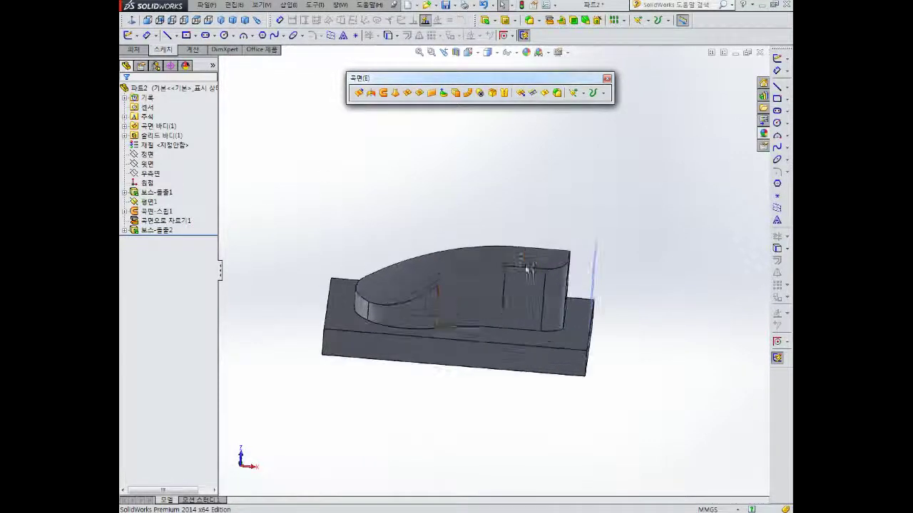
- Fillet the edge loop around the top face of the curved body with a 5 mm radius
{"action": "middle_click_drag", "start_coordinate": [444, 289], "coordinate": [493, 352]}
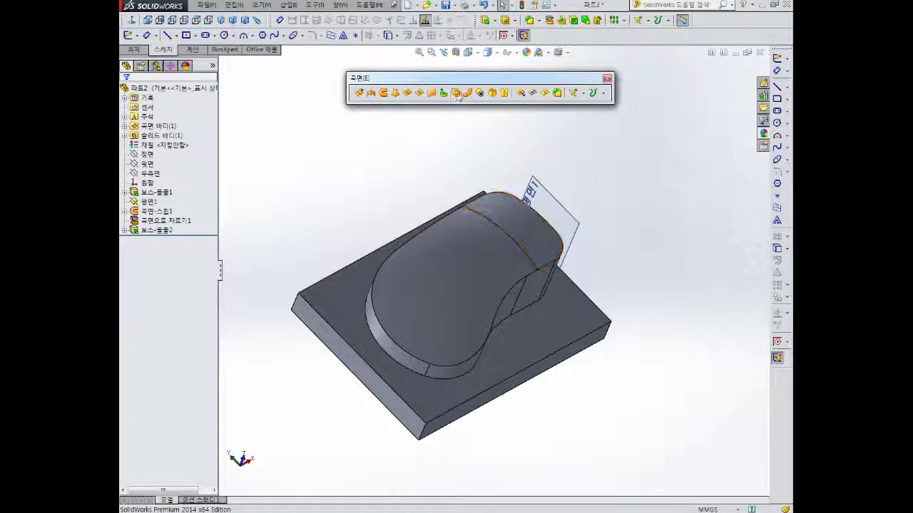
{"action": "left_click", "coordinate": [529, 20]}
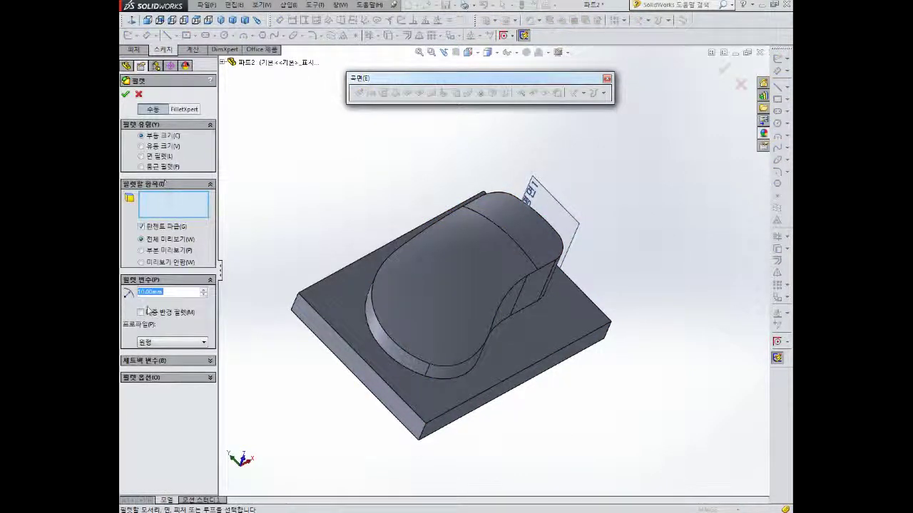
{"action": "type", "text": "5"}
{"action": "key", "text": "Return"}
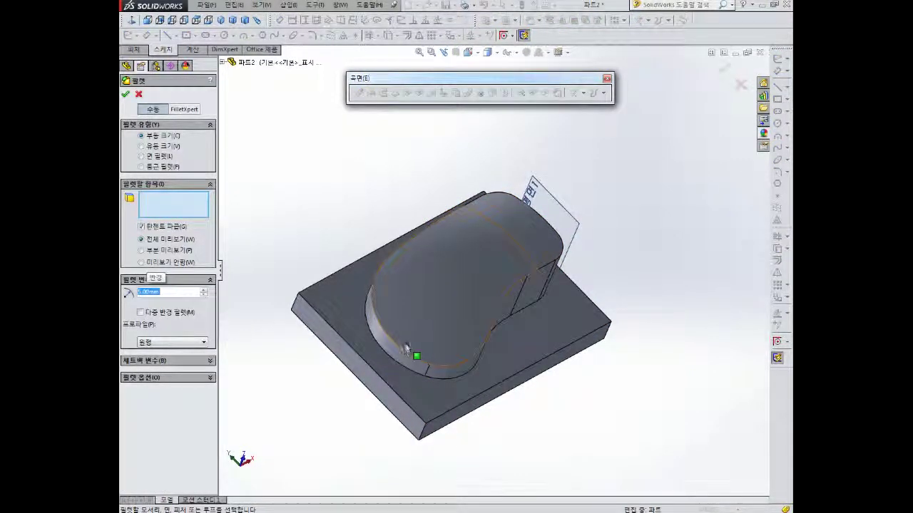
{"action": "left_click", "coordinate": [403, 346]}
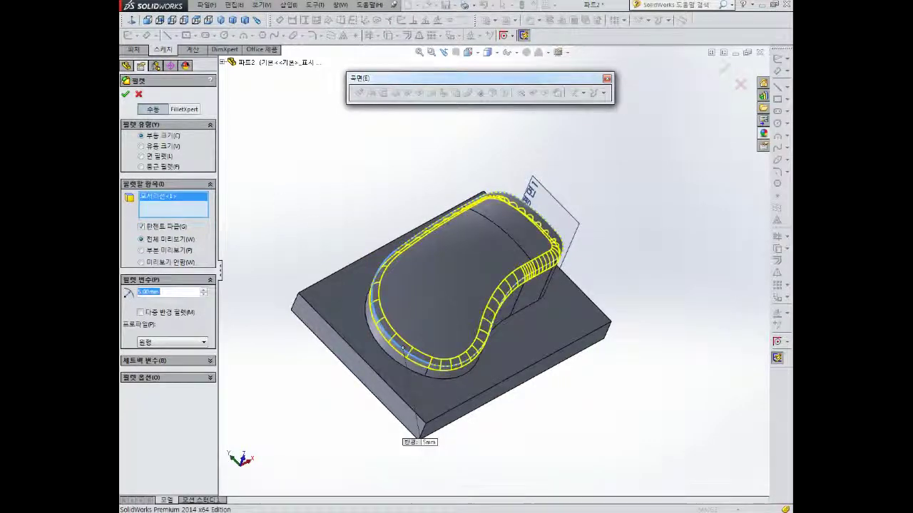
{"action": "left_click", "coordinate": [126, 94]}
{"action": "middle_click_drag", "start_coordinate": [689, 397], "coordinate": [507, 256]}
{"action": "middle_click_drag", "start_coordinate": [342, 319], "coordinate": [511, 316]}
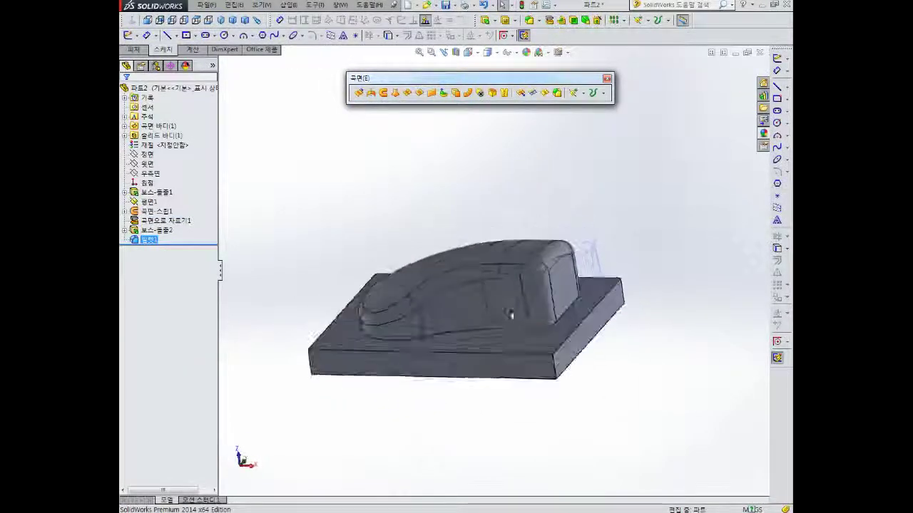
- Hide the reference plane standing at the tall end of the curved body
{"action": "left_click", "coordinate": [595, 250]}
{"action": "left_click", "coordinate": [644, 226]}
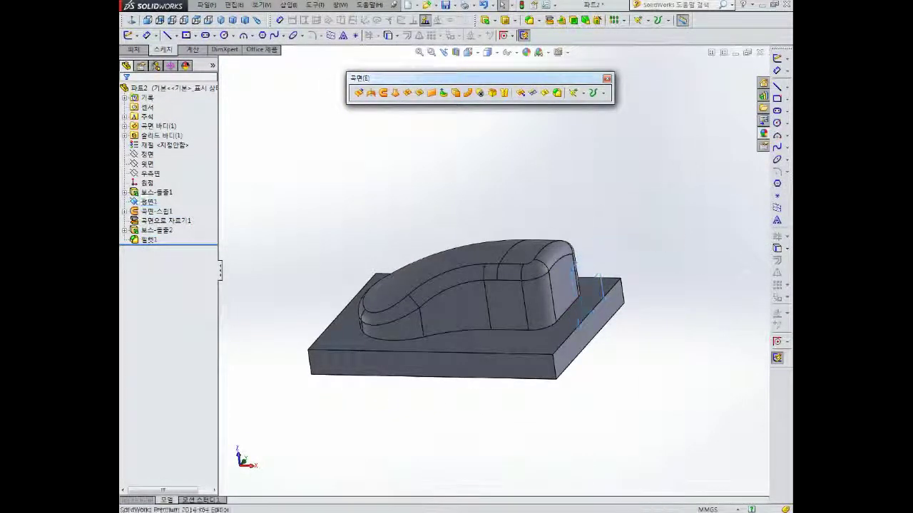
{"action": "middle_click_drag", "start_coordinate": [391, 304], "coordinate": [399, 278]}
{"action": "mouse_move", "coordinate": [472, 353]}
{"action": "middle_mouse_down"}
{"action": "mouse_move", "coordinate": [468, 329]}
{"action": "mouse_move", "coordinate": [483, 285]}
{"action": "mouse_move", "coordinate": [481, 305]}
{"action": "mouse_move", "coordinate": [426, 305]}
{"action": "middle_mouse_up"}
{"action": "scroll", "coordinate": [451, 308], "scroll_direction": "down", "scroll_amount": 1}
{"action": "scroll", "coordinate": [432, 304], "scroll_direction": "up", "scroll_amount": 3}
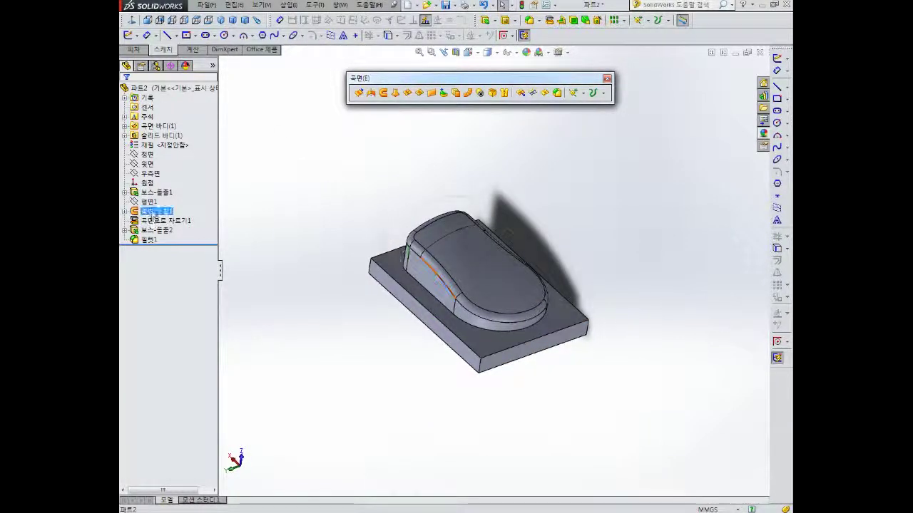
- Paste the copied appearance onto the fillet feature and colour the whole part red with RGB 255, 0, 0
{"action": "left_click", "coordinate": [148, 240]}
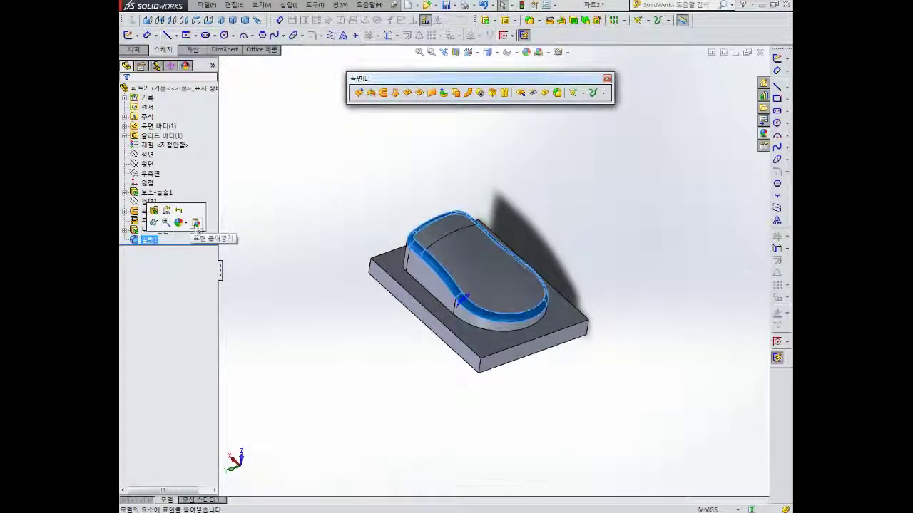
{"action": "left_click", "coordinate": [198, 225]}
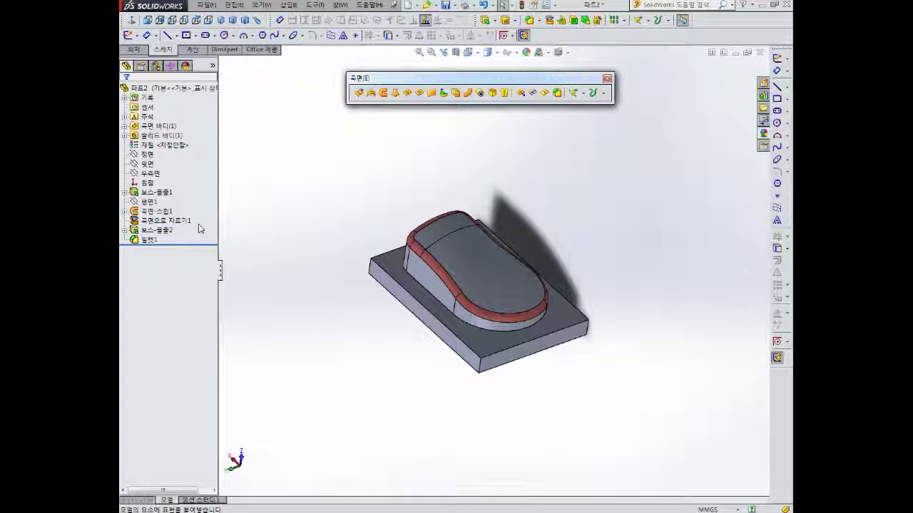
{"action": "left_click", "coordinate": [148, 240]}
{"action": "left_click", "coordinate": [214, 223]}
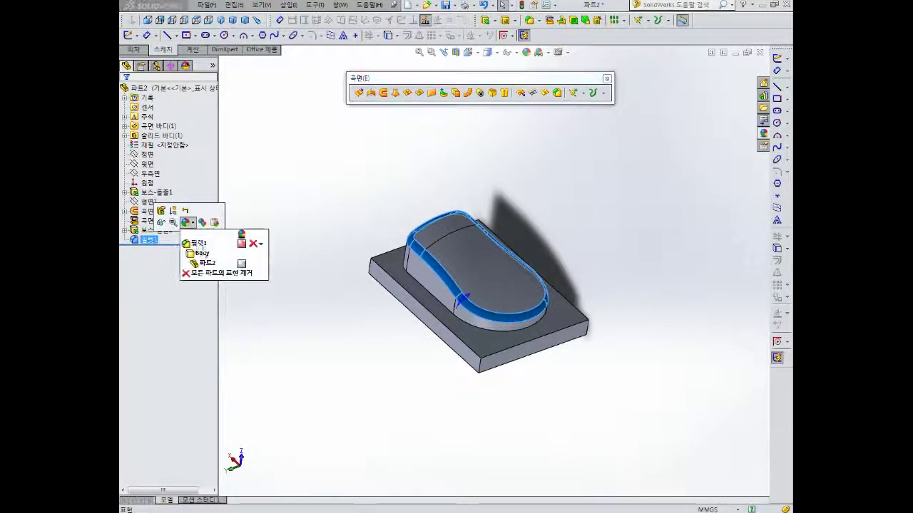
{"action": "left_click", "coordinate": [239, 266]}
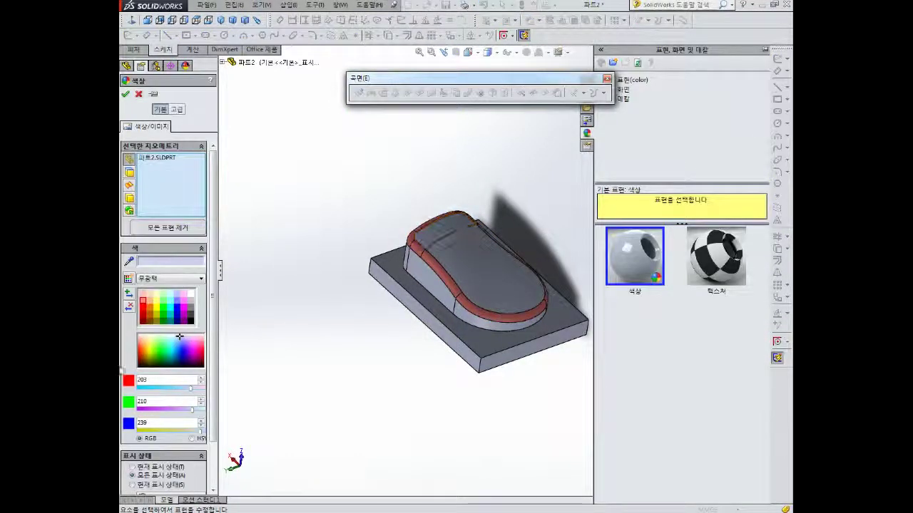
{"action": "left_click", "coordinate": [143, 309]}
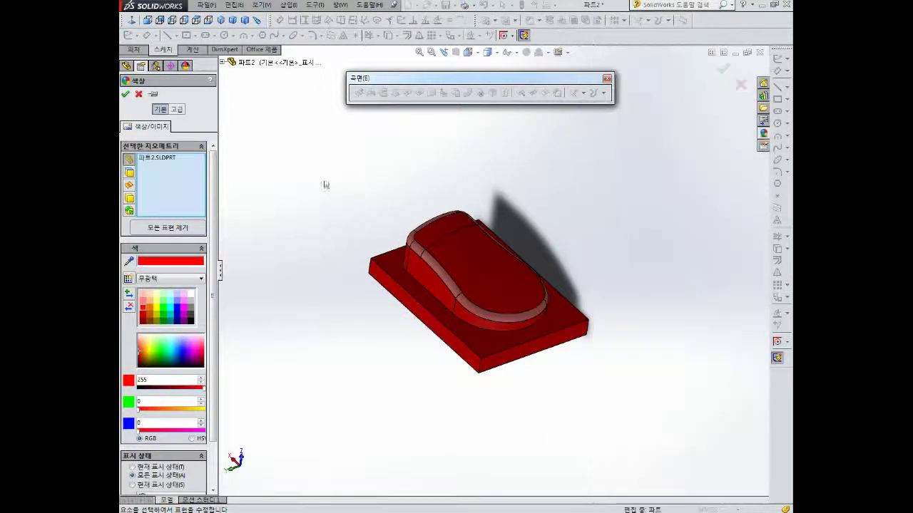
{"action": "left_click", "coordinate": [125, 93]}
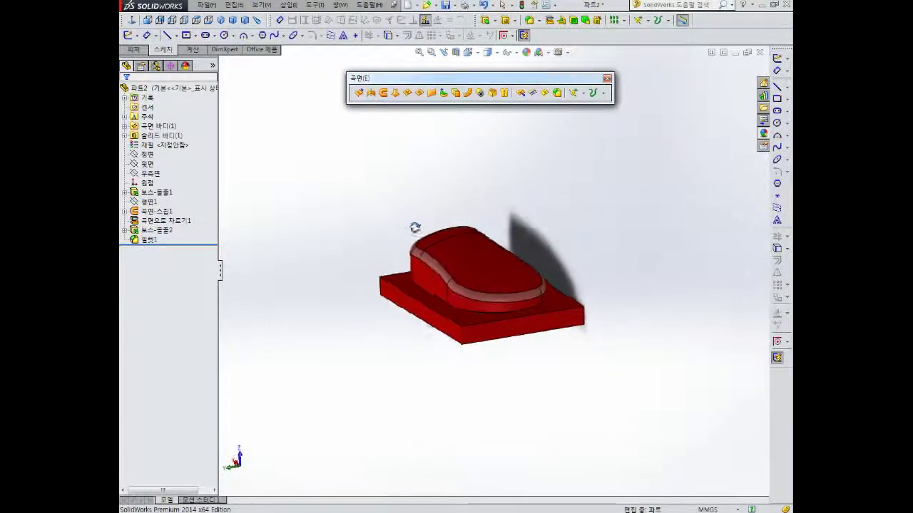
- Save the part as 32 in the 0326 folder
{"action": "key", "text": "ctrl+s"}
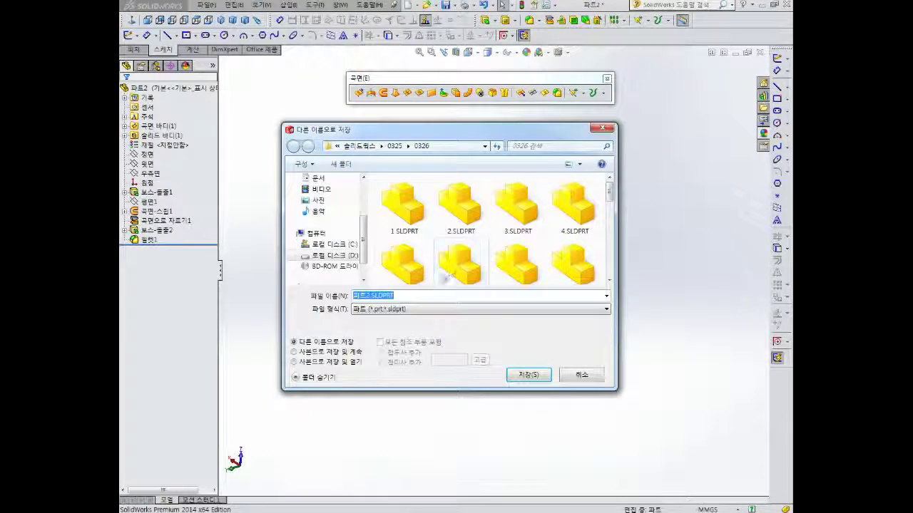
{"action": "left_click", "coordinate": [526, 263]}
{"action": "scroll", "coordinate": [531, 262], "scroll_direction": "down", "scroll_amount": 6}
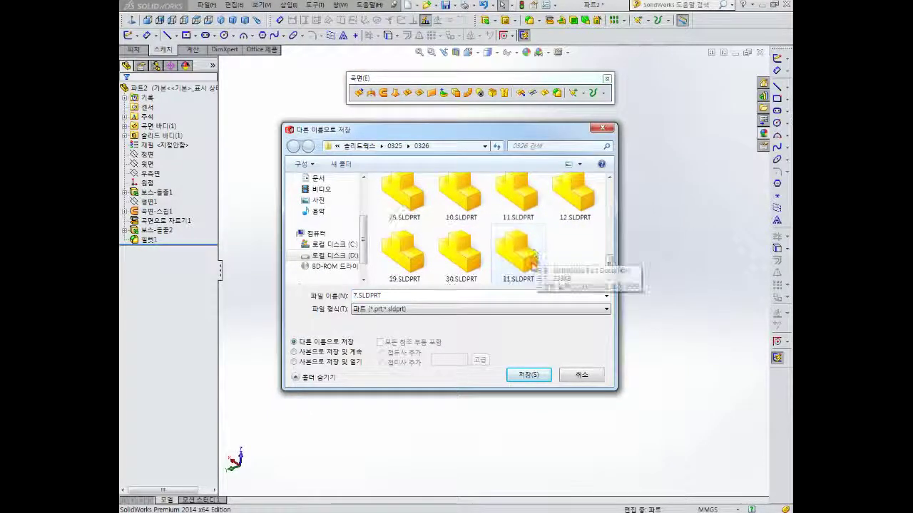
{"action": "left_click", "coordinate": [411, 296]}
{"action": "type", "text": "32"}
{"action": "key", "text": "Return"}
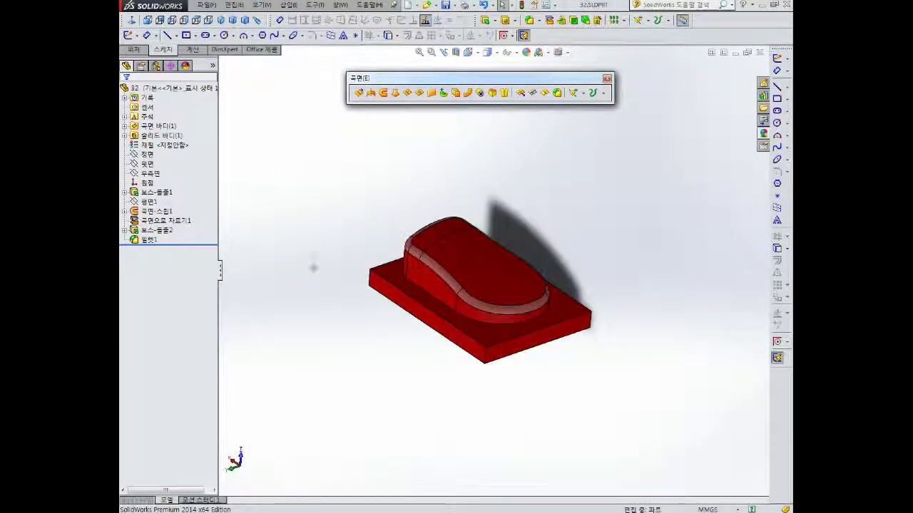
{"action": "middle_click_drag", "start_coordinate": [397, 197], "coordinate": [427, 236]}
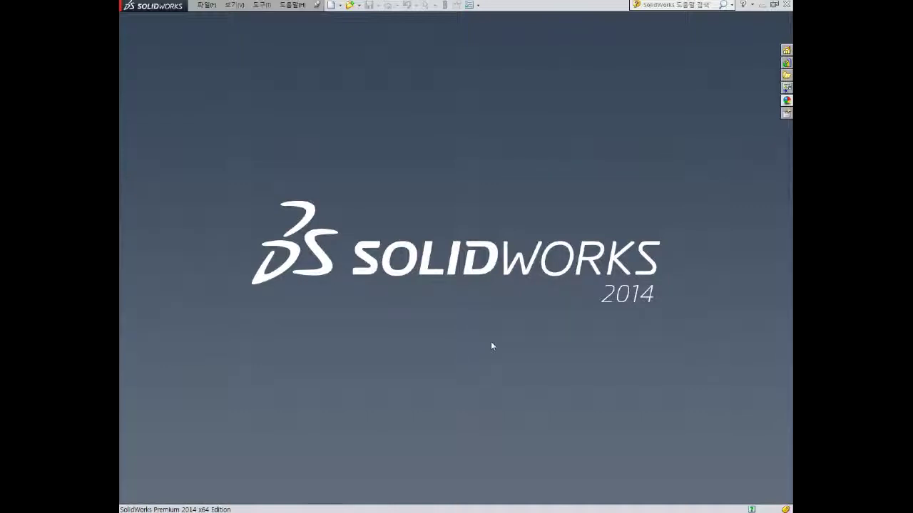
- Create a new part document and start a sketch on the front plane
{"action": "left_click", "coordinate": [206, 5]}
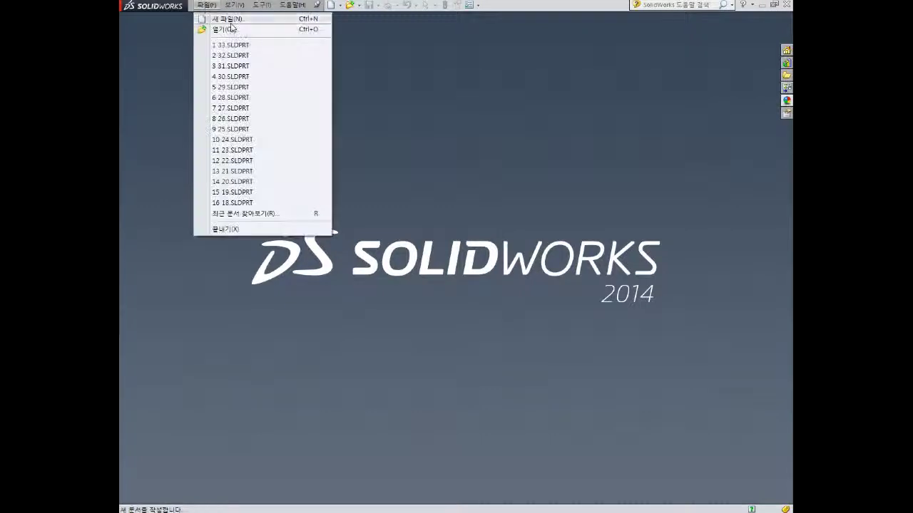
{"action": "left_click", "coordinate": [222, 20]}
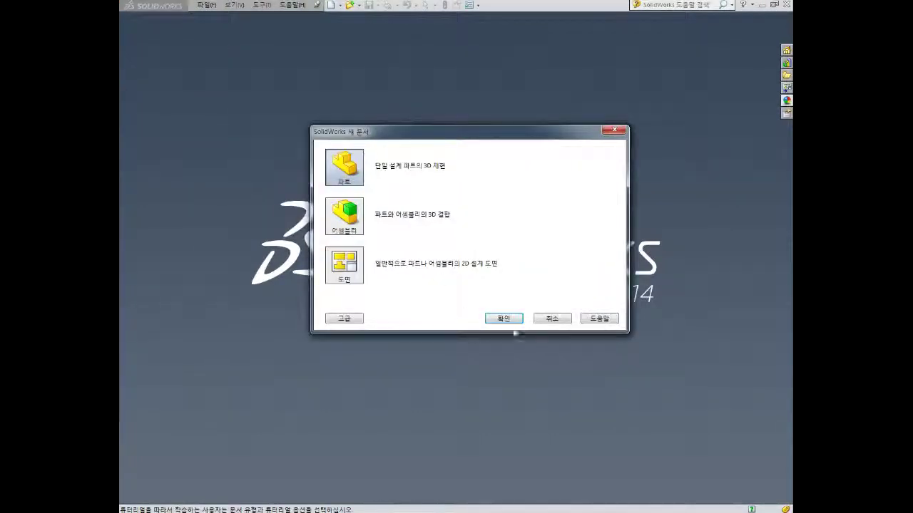
{"action": "left_click", "coordinate": [505, 318]}
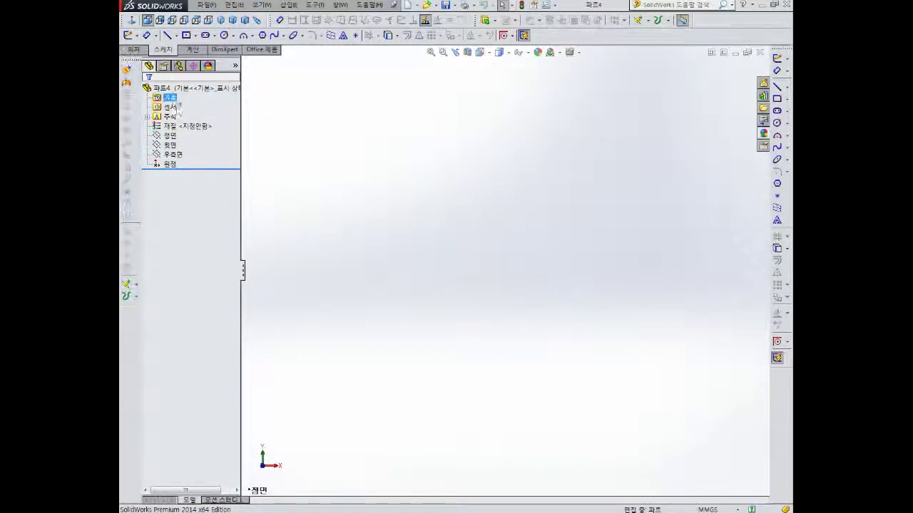
{"action": "left_click", "coordinate": [170, 135]}
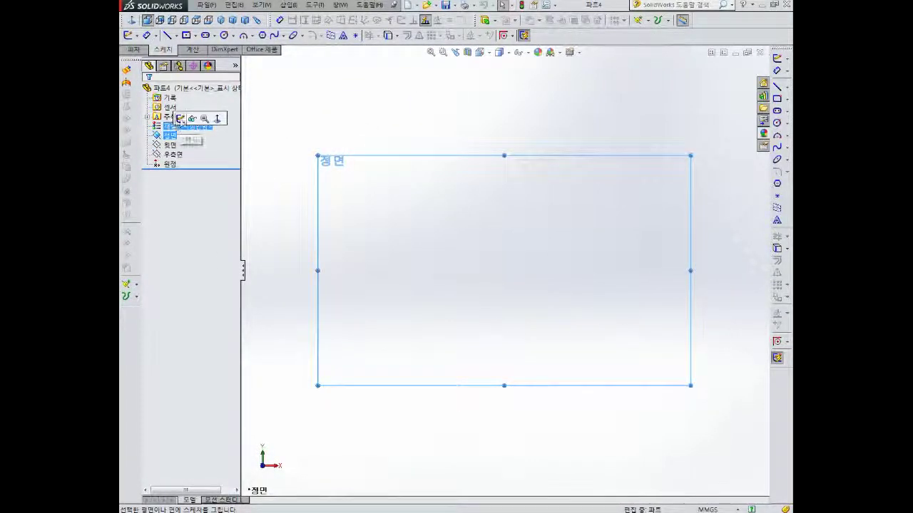
{"action": "left_click", "coordinate": [180, 119]}
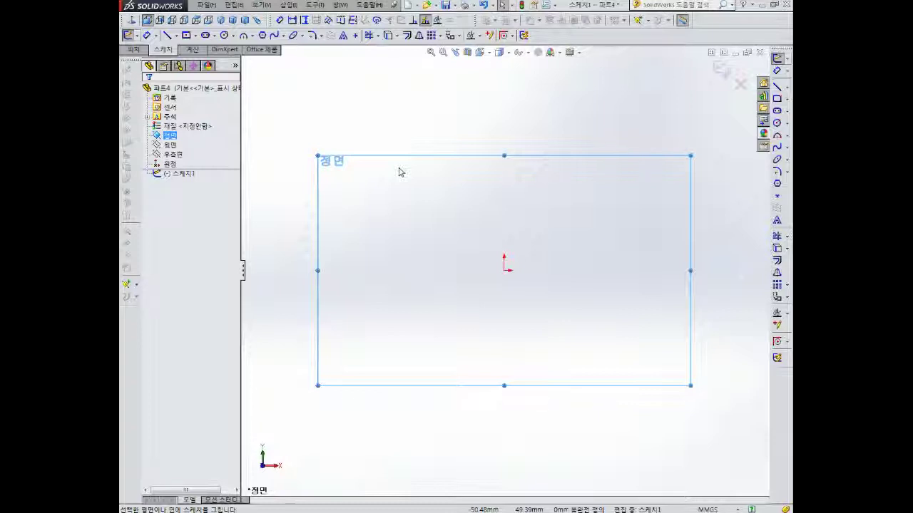
- Sketch a closed L-shaped line profile from the origin, about 84 mm wide and 35 mm high, with its taller leg at the origin
{"action": "left_click", "coordinate": [777, 86]}
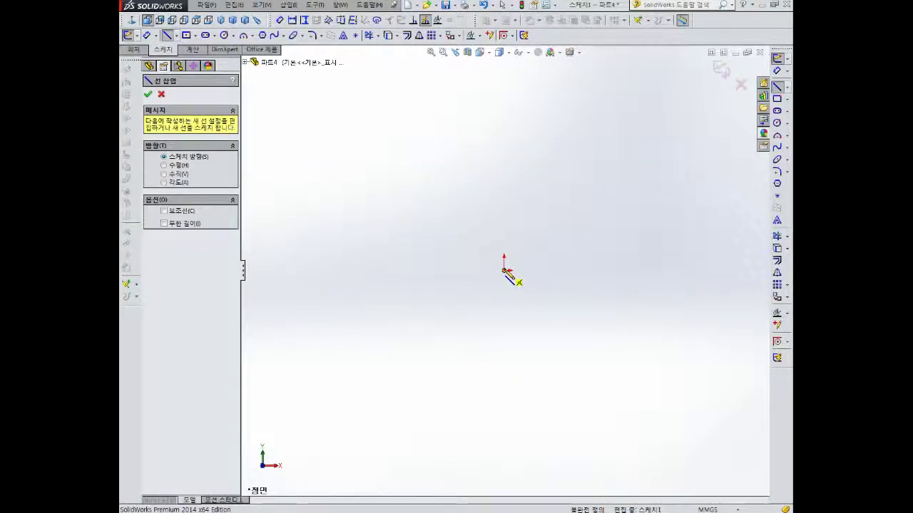
{"action": "left_click", "coordinate": [504, 271]}
{"action": "left_click", "coordinate": [504, 196]}
{"action": "left_click", "coordinate": [537, 196]}
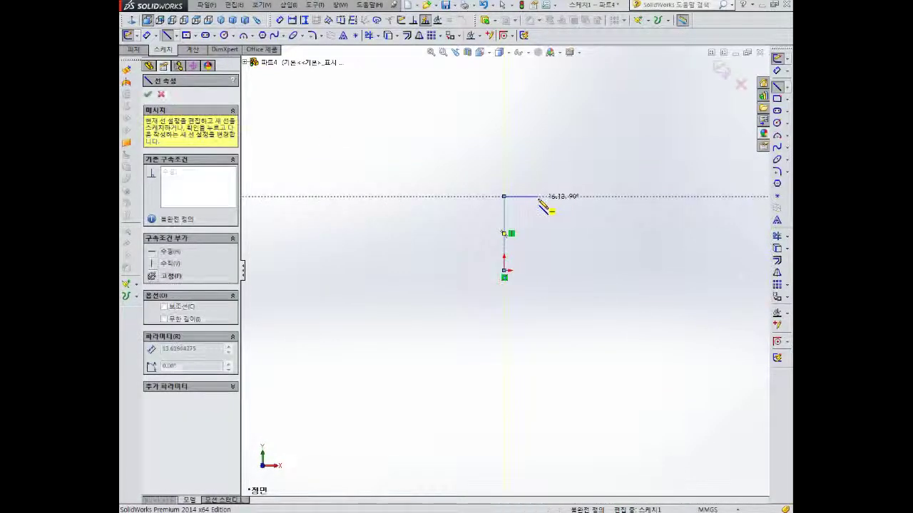
{"action": "left_click", "coordinate": [538, 233]}
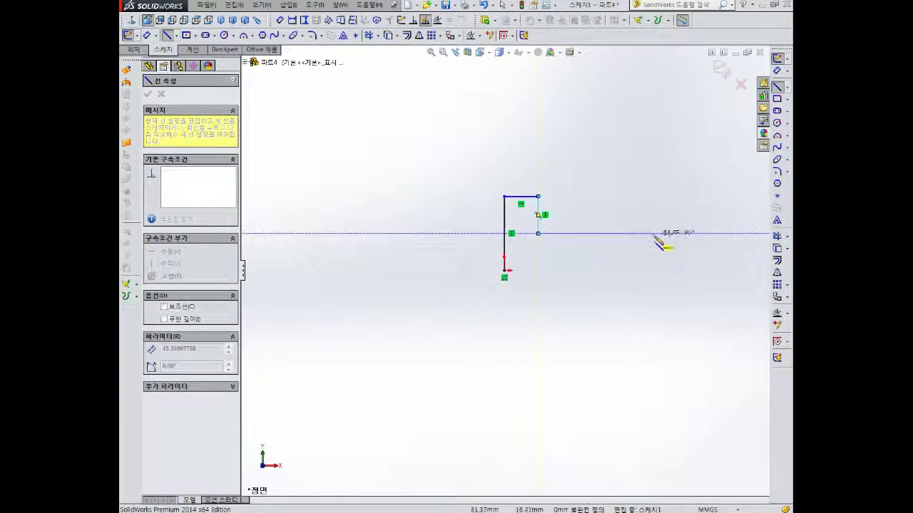
{"action": "left_click", "coordinate": [680, 233]}
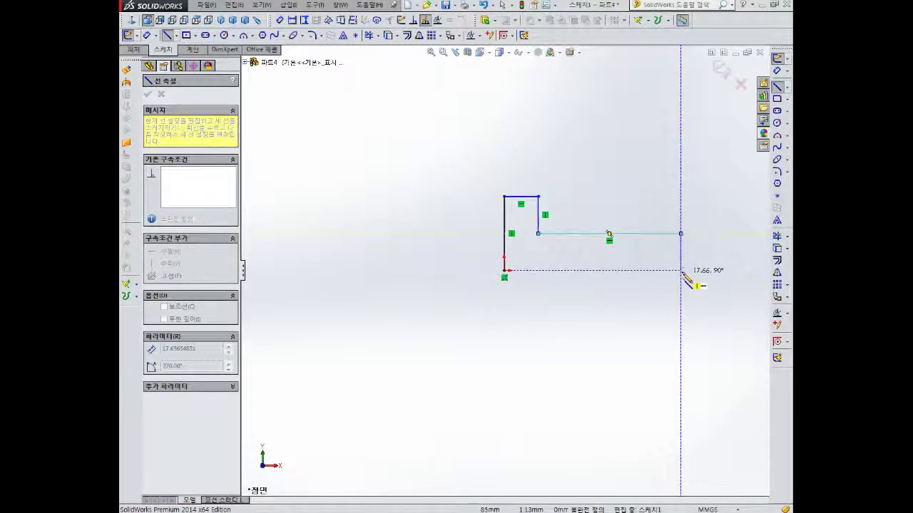
{"action": "left_click", "coordinate": [681, 269]}
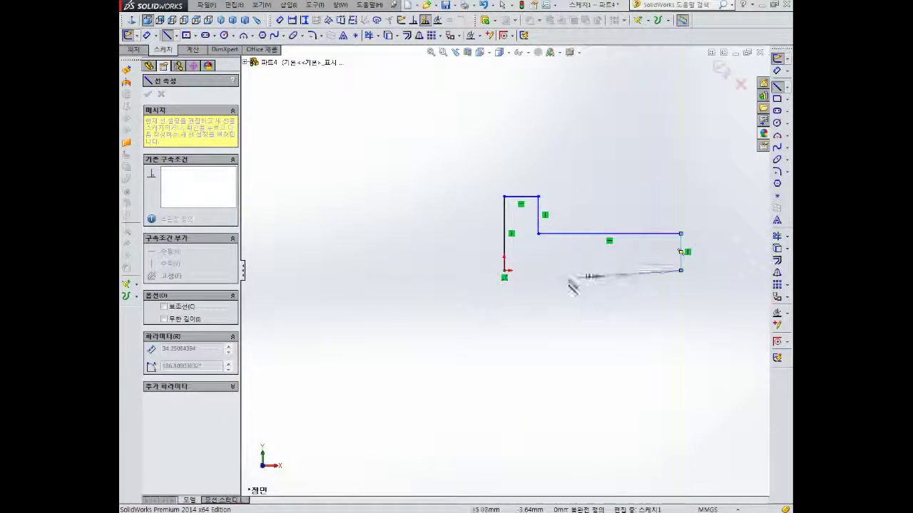
{"action": "left_click", "coordinate": [504, 271]}
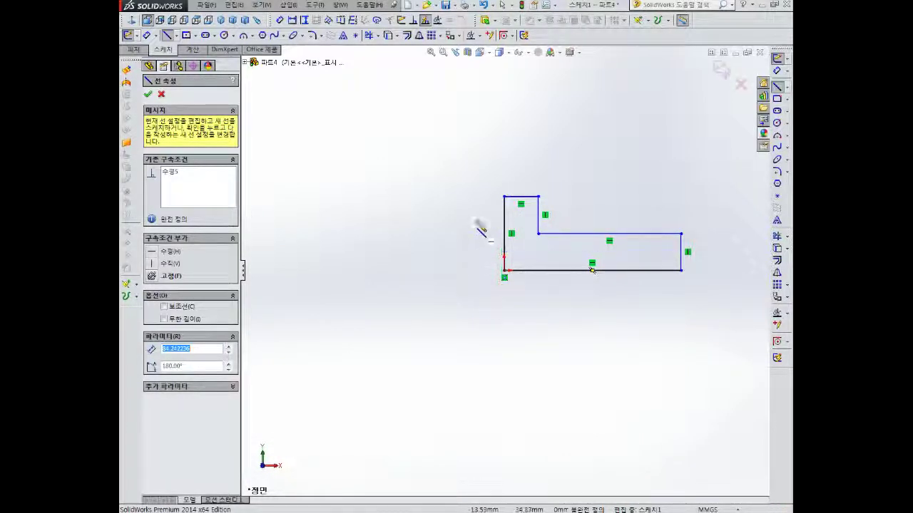
- Dimension the profile's vertical edge at the origin to 9 mm
{"action": "right_click_drag", "start_coordinate": [449, 194], "coordinate": [451, 149]}
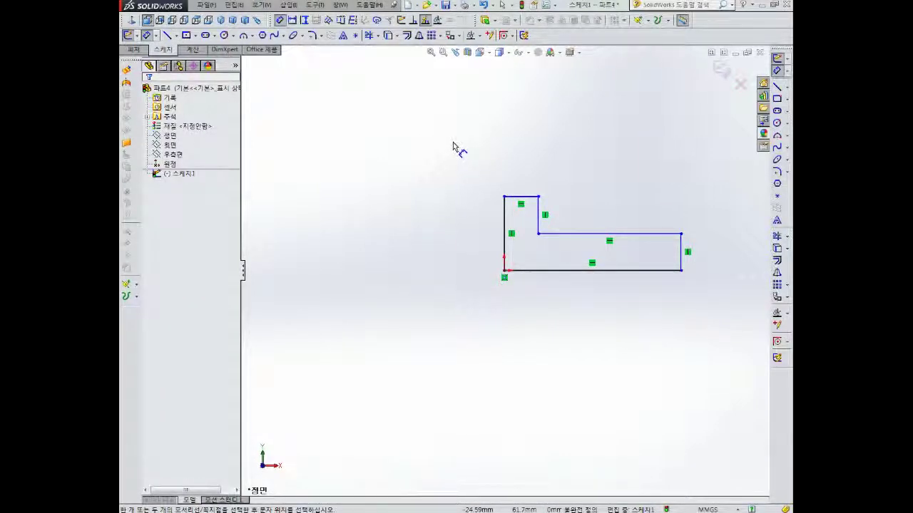
{"action": "left_click", "coordinate": [504, 230]}
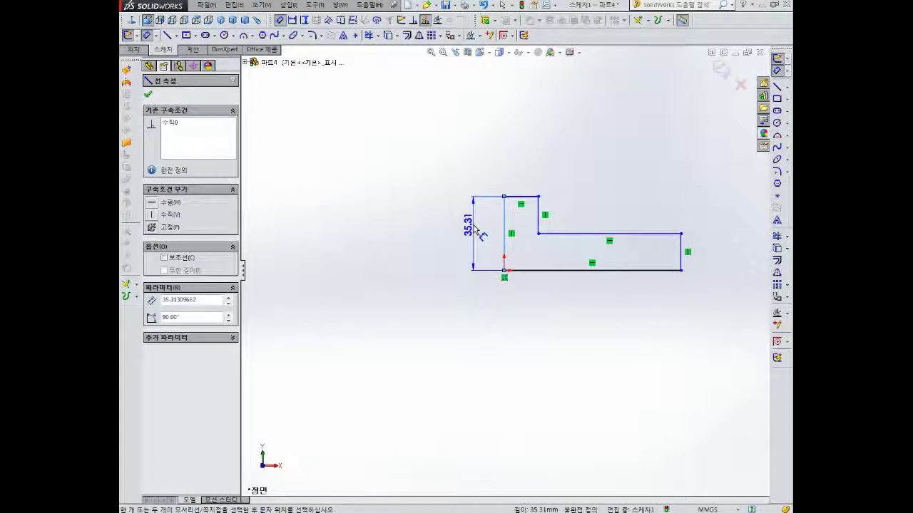
{"action": "left_click", "coordinate": [476, 232]}
{"action": "type", "text": "9"}
{"action": "key", "text": "Return"}
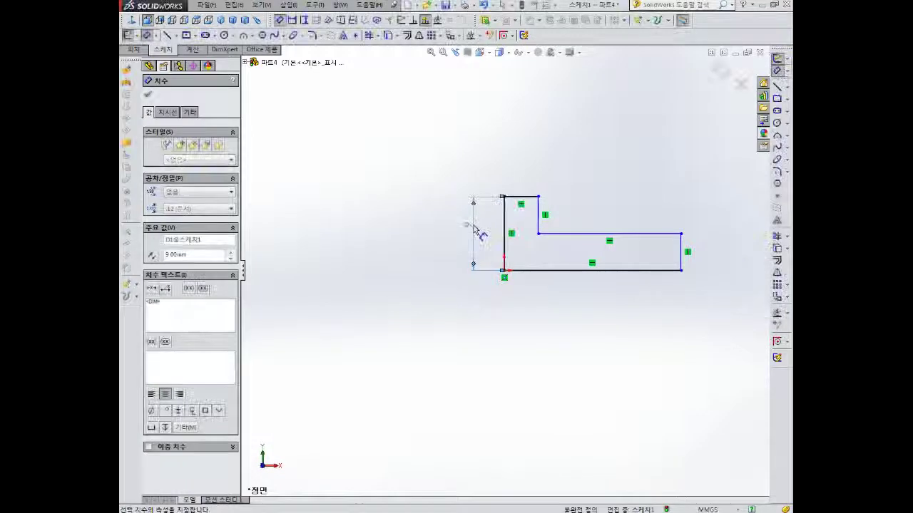
{"action": "scroll", "coordinate": [538, 248], "scroll_direction": "down", "scroll_amount": 2}
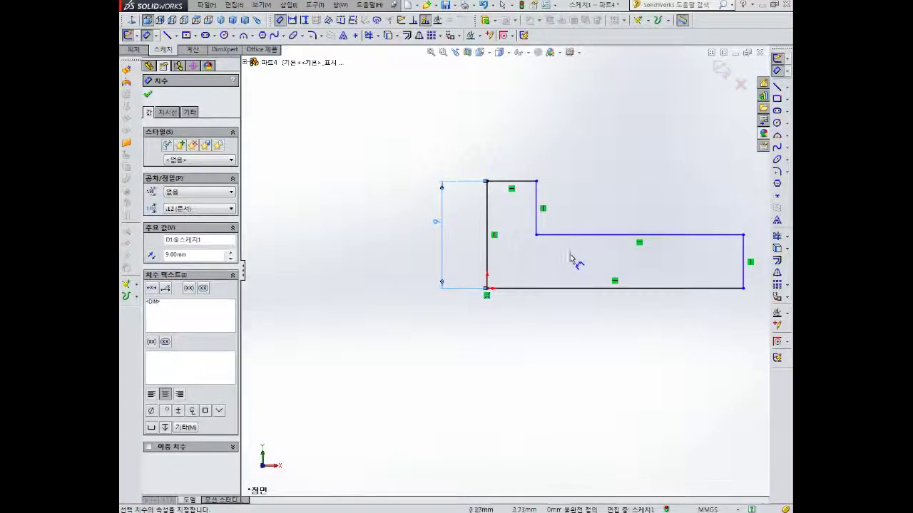
- Dimension the short vertical edge at the far end of the profile to 5 mm
{"action": "scroll", "coordinate": [570, 256], "scroll_direction": "up", "scroll_amount": 2}
{"action": "scroll", "coordinate": [627, 273], "scroll_direction": "down", "scroll_amount": 1}
{"action": "scroll", "coordinate": [627, 273], "scroll_direction": "down", "scroll_amount": 1}
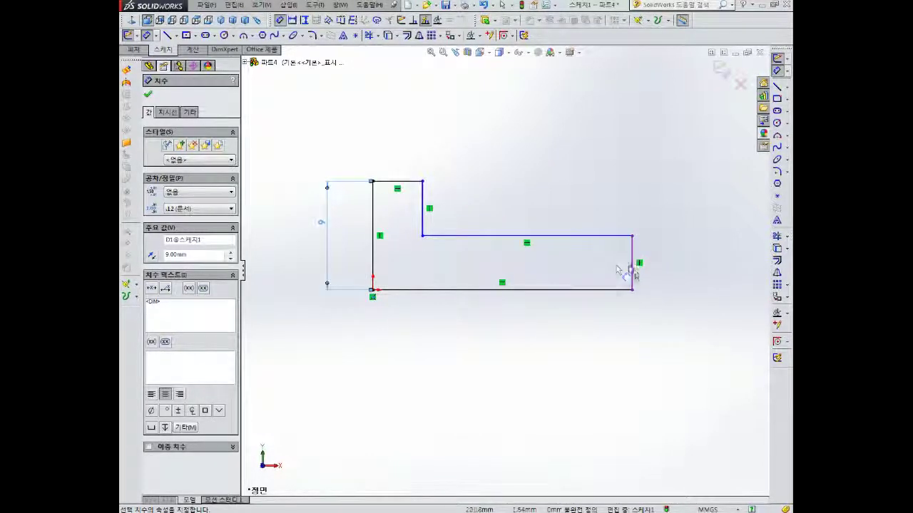
{"action": "left_click", "coordinate": [633, 265]}
{"action": "left_click", "coordinate": [675, 260]}
{"action": "type", "text": "5"}
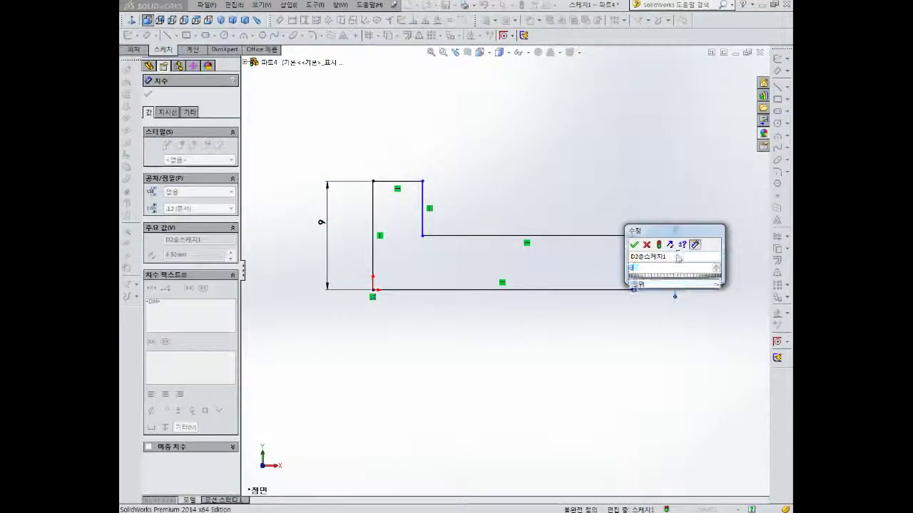
{"action": "key", "text": "Return"}
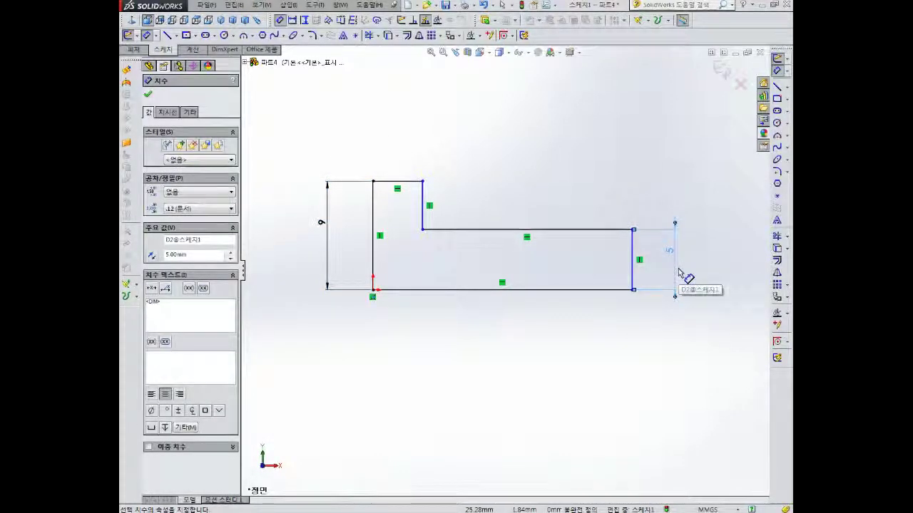
- Dimension the top horizontal edge of the profile's taller leg to 12 mm
{"action": "left_click", "coordinate": [412, 181]}
{"action": "left_click", "coordinate": [402, 143]}
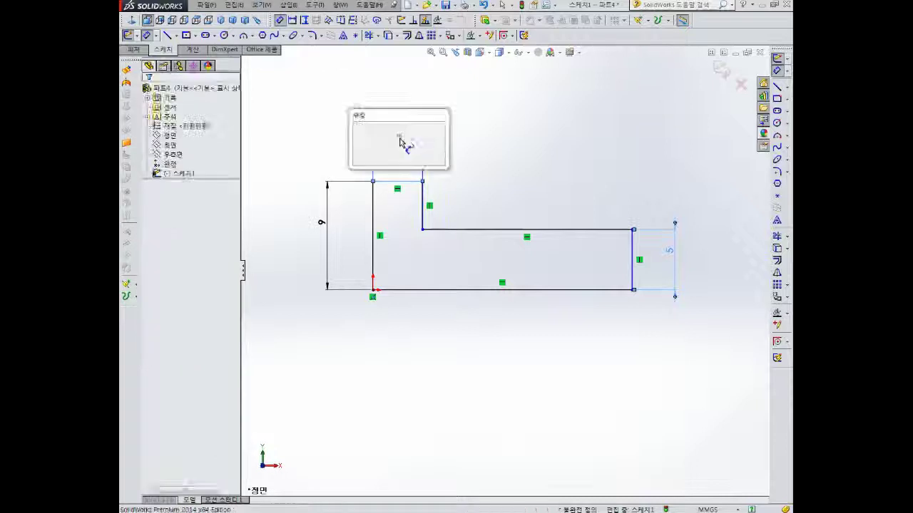
{"action": "type", "text": "12"}
{"action": "key", "text": "Return"}
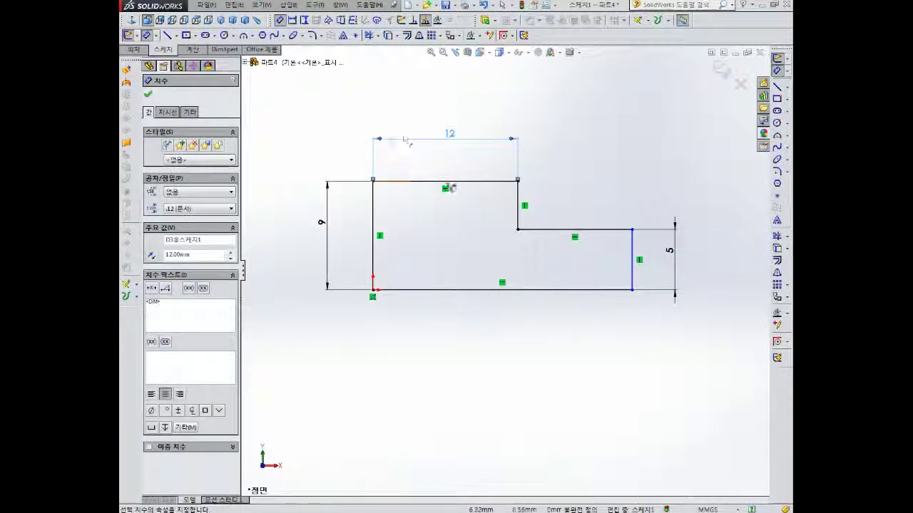
- Dimension the profile's long bottom edge to 65 mm and leave the dimension tool
{"action": "left_click", "coordinate": [546, 291]}
{"action": "left_click", "coordinate": [541, 345]}
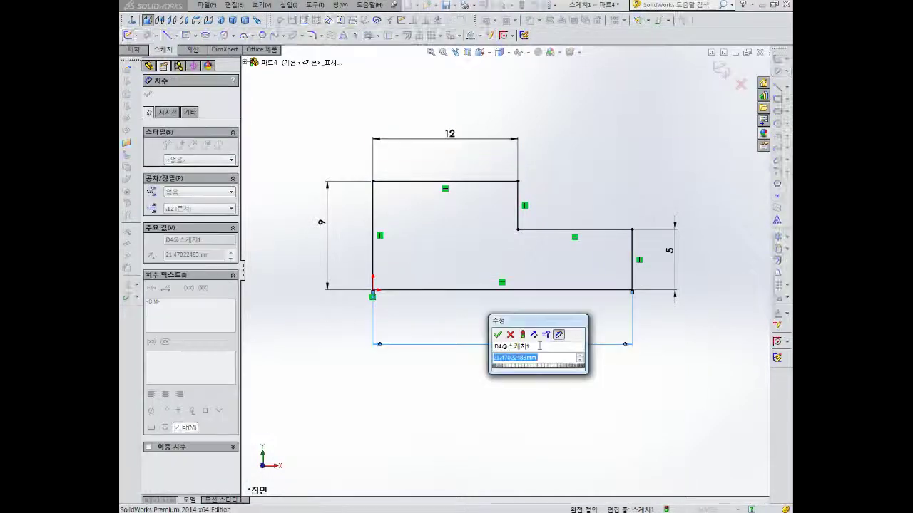
{"action": "type", "text": "65"}
{"action": "key", "text": "Return"}
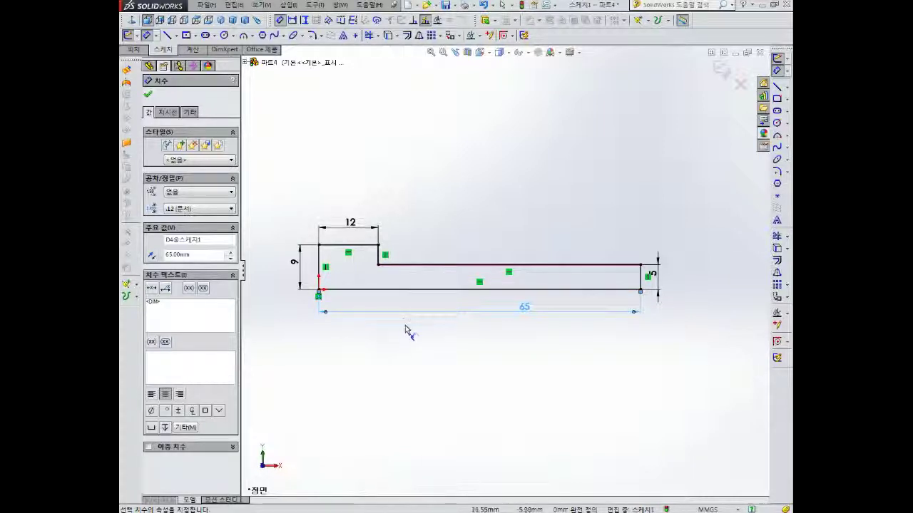
{"action": "key", "text": "Escape"}
- Add 1 mm sketch fillets to the upper corner above the origin and to the inner corner of the L-shaped profile
{"action": "left_click", "coordinate": [777, 172]}
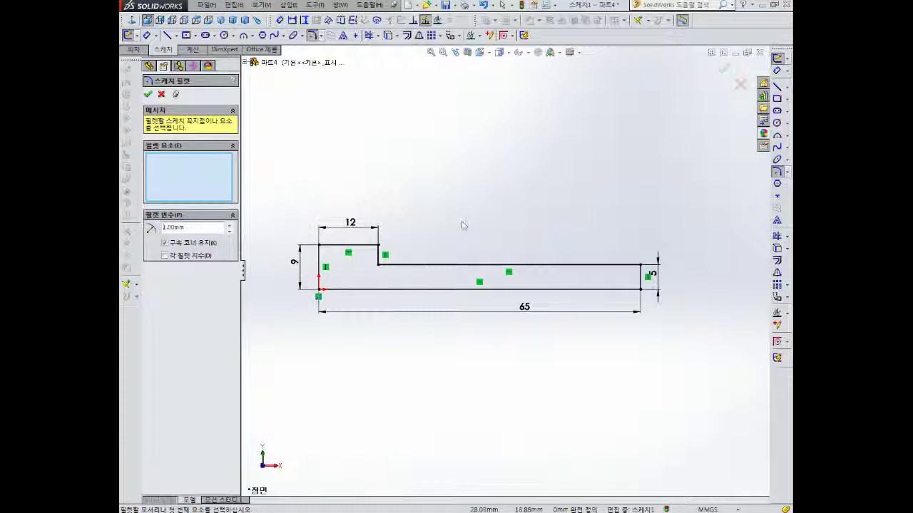
{"action": "left_click", "coordinate": [321, 245]}
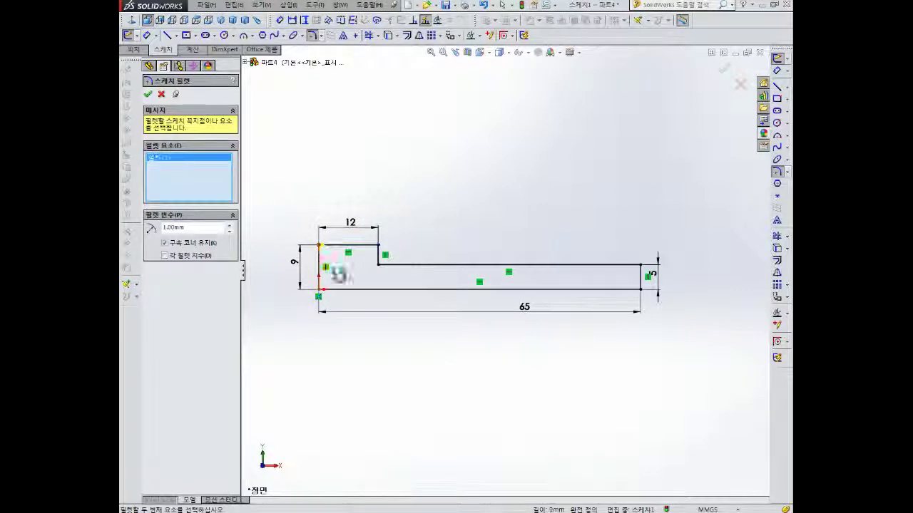
{"action": "scroll", "coordinate": [333, 267], "scroll_direction": "down", "scroll_amount": 3}
{"action": "left_click", "coordinate": [426, 261]}
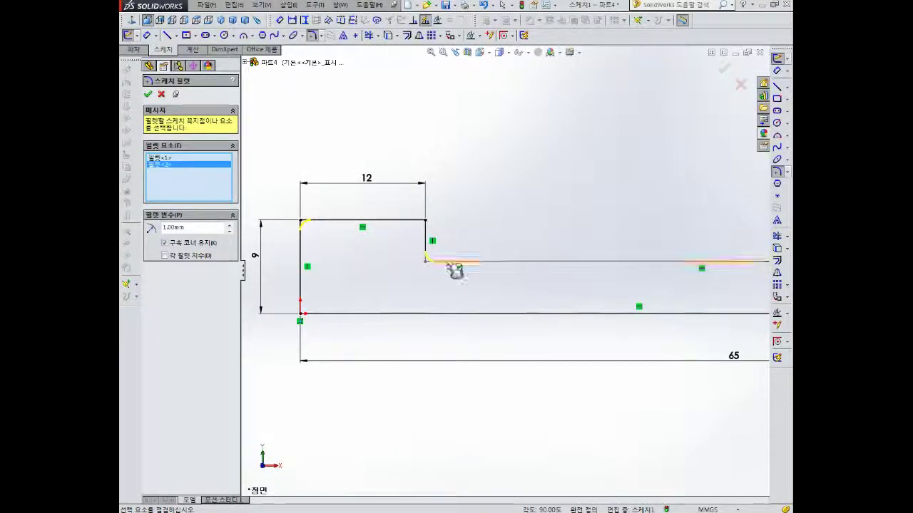
{"action": "scroll", "coordinate": [456, 266], "scroll_direction": "up", "scroll_amount": 3}
{"action": "left_click", "coordinate": [147, 95]}
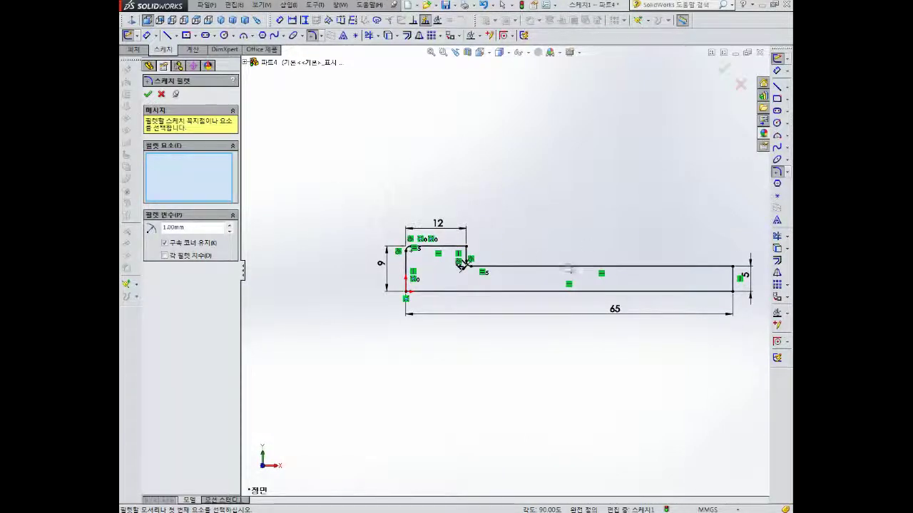
- Chamfer the upper corner at the profile's far end with an equal distance of 1.5 mm using Sketch Chamfer
{"action": "scroll", "coordinate": [454, 265], "scroll_direction": "down", "scroll_amount": 5}
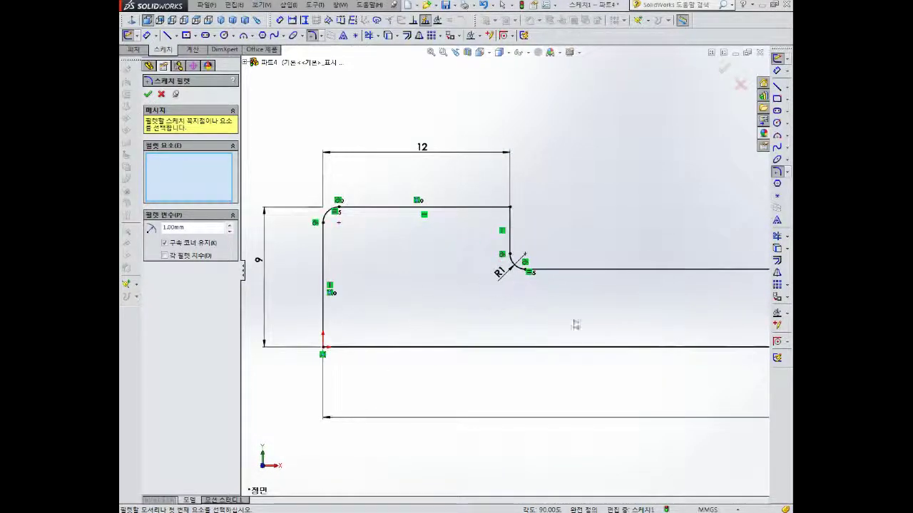
{"action": "scroll", "coordinate": [482, 283], "scroll_direction": "up", "scroll_amount": 5}
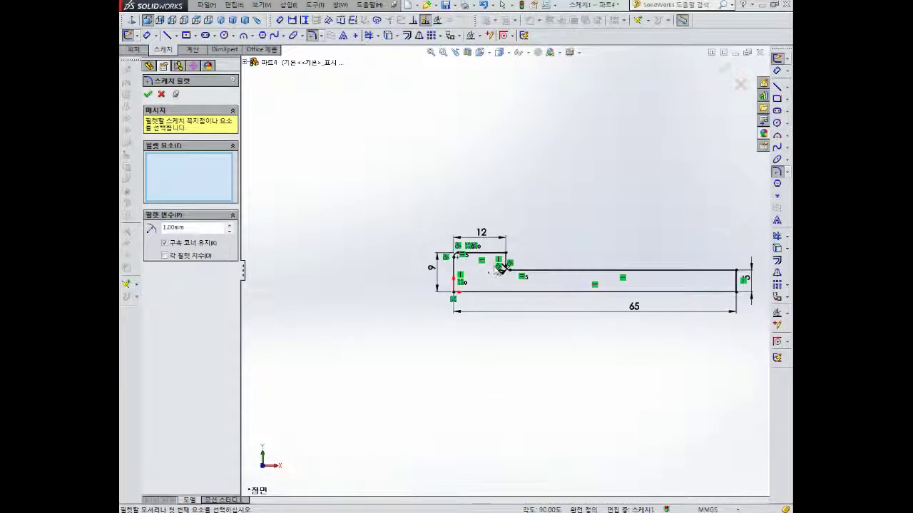
{"action": "scroll", "coordinate": [613, 253], "scroll_direction": "down", "scroll_amount": 5}
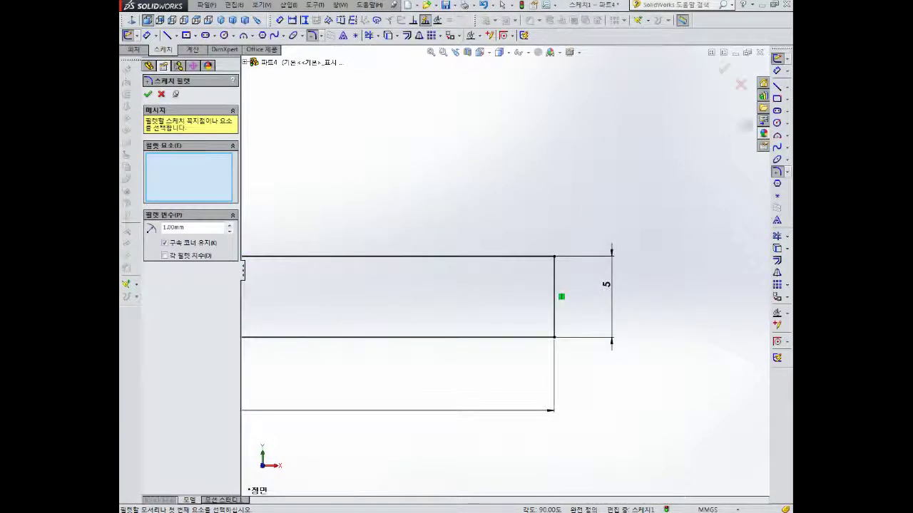
{"action": "left_click", "coordinate": [777, 171]}
{"action": "left_click", "coordinate": [788, 172]}
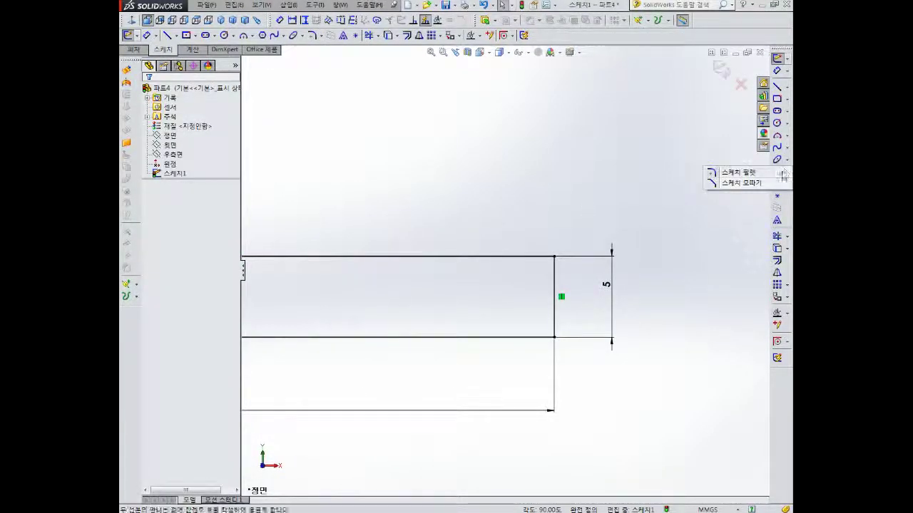
{"action": "left_click", "coordinate": [729, 183]}
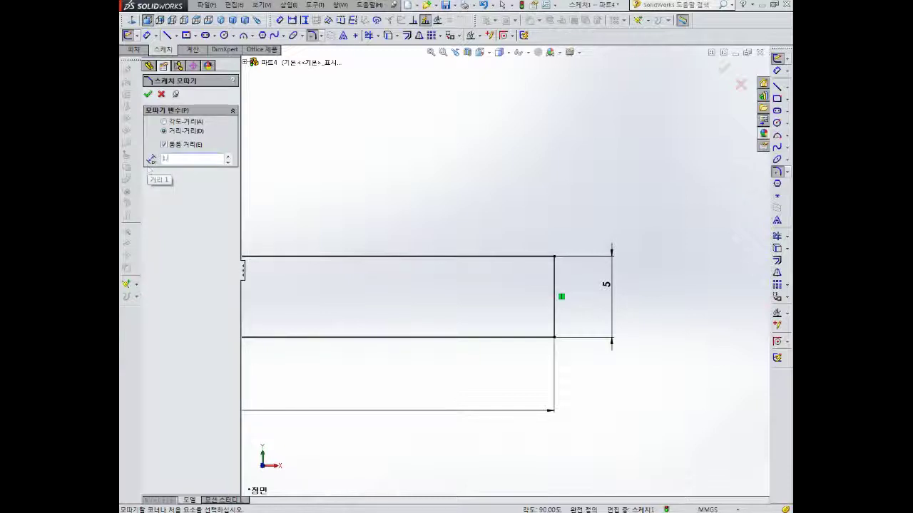
{"action": "left_click", "coordinate": [549, 258]}
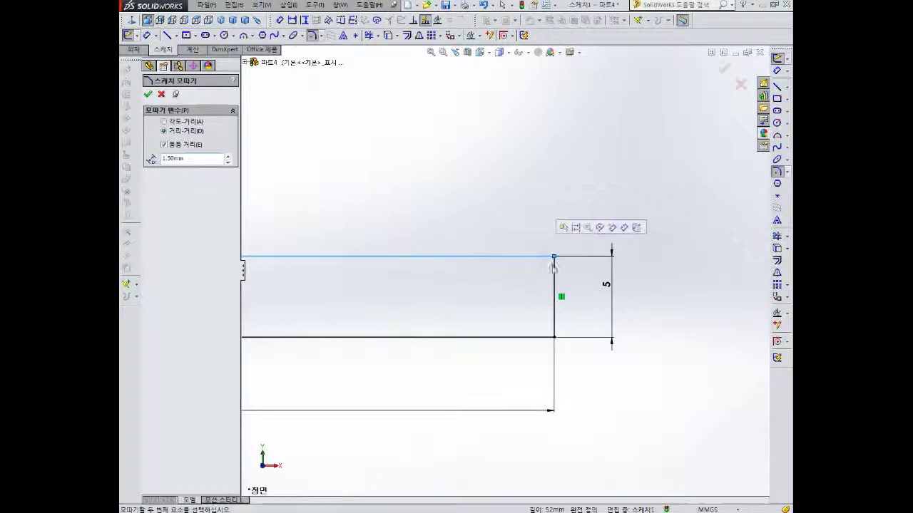
{"action": "left_click", "coordinate": [555, 277]}
{"action": "scroll", "coordinate": [493, 204], "scroll_direction": "up", "scroll_amount": 5}
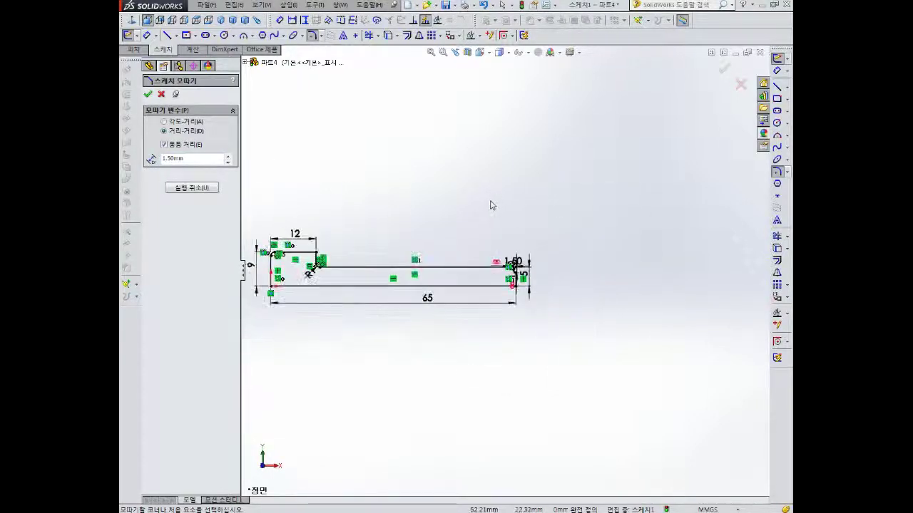
{"action": "scroll", "coordinate": [363, 245], "scroll_direction": "up", "scroll_amount": 2}
{"action": "scroll", "coordinate": [454, 307], "scroll_direction": "down", "scroll_amount": 6}
{"action": "scroll", "coordinate": [482, 354], "scroll_direction": "up", "scroll_amount": 3}
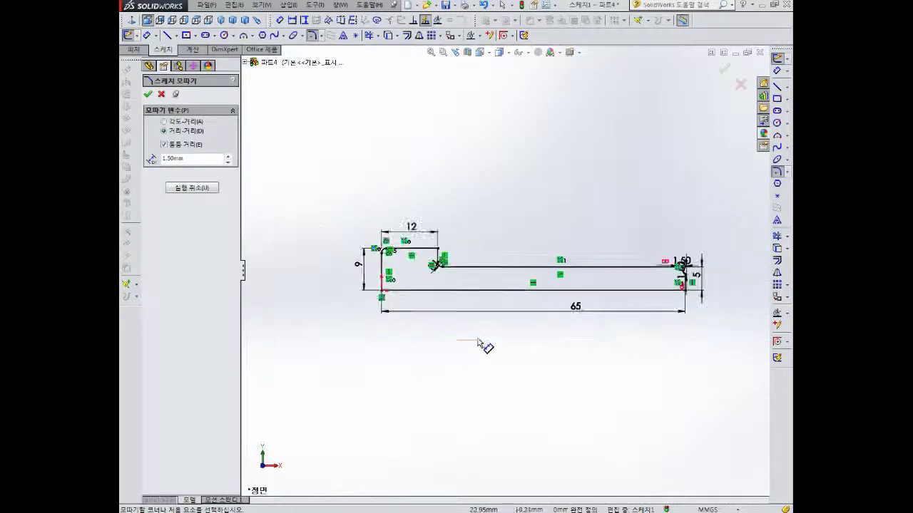
{"action": "scroll", "coordinate": [483, 332], "scroll_direction": "up", "scroll_amount": 2}
{"action": "scroll", "coordinate": [520, 281], "scroll_direction": "down", "scroll_amount": 4}
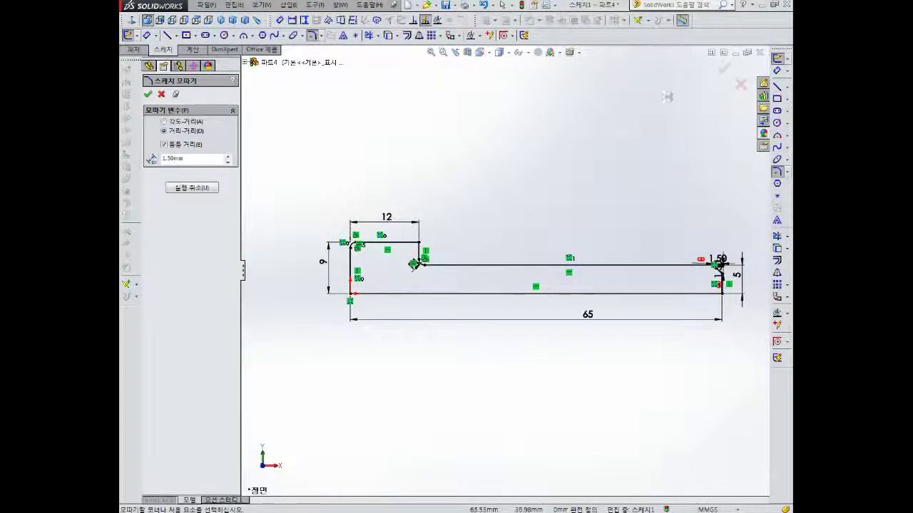
{"action": "left_click", "coordinate": [723, 73]}
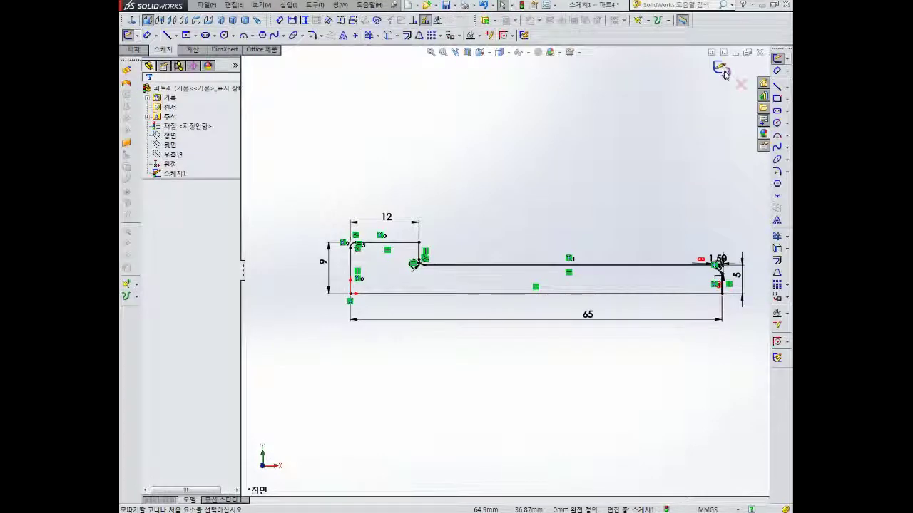
- Exit the sketch and revolve the profile 360° about its long bottom edge into a solid bolt body
{"action": "left_click", "coordinate": [720, 68]}
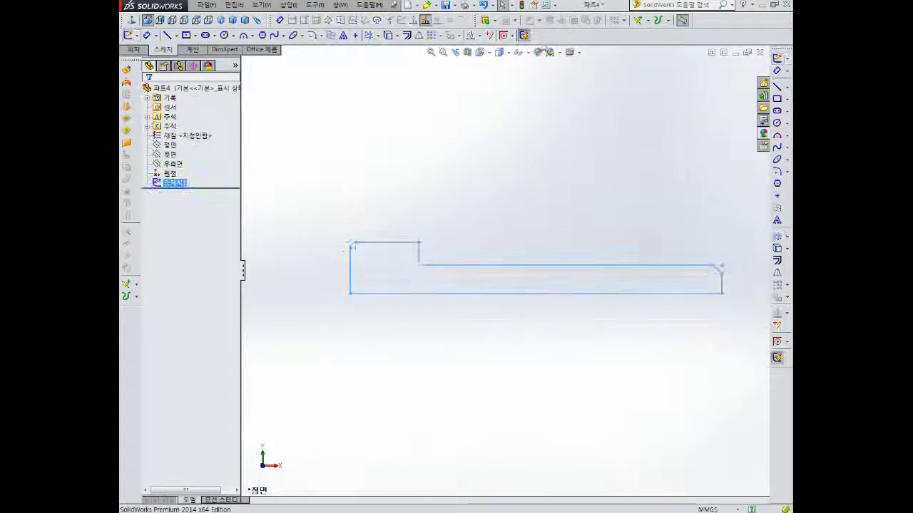
{"action": "left_click", "coordinate": [493, 21]}
{"action": "left_click", "coordinate": [522, 43]}
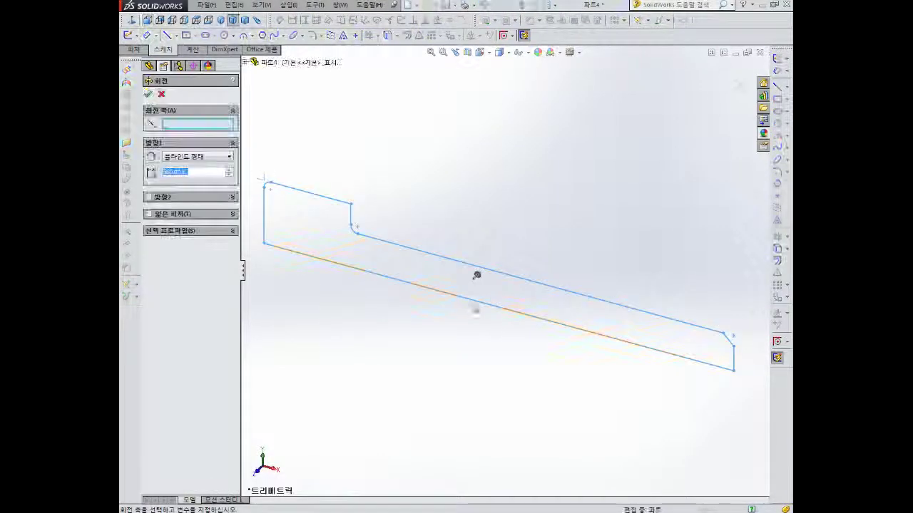
{"action": "left_click", "coordinate": [472, 300]}
{"action": "scroll", "coordinate": [473, 300], "scroll_direction": "up", "scroll_amount": 3}
{"action": "middle_click_drag", "start_coordinate": [473, 300], "coordinate": [552, 246]}
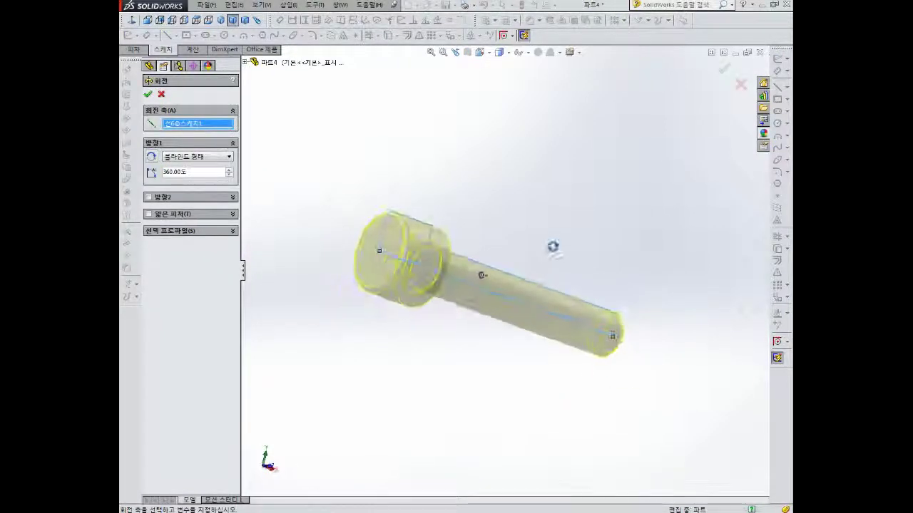
{"action": "middle_click_drag", "start_coordinate": [498, 287], "coordinate": [455, 281]}
{"action": "left_click", "coordinate": [147, 94]}
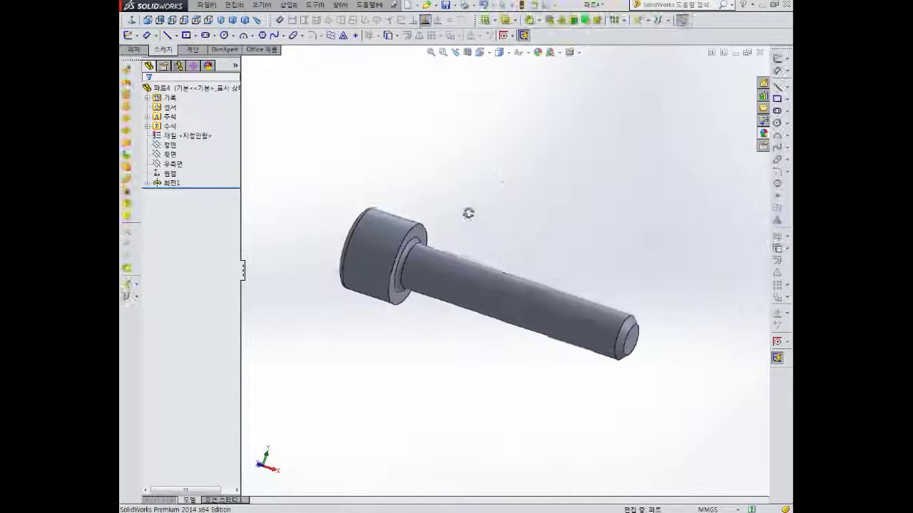
- Start a sketch on the flat outer end face of the bolt head
{"action": "middle_click_drag", "start_coordinate": [468, 212], "coordinate": [527, 312]}
{"action": "scroll", "coordinate": [497, 312], "scroll_direction": "up", "scroll_amount": 4}
{"action": "scroll", "coordinate": [497, 312], "scroll_direction": "down", "scroll_amount": 4}
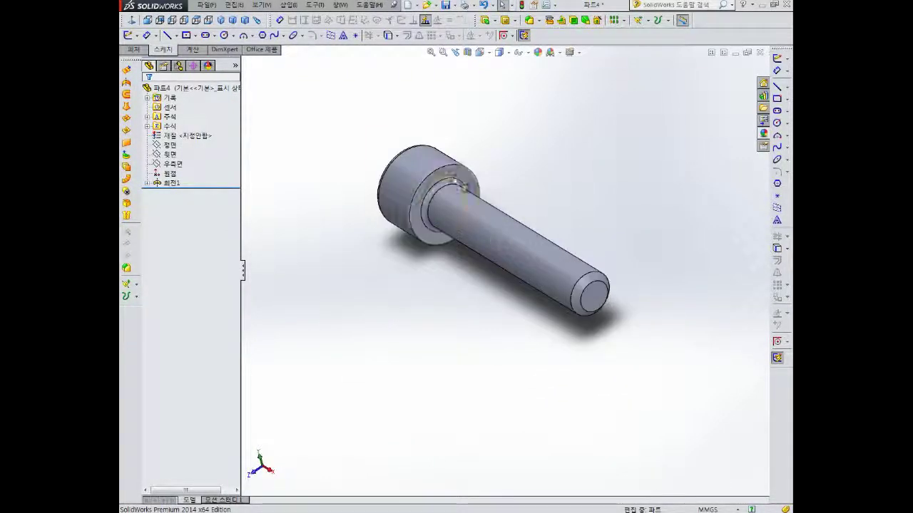
{"action": "scroll", "coordinate": [465, 191], "scroll_direction": "up", "scroll_amount": 2}
{"action": "middle_click_drag", "start_coordinate": [477, 208], "coordinate": [511, 215]}
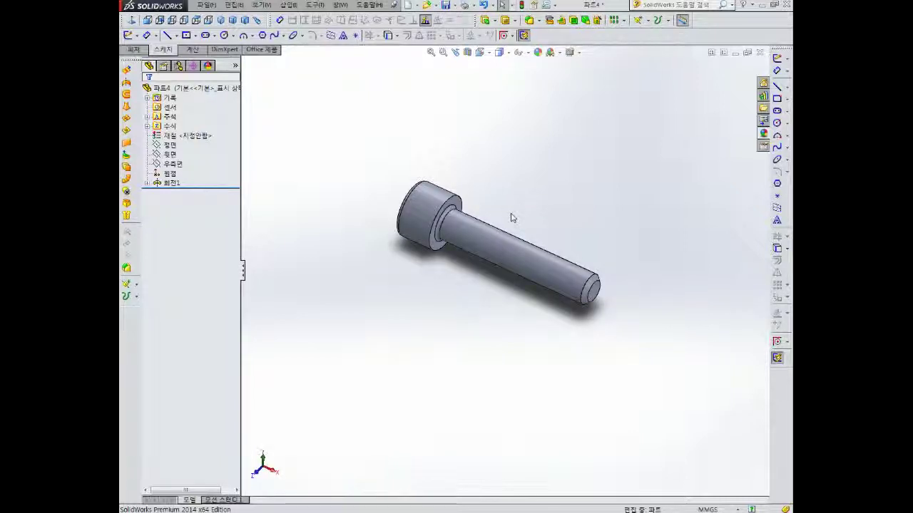
{"action": "scroll", "coordinate": [502, 203], "scroll_direction": "up", "scroll_amount": 3}
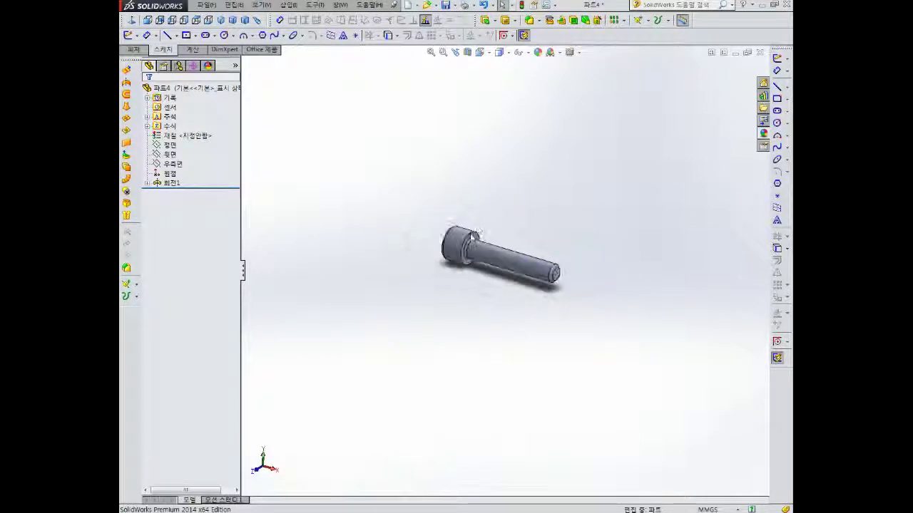
{"action": "middle_click_drag", "start_coordinate": [499, 214], "coordinate": [473, 256]}
{"action": "scroll", "coordinate": [489, 239], "scroll_direction": "down", "scroll_amount": 3}
{"action": "left_click", "coordinate": [456, 246]}
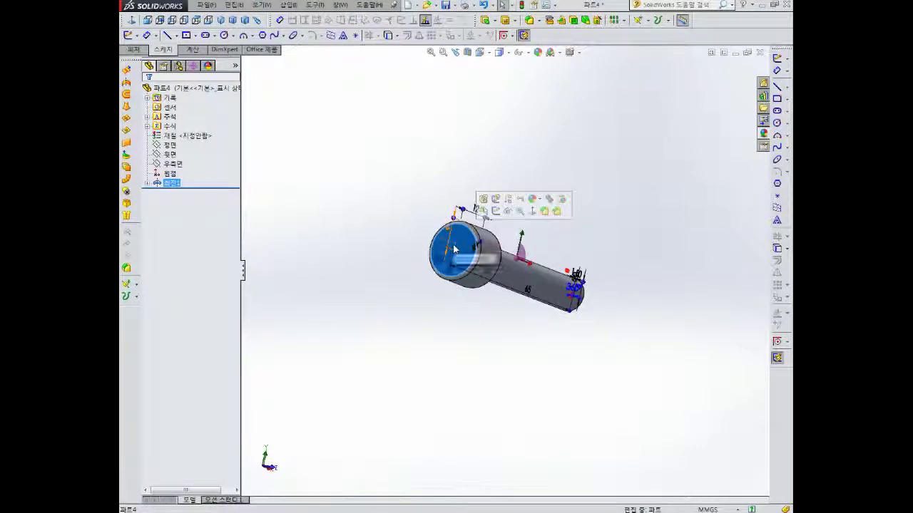
{"action": "left_click", "coordinate": [496, 211]}
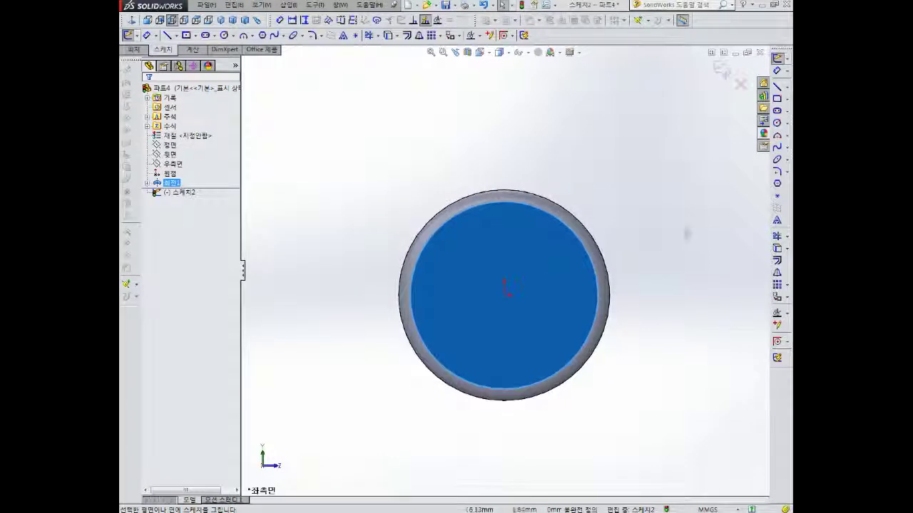
- Sketch a six-sided polygon centred on the origin with a vertex straight above it, using a circumscribed circle about 9.66 mm in diameter
{"action": "left_click", "coordinate": [777, 184]}
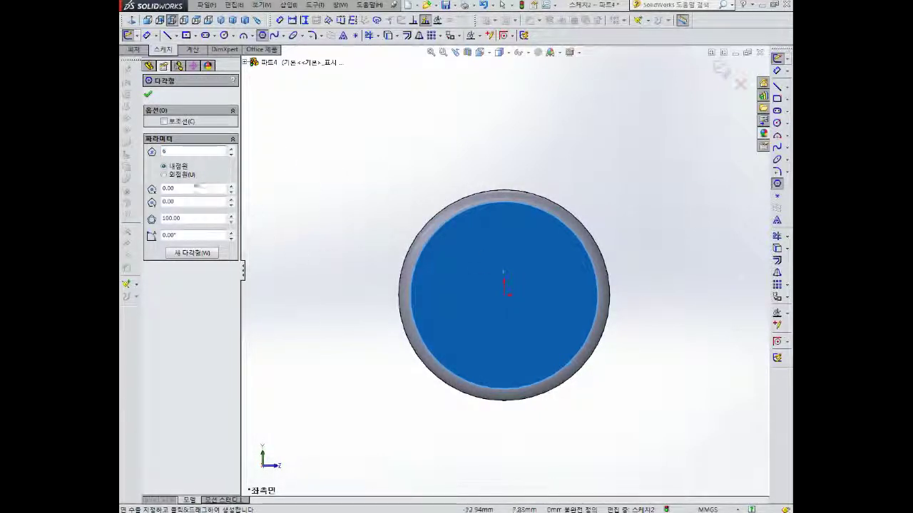
{"action": "left_click", "coordinate": [504, 294]}
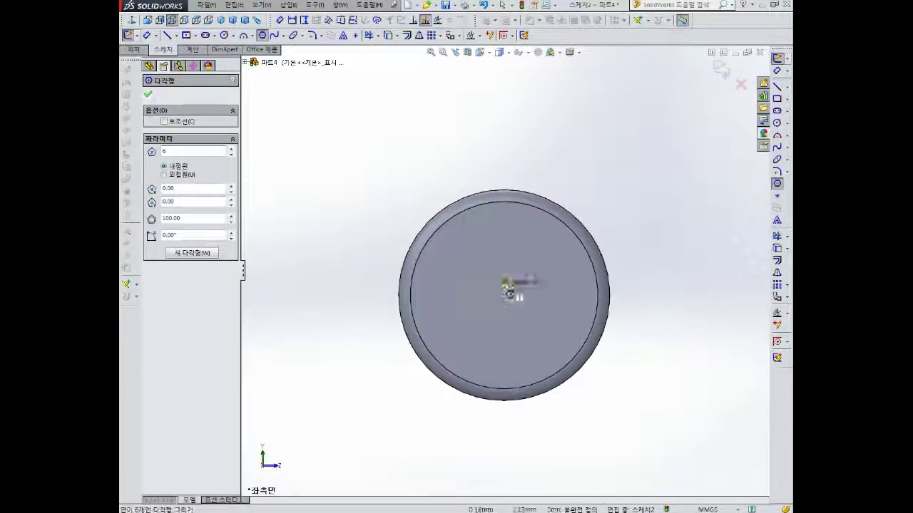
{"action": "left_click", "coordinate": [504, 239]}
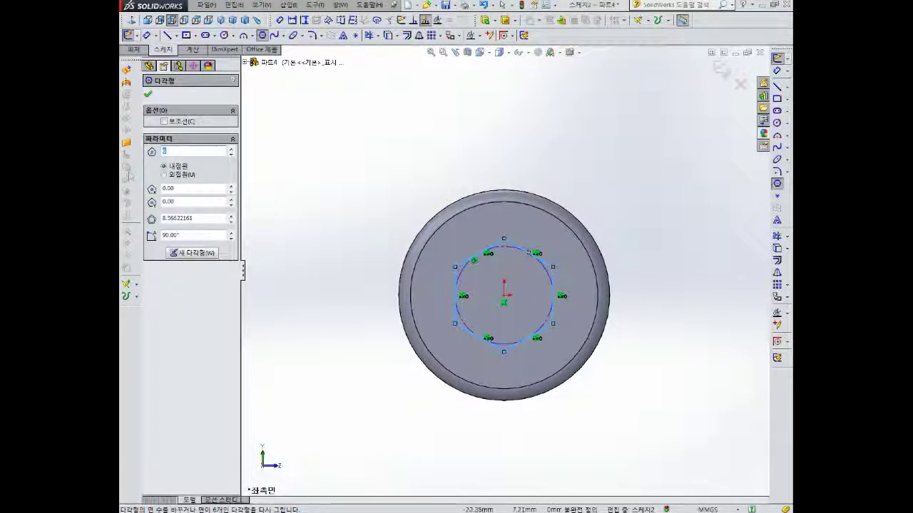
{"action": "left_click", "coordinate": [173, 175]}
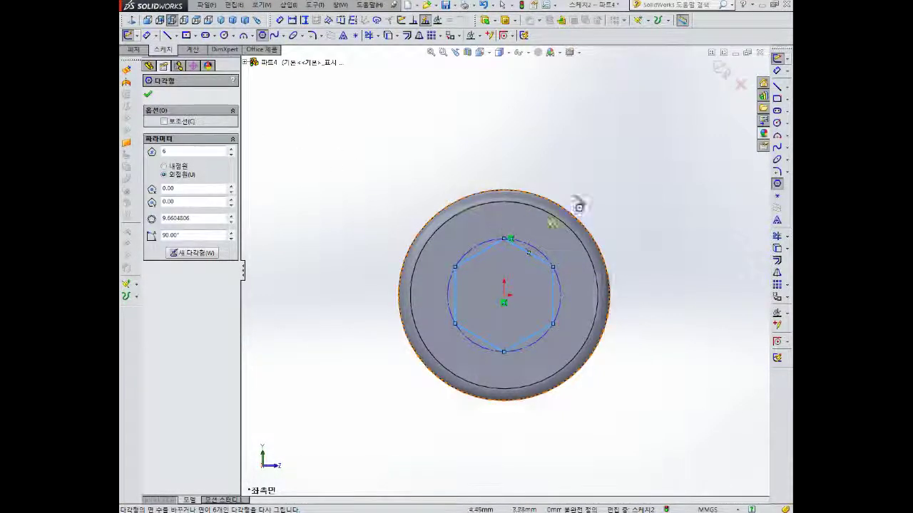
- Dimension the hexagon's circumscribed construction circle to a diameter of 12 mm
{"action": "right_click_drag", "start_coordinate": [585, 187], "coordinate": [586, 144]}
{"action": "left_click", "coordinate": [534, 248]}
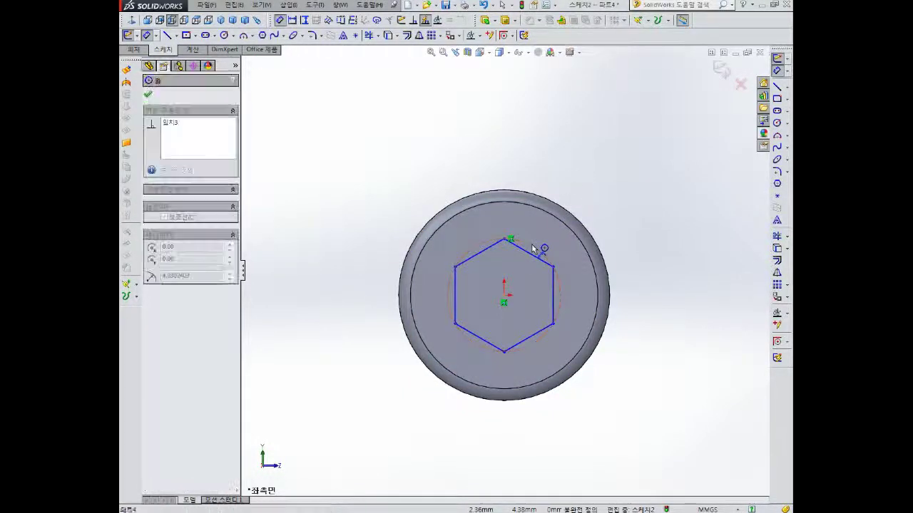
{"action": "left_click", "coordinate": [576, 190]}
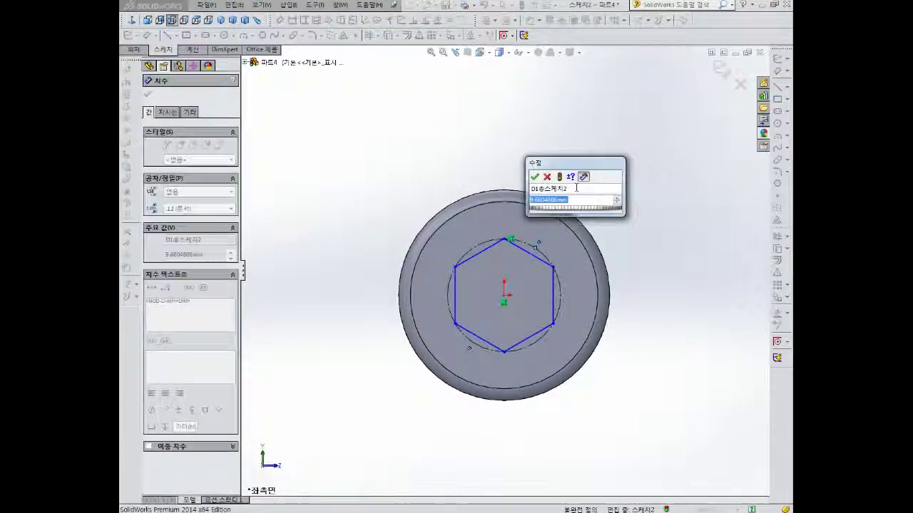
{"action": "type", "text": "12"}
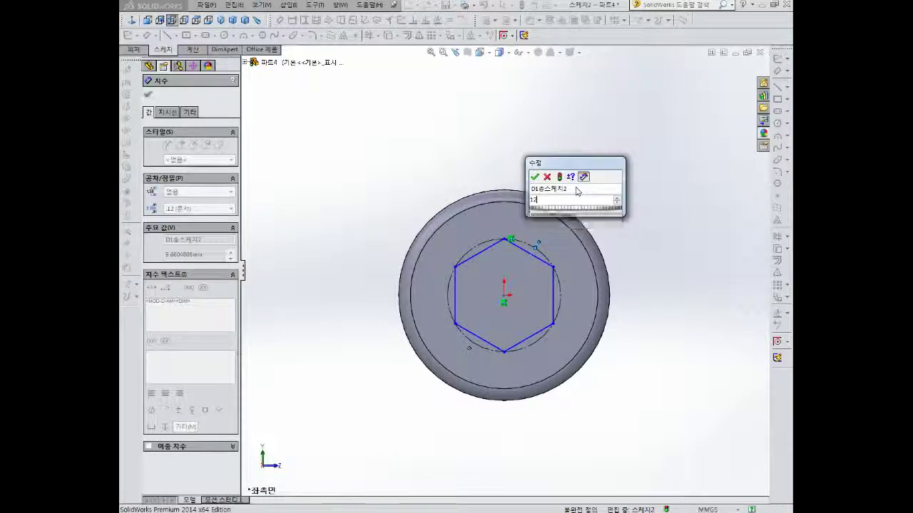
{"action": "key", "text": "Return"}
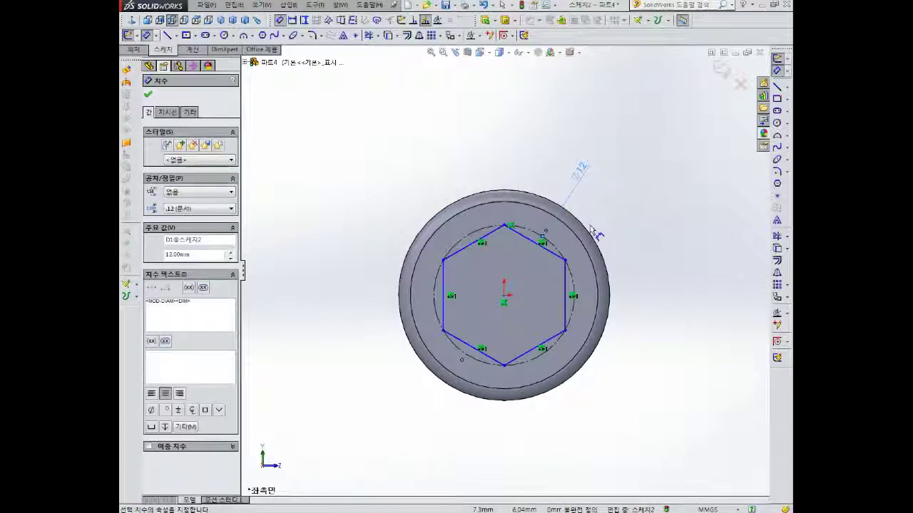
- Examine the dimensioned hexagon sketch on the bolt head's outer end face
{"action": "scroll", "coordinate": [614, 222], "scroll_direction": "up", "scroll_amount": 3}
{"action": "left_click", "coordinate": [618, 257]}
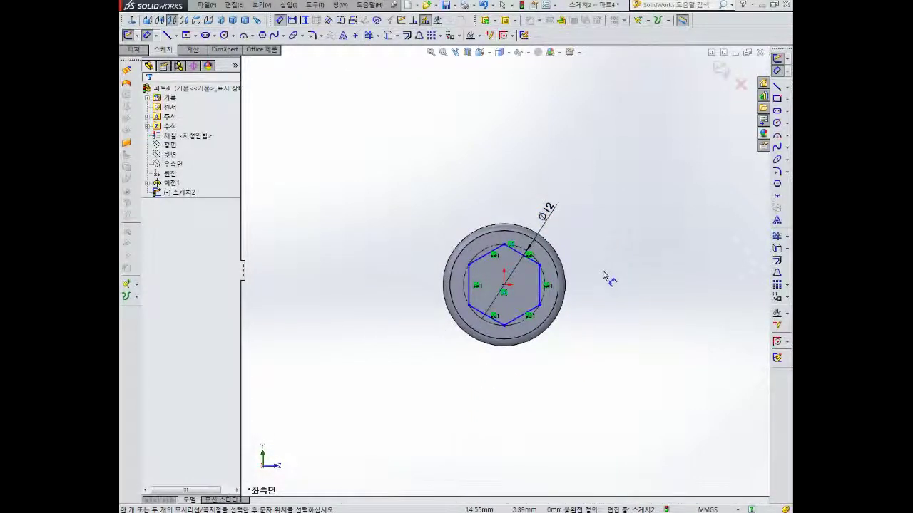
{"action": "scroll", "coordinate": [594, 278], "scroll_direction": "up", "scroll_amount": 3}
{"action": "scroll", "coordinate": [538, 280], "scroll_direction": "down", "scroll_amount": 4}
{"action": "scroll", "coordinate": [540, 284], "scroll_direction": "down", "scroll_amount": 1}
{"action": "scroll", "coordinate": [465, 281], "scroll_direction": "up", "scroll_amount": 3}
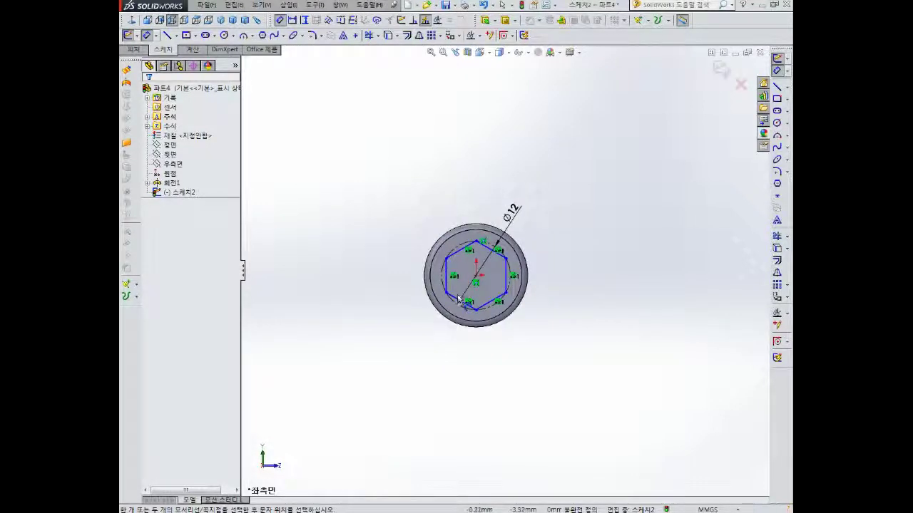
{"action": "scroll", "coordinate": [471, 280], "scroll_direction": "down", "scroll_amount": 4}
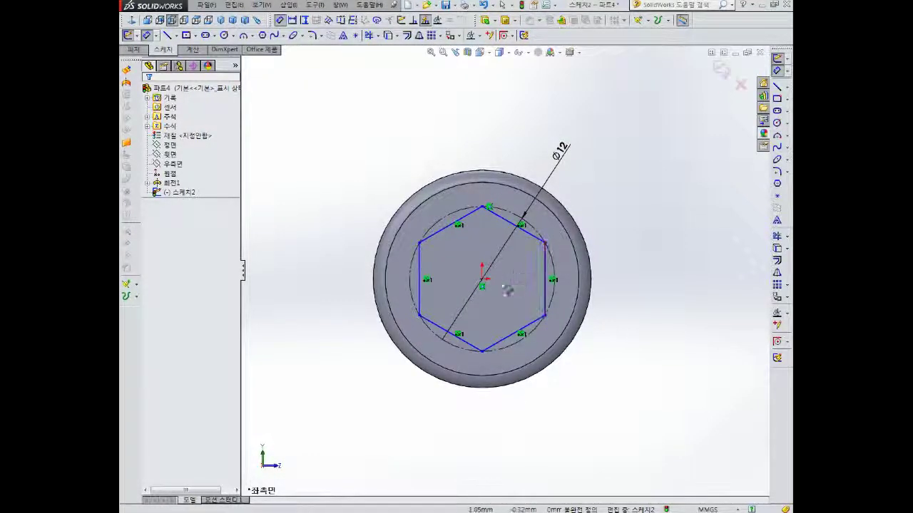
{"action": "left_click", "coordinate": [482, 283]}
{"action": "key", "text": "Escape"}
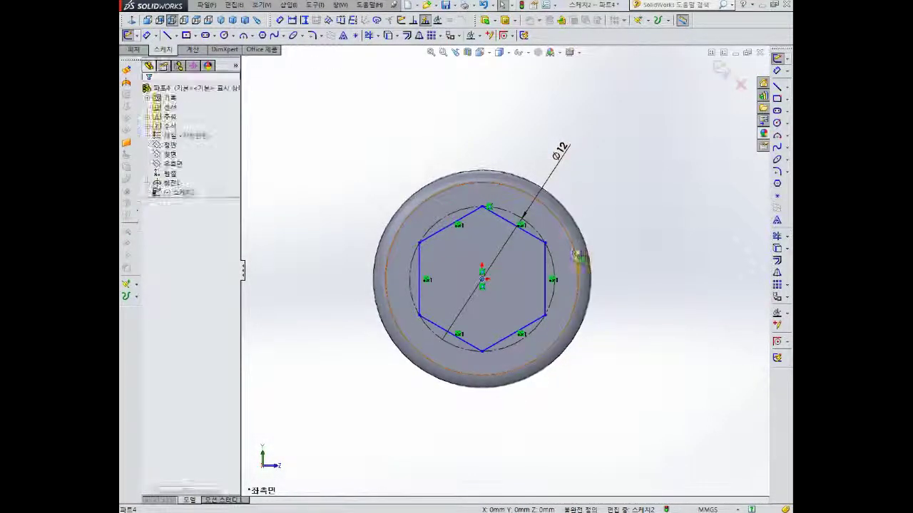
{"action": "scroll", "coordinate": [539, 271], "scroll_direction": "up", "scroll_amount": 3}
{"action": "scroll", "coordinate": [539, 268], "scroll_direction": "down", "scroll_amount": 4}
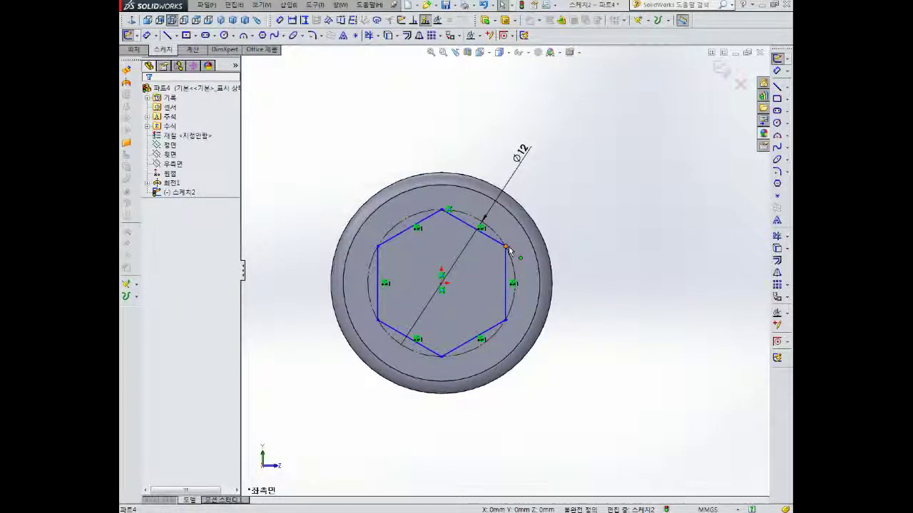
{"action": "scroll", "coordinate": [530, 241], "scroll_direction": "up", "scroll_amount": 1}
{"action": "scroll", "coordinate": [571, 238], "scroll_direction": "up", "scroll_amount": 2}
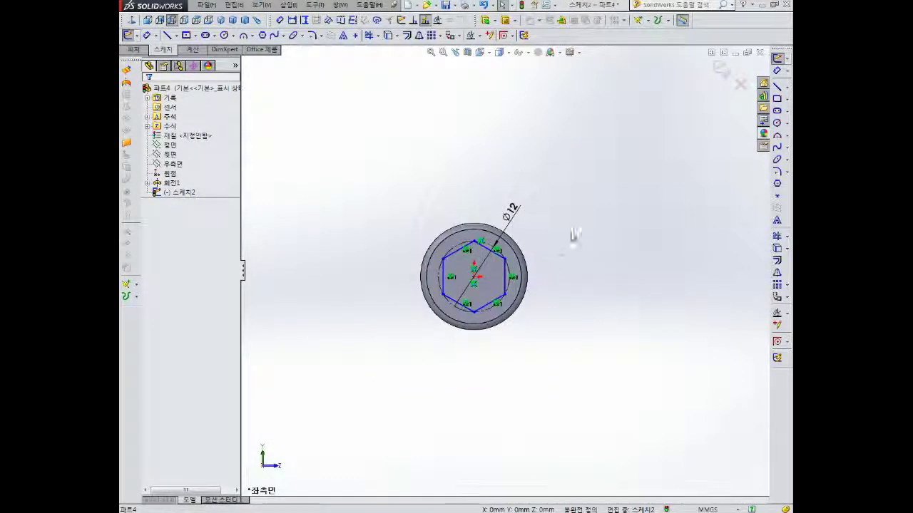
- Exit the hexagon sketch and cut-extrude it 9 mm deep into the bolt head as a blind hex socket
{"action": "left_click", "coordinate": [721, 67]}
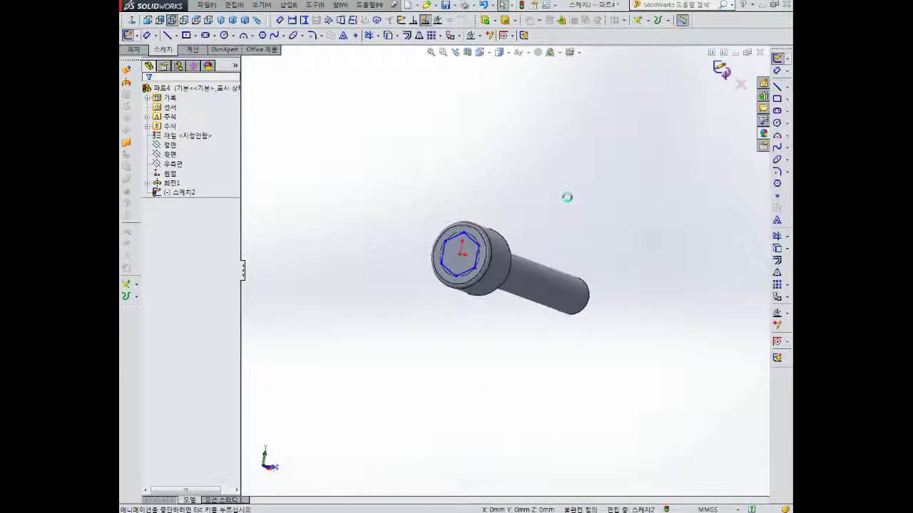
{"action": "left_click", "coordinate": [515, 20]}
{"action": "left_click", "coordinate": [527, 33]}
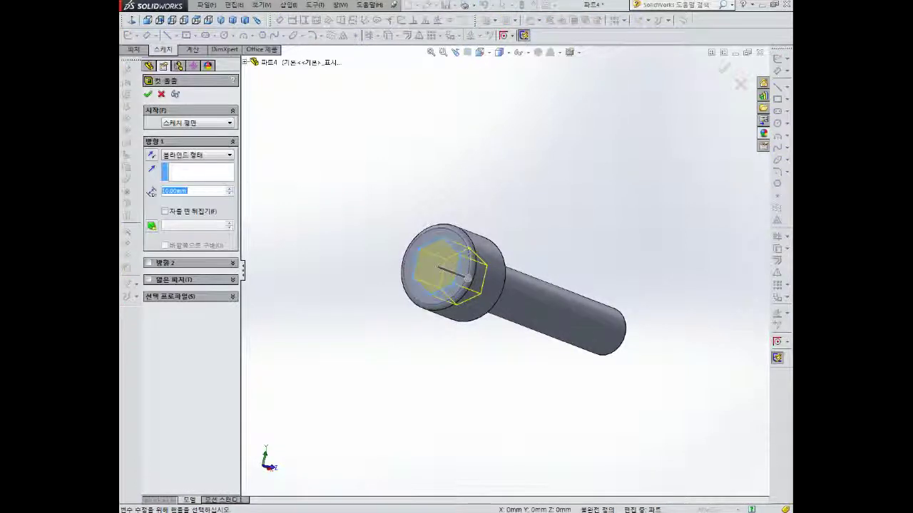
{"action": "type", "text": "9"}
{"action": "key", "text": "Return"}
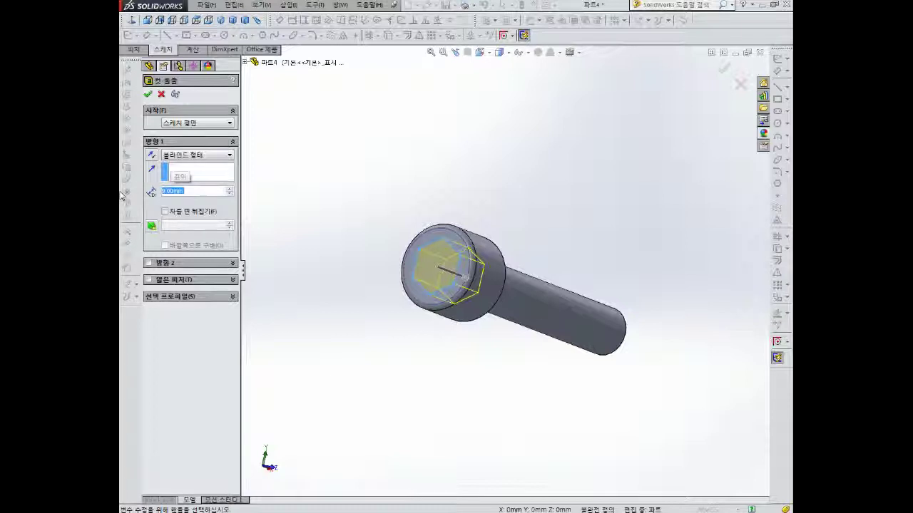
{"action": "left_click", "coordinate": [148, 95]}
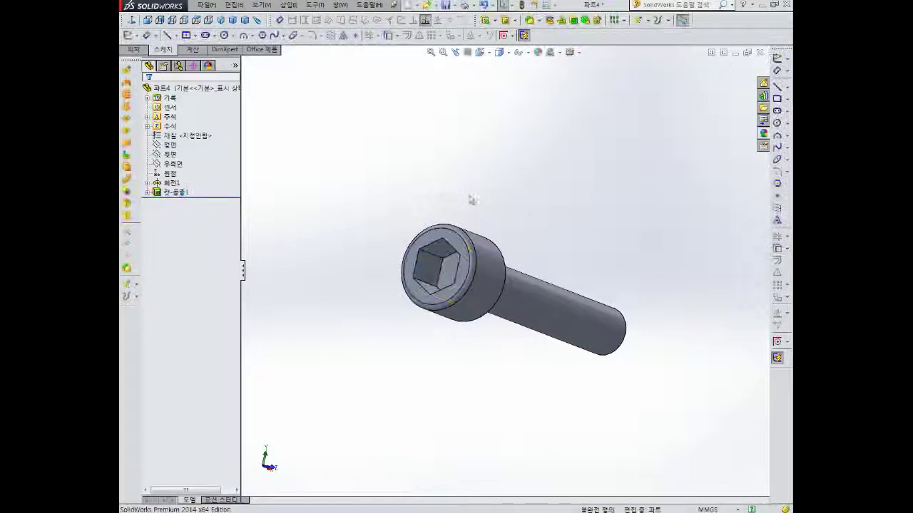
- Inspect the bolt's shank and chamfered tip from several angles
{"action": "middle_click_drag", "start_coordinate": [471, 200], "coordinate": [502, 269]}
{"action": "scroll", "coordinate": [518, 280], "scroll_direction": "up", "scroll_amount": 3}
{"action": "scroll", "coordinate": [542, 318], "scroll_direction": "down", "scroll_amount": 4}
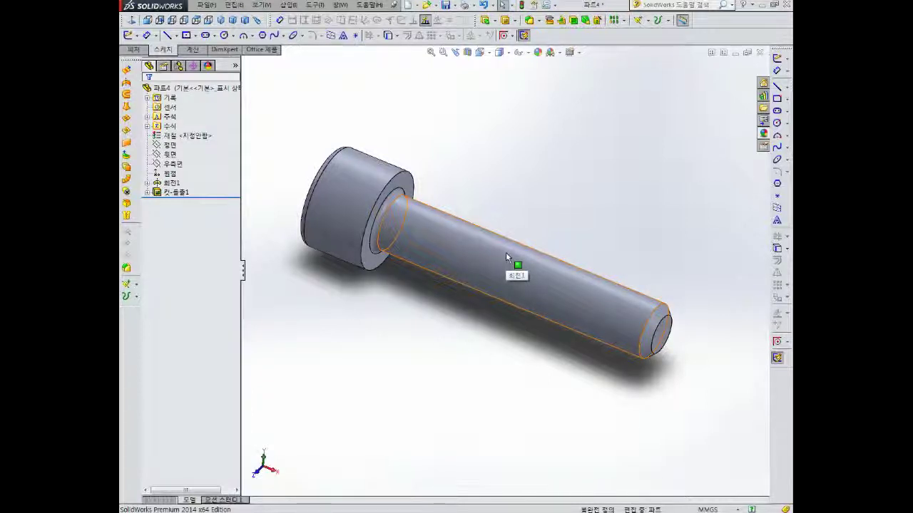
{"action": "scroll", "coordinate": [505, 253], "scroll_direction": "up", "scroll_amount": 3}
{"action": "scroll", "coordinate": [508, 248], "scroll_direction": "down", "scroll_amount": 2}
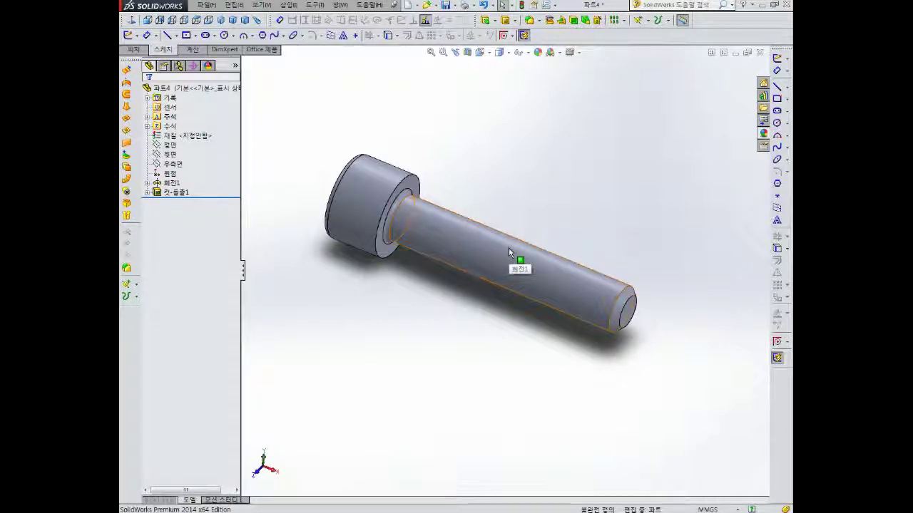
{"action": "middle_click_drag", "start_coordinate": [509, 247], "coordinate": [484, 246]}
{"action": "middle_click_drag", "start_coordinate": [607, 188], "coordinate": [475, 246]}
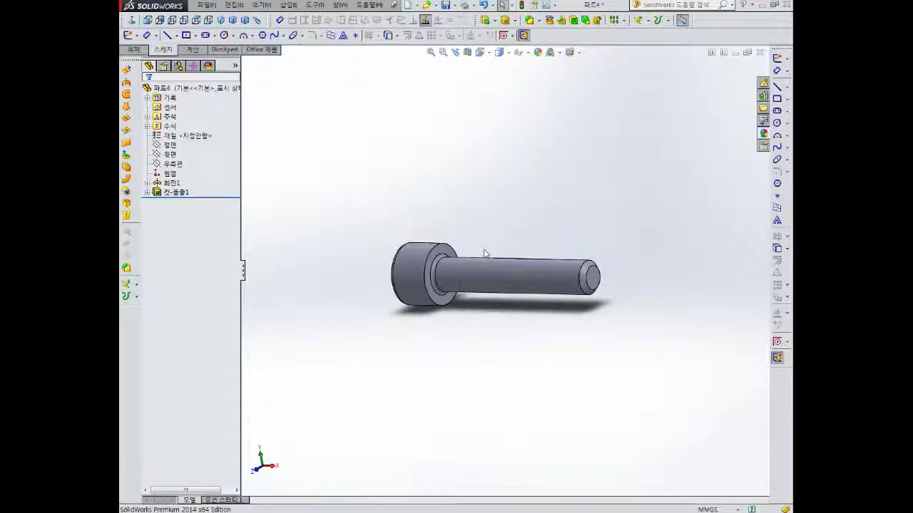
- Start a sketch on the flat end face of the shank's tip and draw an origin-centred circle about 9.21 mm in diameter
{"action": "middle_click_drag", "start_coordinate": [593, 266], "coordinate": [608, 280]}
{"action": "scroll", "coordinate": [601, 293], "scroll_direction": "down", "scroll_amount": 3}
{"action": "left_click", "coordinate": [558, 283]}
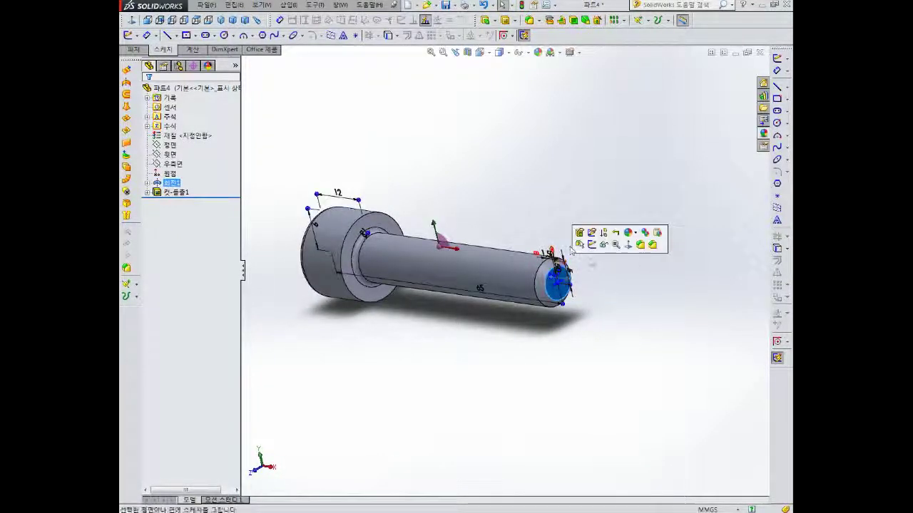
{"action": "left_click", "coordinate": [591, 243]}
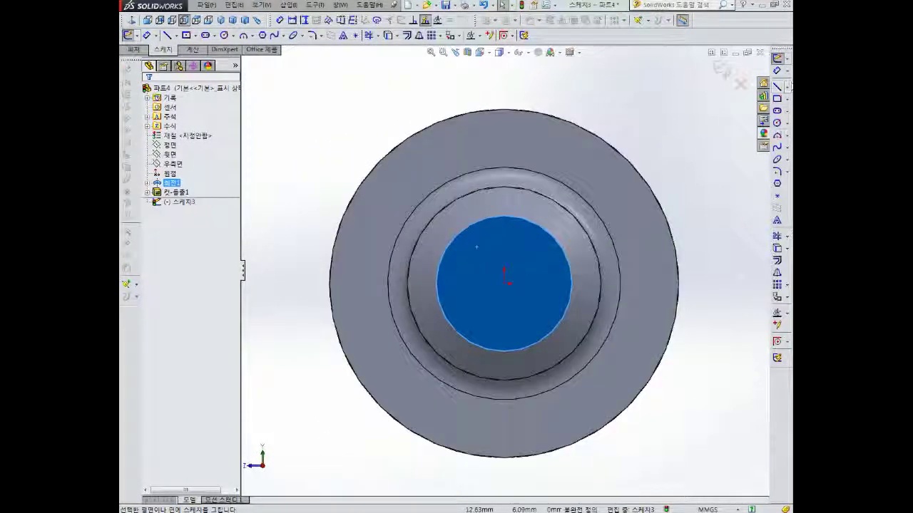
{"action": "left_click", "coordinate": [778, 124]}
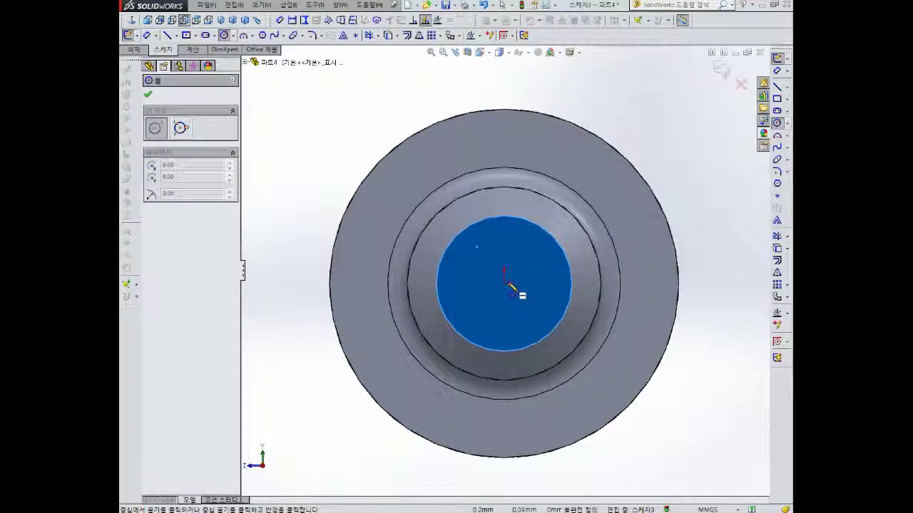
{"action": "left_click", "coordinate": [506, 283]}
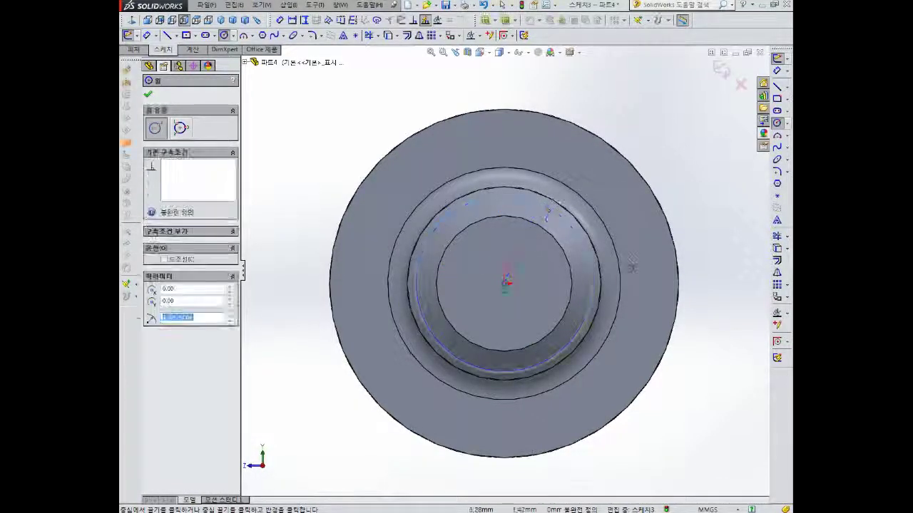
- Dimension the circle on the shank's tip to a diameter of 10 mm and exit the sketch
{"action": "middle_click_drag", "start_coordinate": [632, 265], "coordinate": [683, 257]}
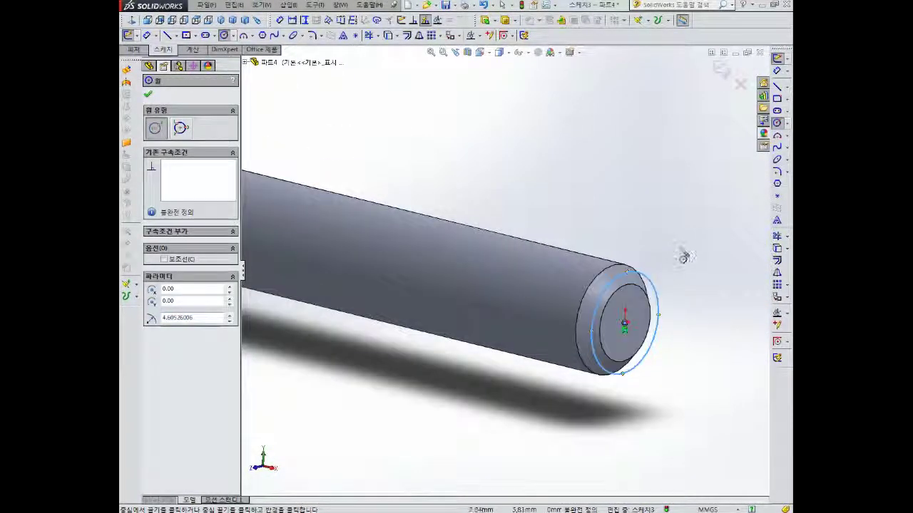
{"action": "key", "text": "Escape"}
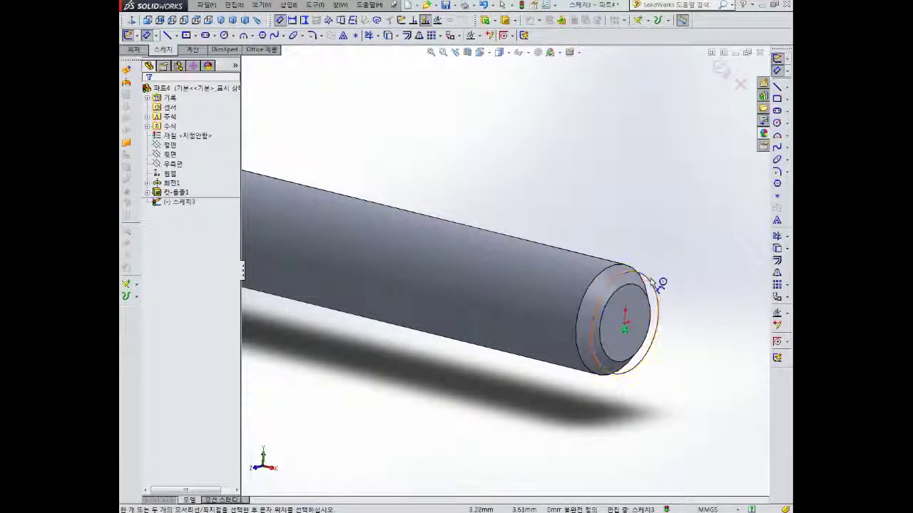
{"action": "left_click", "coordinate": [654, 284]}
{"action": "left_click", "coordinate": [660, 257]}
{"action": "type", "text": "10"}
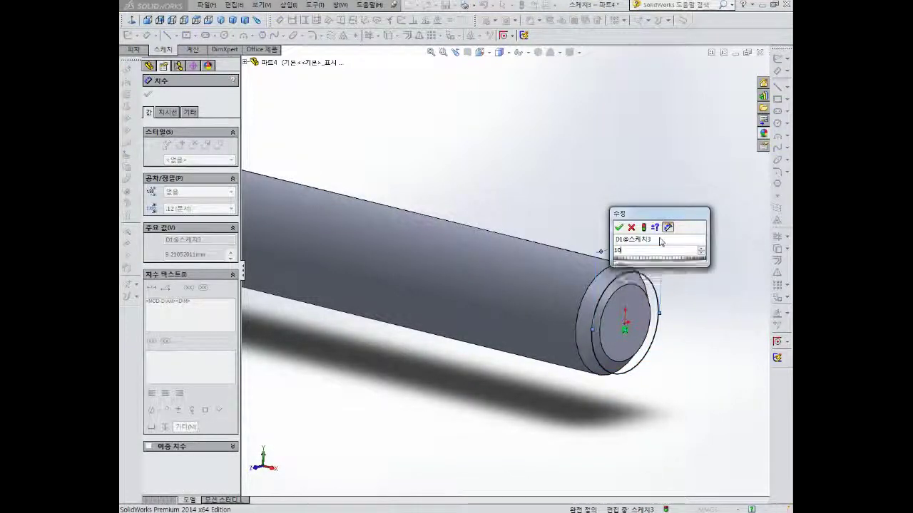
{"action": "key", "text": "Return"}
{"action": "scroll", "coordinate": [664, 245], "scroll_direction": "up", "scroll_amount": 2}
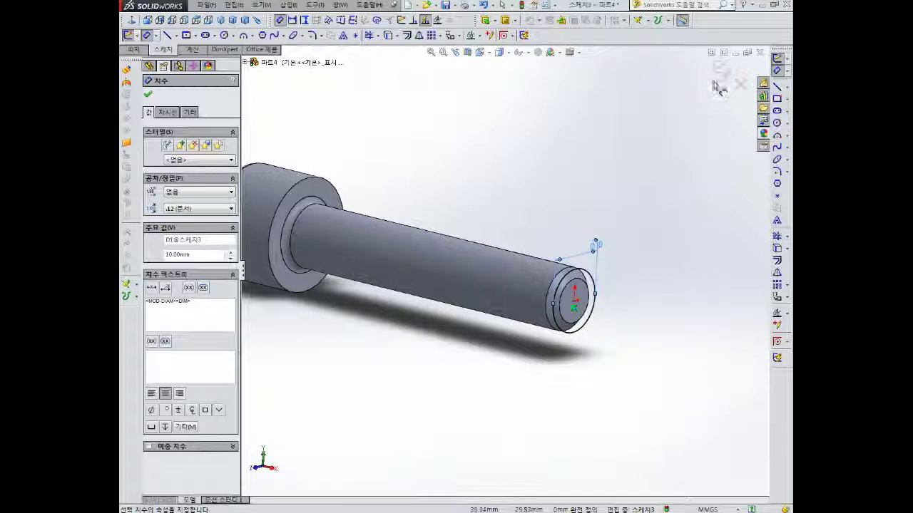
{"action": "left_click", "coordinate": [716, 75]}
- Start a helix curve based on the 10 mm circle at the shank's tip
{"action": "scroll", "coordinate": [594, 206], "scroll_direction": "up", "scroll_amount": 2}
{"action": "scroll", "coordinate": [571, 275], "scroll_direction": "down", "scroll_amount": 4}
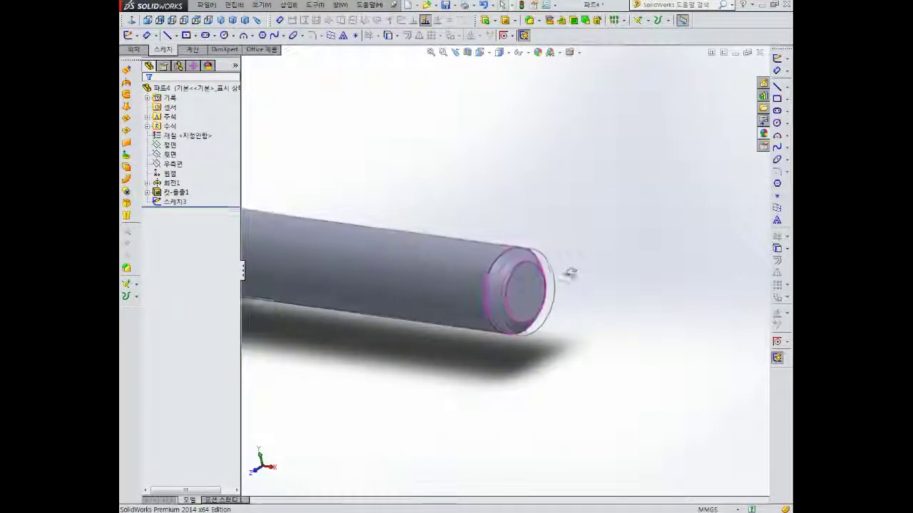
{"action": "middle_click_drag", "start_coordinate": [570, 273], "coordinate": [562, 166]}
{"action": "left_click", "coordinate": [546, 257]}
{"action": "scroll", "coordinate": [545, 232], "scroll_direction": "up", "scroll_amount": 1}
{"action": "left_click", "coordinate": [533, 206]}
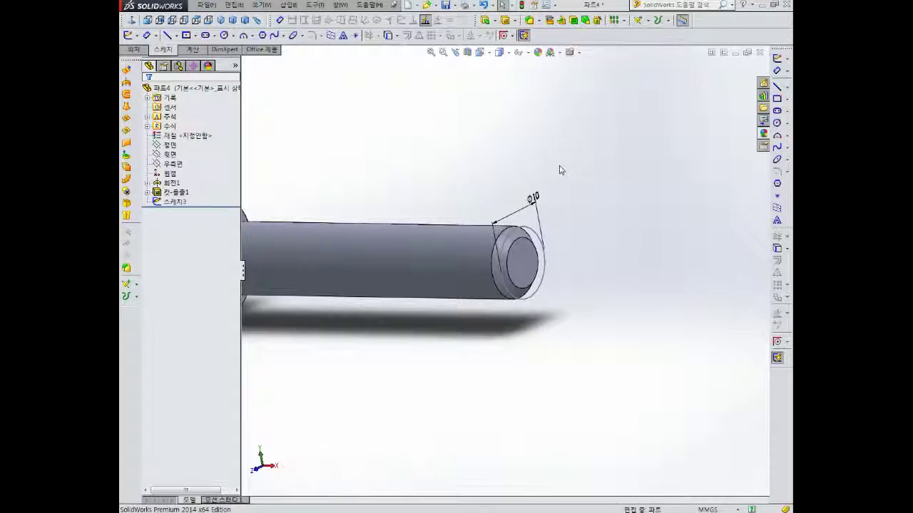
{"action": "middle_click_drag", "start_coordinate": [565, 235], "coordinate": [537, 257]}
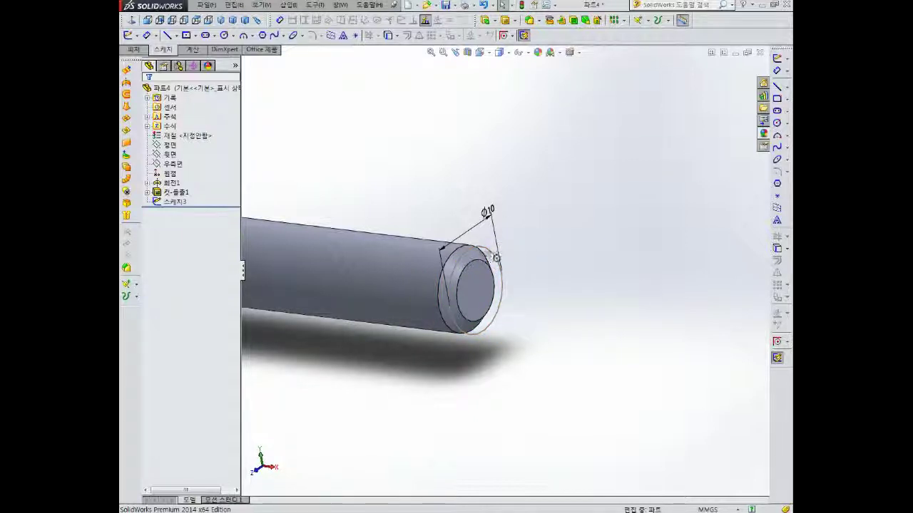
{"action": "left_click", "coordinate": [669, 21]}
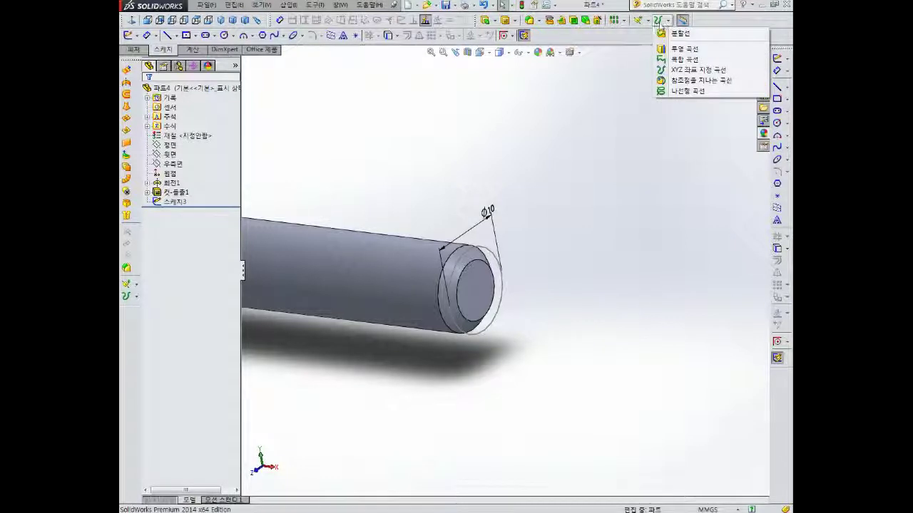